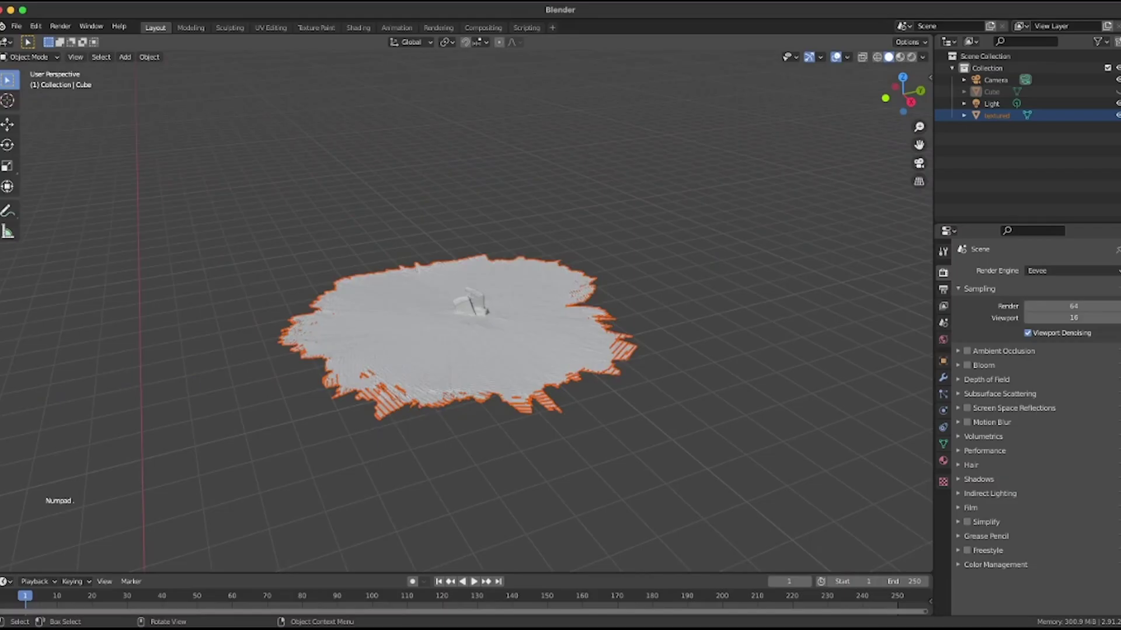
- Set the textured scan's origin to its center of mass (volume) and snap the scan to the 3D cursor
right_click(379, 358)
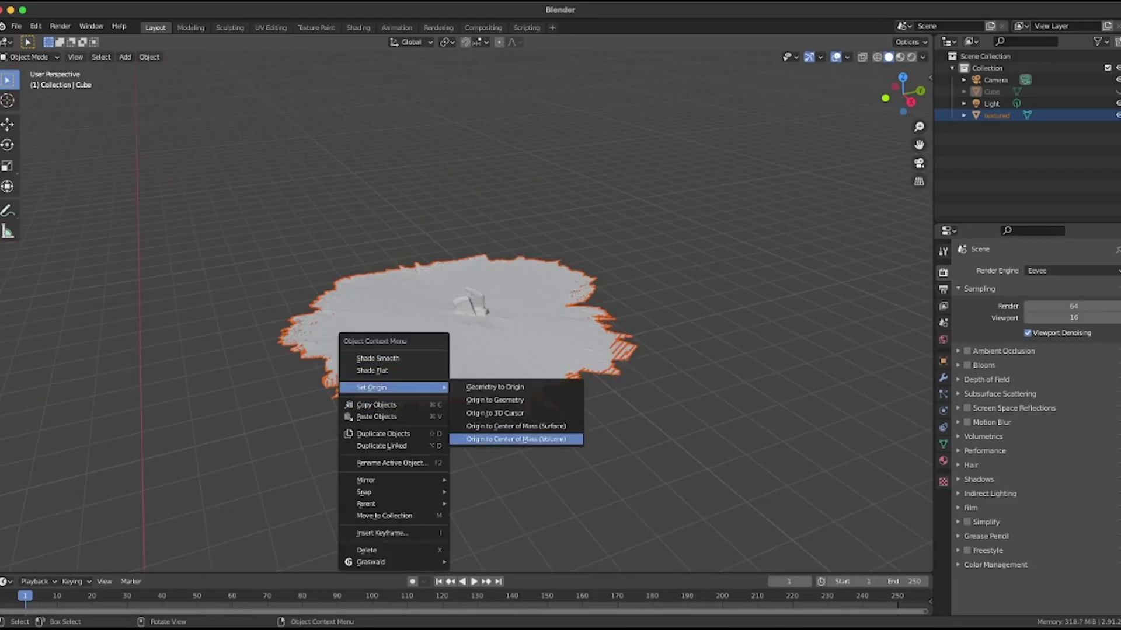
left_click(516, 439)
key("shift+s")
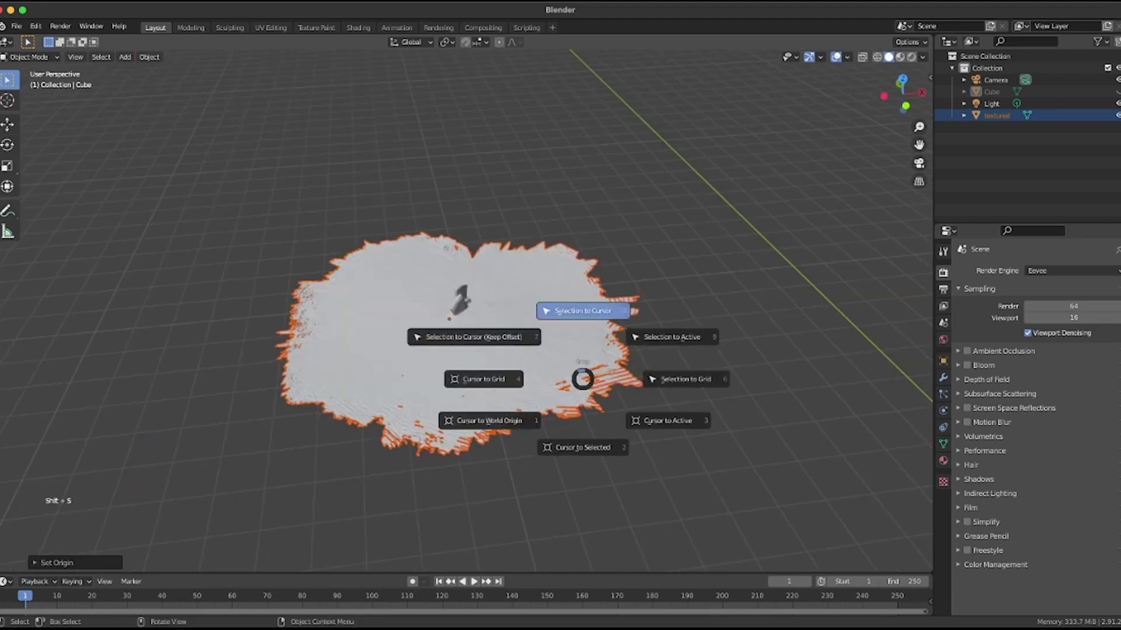
left_click(583, 310)
middle_click_drag(582, 379, 496, 351)
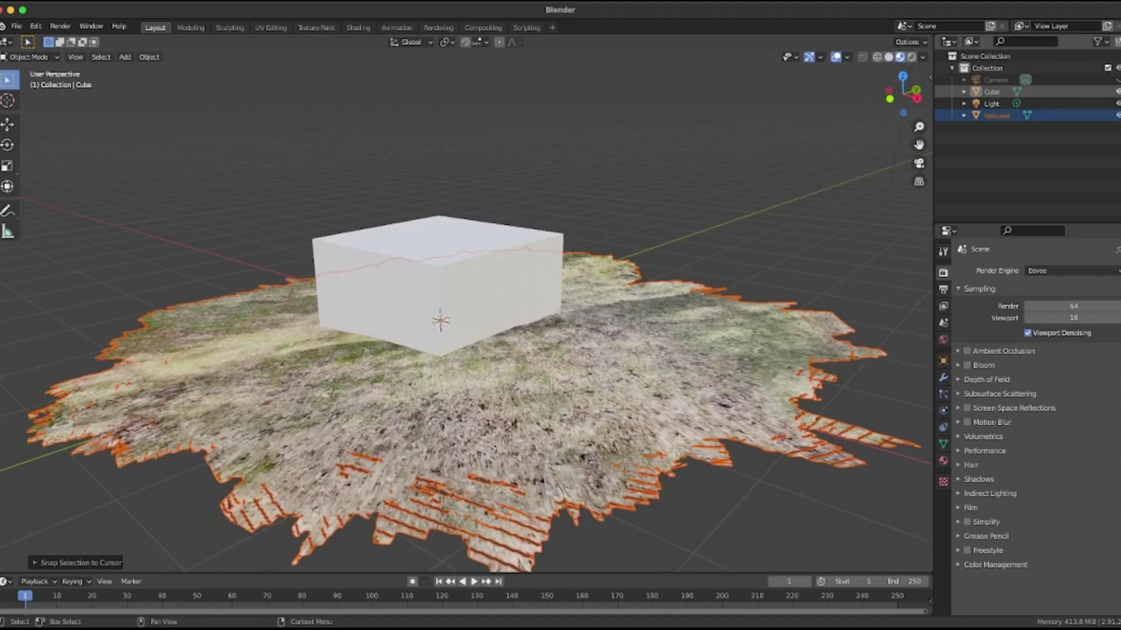
- Scale the cube down from the top view to roughly the footprint of the gravestones
key("KP_1")
key("KP_7")
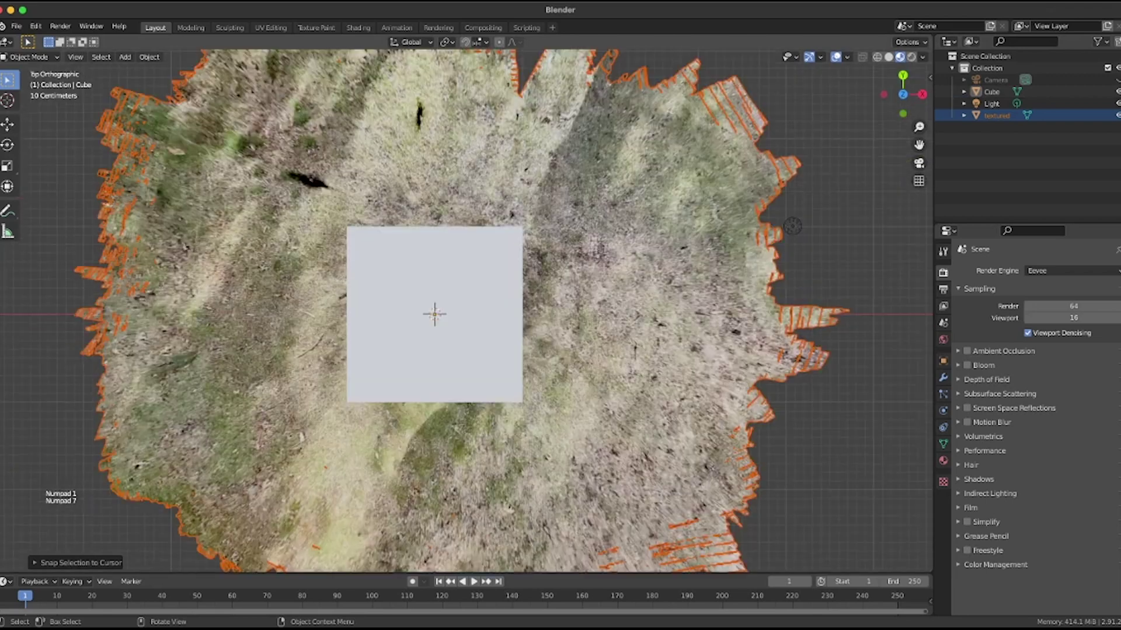
key("s")
right_click(490, 332)
left_click(490, 332)
key("s")
left_click(465, 326)
- Move the cube horizontally, including along X, so that it is centered over the gravestones
key("g")
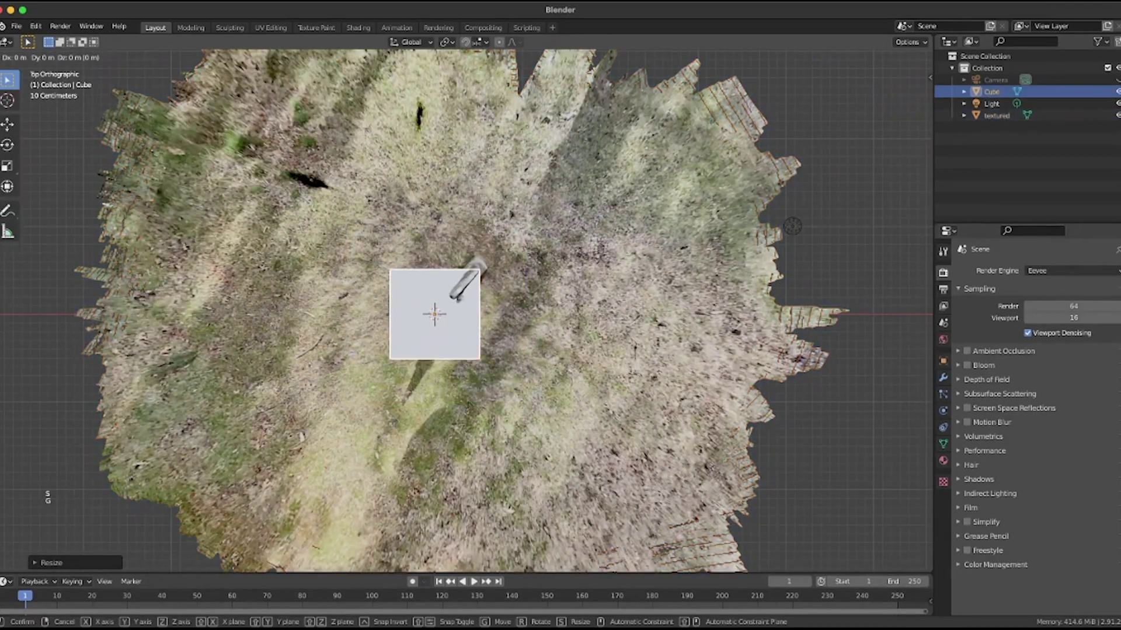
left_click(465, 303)
key("g")
key("x")
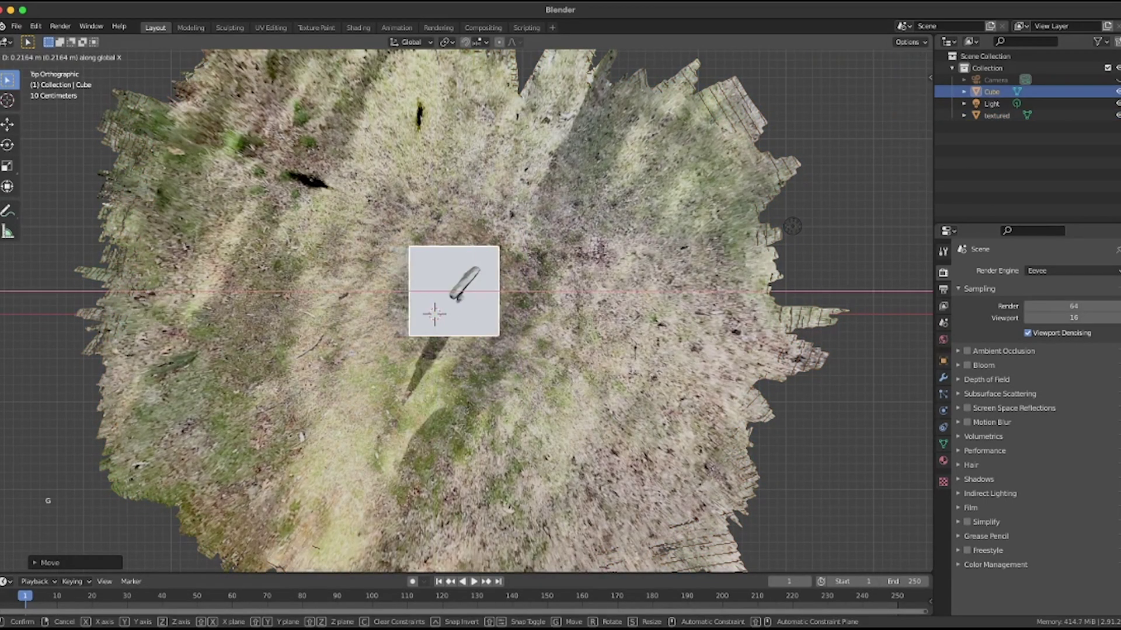
key("Return")
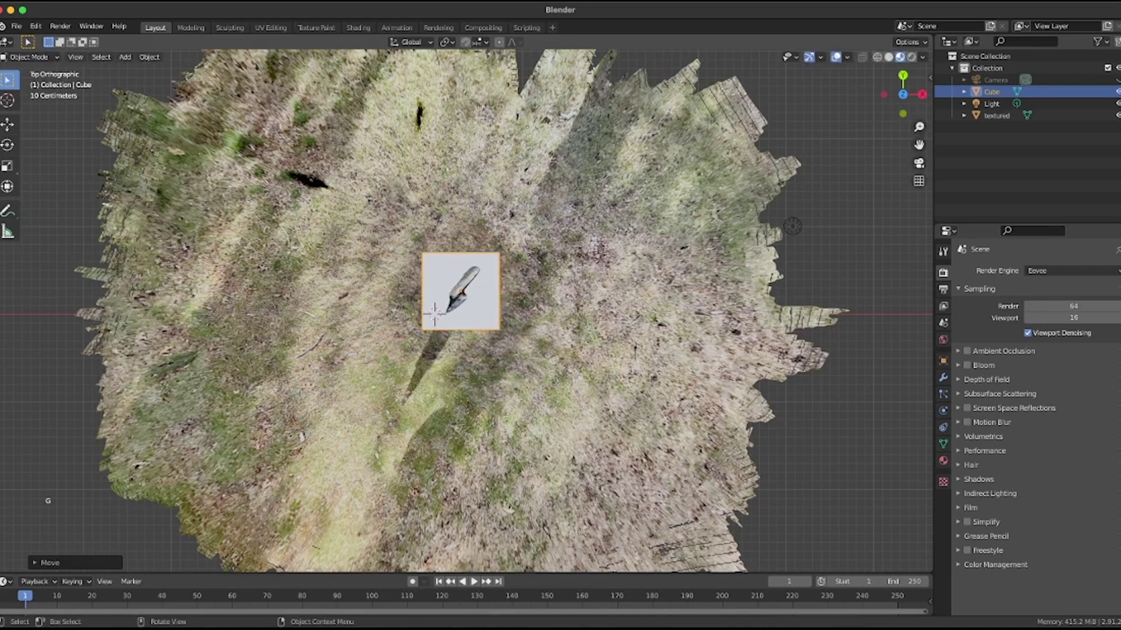
- Stretch the cube along Z until it extends far above and below the ground scan
key("KP_3")
key("s")
key("z")
left_click(464, 409)
scroll(464, 409, "down", 3)
key("s")
key("z")
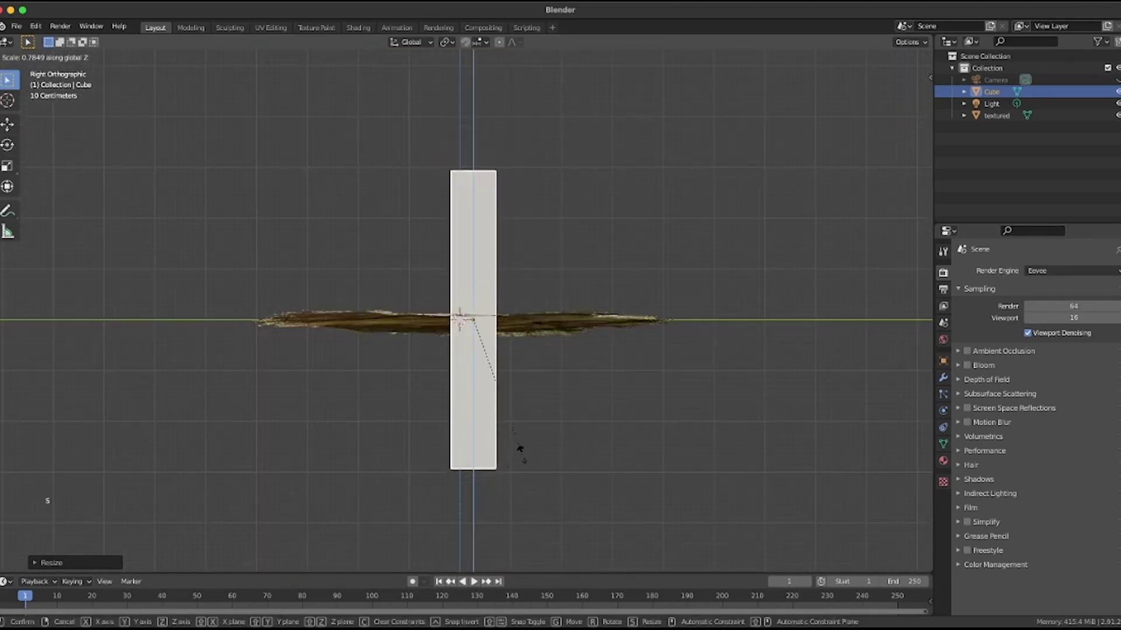
left_click(540, 546)
- Crop the textured scan to the cube's volume with a Bool Tool intersection and frame the cropped gravestones
middle_click_drag(572, 316, 648, 368)
left_click(721, 374)
key("shift+a")
mouse_move(720, 374)
left_click(800, 127)
key("s")
left_click(730, 351)
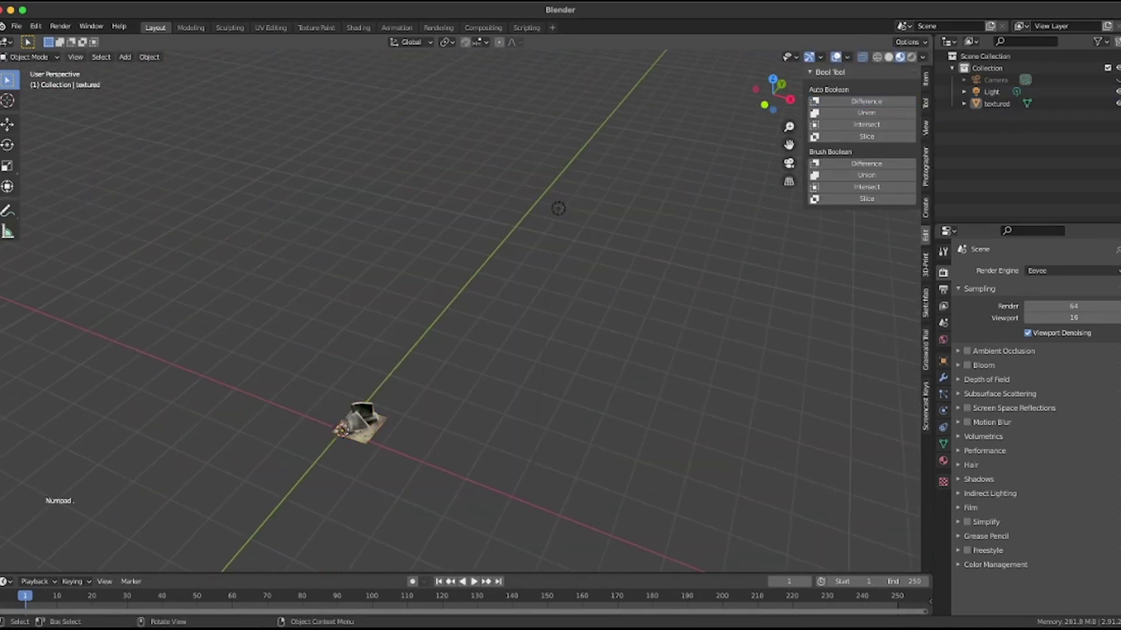
left_click(363, 422)
key("KP_Decimal")
middle_click_drag(363, 423, 349, 384)
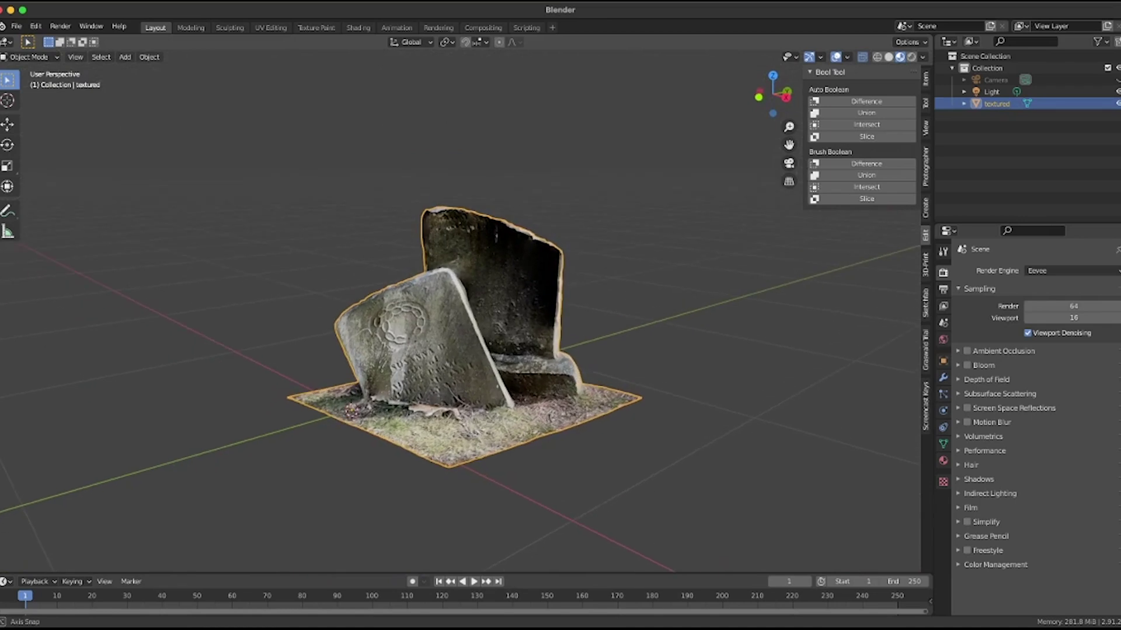
- Add a mesh cylinder at the origin and scale it into a low, wide drum
key("shift+a")
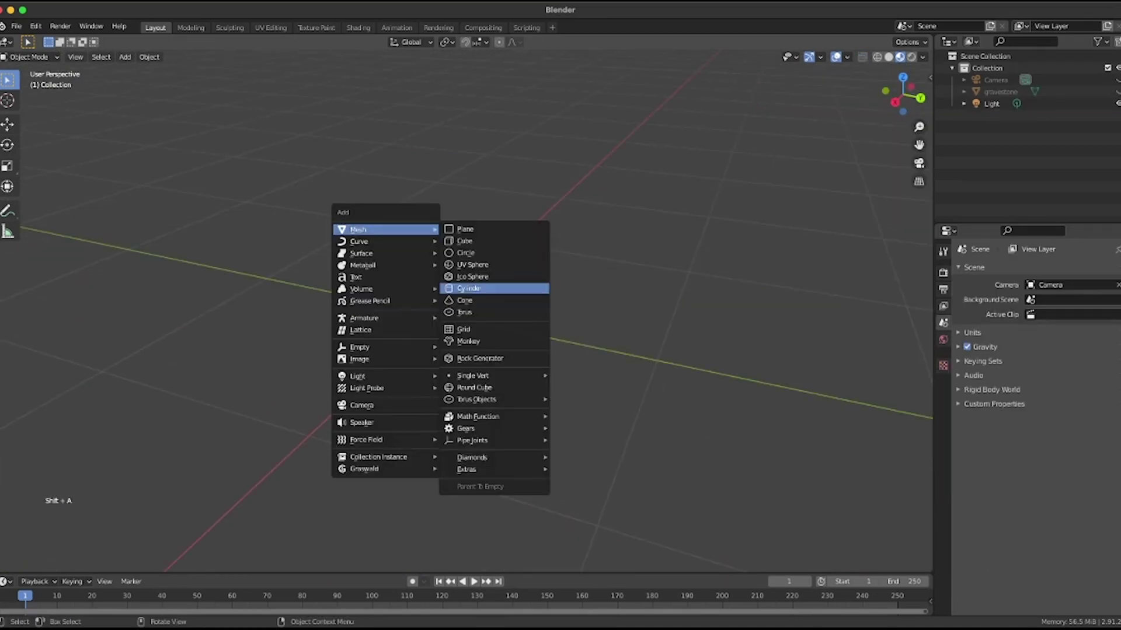
left_click(479, 289)
key("s")
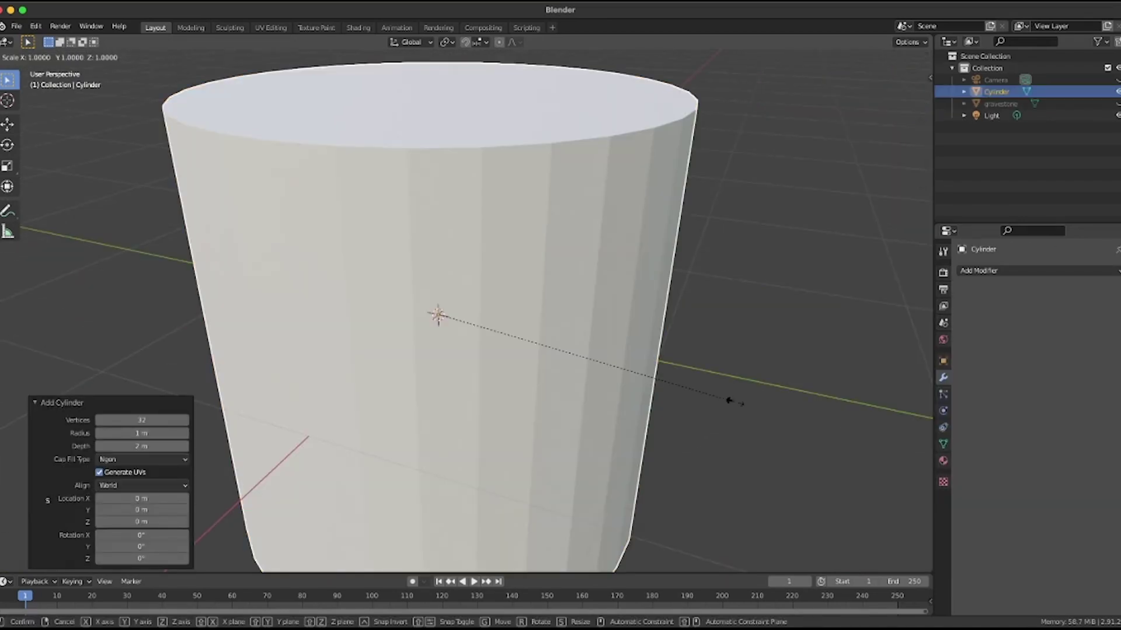
left_click(511, 358)
- Select the cylinder's side faces by similar perimeter and deselect every other one with Checker Deselect
key("KP_1")
key("Tab")
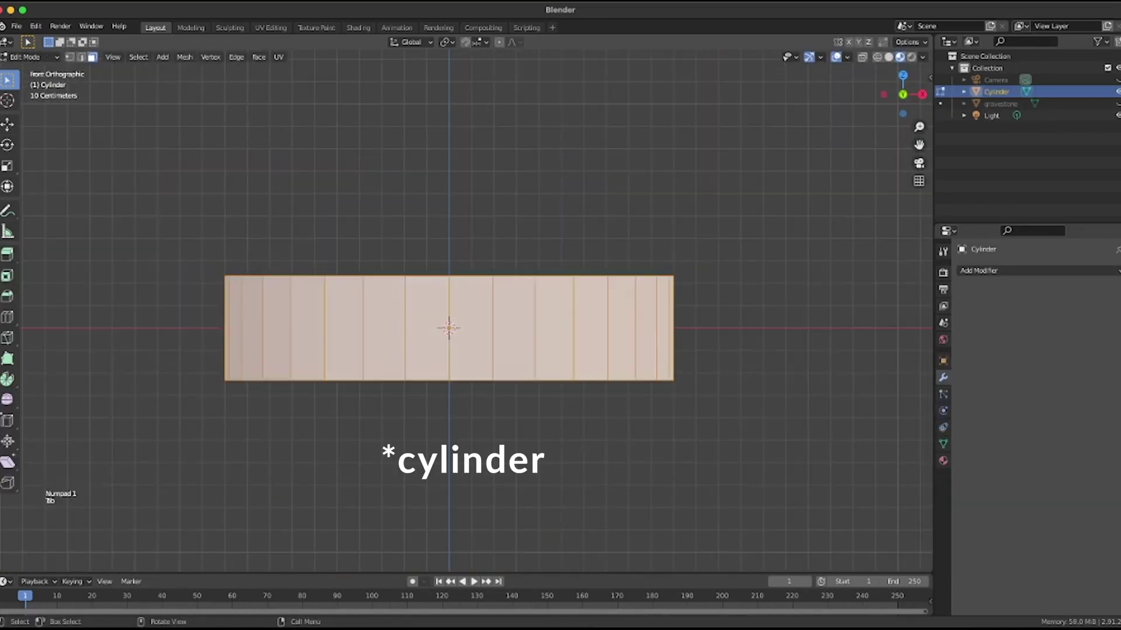
left_click(511, 354)
middle_click_drag(511, 354, 482, 371)
key("shift+g")
left_click(362, 382)
left_click(138, 56)
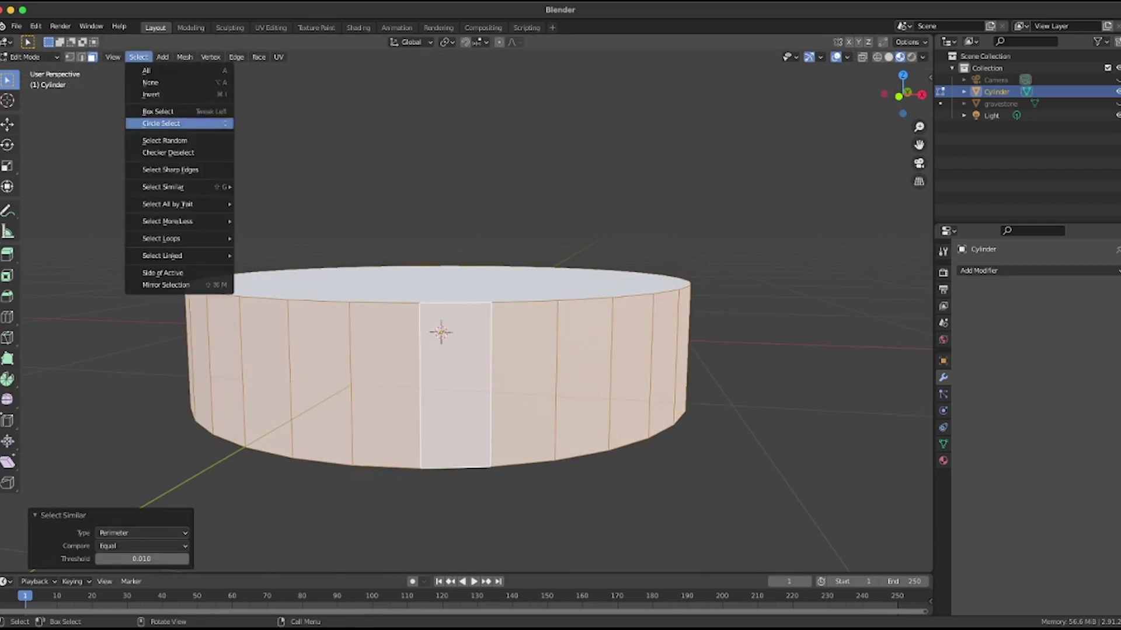
left_click(163, 153)
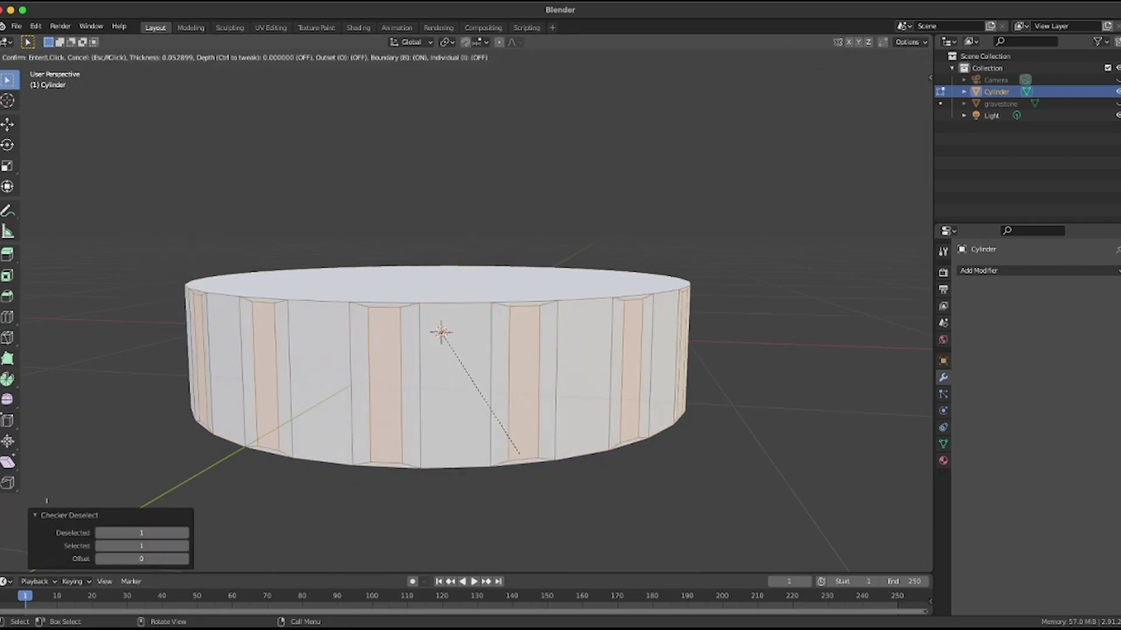
- Inset the alternate side faces and scale them inward to form recessed panels around the drum
left_click(519, 453)
key("s")
left_click(513, 445)
middle_click_drag(514, 445, 554, 442)
- Extrude the drum's top face upward and scale it in to form a sloped tier
left_click(455, 287)
right_click(461, 251)
key("ctrl+z")
key("e")
left_click(493, 219)
key("s")
left_click(478, 230)
- Extrude the top face once more and scale it in to add a second, narrower sloped band
middle_click_drag(479, 230, 489, 166)
key("e")
left_click(497, 249)
key("s")
left_click(481, 246)
- Extrude the drum's bottom face downward about 0.13 m and scale it inward to taper the base
left_click(461, 344)
key("e")
left_click(464, 374)
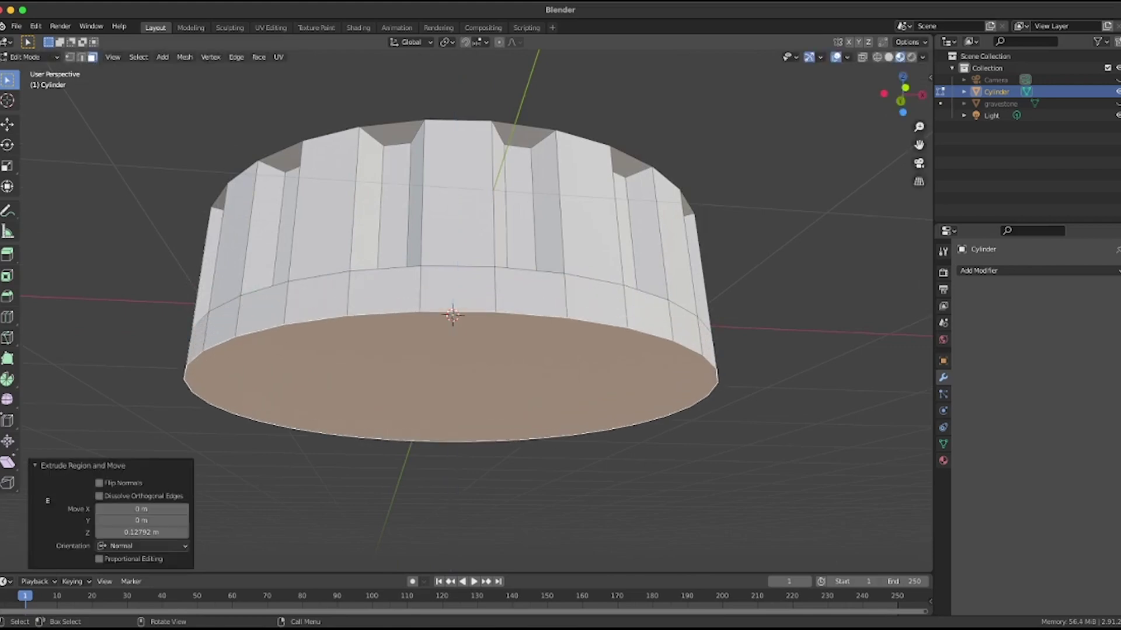
key("s")
left_click(463, 363)
key("ctrl+z")
key("ctrl+z")
- Select alternate faces of the upper sloped band by perimeter and Checker Deselect, and shape them into recessed panels
middle_click_drag(463, 363, 457, 444)
key("shift+g")
left_click(381, 296)
left_click(139, 57)
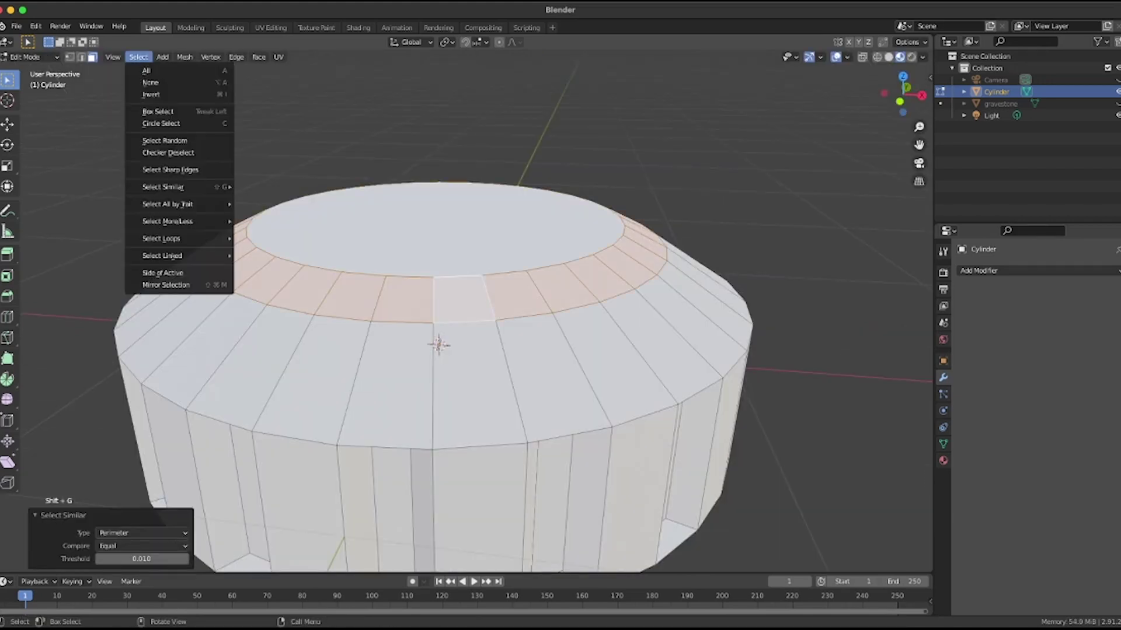
left_click(168, 153)
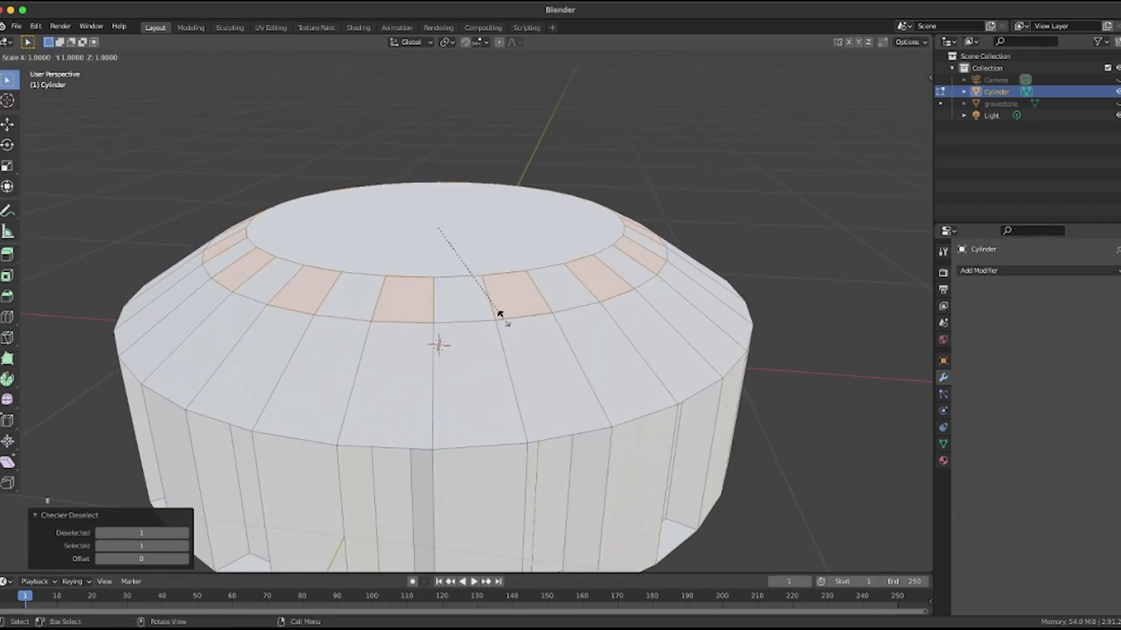
left_click(492, 308)
- Select all faces of the lower sloped tier by similar perimeter and inset them as one ring
left_click(482, 350)
key("shift+g")
left_click(429, 393)
middle_click_drag(439, 345, 423, 337)
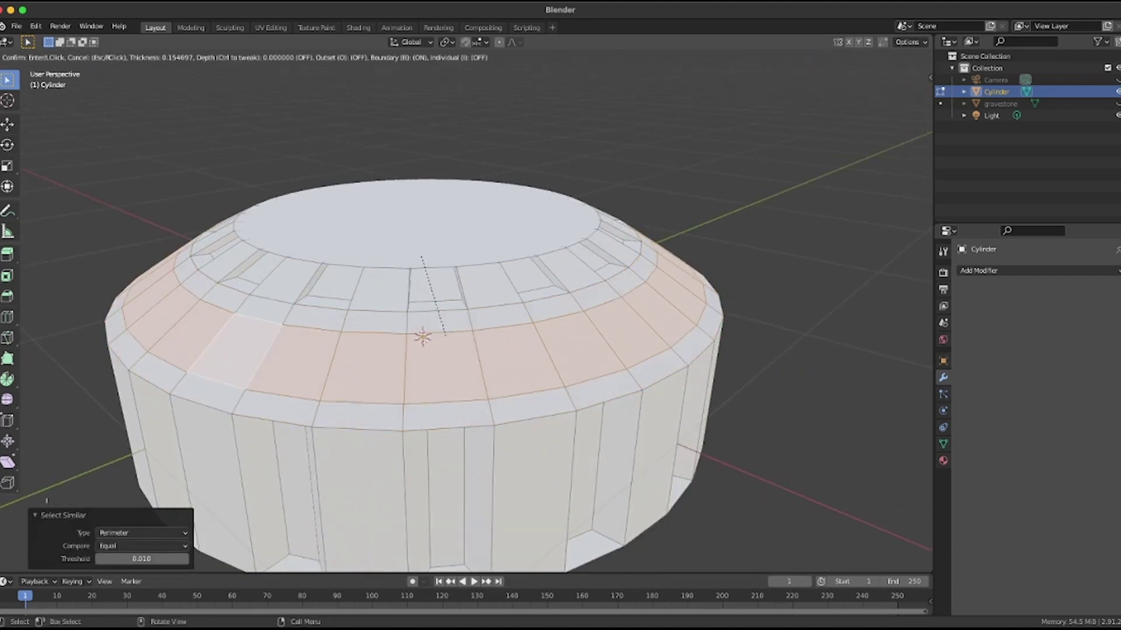
left_click(466, 345)
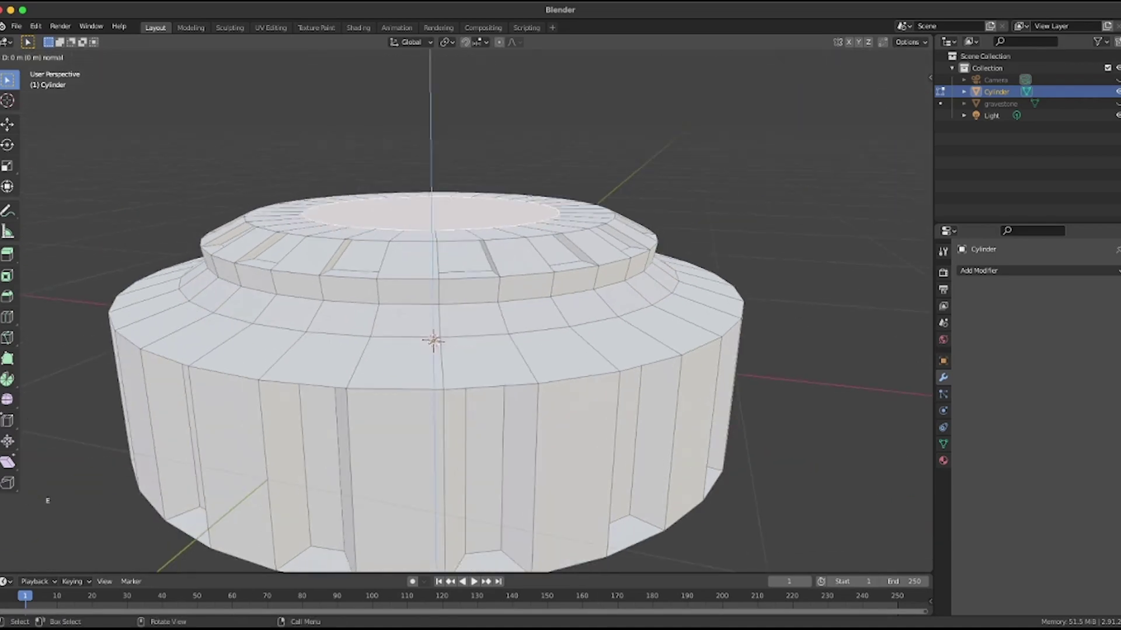
- Extrude the inset center of the top upward and scale it to 0.755 as a raised cap
key("e")
key("s")
middle_click_drag(420, 333, 419, 333)
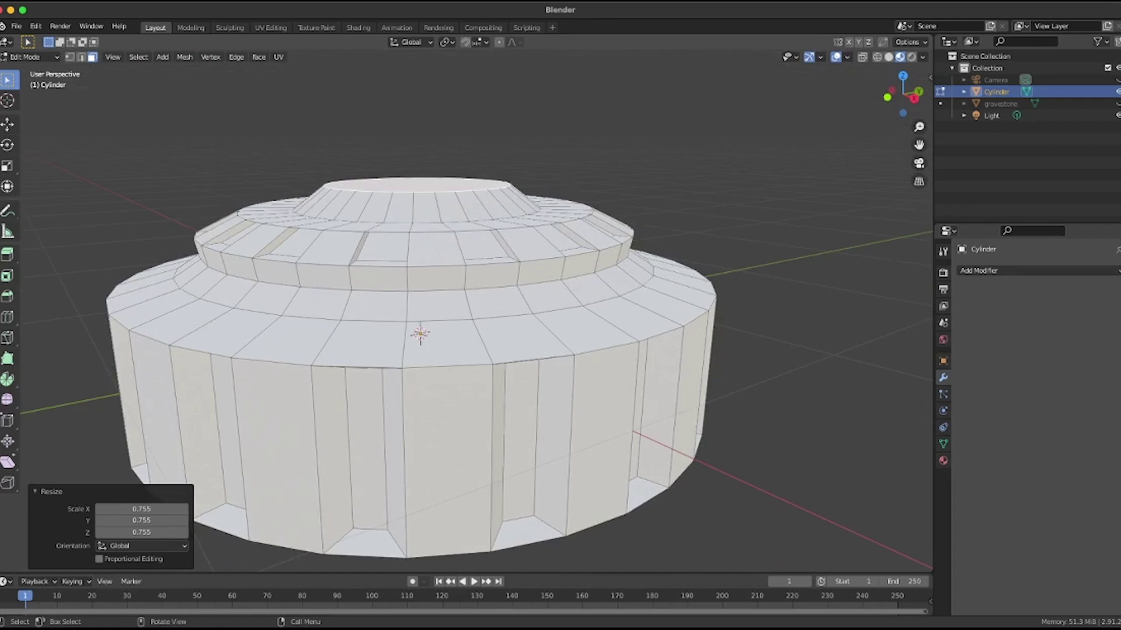
- Try to select the recessed side panels one by one around the drum
left_click(367, 450)
middle_click_drag(367, 449, 402, 435)
left_click(327, 423, "shift")
middle_click_drag(327, 424, 381, 413)
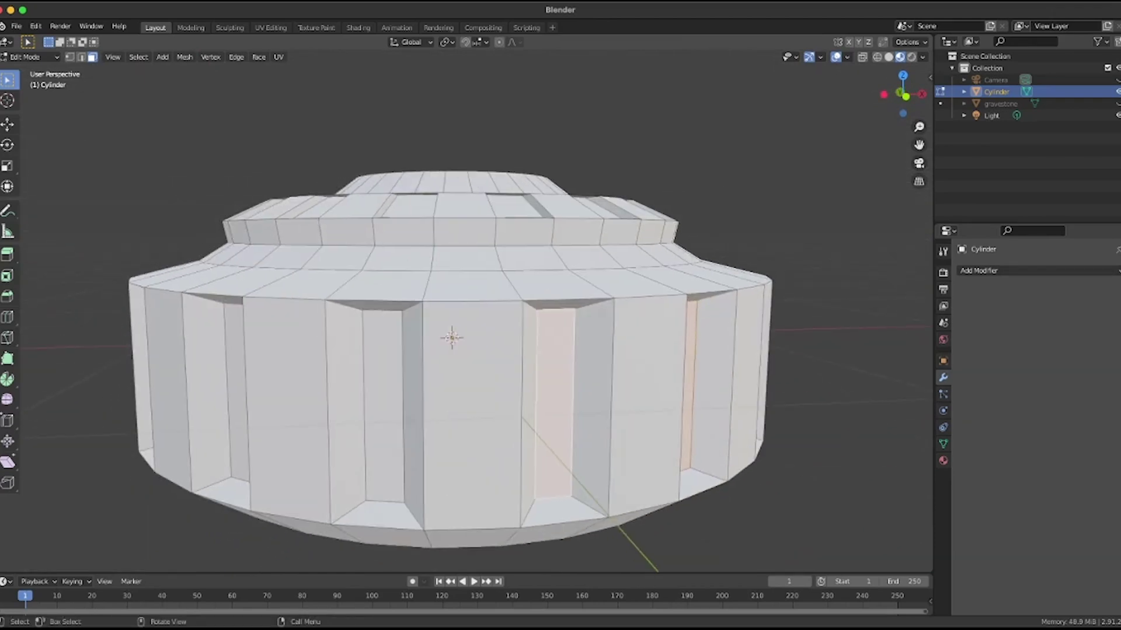
left_click(383, 406, "shift")
left_click(238, 402, "shift")
middle_click_drag(238, 403, 258, 401)
middle_click_drag(459, 337, 503, 329)
key("super+z")
- Select the drum's recessed side panels with Select Similar, trying the Normal criterion and a different one
key("shift+g")
left_click(420, 412)
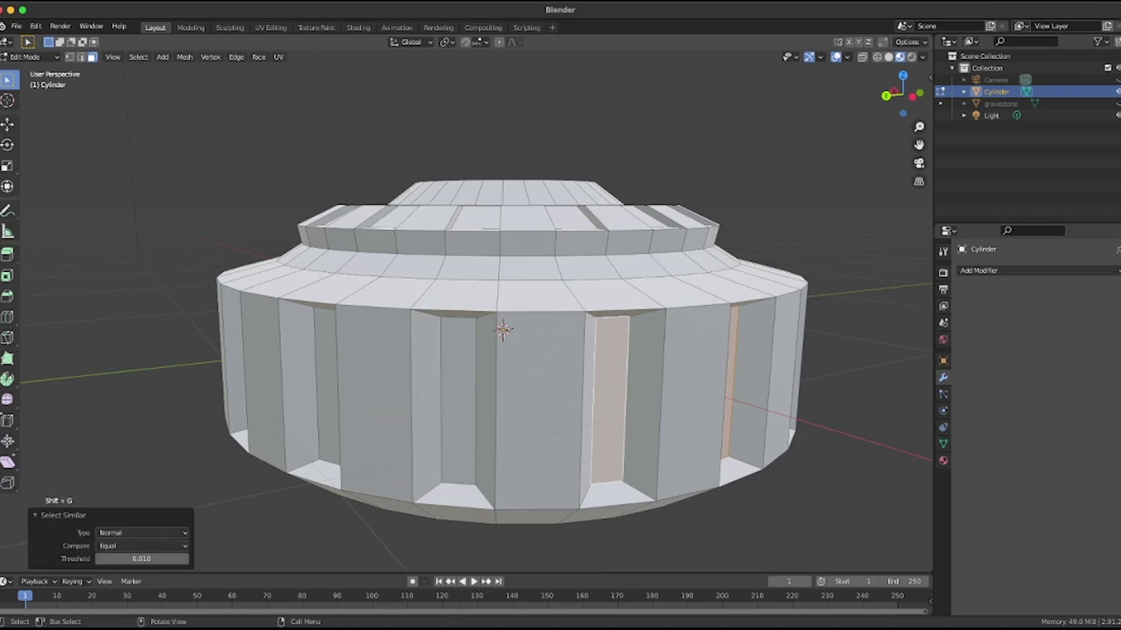
key("shift+g")
left_click(418, 391)
middle_click_drag(418, 392, 504, 332)
- Create a new material on the cylinder and set its base color to orange-red
left_click(943, 460)
left_click(1041, 321)
left_click(1067, 458)
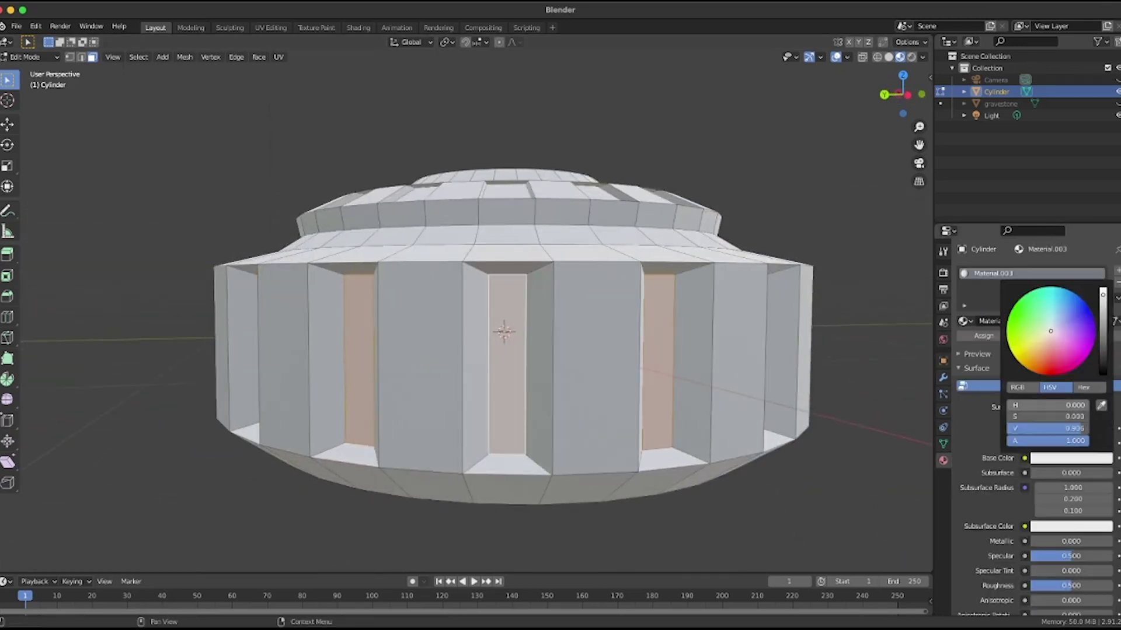
left_click_drag(1027, 326, 1030, 327)
left_click(1047, 327)
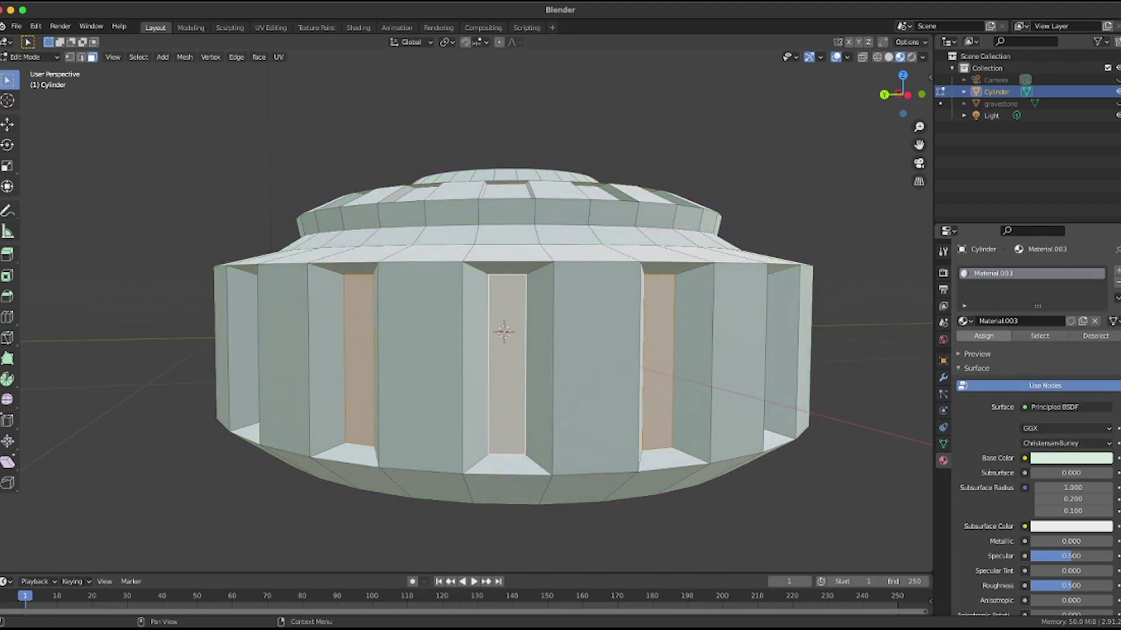
left_click(1070, 458)
left_click_drag(1044, 367, 1044, 361)
- Clear the selection and select all recessed side panels by similarity to one of them
key("alt+a")
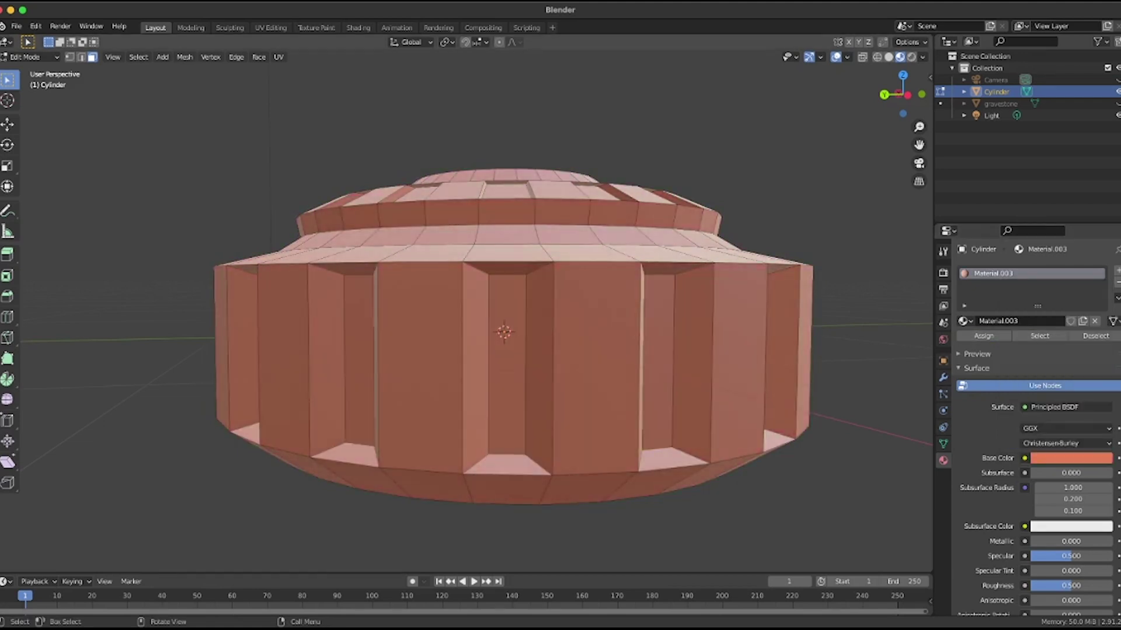
left_click(506, 373)
middle_click_drag(506, 374, 544, 381)
key("shift+g")
left_click(463, 412)
scroll(434, 328, "left", 5)
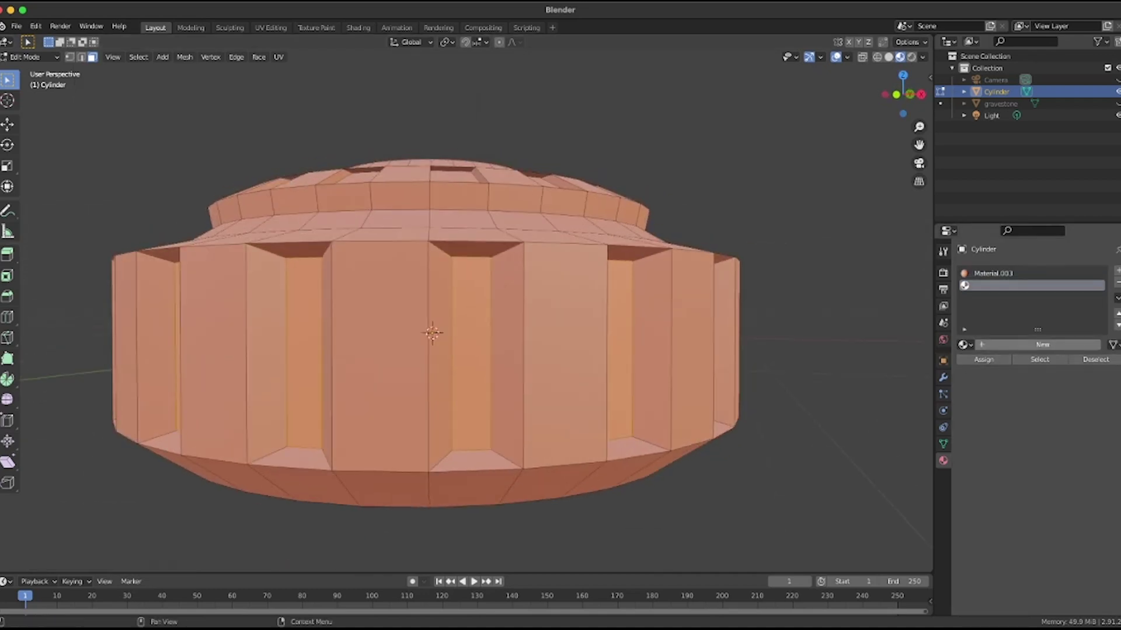
- Create a second material with a bright green base color and assign it to the selected side panels
left_click(1043, 345)
left_click(1071, 482)
left_click(1022, 346)
left_click(983, 360)
- Select all recessed panels on the upper sloped band by similarity to one of them
middle_click_drag(619, 344, 554, 382)
middle_click_drag(443, 333, 470, 341)
left_click(403, 276)
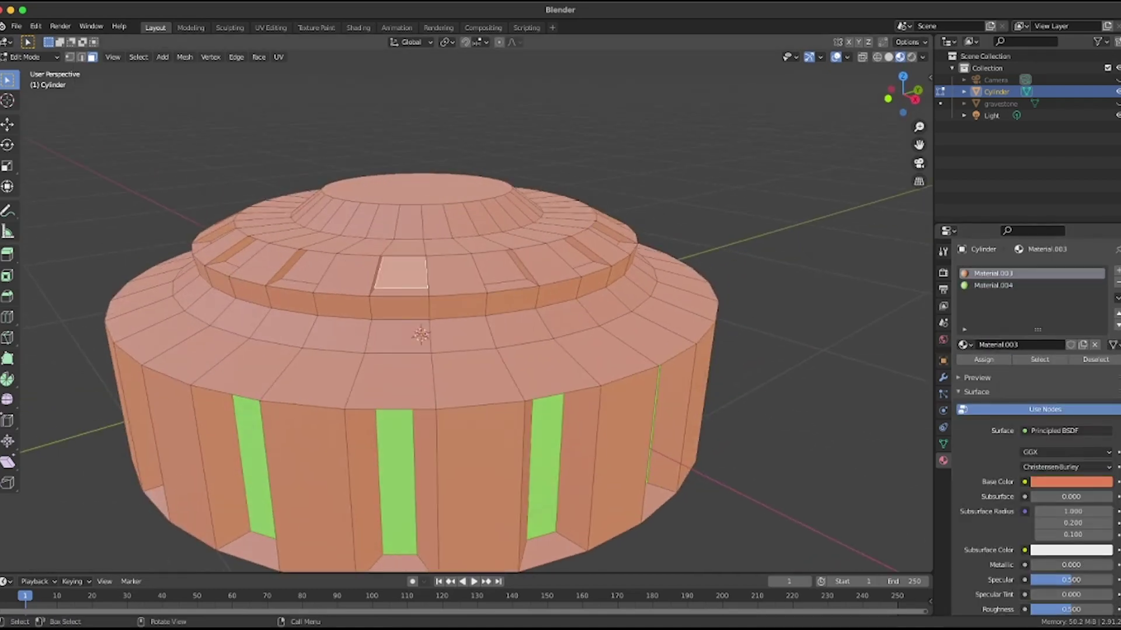
key("shift+g")
left_click(404, 278)
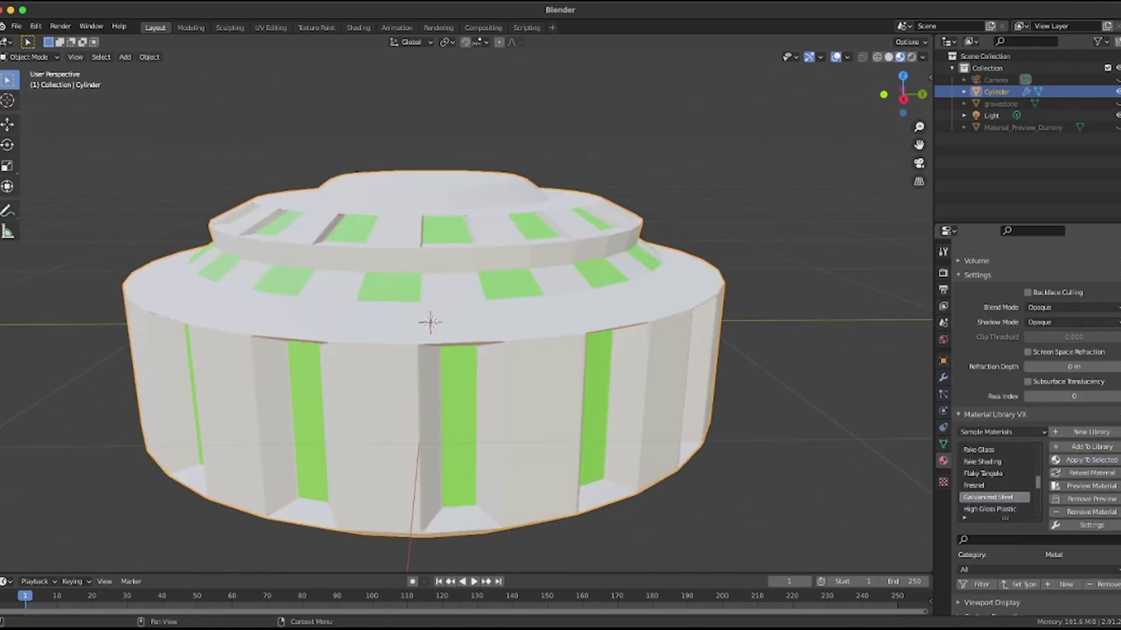
- Examine the finished cylinder model from the front, right, top and camera views, along with the gravestones on its roof
middle_click_drag(502, 292, 461, 257)
middle_click_drag(435, 323, 436, 318)
key("KP_1")
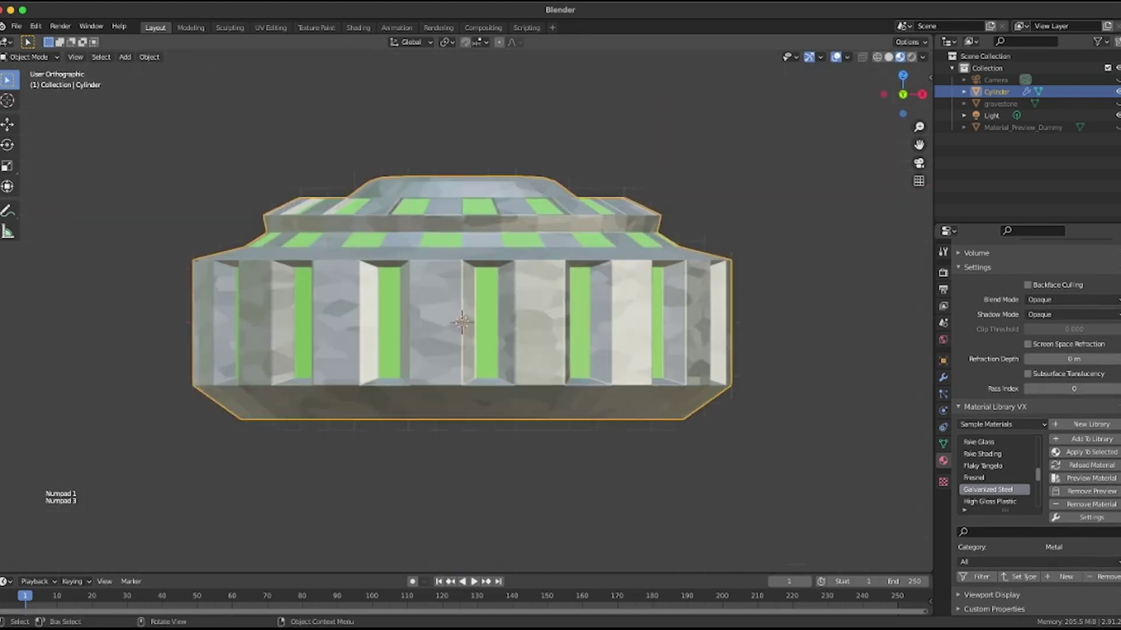
key("KP_3")
key("KP_7")
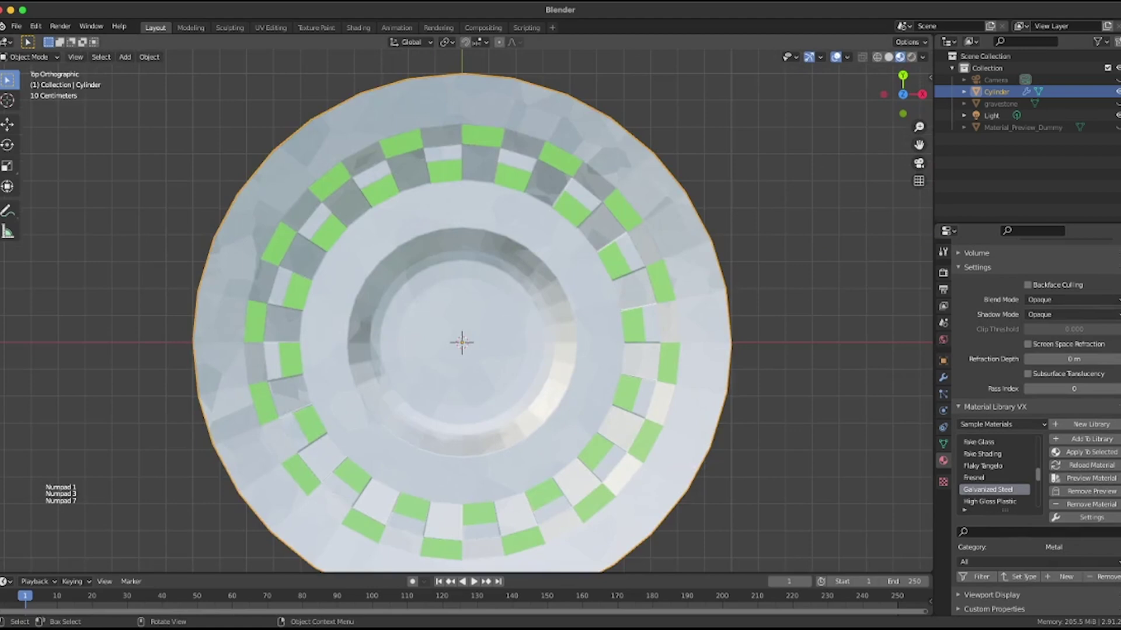
key("KP_1")
key("KP_0")
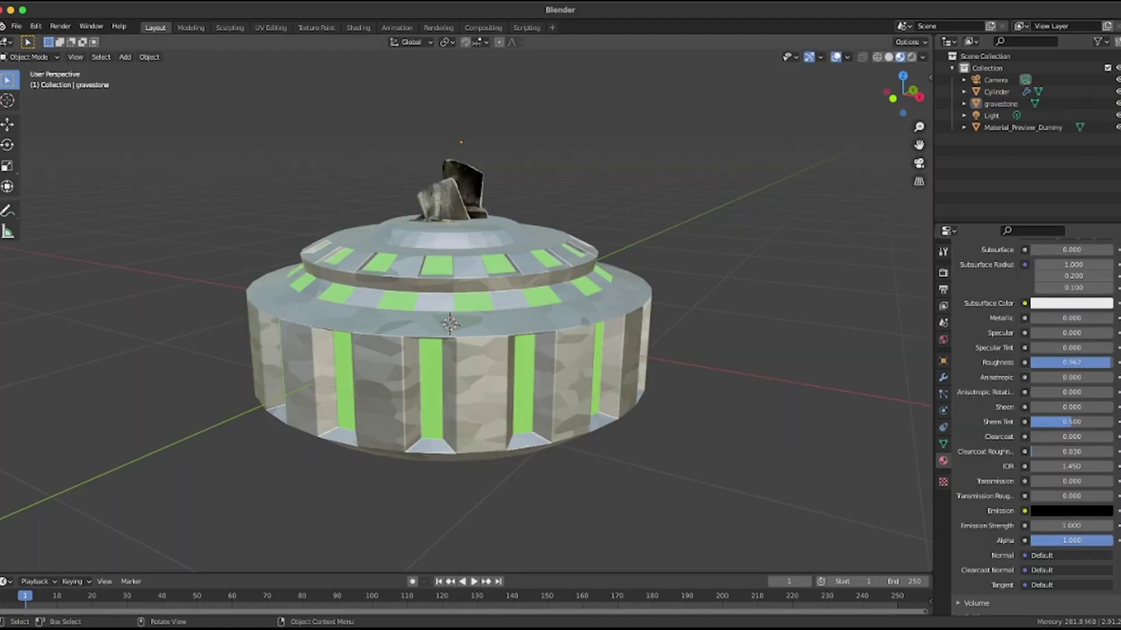
mouse_move(446, 321)
middle_mouse_down()
mouse_move(446, 350)
mouse_move(447, 319)
middle_mouse_up()
scroll(448, 319, "down", 2)
scroll(447, 319, "up", 3)
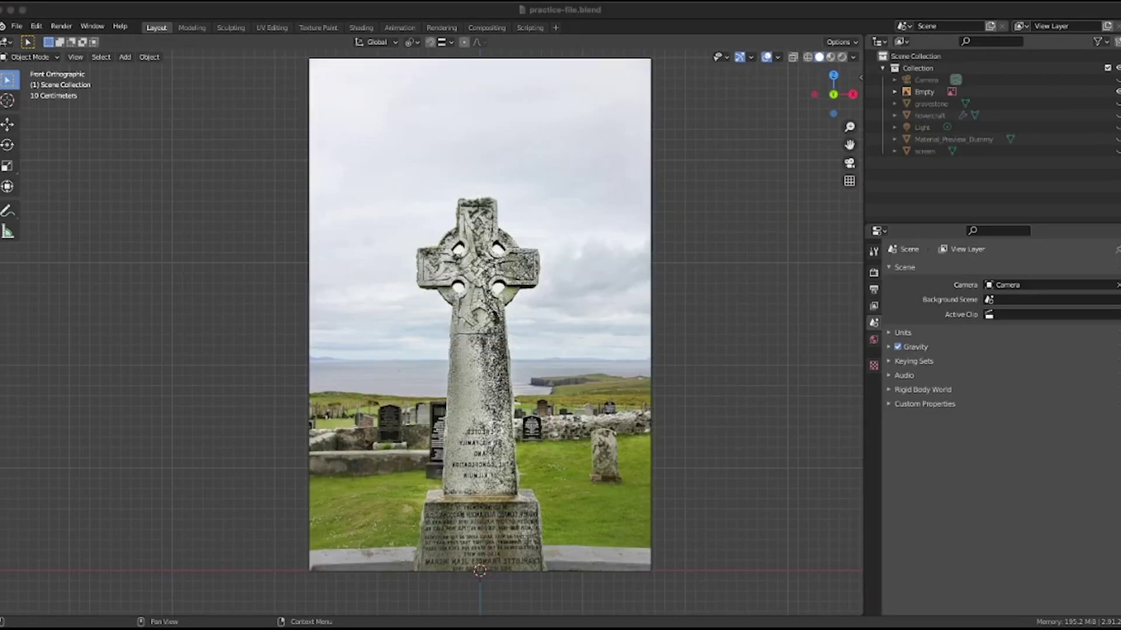
- Add a cube over the reference image and scale and raise it along Z to cover the cross's vertical shaft
key("shift+a")
left_click(759, 128)
key("s")
key("z")
key("z")
left_click(543, 238)
key("g")
key("z")
left_click(543, 229)
- Duplicate the shaft block in place and rotate the copy 90° into a horizontal bar
key("shift+d")
right_click(543, 229)
key("r")
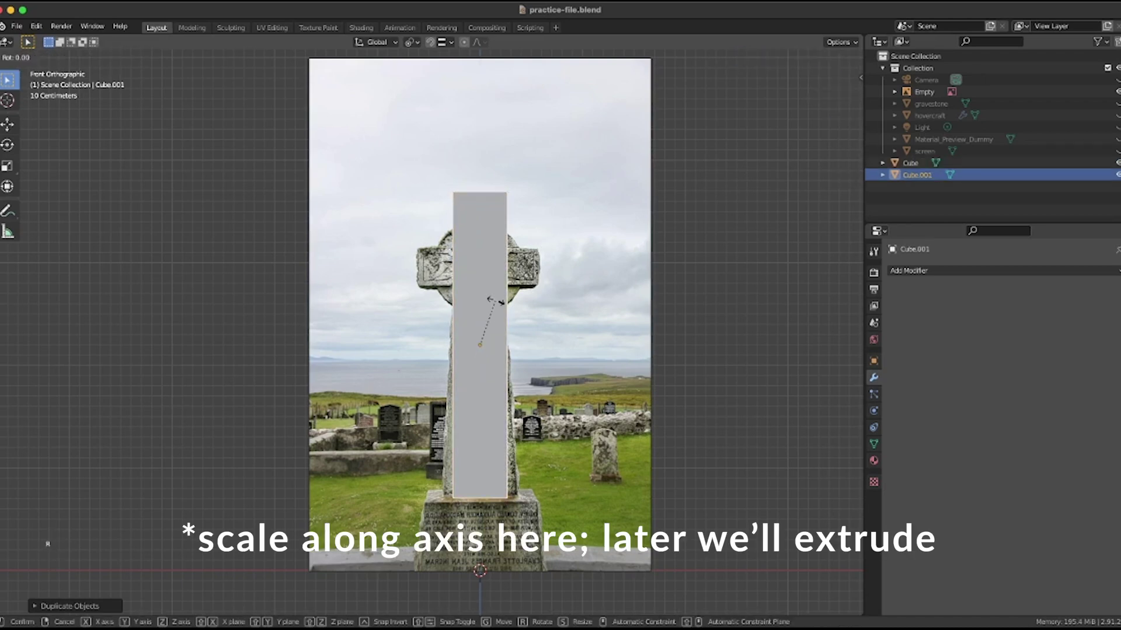
key("Return")
type("rz90")
key("Return")
- Scale the horizontal bar down to the crossarm's width and raise it along Z over the reference cross's arms
key("s")
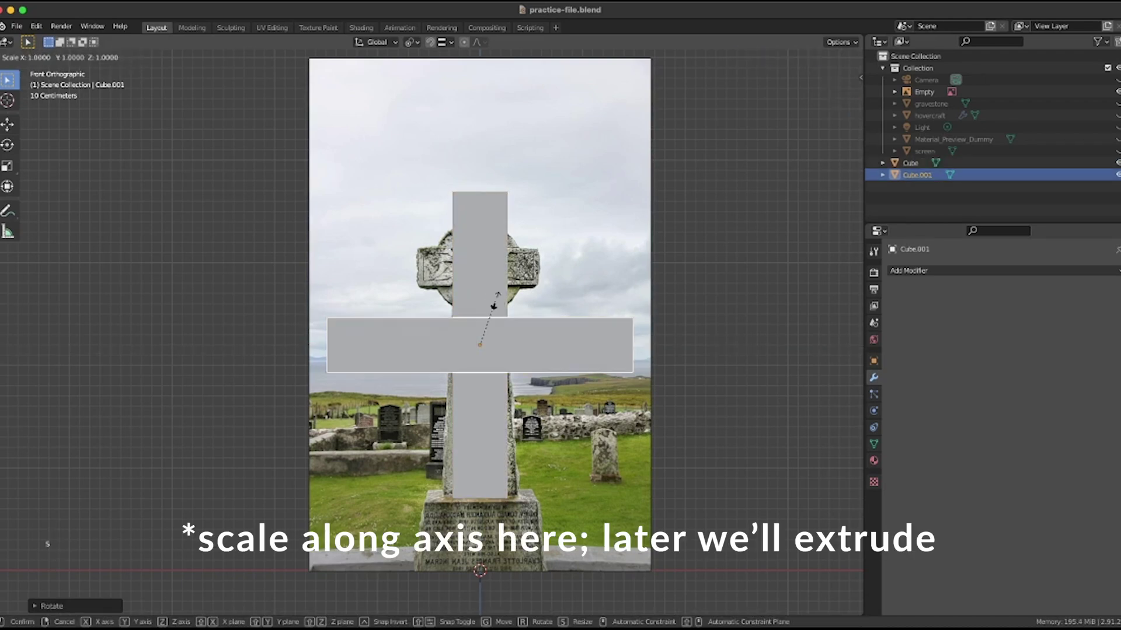
key("Return")
key("g")
key("z")
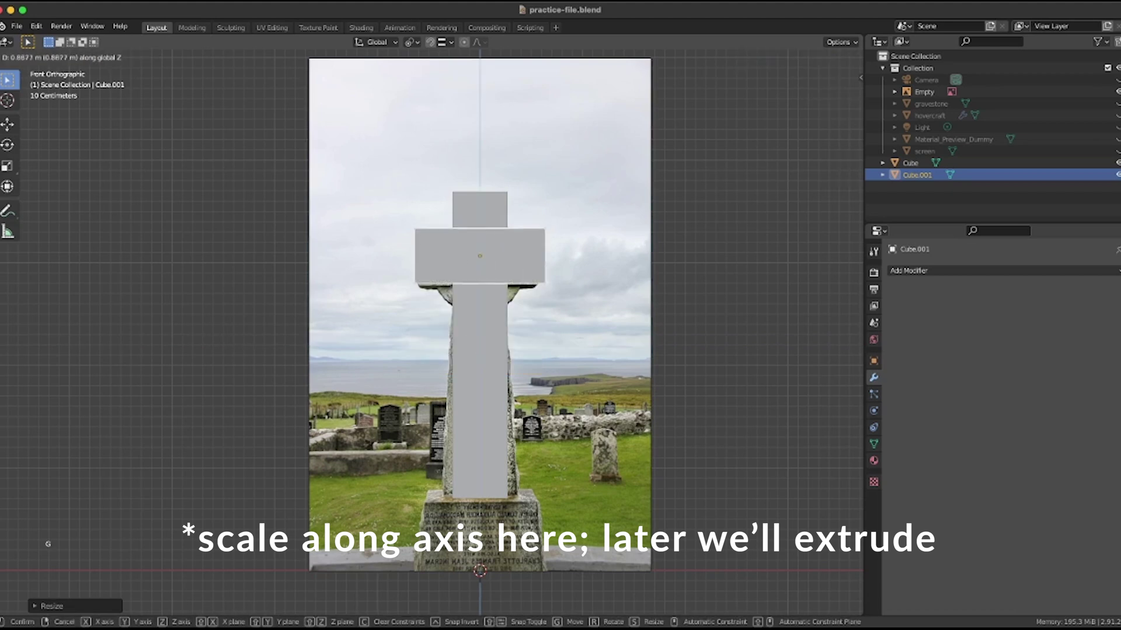
key("Return")
- Union the bar and shaft with Bool Tool and dissolve the stray diagonal edges across the front and back of the crossing
key("n")
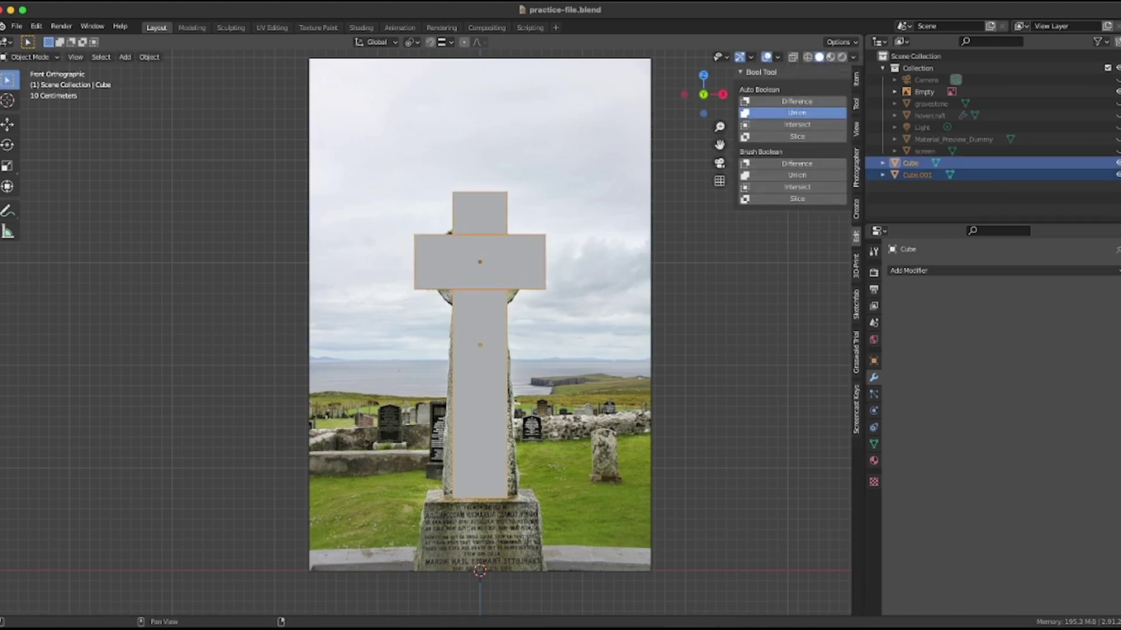
key("Tab")
scroll(427, 332, "up", 2)
left_click(523, 231)
key("KP_Decimal")
key("x")
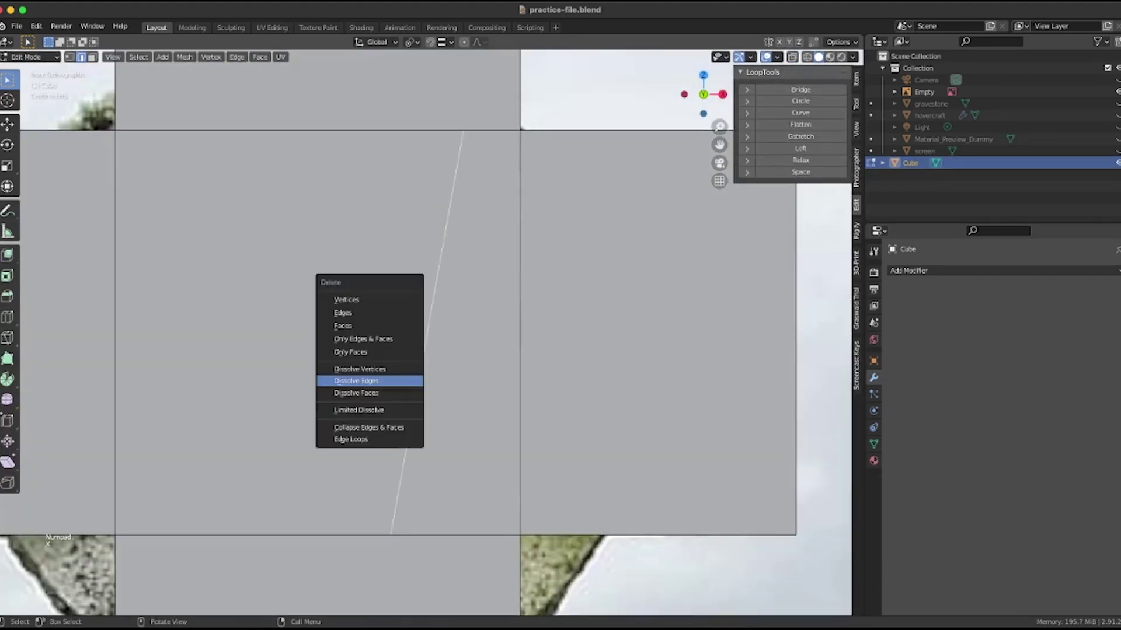
left_click(388, 381)
scroll(388, 381, "down", 7)
middle_click_drag(387, 381, 175, 381)
left_click(530, 383)
key("x")
left_click(530, 387)
key("KP_1")
scroll(530, 383, "down", 5)
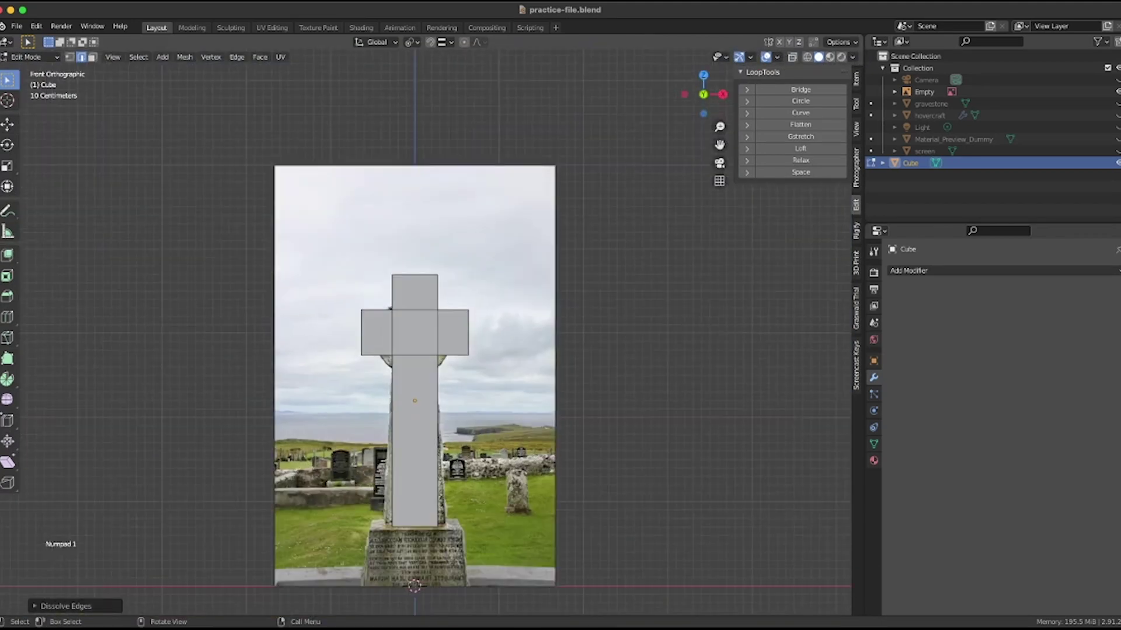
- Run all 3D-Print checks on the merged cross and clean up its zero-length edges
left_click(856, 263)
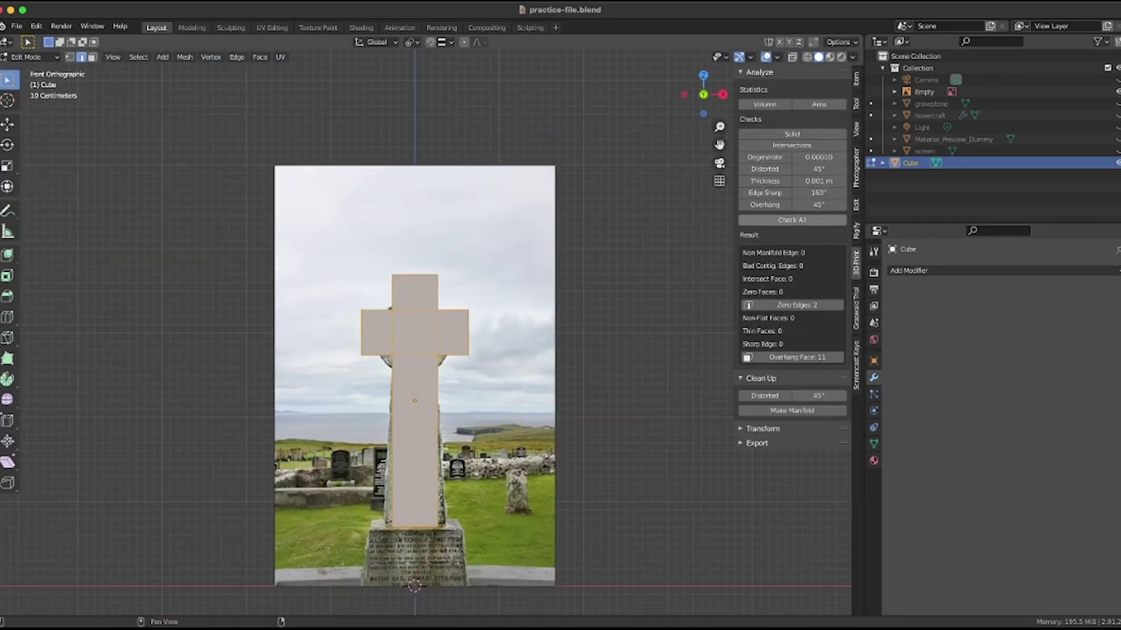
middle_click_drag(414, 333, 416, 310)
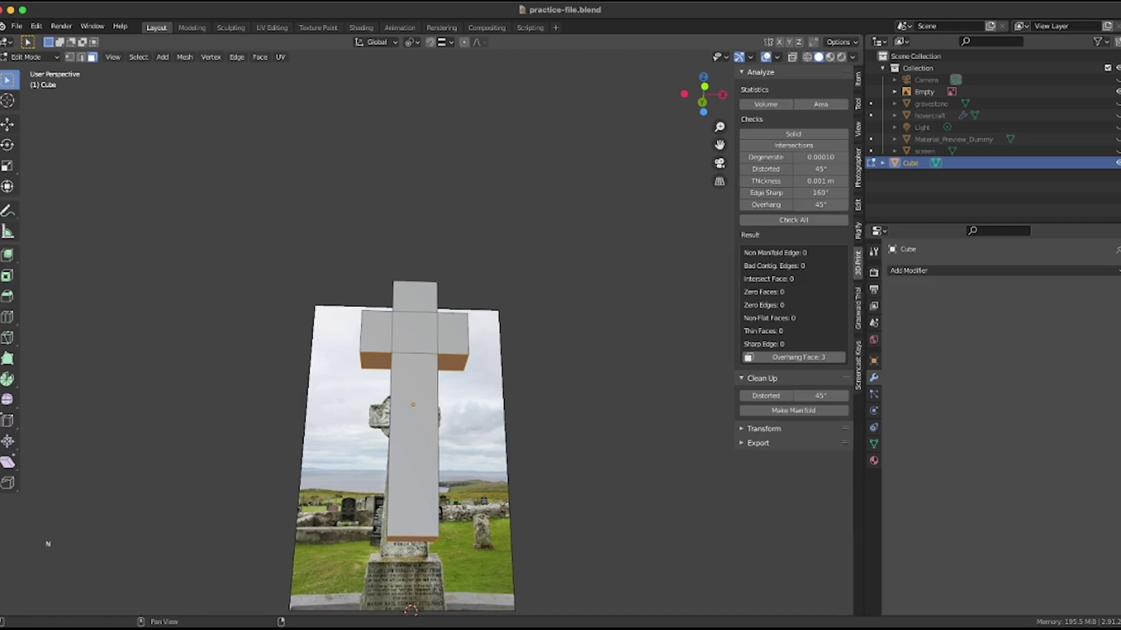
key("n")
key("KP_1")
- Taper the arms toward the centre by scaling the crossing down to about 0.85 against the reference
key("Tab")
scroll(405, 332, "up", 3)
scroll(427, 334, "down", 2)
key("Tab")
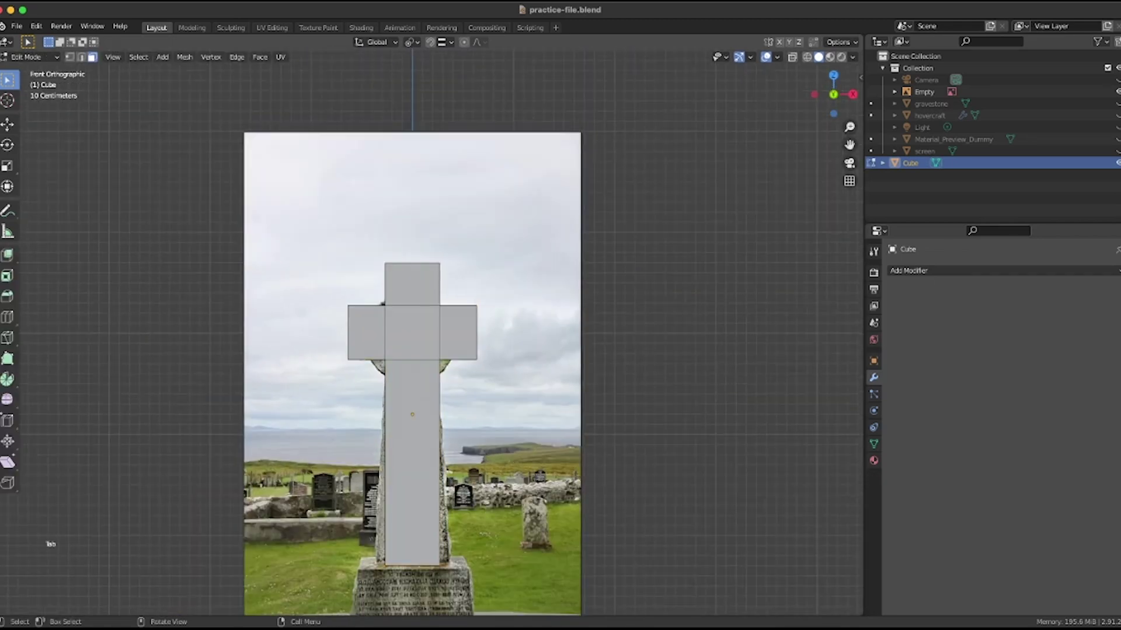
scroll(427, 334, "up", 2)
key("alt+z")
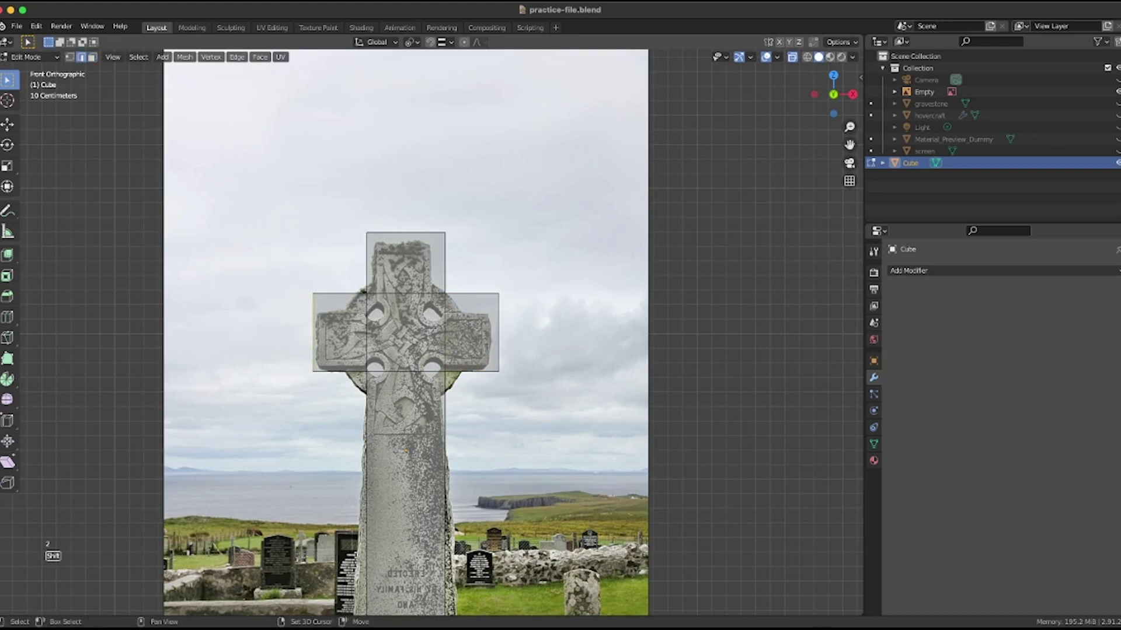
key("s")
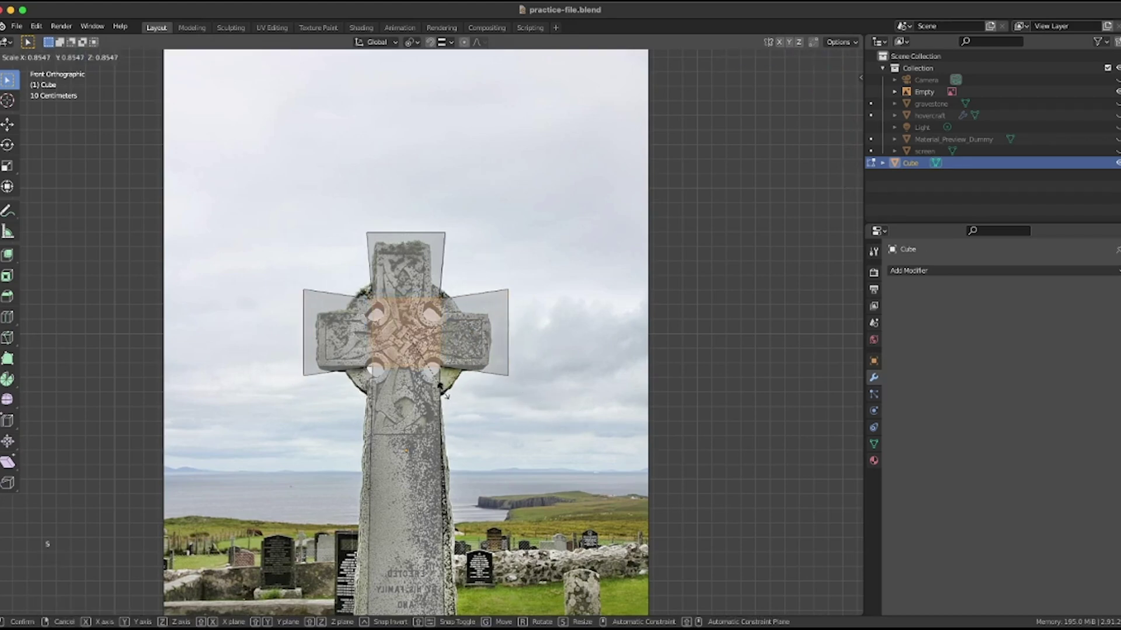
left_click(440, 386)
middle_click_drag(440, 386, 427, 321)
key("Tab")
key("alt+z")
key("KP_1")
- Extrude the shaft's bottom face, scale it outward and extrude it down to form a flared pedestal
key("KP_Decimal")
scroll(427, 373, "down", 1)
left_click(427, 374)
left_click(427, 373)
key("Tab")
left_click(427, 489)
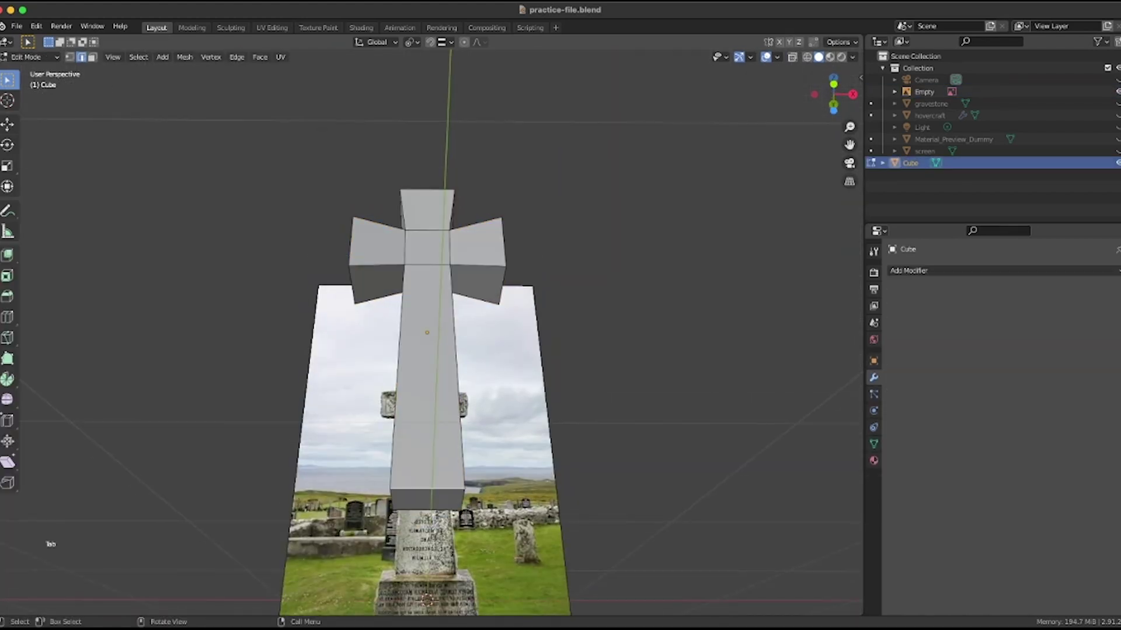
key("KP_1")
key("e")
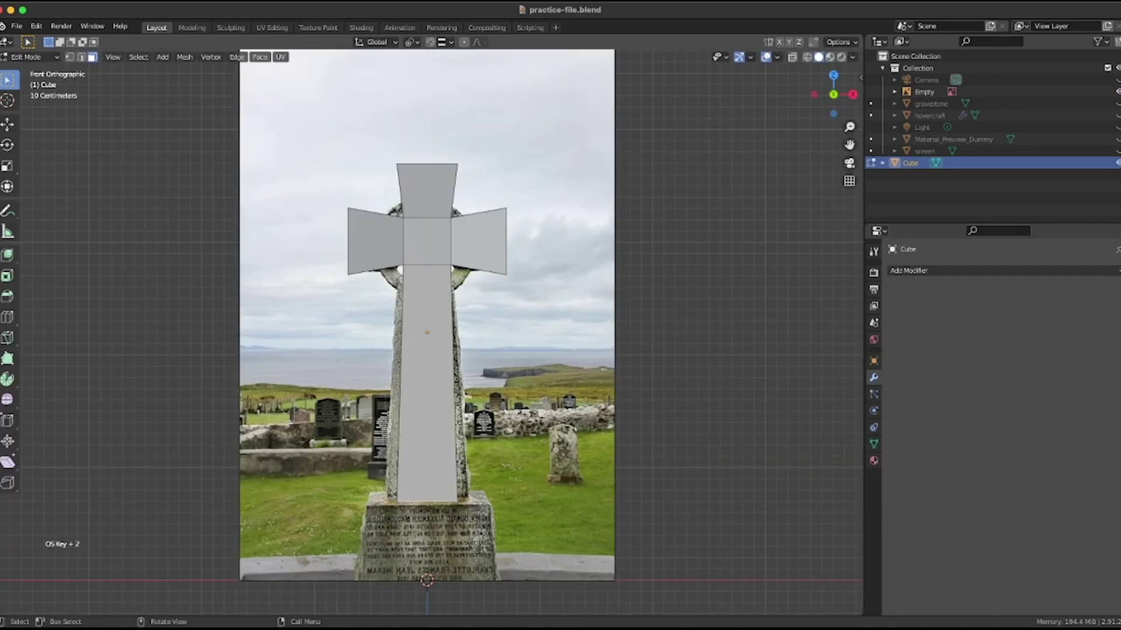
left_click(427, 518)
key("s")
left_click(427, 518)
scroll(427, 518, "down", 3)
key("e")
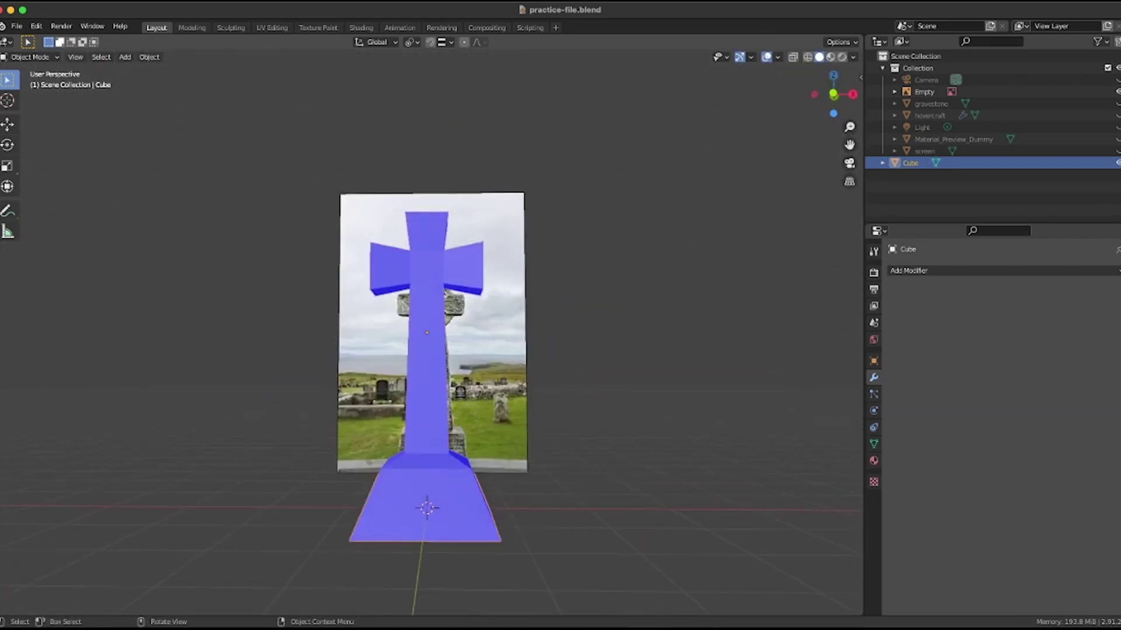
- Turn off the Face Orientation overlay and give the cross a Bevel modifier with a 0.1 m amount and 54 segments
left_click(777, 57)
left_click(729, 485)
middle_click_drag(584, 362, 583, 438)
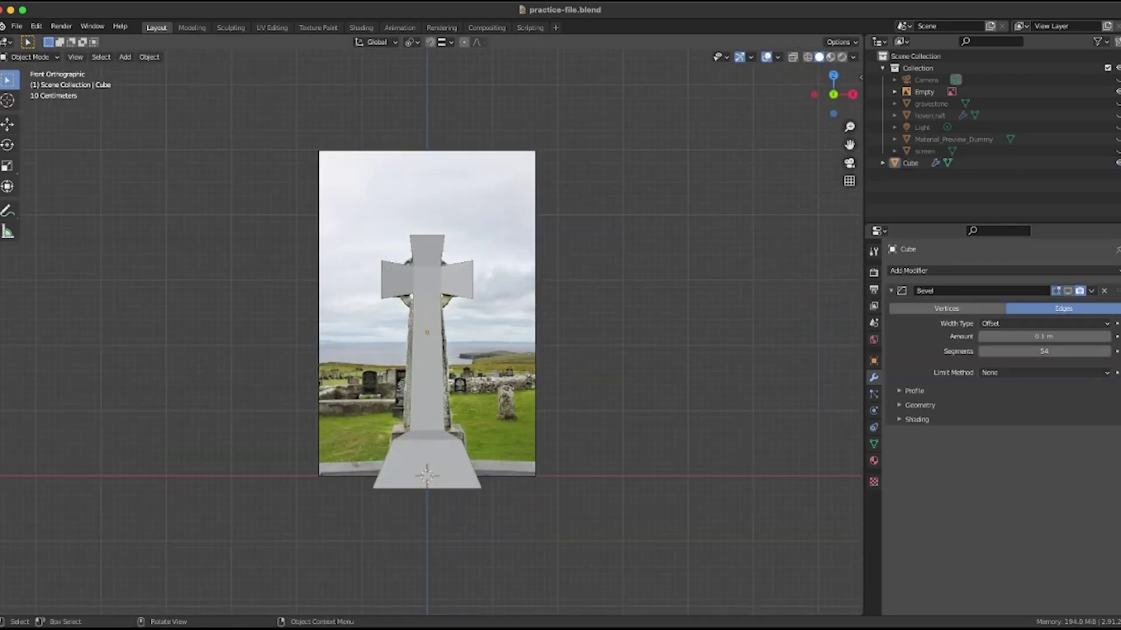
- Add a cylinder and snap it to the inner corner edge below the cross's right arm
key("shift+a")
left_click(650, 177)
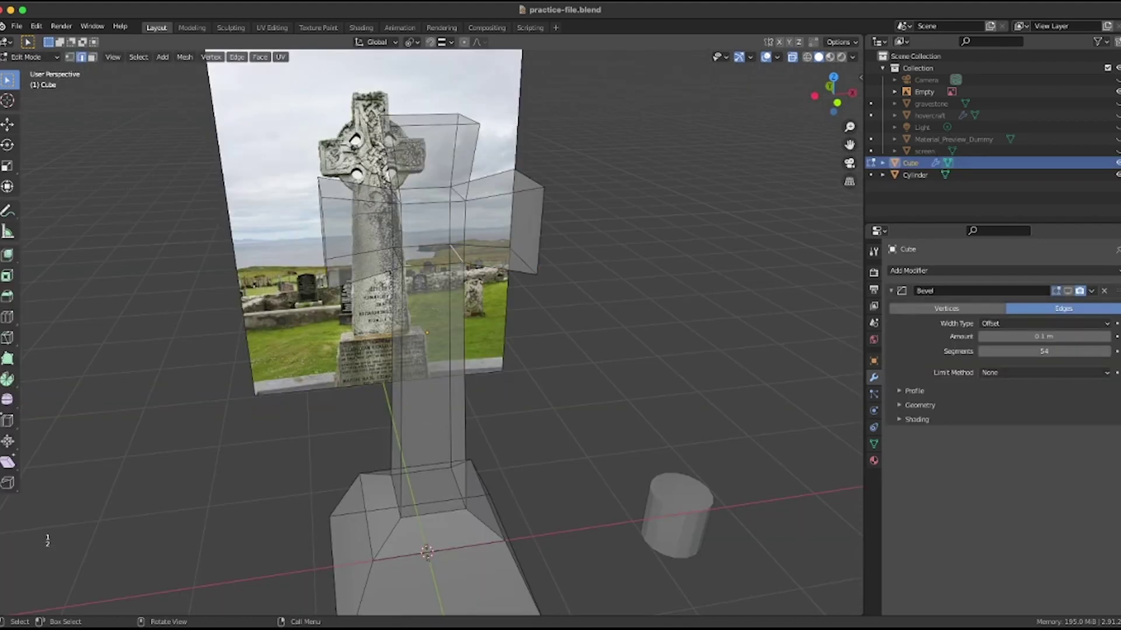
key("Tab")
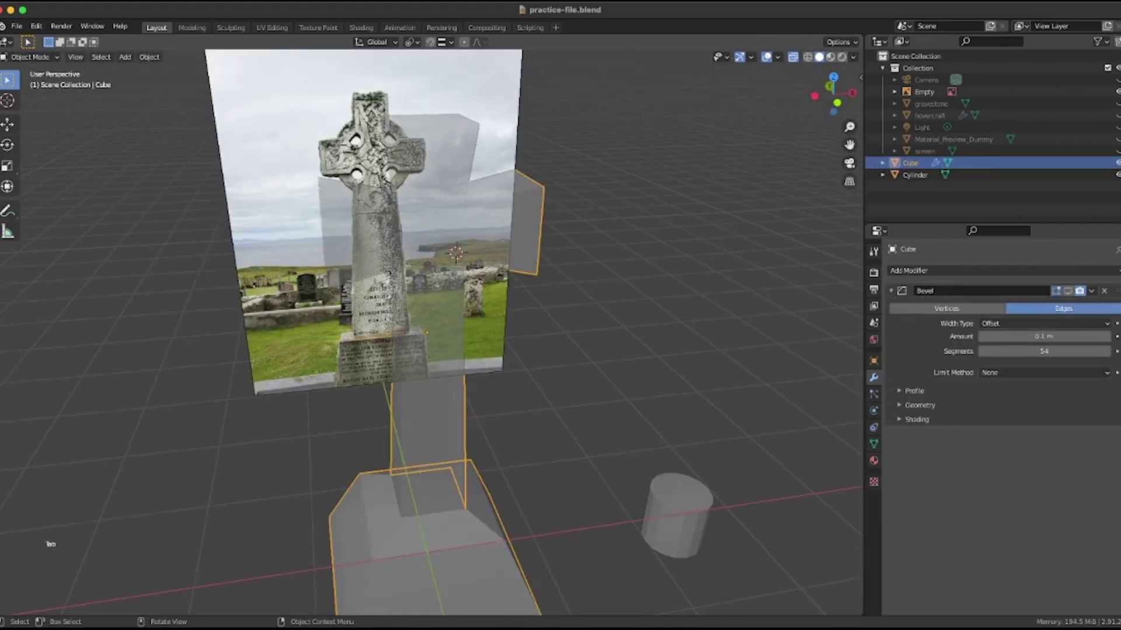
left_click(677, 514)
key("KP_1")
key("shift+s")
left_click(663, 443)
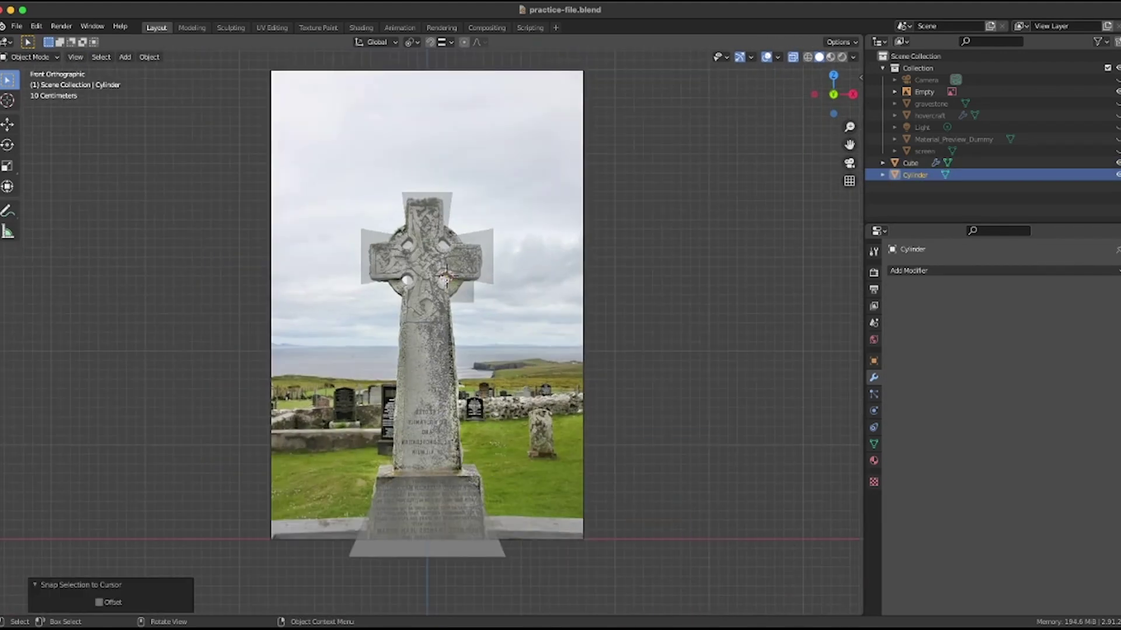
- Scale the cylinder down to the size of the corner hole and rotate it 90° around X
key("s")
key("Return")
key("KP_3")
key("KP_Decimal")
key("r")
key("x")
key("9")
key("0")
key("Return")
- Stretch the cylinder along Y through the cross's thickness and scale it uniformly to 0.993
key("s")
key("y")
key("Return")
key("KP_1")
key("s")
left_click(473, 374)
scroll(473, 373, "down", 6)
mouse_move(473, 374)
middle_mouse_down()
mouse_move(403, 383)
mouse_move(461, 379)
middle_mouse_up()
key("KP_1")
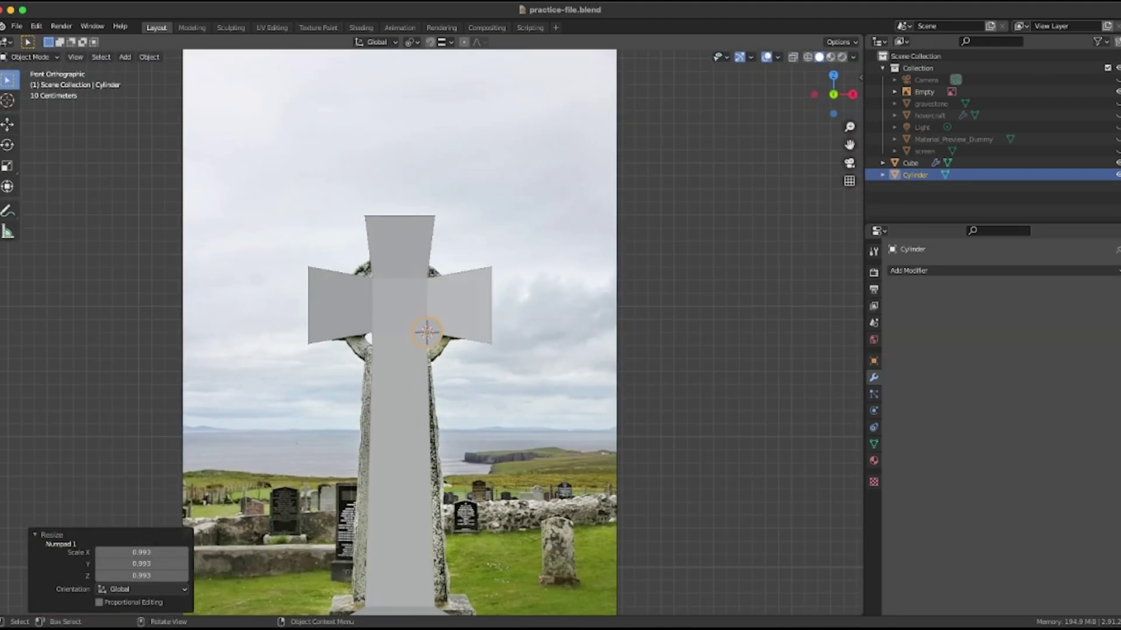
- Try to cut the cylinder out of the cross with an automatic Boolean Difference
scroll(461, 321, "up", 3)
left_click(461, 321, "shift")
key("n")
left_click(856, 236)
left_click(796, 101)
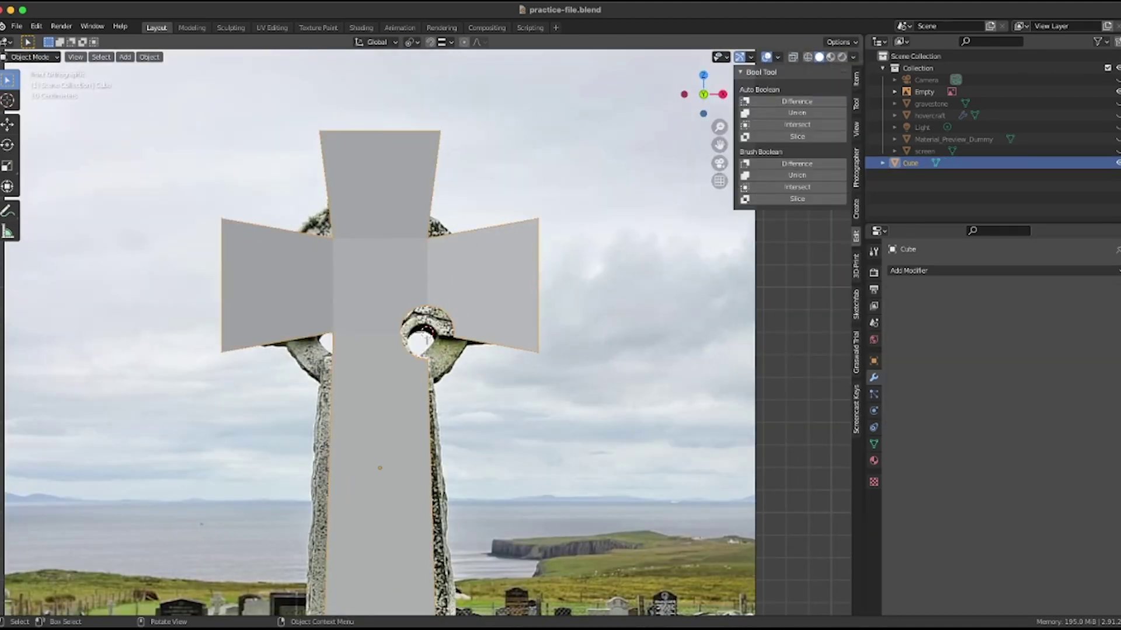
scroll(380, 332, "down", 3)
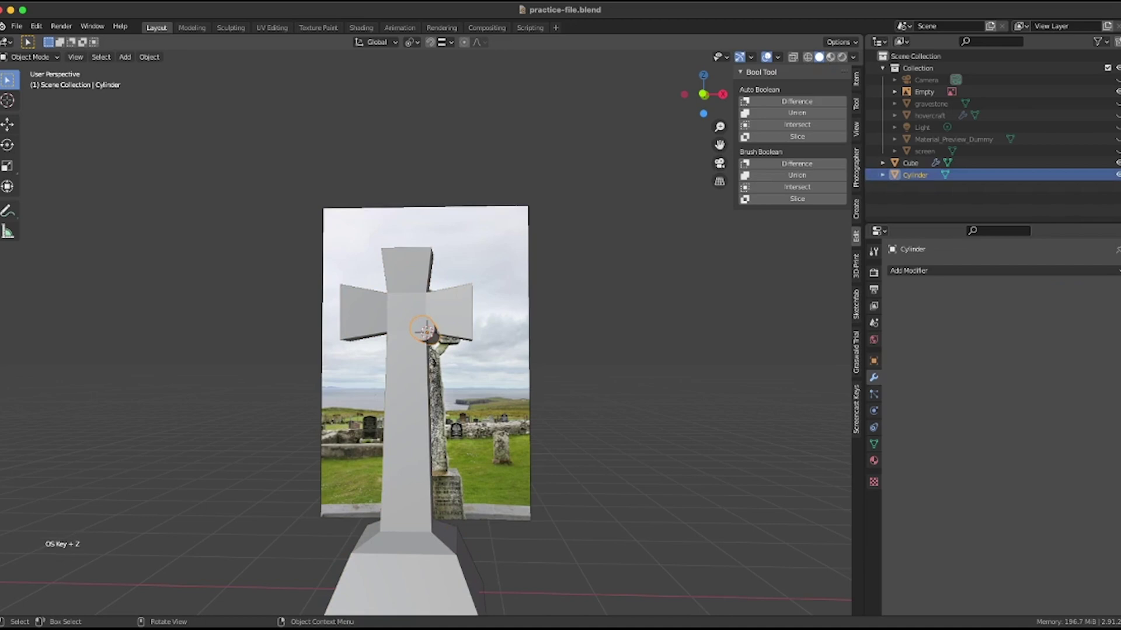
- Duplicate the cylinder three times and place the copies beside the cross as spare cutters
key("shift+d")
key("Return")
key("shift+d")
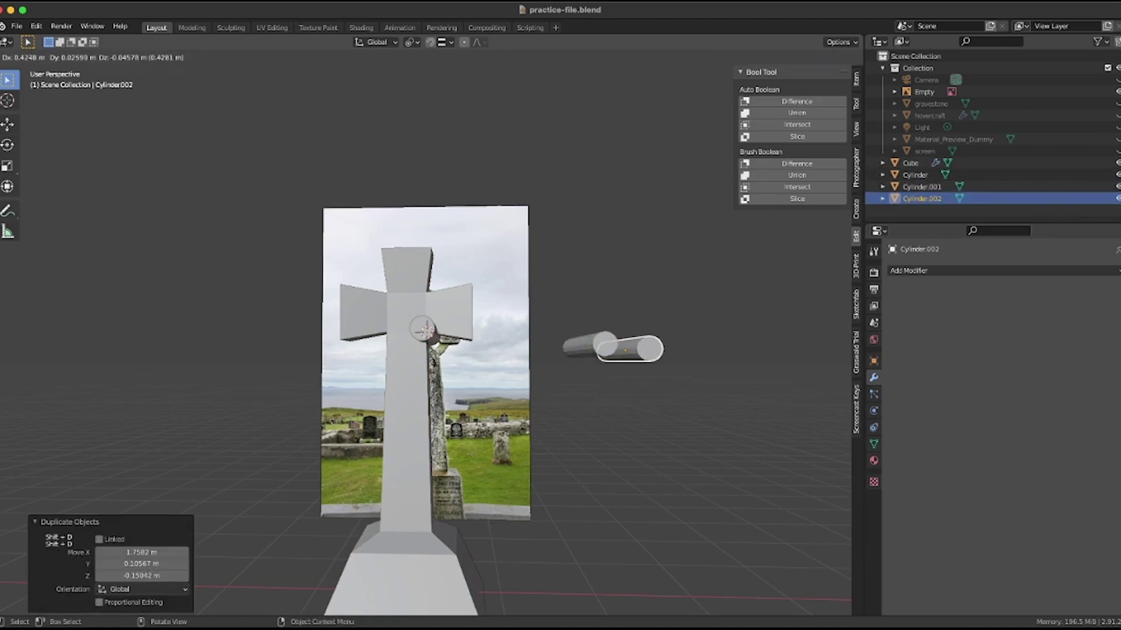
key("Return")
key("KP_1")
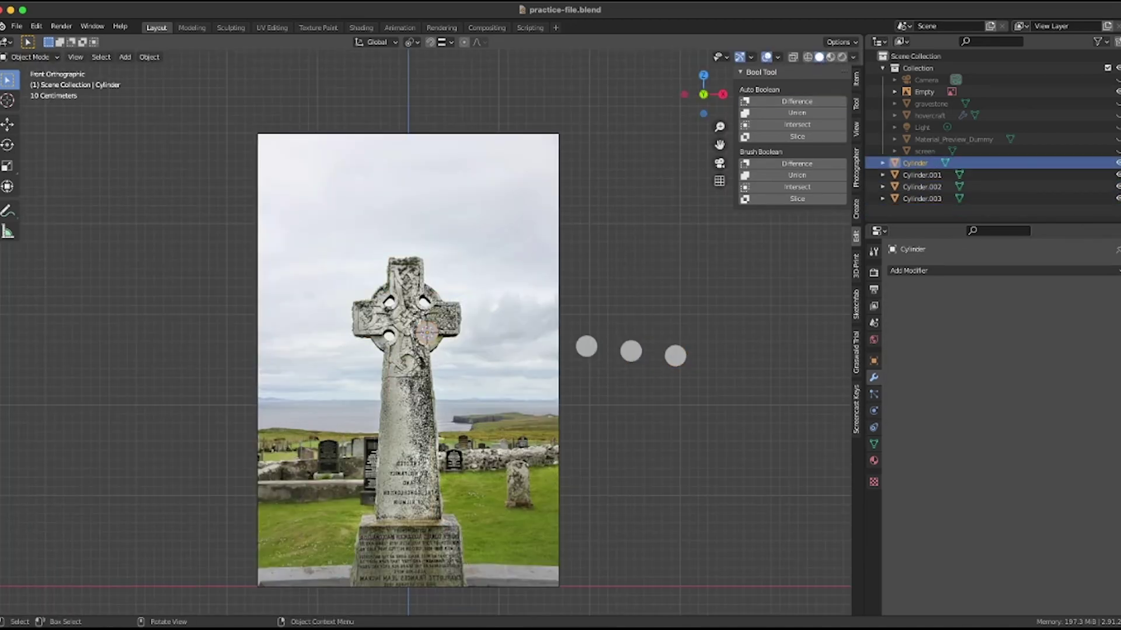
- Undo the last Boolean and subtract the cylinder from the cross with an automatic Difference
key("ctrl+z")
left_click(428, 333)
left_click(408, 373, "shift")
left_click(797, 101)
- Place the 3D cursor on the inner corner edge above the cross's right arm
scroll(426, 333, "up", 3)
key("Tab")
scroll(426, 333, "down", 2)
middle_click_drag(426, 332, 448, 349)
key("alt+z")
scroll(427, 280, "up", 4)
left_click(427, 225)
key("shift+s")
left_click(427, 289)
scroll(428, 286, "down", 4)
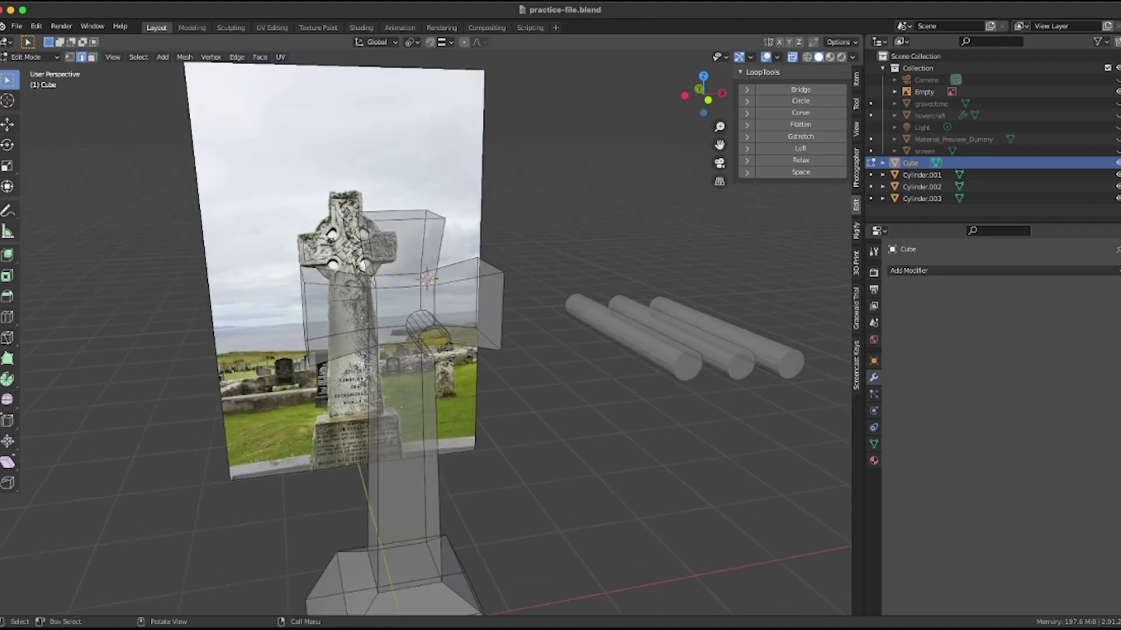
- Snap the spare cylinder nearest the cross to the 3D cursor
key("Tab")
left_click(595, 307)
key("shift+s")
left_click(610, 236)
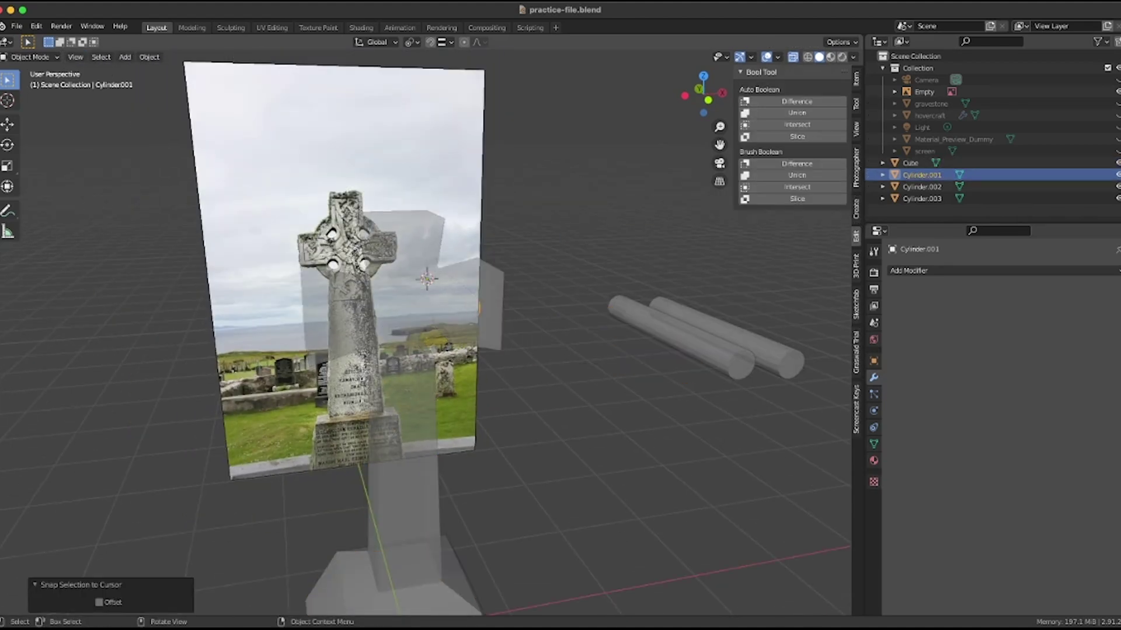
- Snap a second spare cylinder to the inner corner above the cross's left arm
middle_click_drag(610, 240, 575, 248)
left_click(745, 382)
key("shift+s")
left_click(746, 318)
- Place the 3D cursor on the inner corner edge below the cross's left arm and snap the last spare cylinder to it
left_click(414, 403)
left_click(412, 420)
key("Tab")
key("shift+s")
left_click(366, 435)
scroll(366, 432, "down", 5)
key("Tab")
left_click(647, 369)
key("shift+s")
left_click(576, 299)
- Subtract the three remaining cylinders from the cross with automatic Boolean Differences
scroll(445, 298, "up", 4)
key("alt+z")
middle_click_drag(432, 327, 449, 312)
left_click(453, 303)
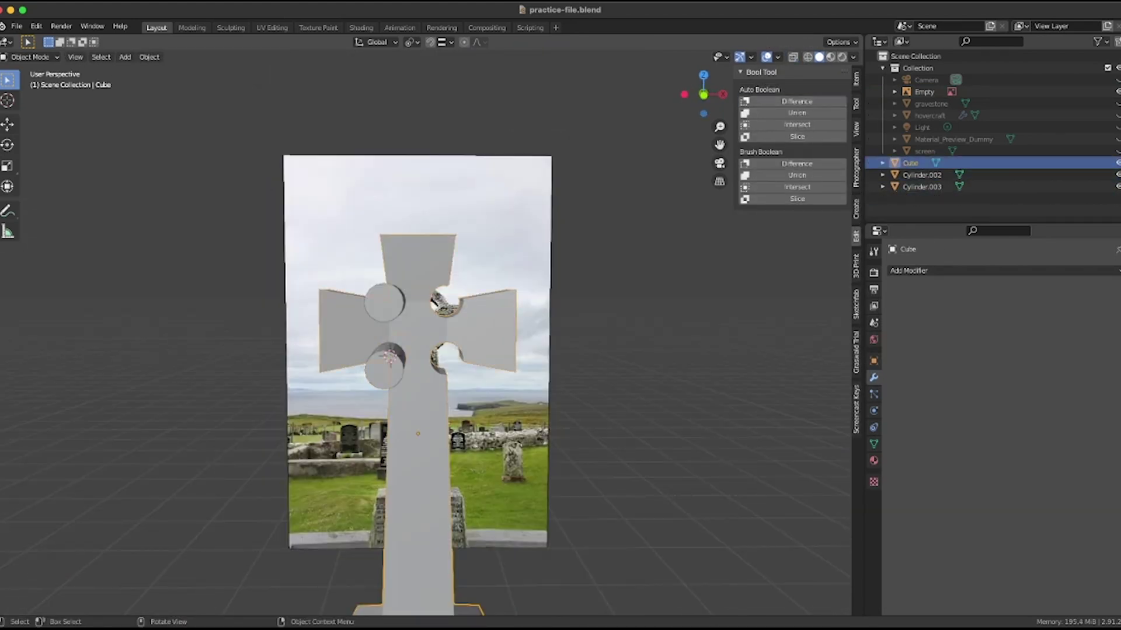
left_click(792, 101)
scroll(443, 351, "down", 3)
middle_click_drag(443, 350, 433, 357)
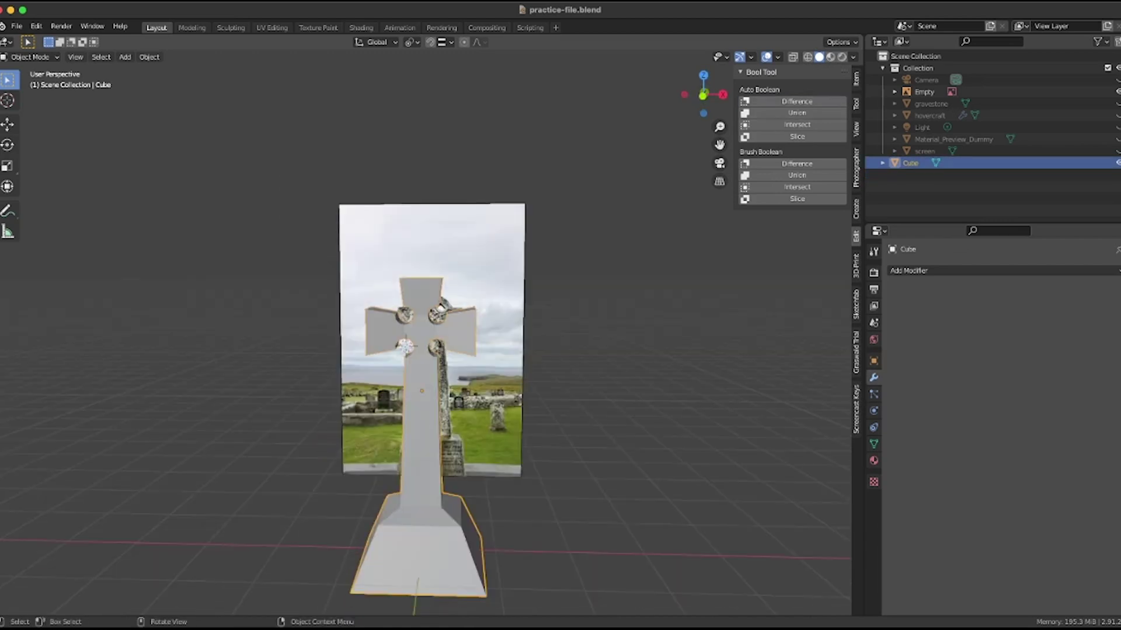
- Add a Bevel modifier to the uncut cross and increase its segments to round the edges
key("KP_1")
key("Tab")
key("n")
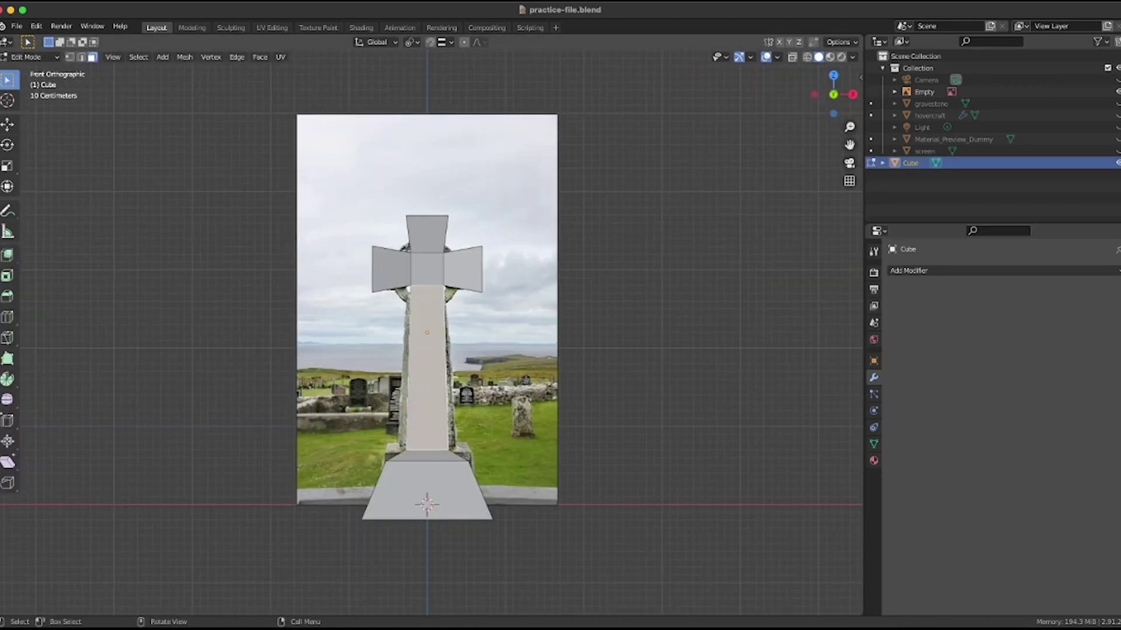
key("Tab")
left_click(1004, 271)
left_click(905, 317)
left_click_drag(1043, 351, 1080, 351)
scroll(431, 351, "up", 4)
middle_click_drag(432, 350, 449, 382)
- Deselect the cross in the front view and start adding a new object
key("KP_1")
scroll(448, 382, "down", 5)
left_click(630, 350)
key("shift+a")
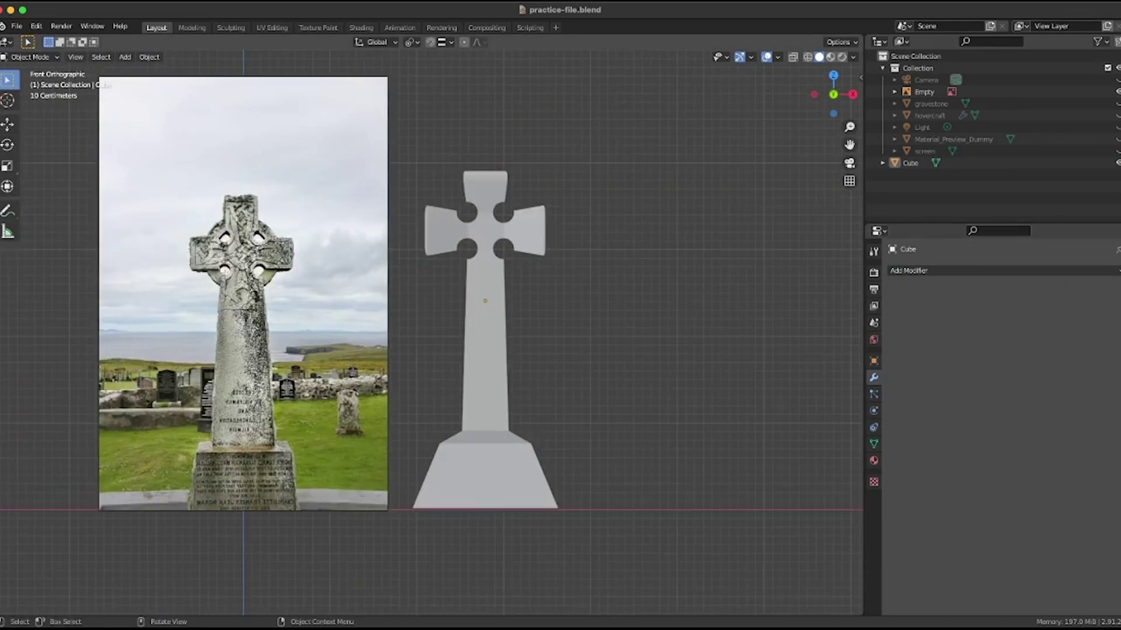
- Shade the cross smooth and enable Auto Smooth for its normals
scroll(432, 331, "up", 2)
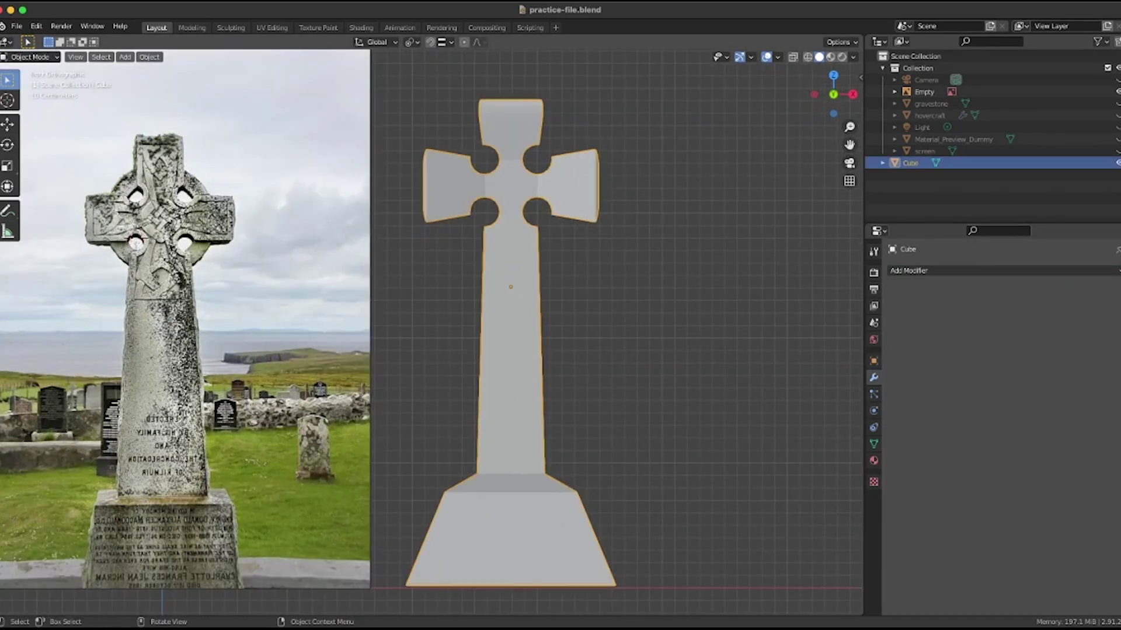
right_click(455, 286)
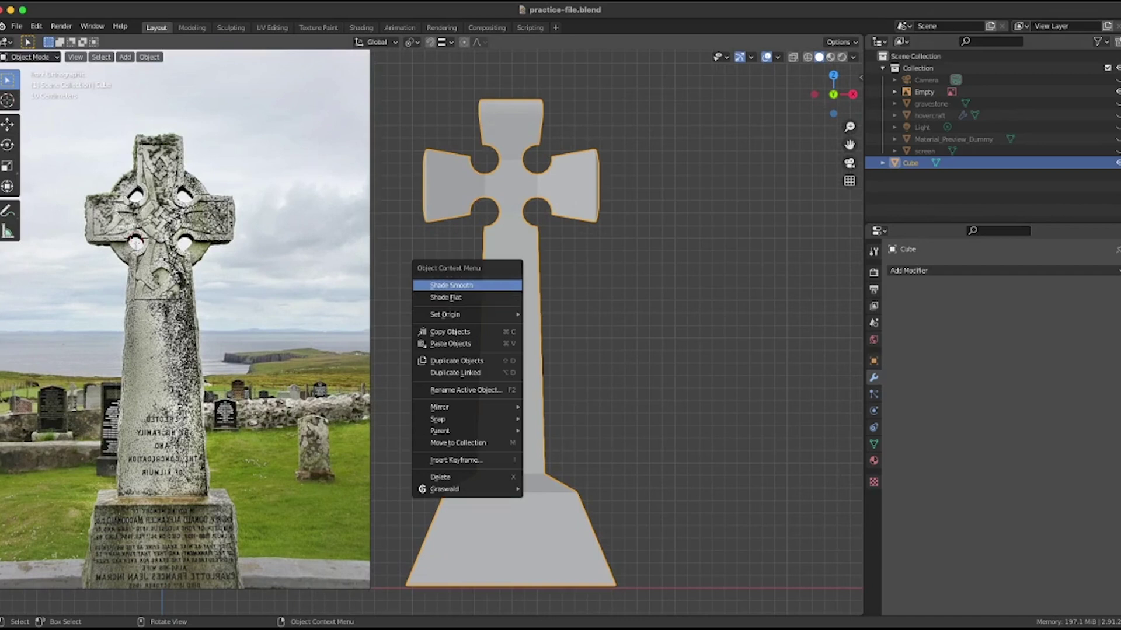
left_click(452, 285)
left_click(874, 444)
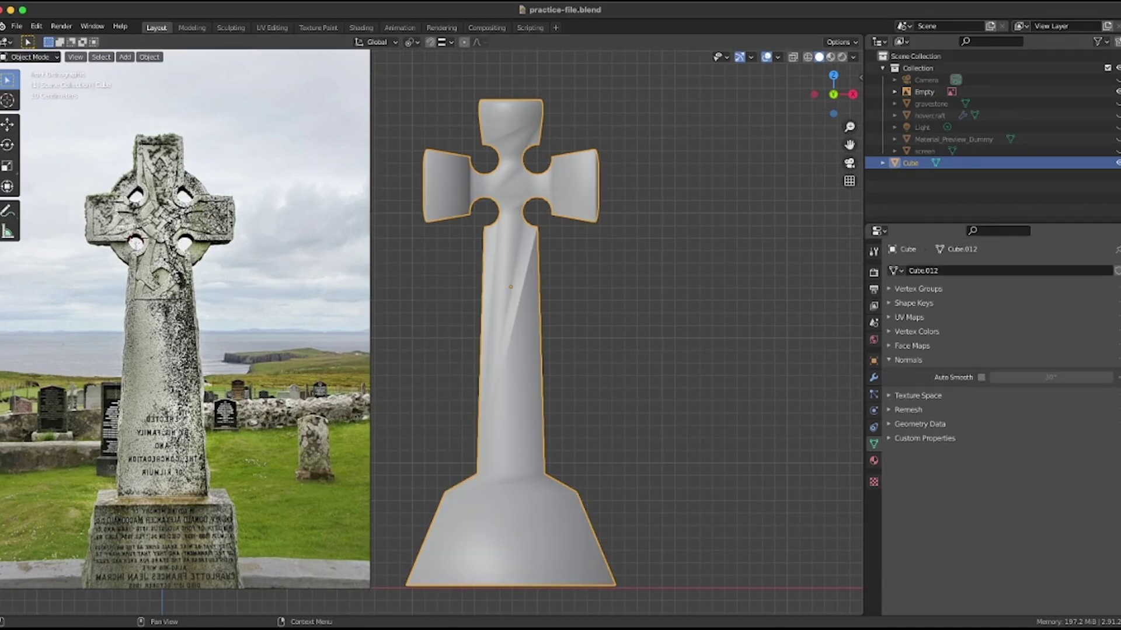
left_click(981, 377)
mouse_move(631, 327)
middle_mouse_down()
mouse_move(514, 344)
mouse_move(601, 344)
mouse_move(636, 327)
middle_mouse_up()
scroll(432, 327, "down", 2)
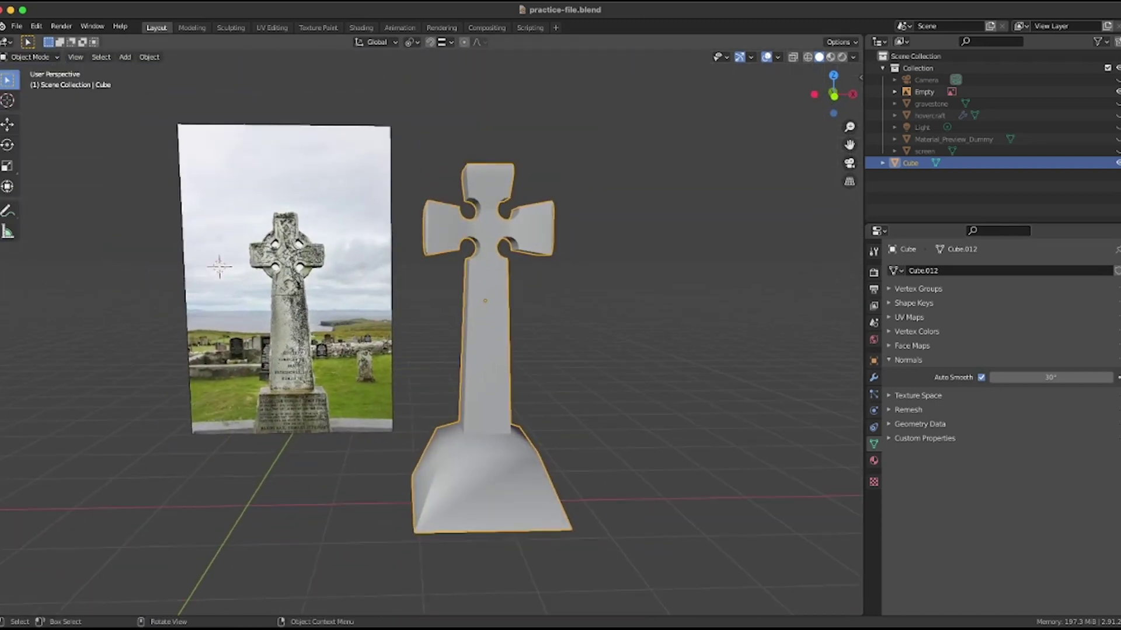
- Hide the reference image and show the gravestone and hovercraft together with the cross
key("KP_1")
middle_click_drag(432, 291, 416, 343, "shift")
scroll(416, 343, "down", 1)
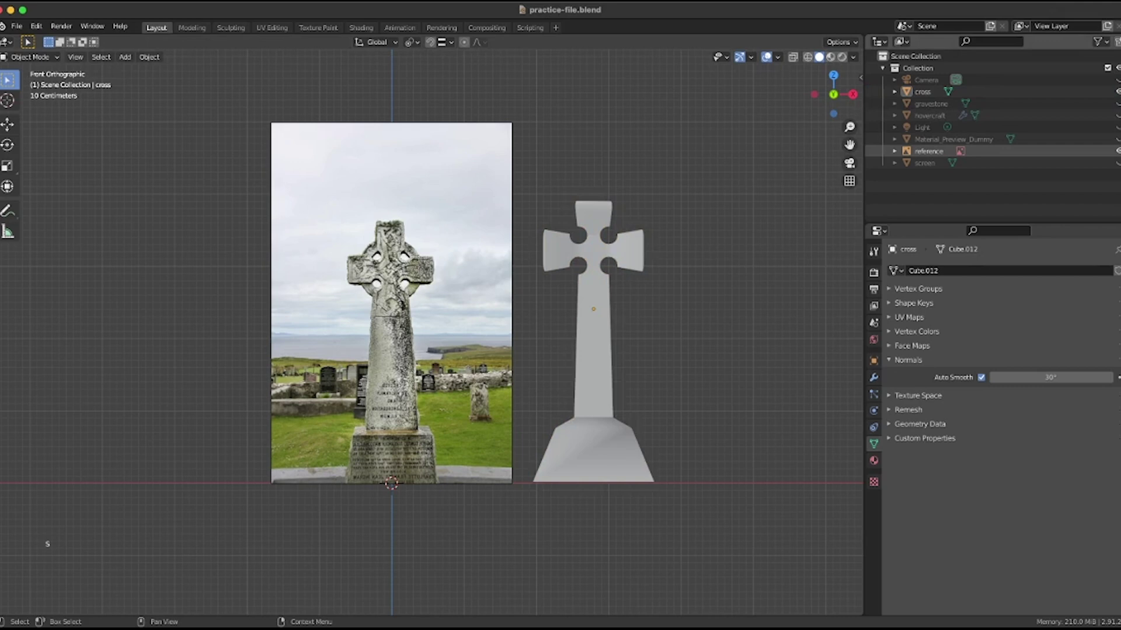
left_click(1118, 151)
left_click(1118, 103)
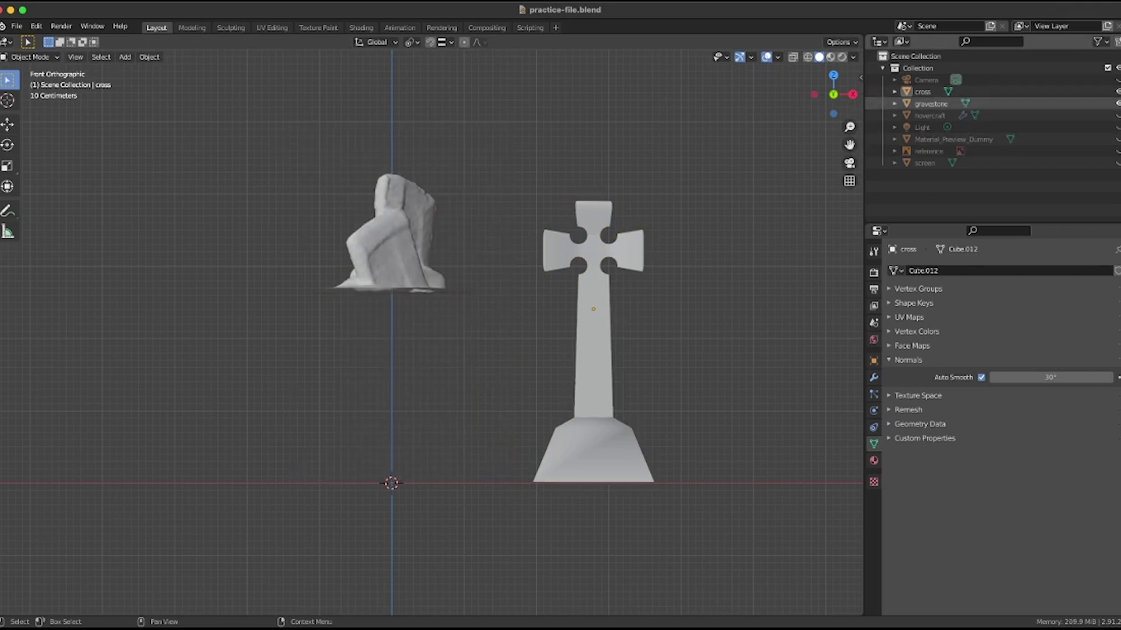
left_click(1118, 115)
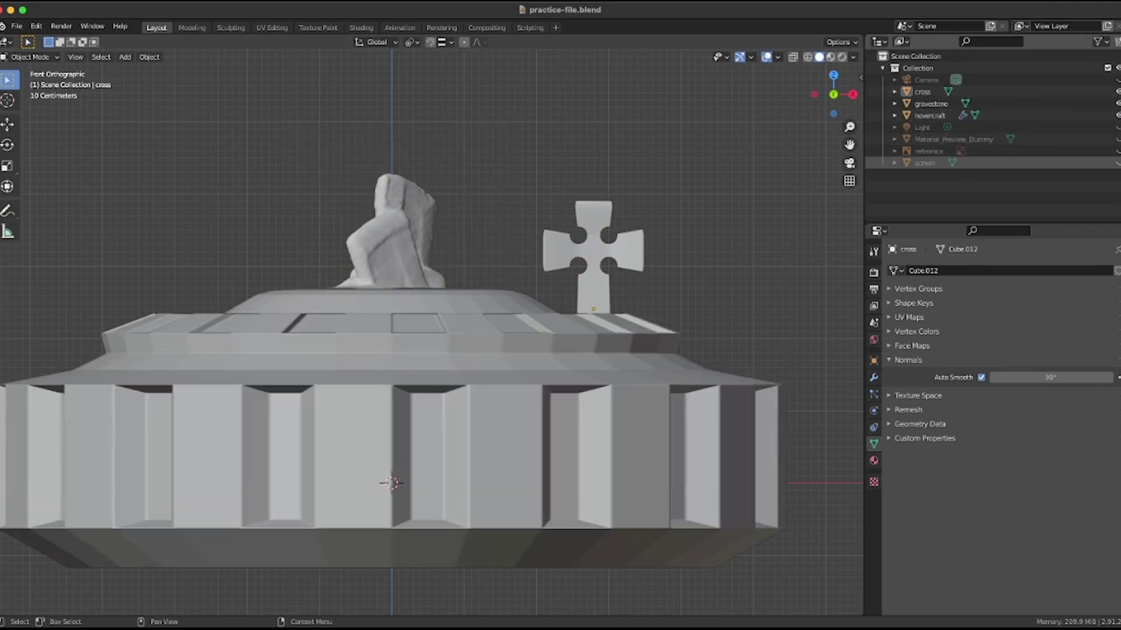
- Unhide the screen object in the scene
left_click(1117, 163)
mouse_move(525, 280)
middle_mouse_down()
mouse_move(403, 309)
mouse_move(525, 297)
middle_mouse_up()
scroll(432, 330, "down", 5)
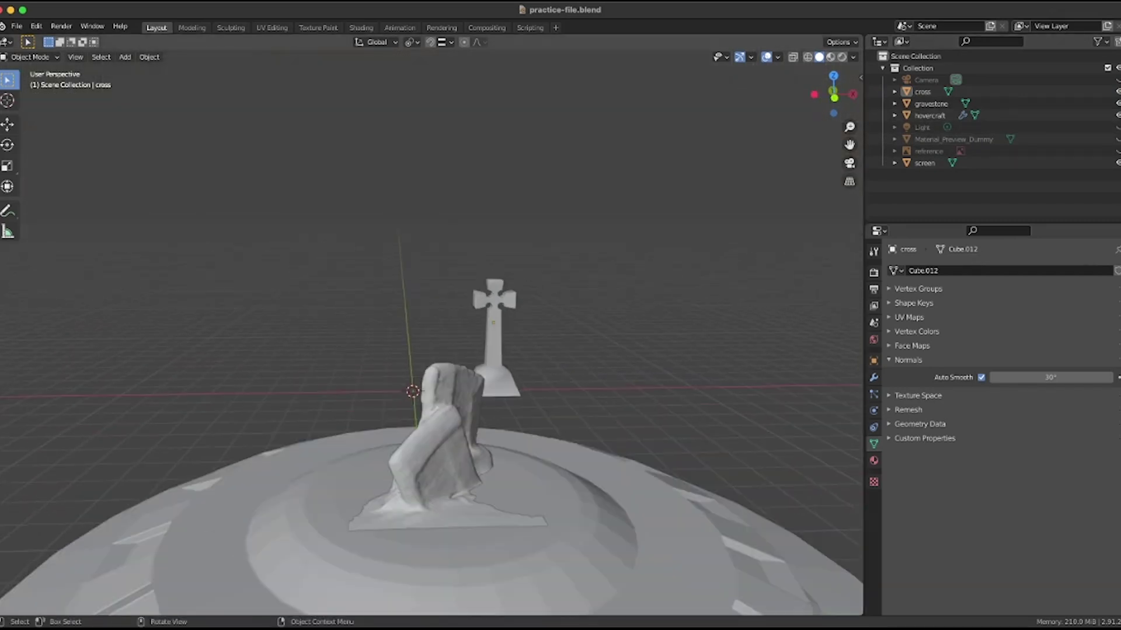
- Move the cross onto the hovercraft beside the gravestone, about -13.09 m in Y and about -3.35 m in X
key("KP_7")
scroll(432, 332, "down", 3)
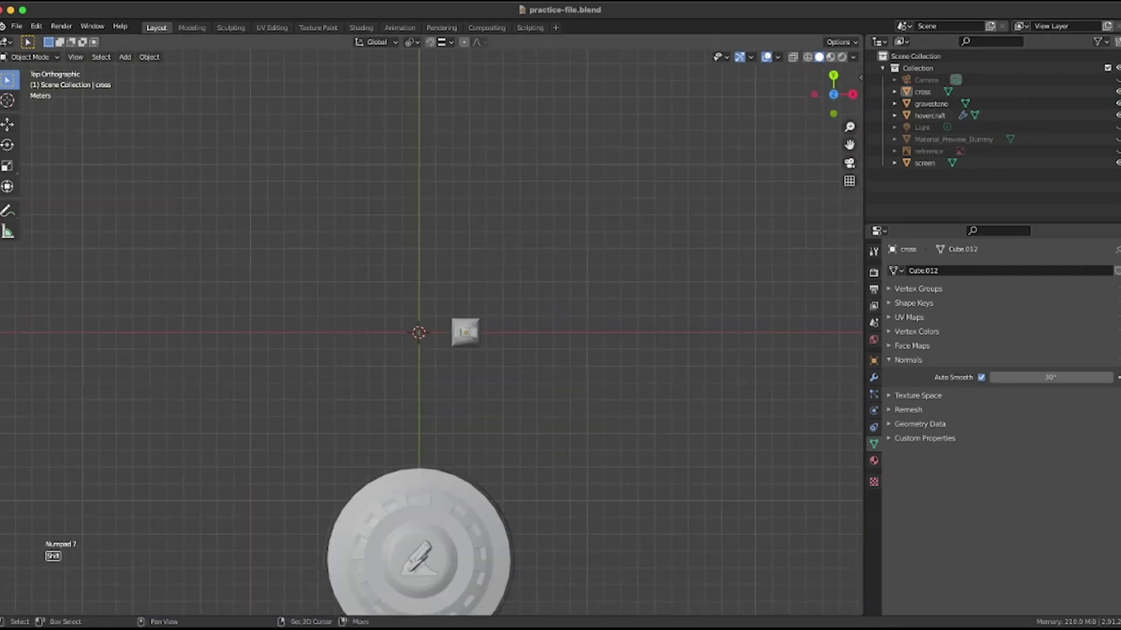
middle_click_drag(432, 409, 449, 299, "shift")
key("g")
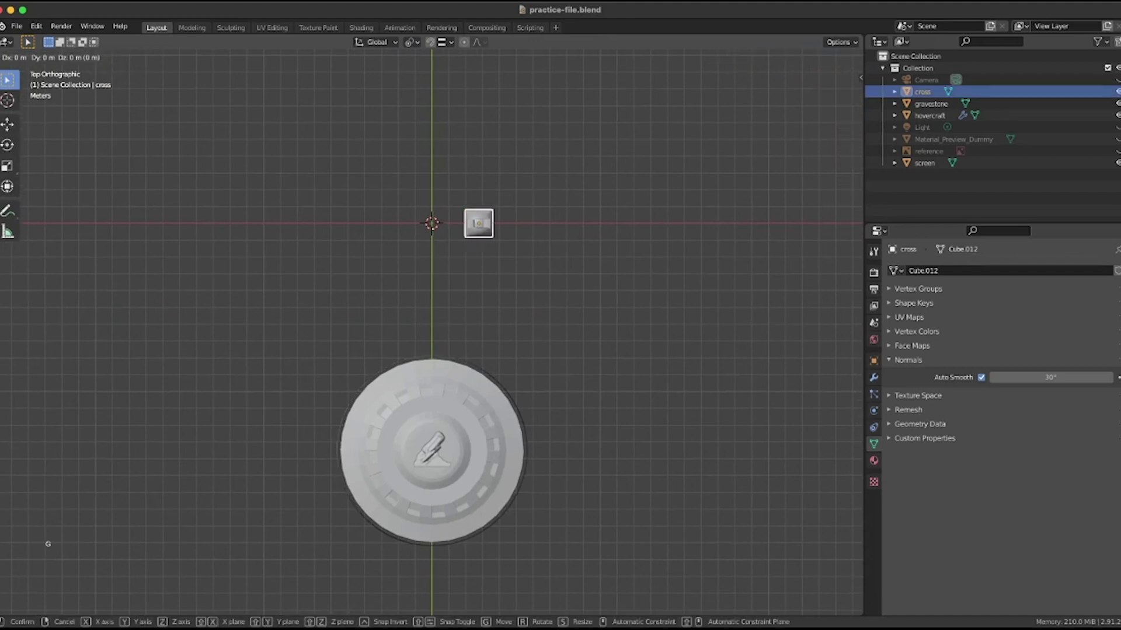
left_click(478, 444)
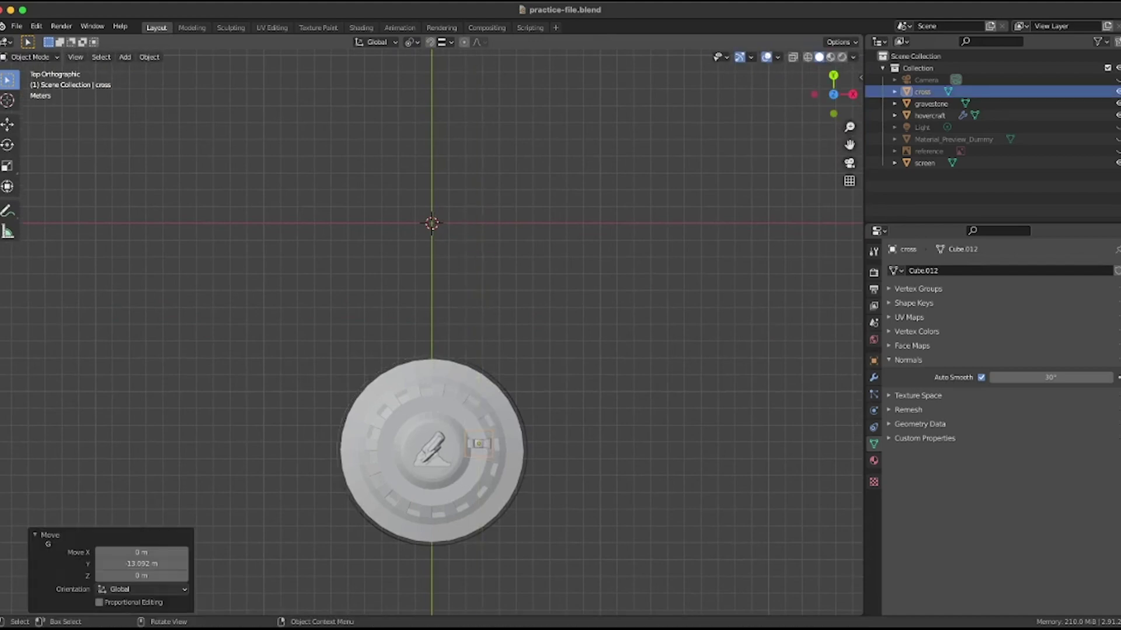
key("g")
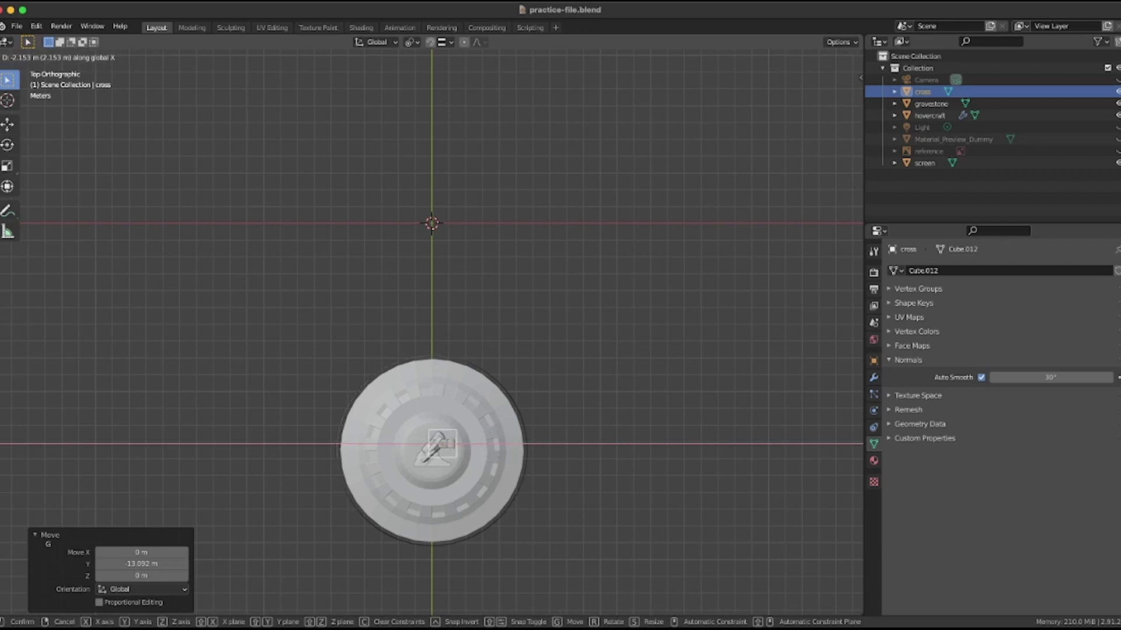
key("Return")
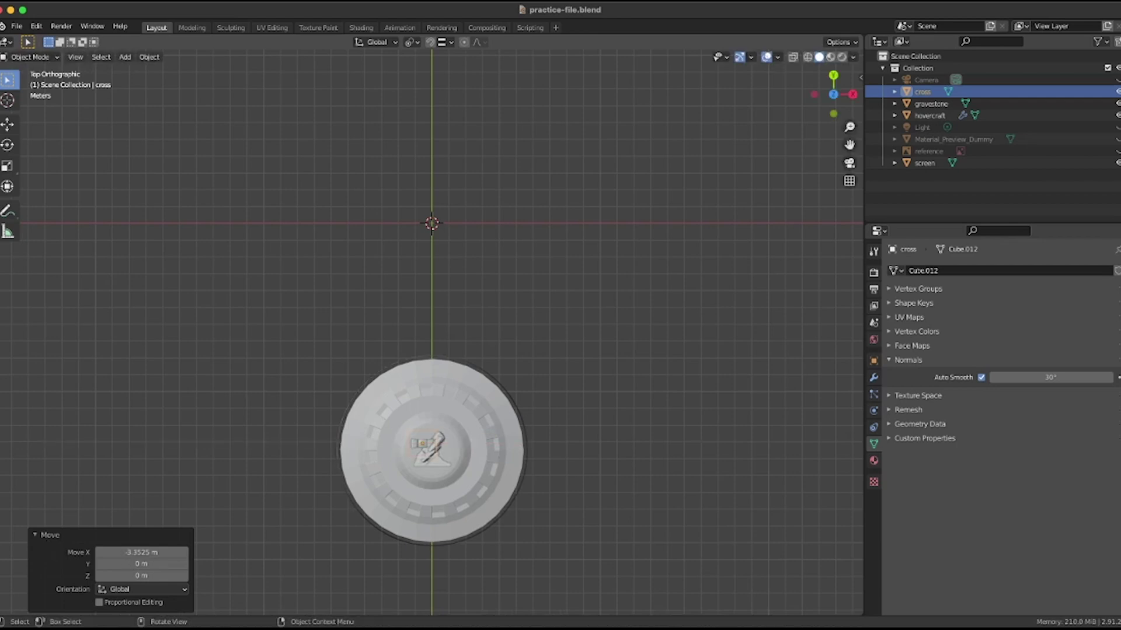
- Raise the cross about 2.44 m along Z onto the hovercraft's top and rotate it about the Z axis
key("KP_1")
key("g")
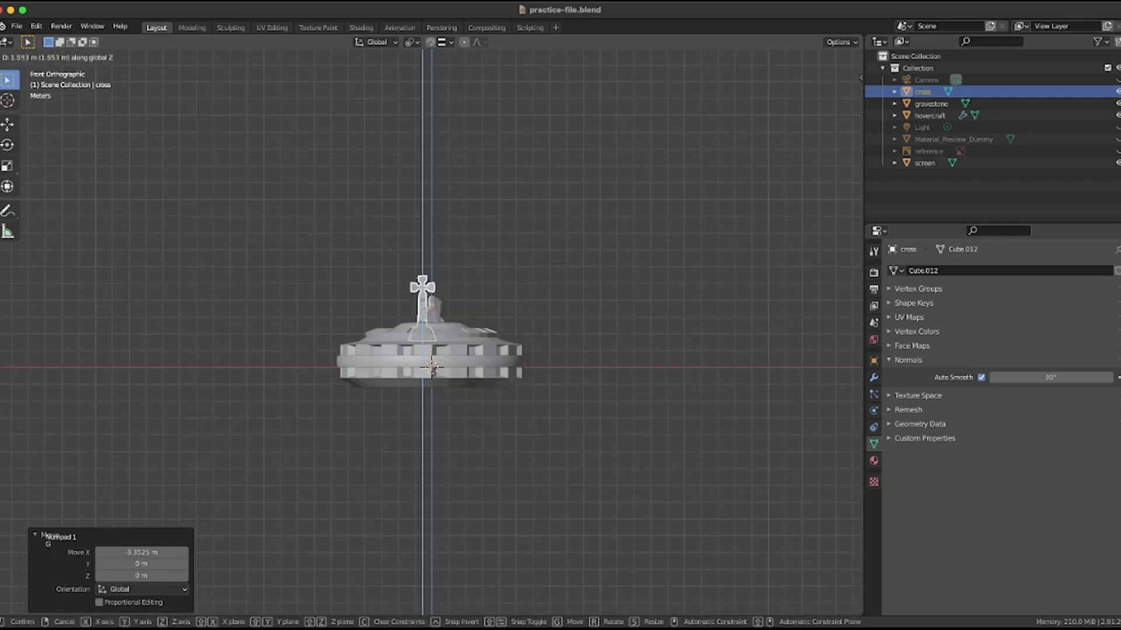
key("Return")
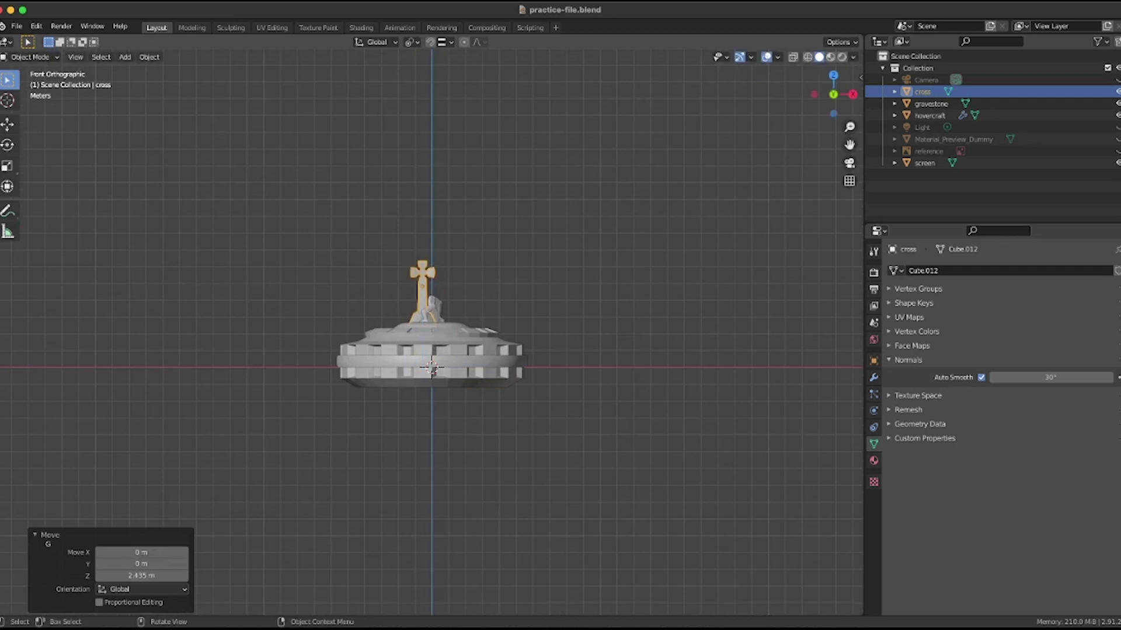
key("r")
key("z")
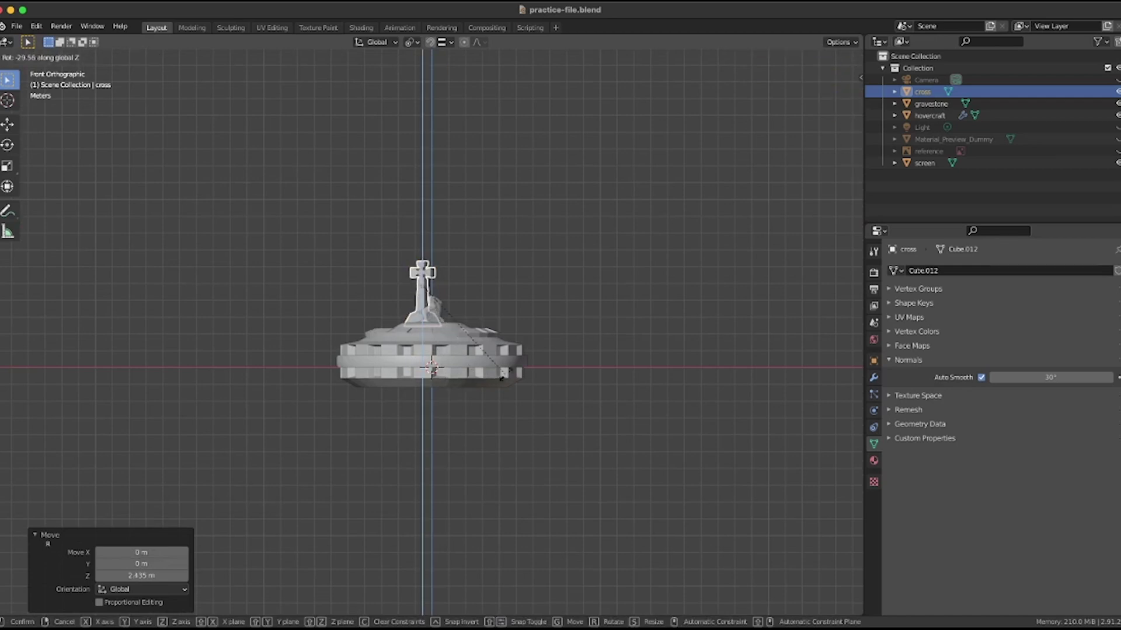
key("Return")
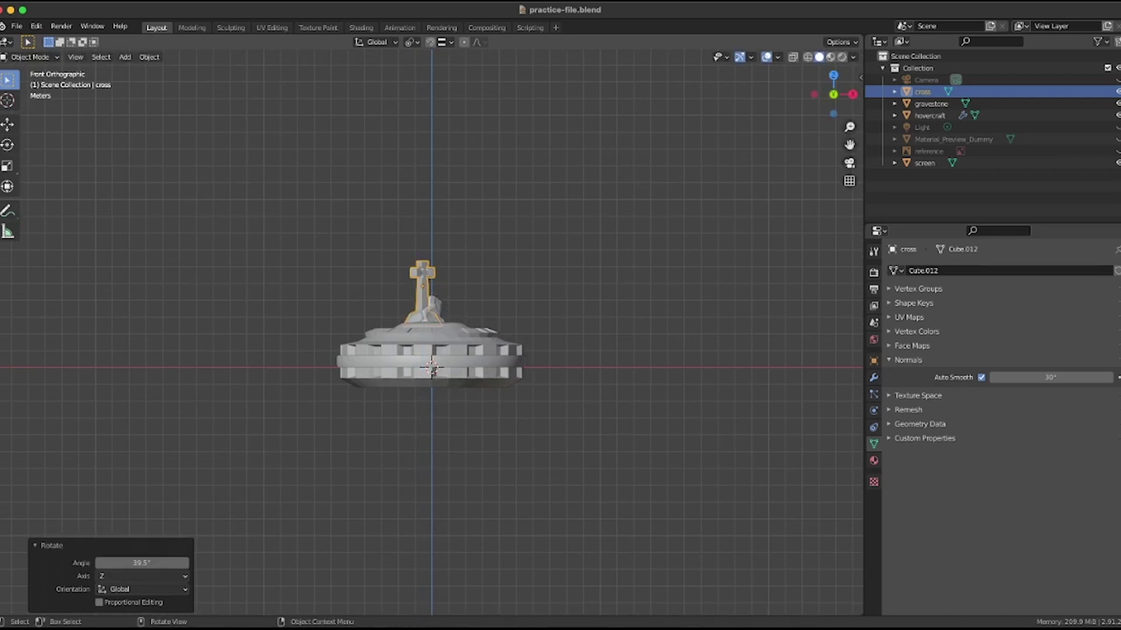
- Deselect the cross and examine the combined hovercraft, gravestone and cross from several angles with the viewport overlays hidden
key("KP_Decimal")
scroll(432, 332, "down", 5)
middle_click_drag(432, 333, 420, 356)
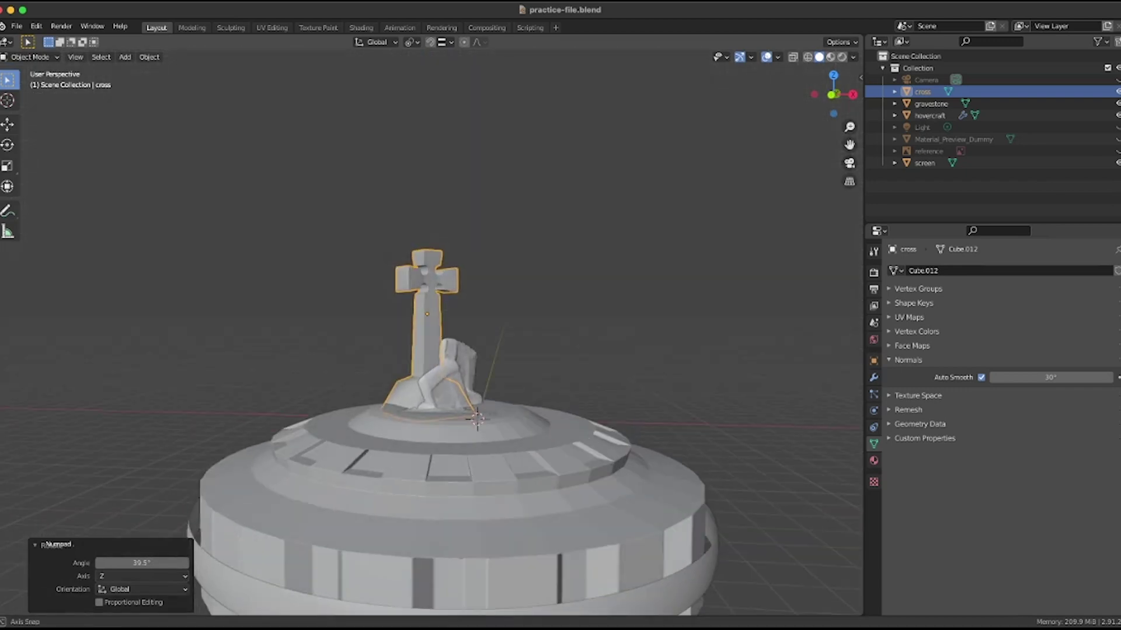
left_click(584, 263)
middle_click_drag(584, 263, 636, 263)
scroll(542, 265, "down", 4)
middle_click_drag(362, 327, 268, 327)
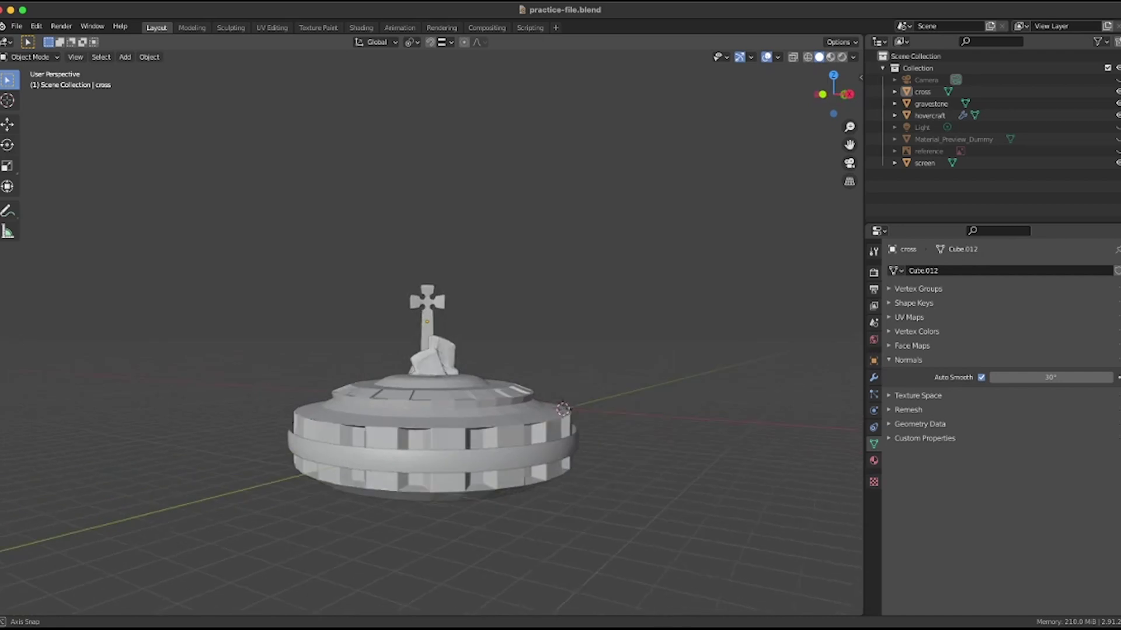
scroll(432, 379, "up", 5)
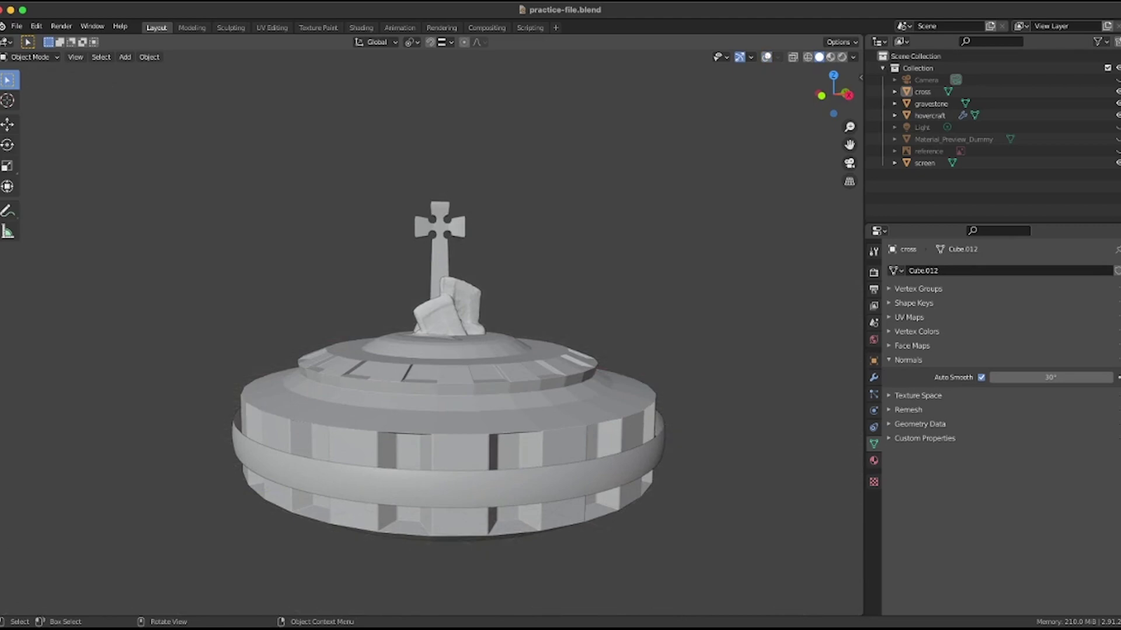
left_click(766, 56)
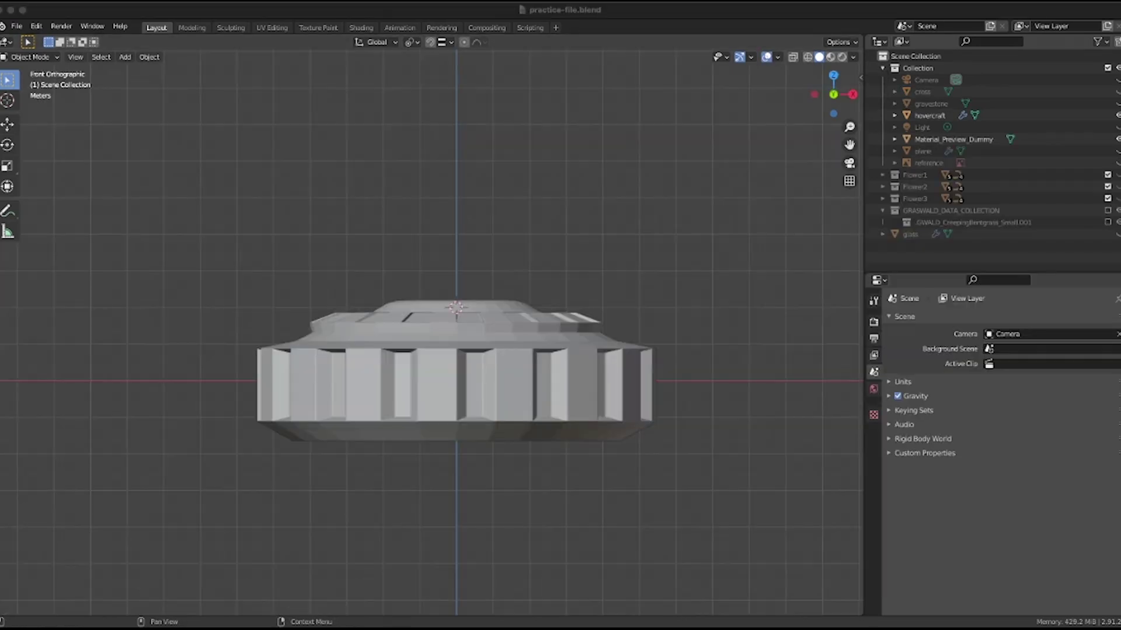
- Add a cylinder at the 3D cursor and scale it up to about 6.48 times its size
key("shift+a")
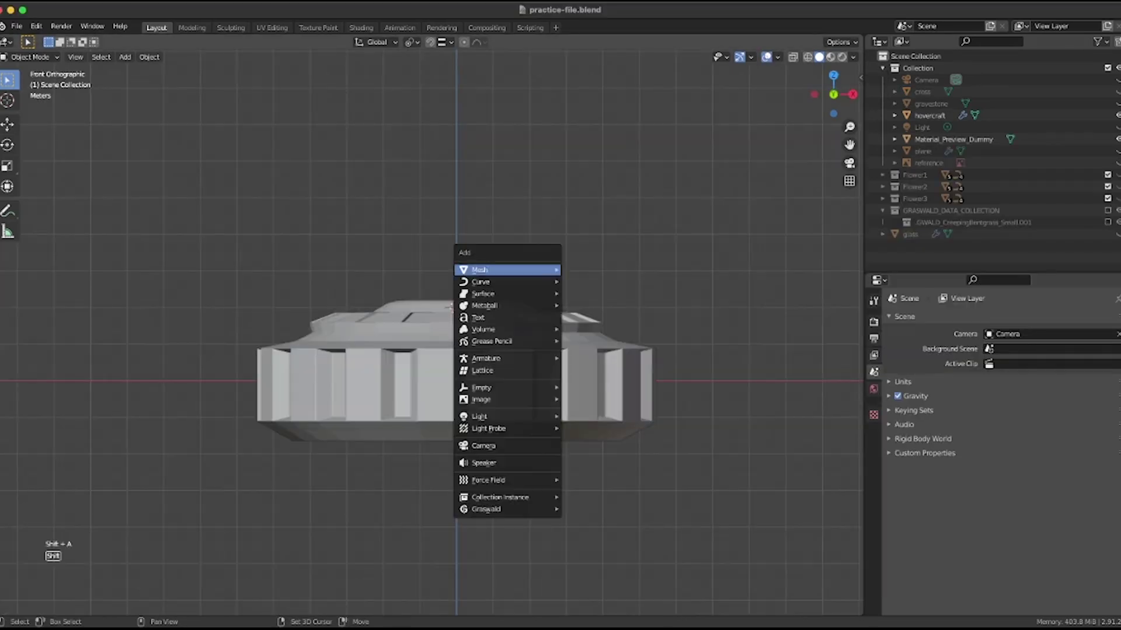
mouse_move(507, 270)
left_click(591, 328)
key("s")
left_click(864, 363)
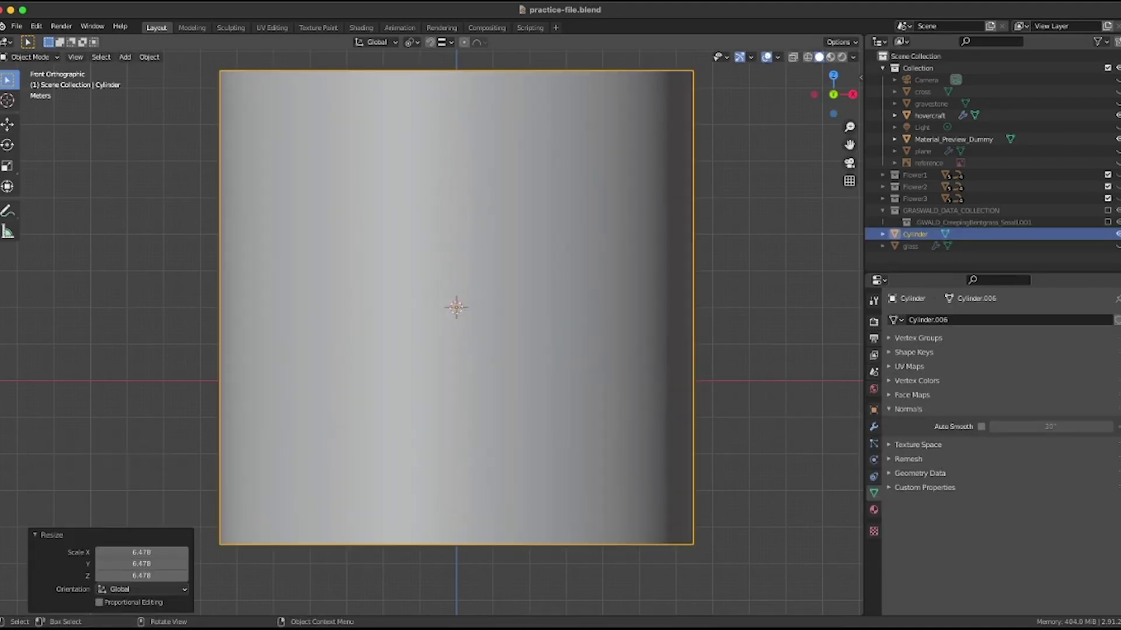
- Duplicate the cylinder, shrink the copy to about 0.96 and stretch it to about 2.19 times its height along Z
scroll(431, 333, "down", 3)
key("KP_7")
key("shift+d")
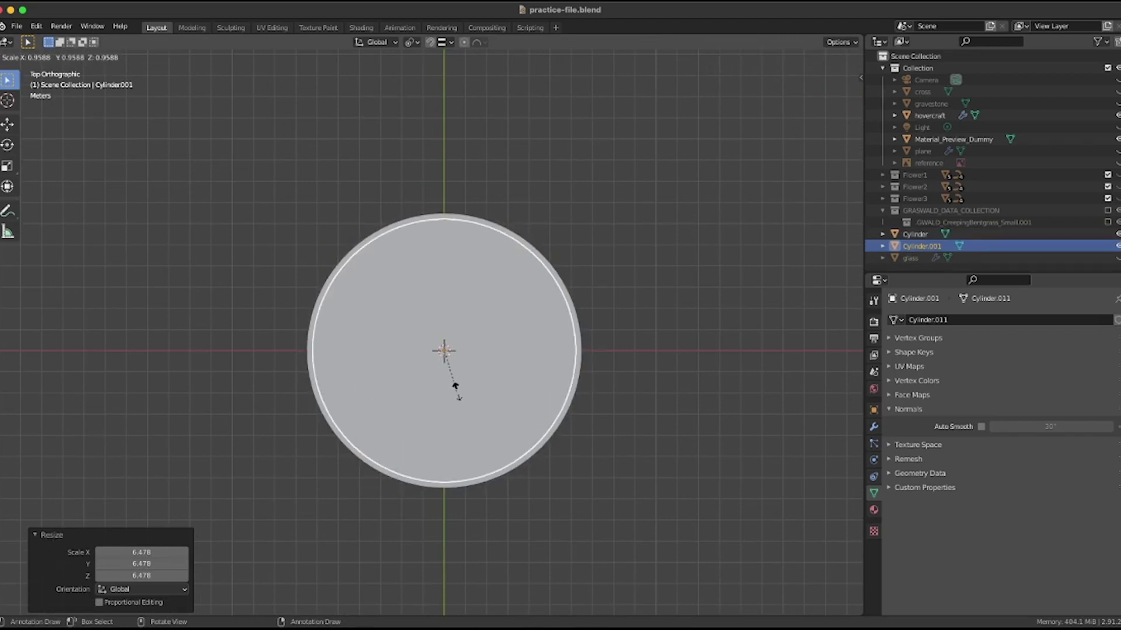
left_click(456, 385)
key("KP_1")
key("Escape")
key("s")
key("z")
left_click(467, 476)
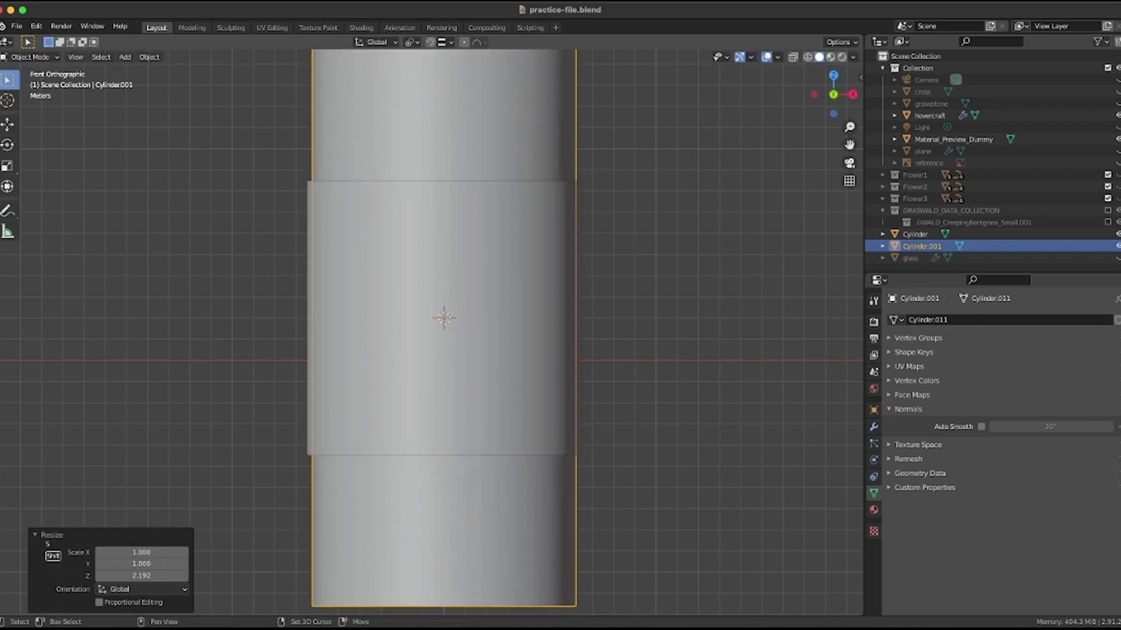
- Subtract the taller inner cylinder from the outer one with Bool Tool's Auto Boolean Difference
left_click(467, 403, "shift")
key("n")
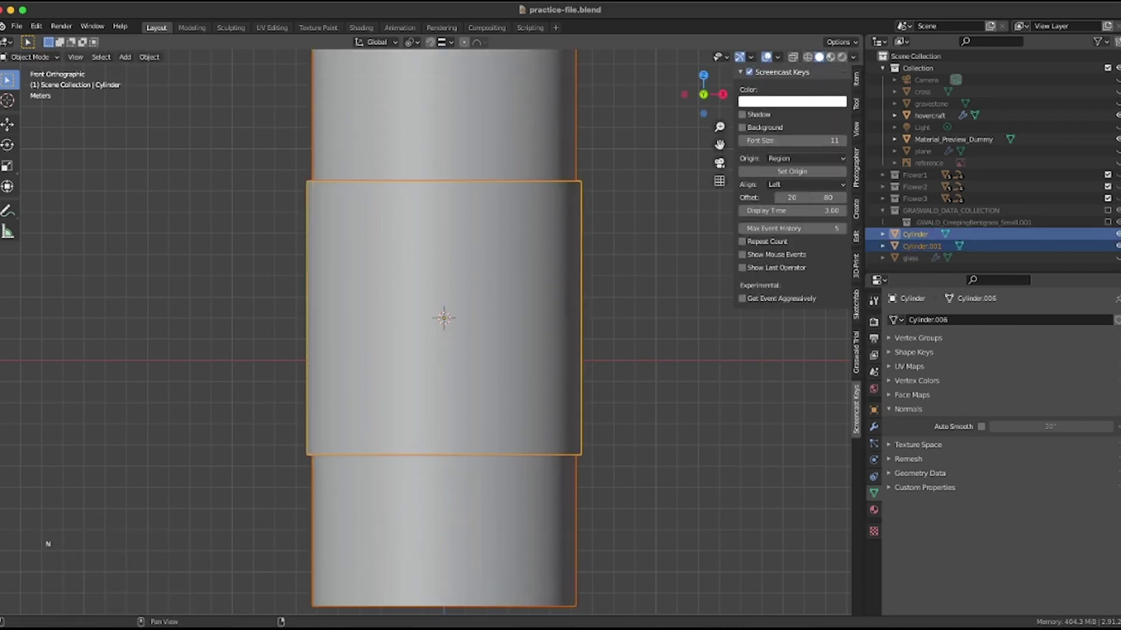
left_click(856, 78)
left_click(856, 104)
left_click(856, 237)
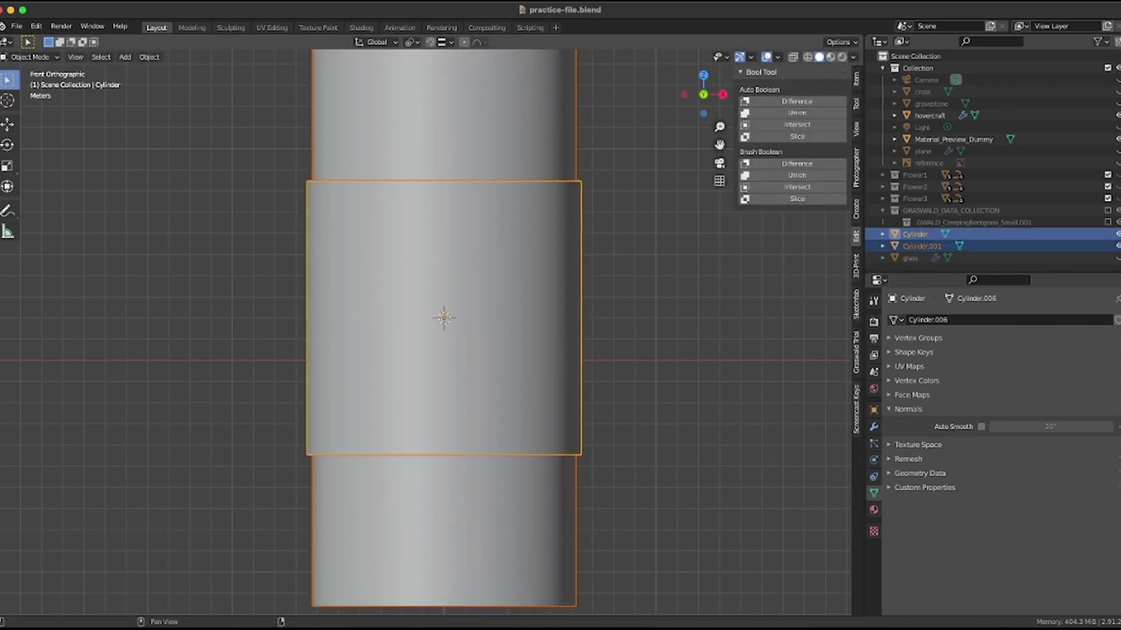
left_click(796, 101)
- Flatten the ring to about 0.18 of its height and lower it about 2.07 m around the hovercraft's body
key("KP_7")
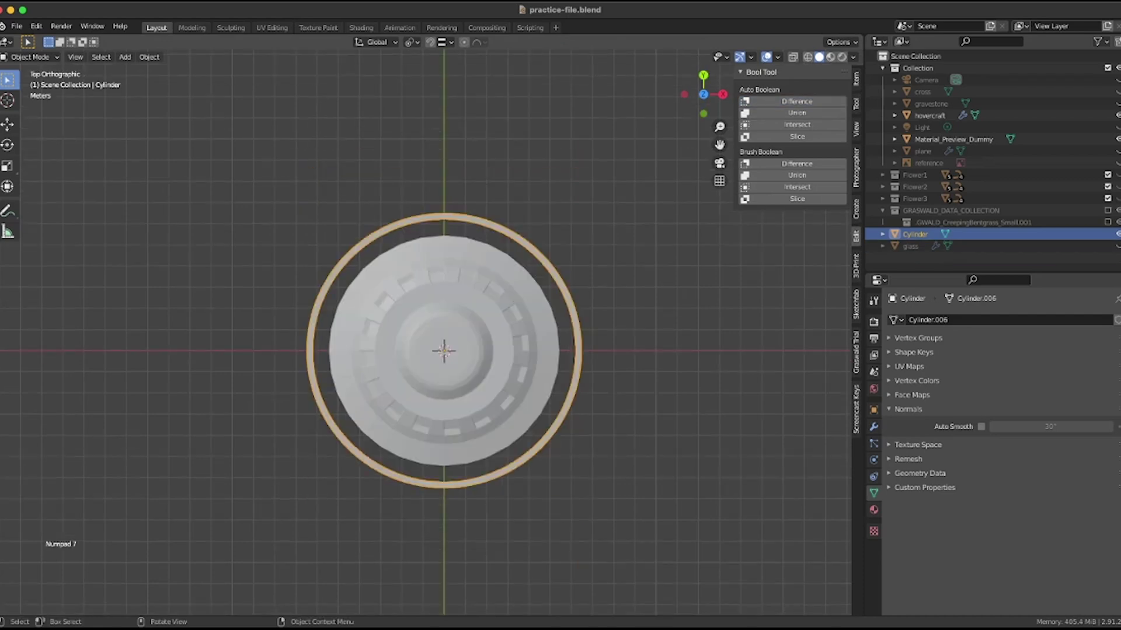
key("KP_1")
key("s")
key("z")
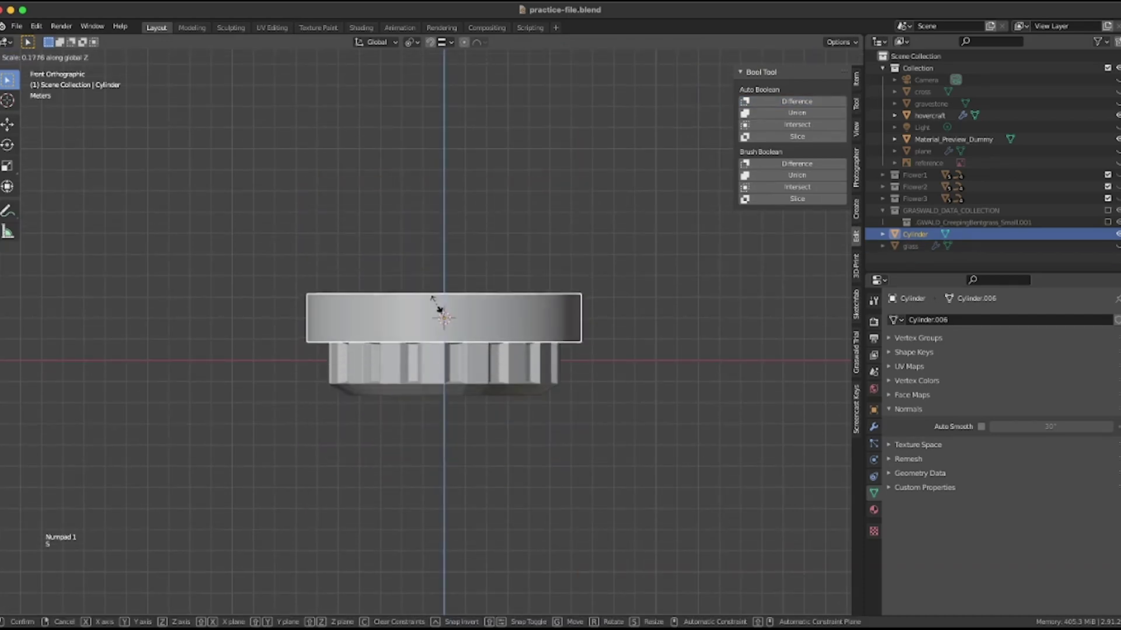
left_click(445, 318)
key("g")
key("z")
left_click(435, 359)
- Scale the ring to about 0.933 overall and thicken it along Z to about 1.373 times its height
key("KP_7")
key("s")
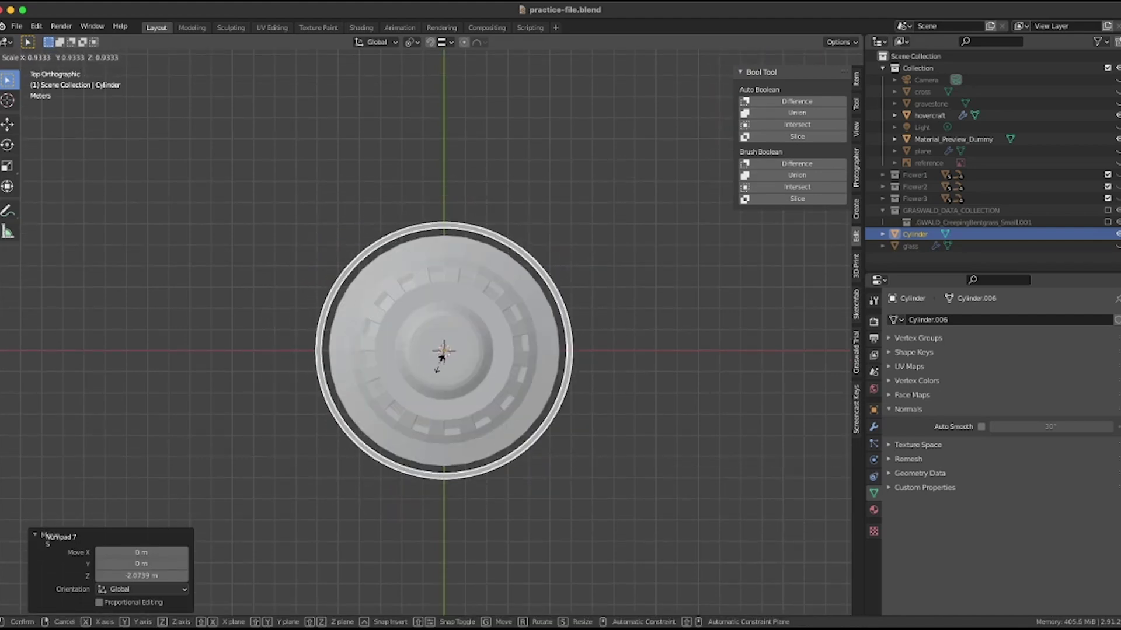
left_click(442, 350)
key("KP_1")
scroll(480, 426, "up", 6)
key("s")
key("z")
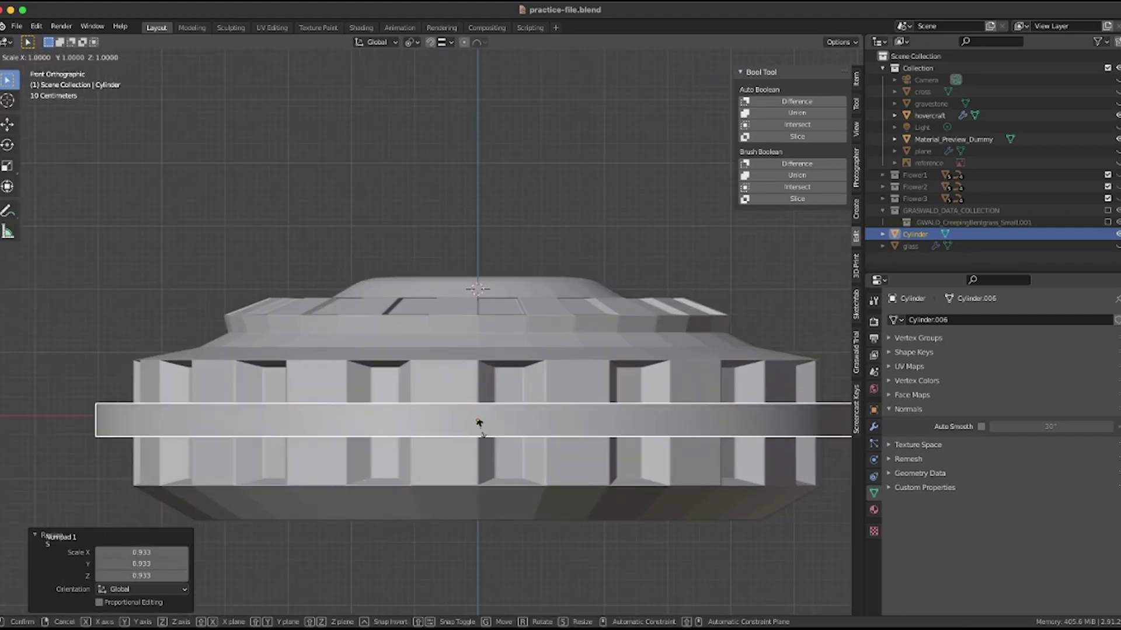
left_click(482, 430)
scroll(482, 431, "down", 3)
middle_click_drag(482, 431, 474, 492)
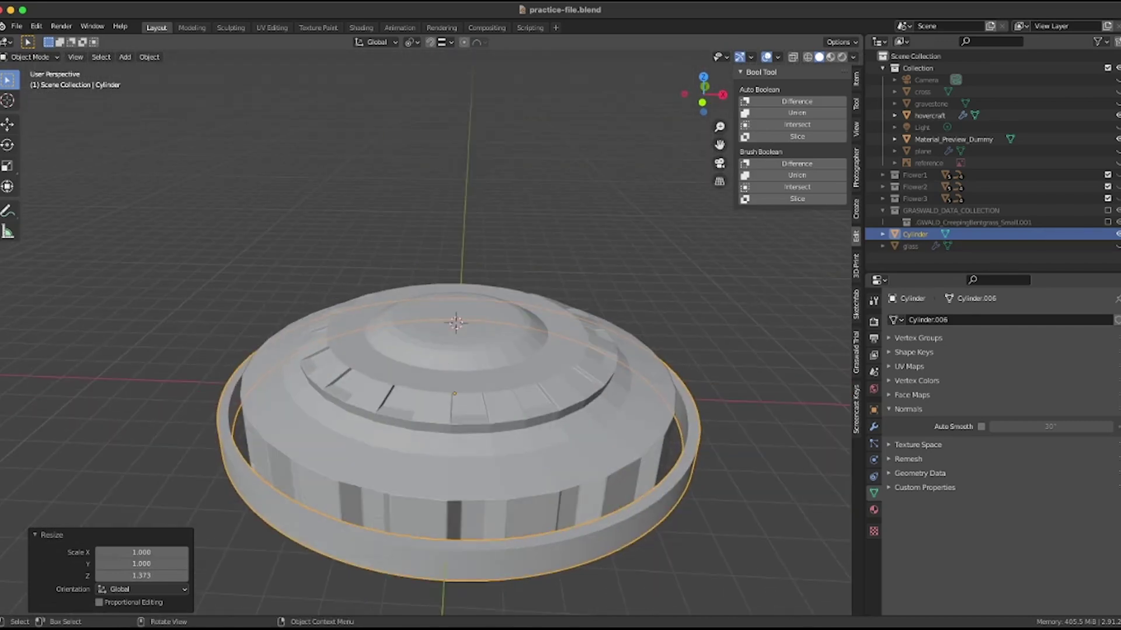
- Shrink the ring to about 0.97 so it sits closer to the hovercraft's hull, and deselect it
key("KP_7")
key("s")
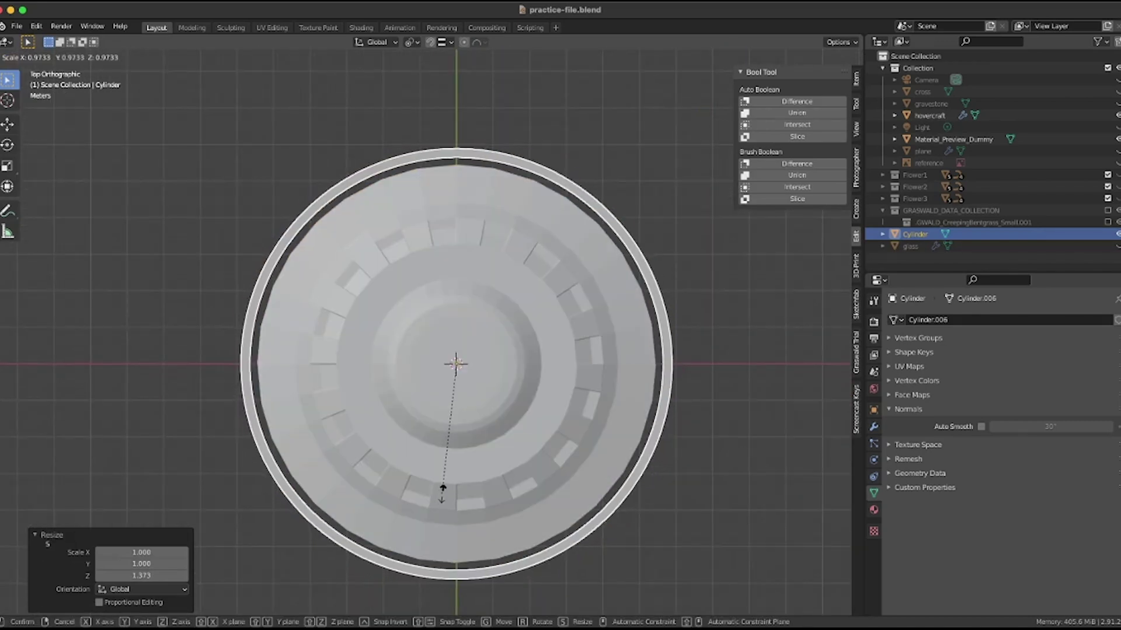
left_click(442, 490)
key("KP_1")
key("alt+a")
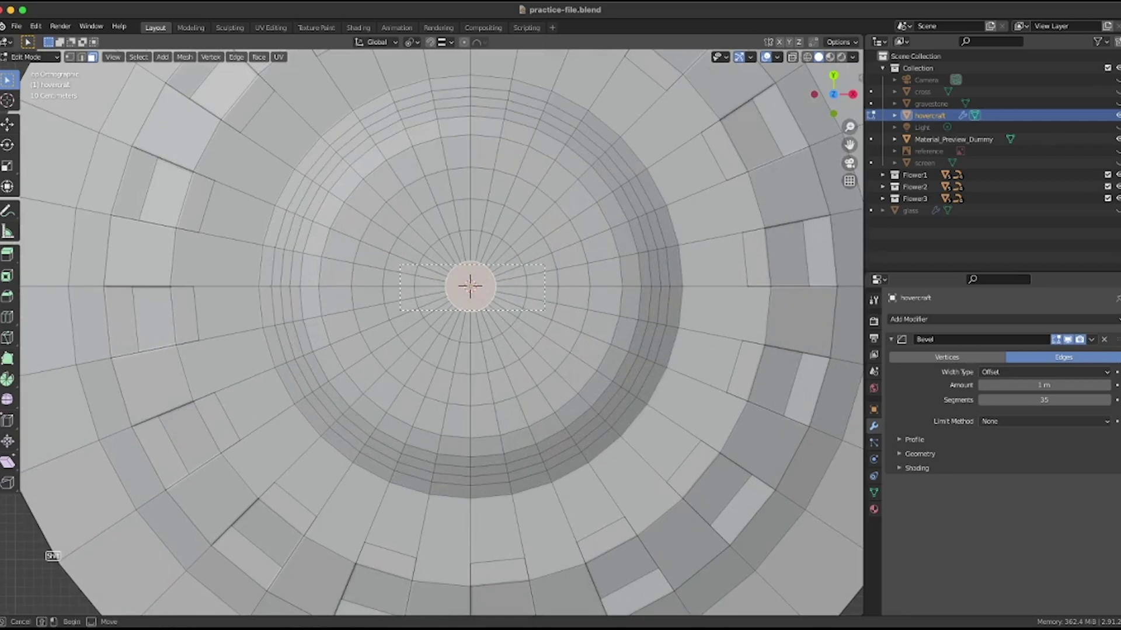
- Duplicate the selected circular faces on top of the hovercraft and raise the copy about 1.69 m along Z
key("shift+d")
key("Escape")
key("KP_1")
key("g")
key("z")
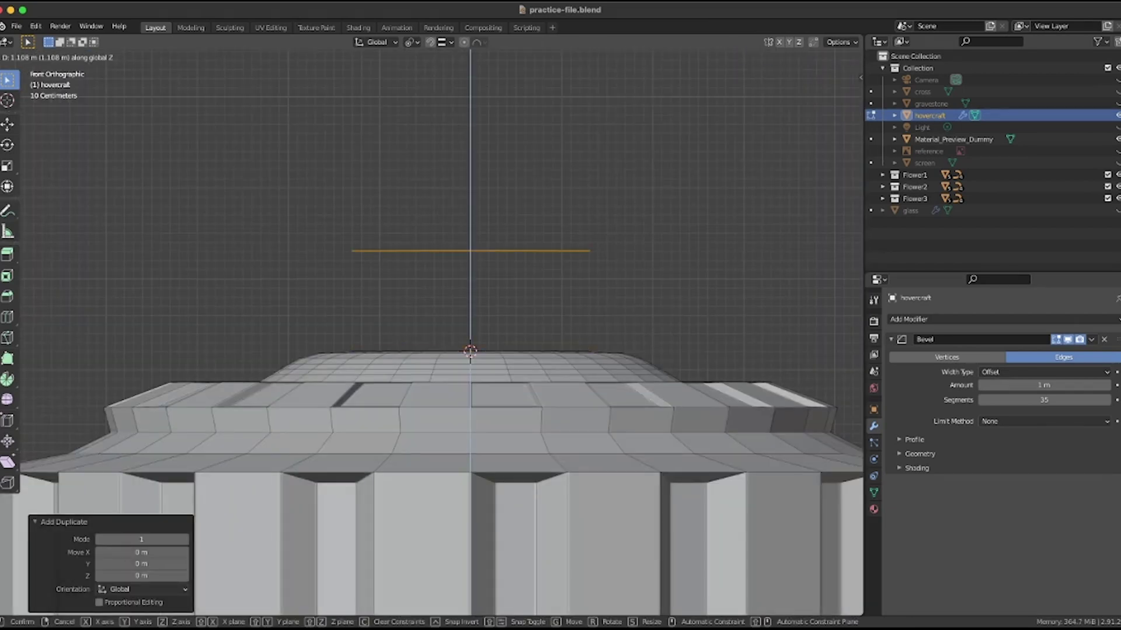
key("Return")
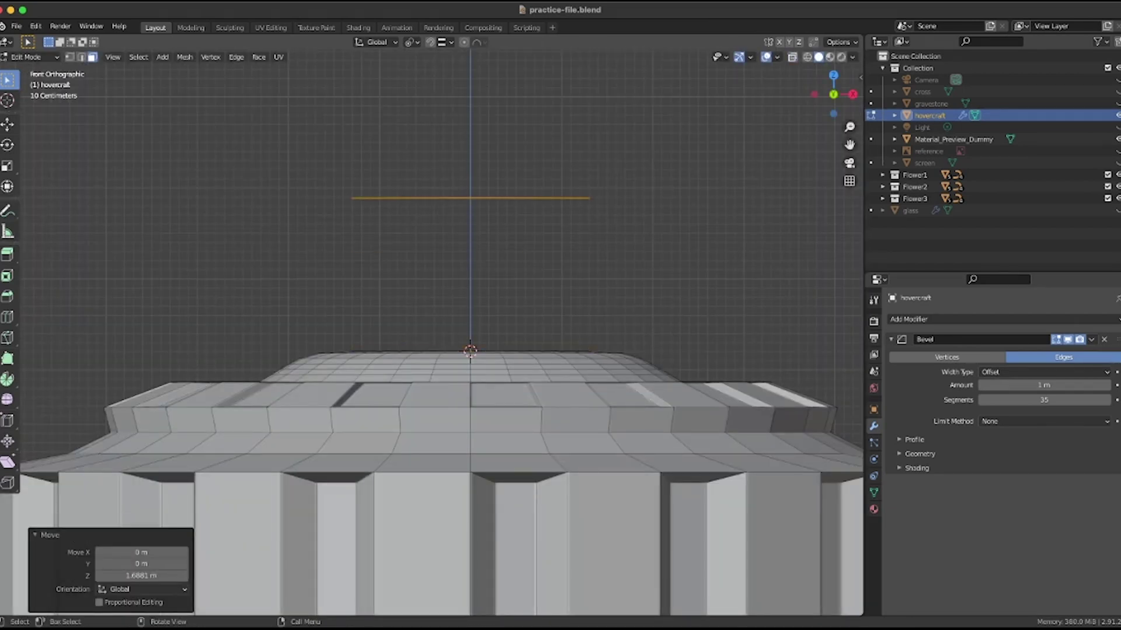
- Separate the raised disc from the hovercraft as its own object, plane, and snap it to the 3D cursor
key("alt+z")
left_click_drag(307, 155, 646, 236)
middle_click_drag(613, 201, 601, 222)
key("p")
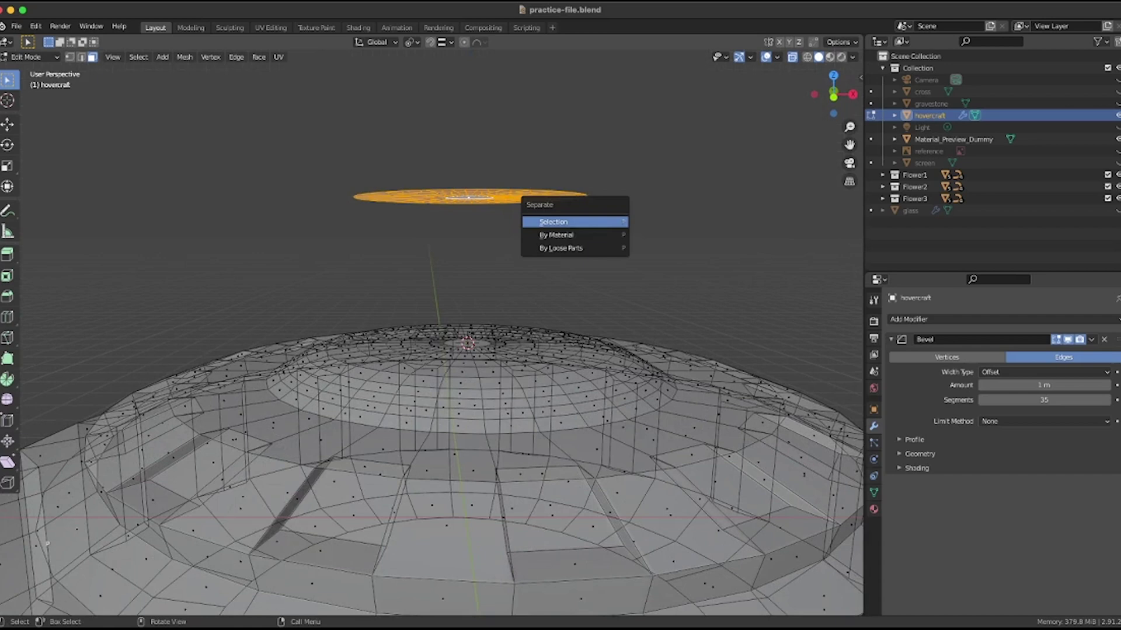
left_click(572, 222)
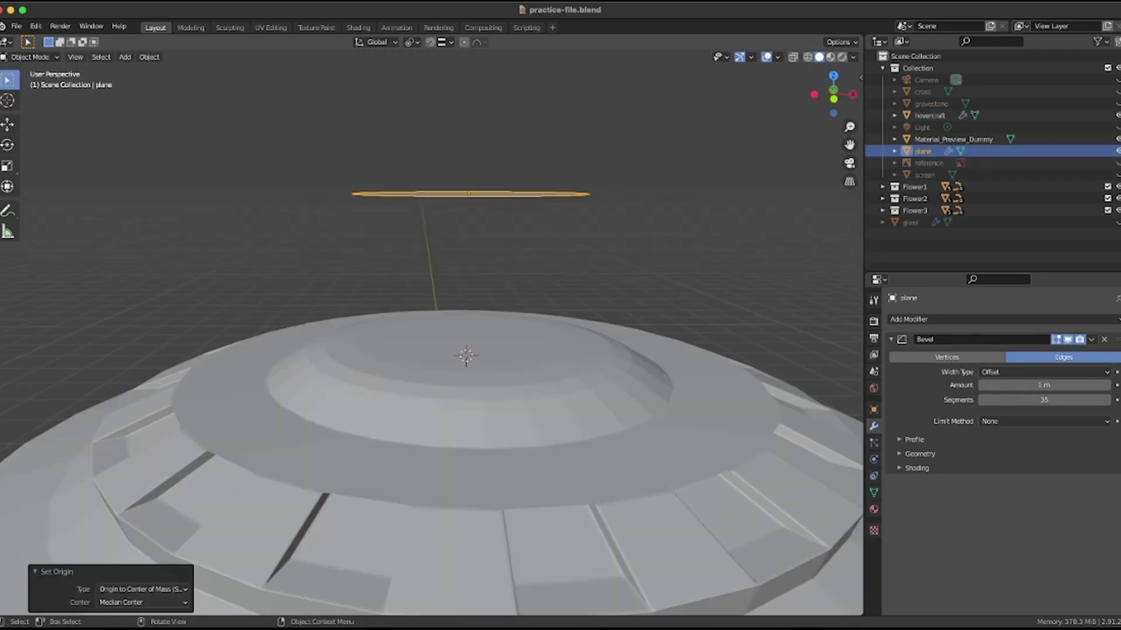
key("shift+s")
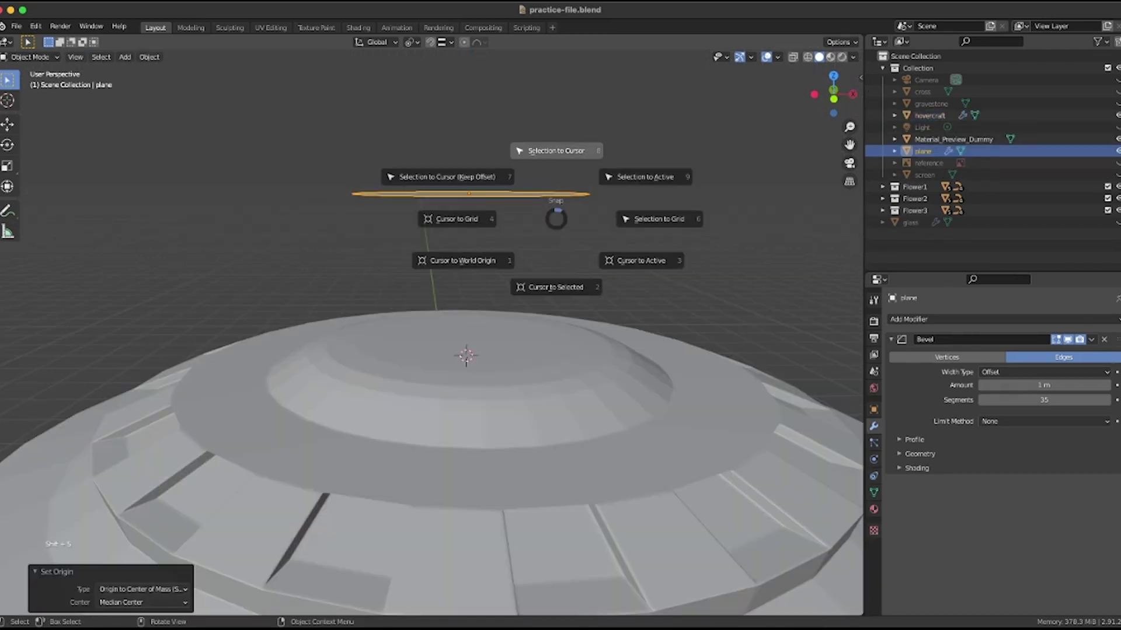
left_click(558, 150)
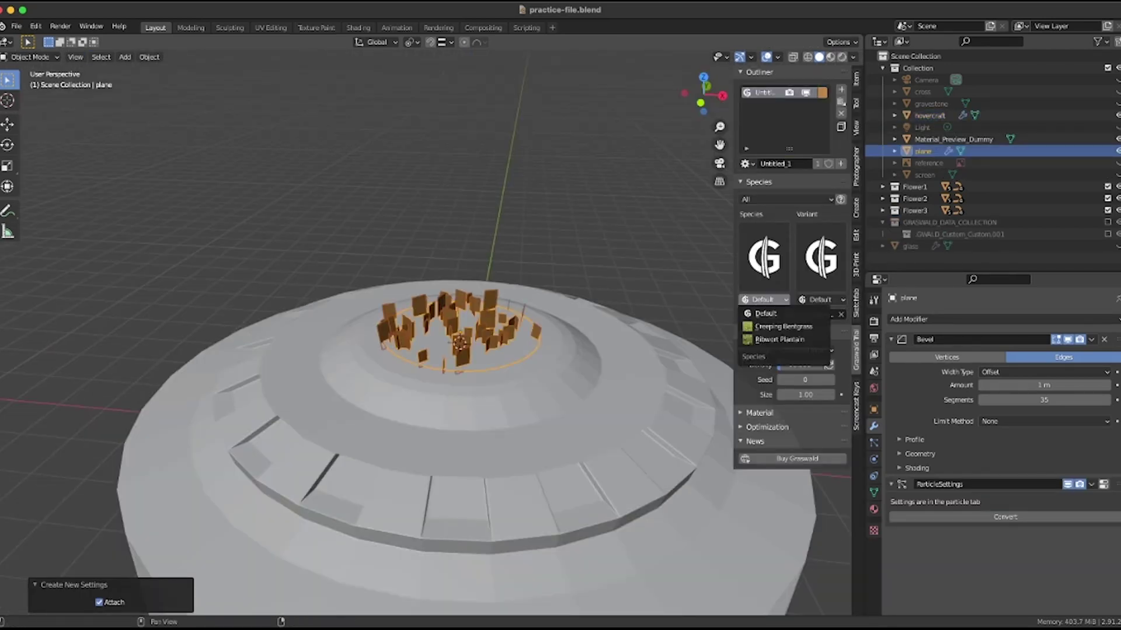
- Set the plane's Graswald species to Creeping Bentgrass with the Small variant
left_click(782, 327)
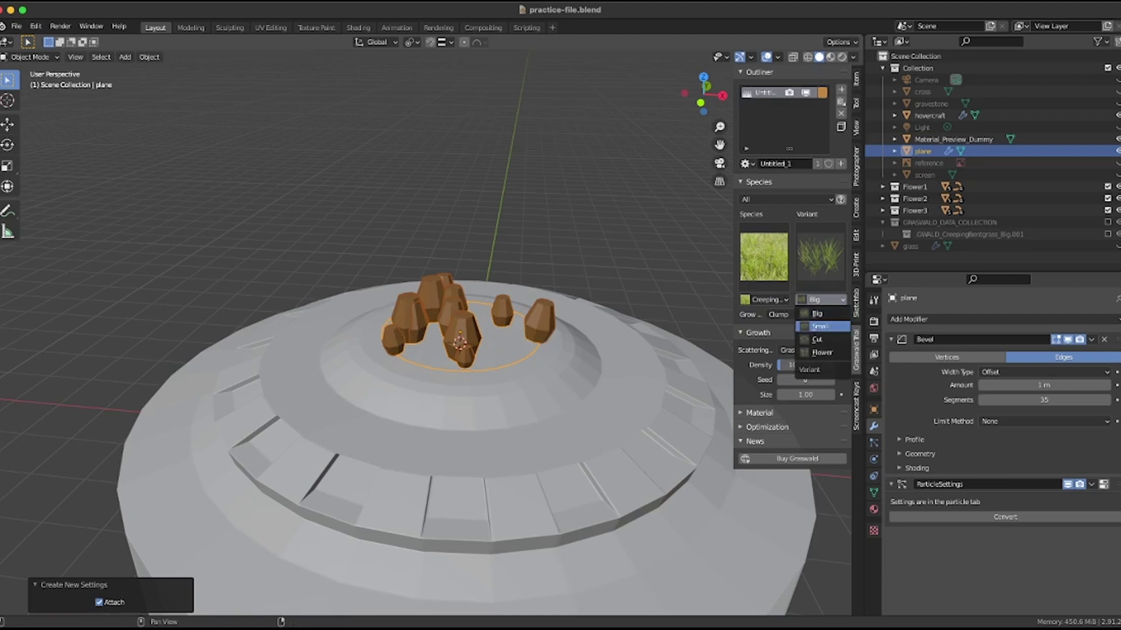
left_click(820, 326)
scroll(703, 99, "down", 3)
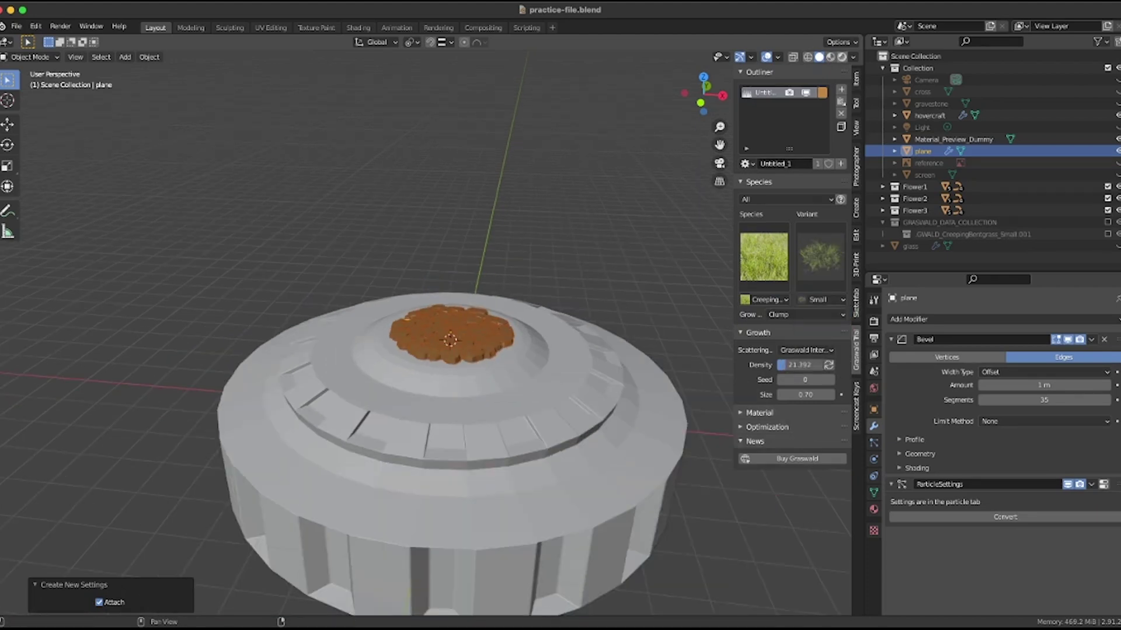
- Preview the grass on the hovercraft's top in material preview shading with the plane deselected
left_click(830, 57)
mouse_move(595, 280)
middle_mouse_down("shift")
mouse_move(602, 199)
mouse_move(481, 346)
mouse_move(475, 292)
mouse_move(478, 321)
middle_mouse_up("shift")
left_click(613, 196)
scroll(602, 198, "up", 7)
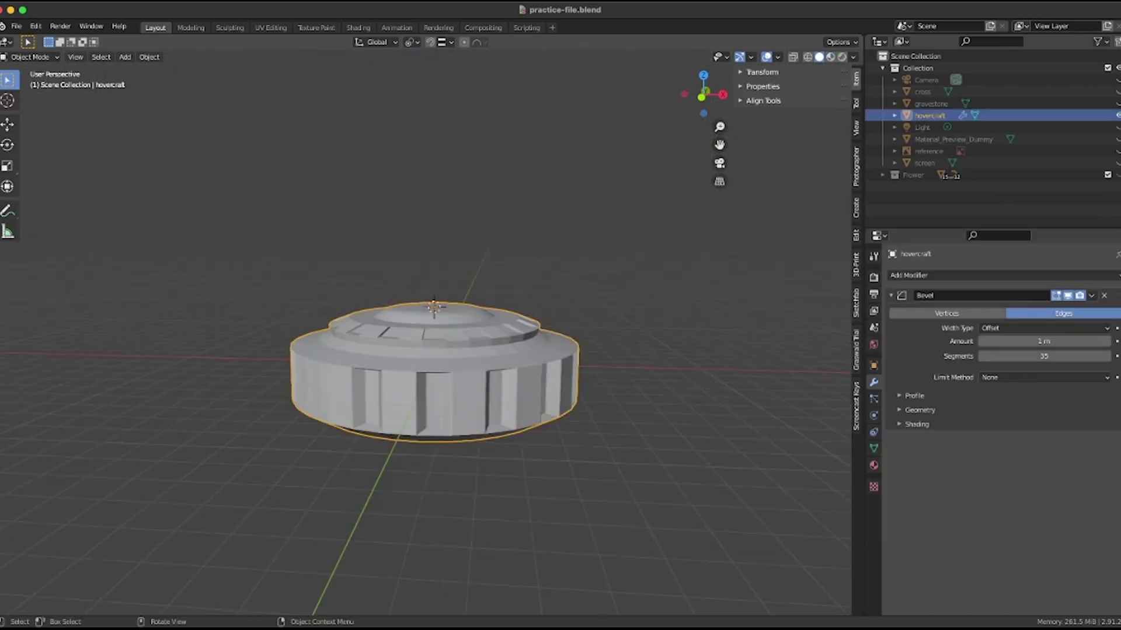
- Add a UV sphere at the 3D cursor on the hovercraft's top and scale it up in top view
key("shift+a")
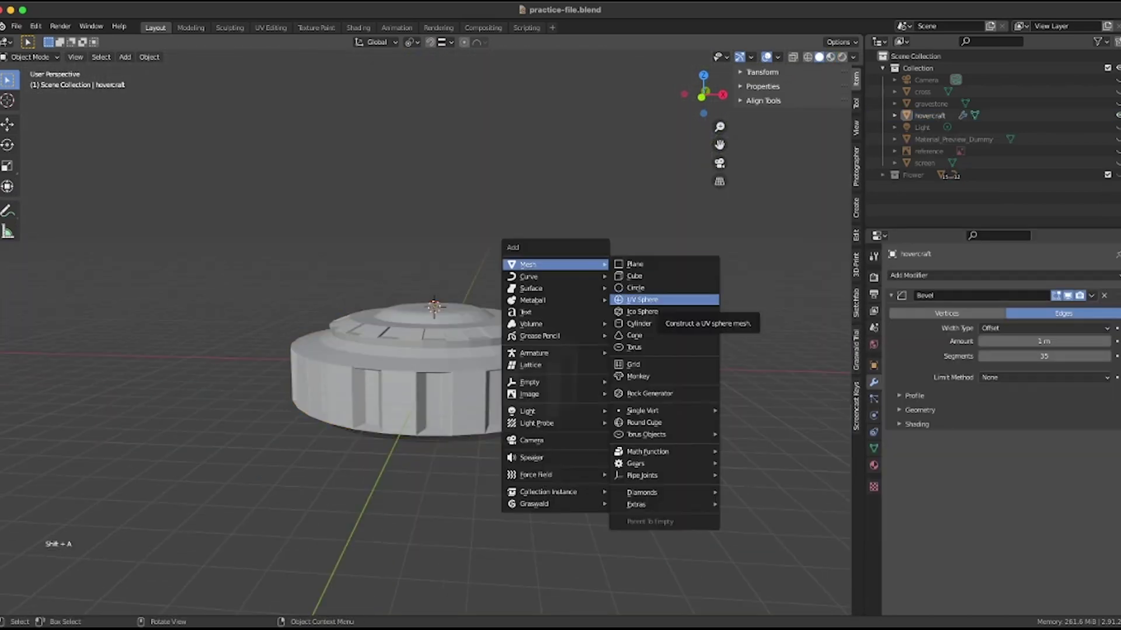
left_click(642, 300)
scroll(444, 332, "up", 4)
key("KP_7")
scroll(443, 333, "up", 1)
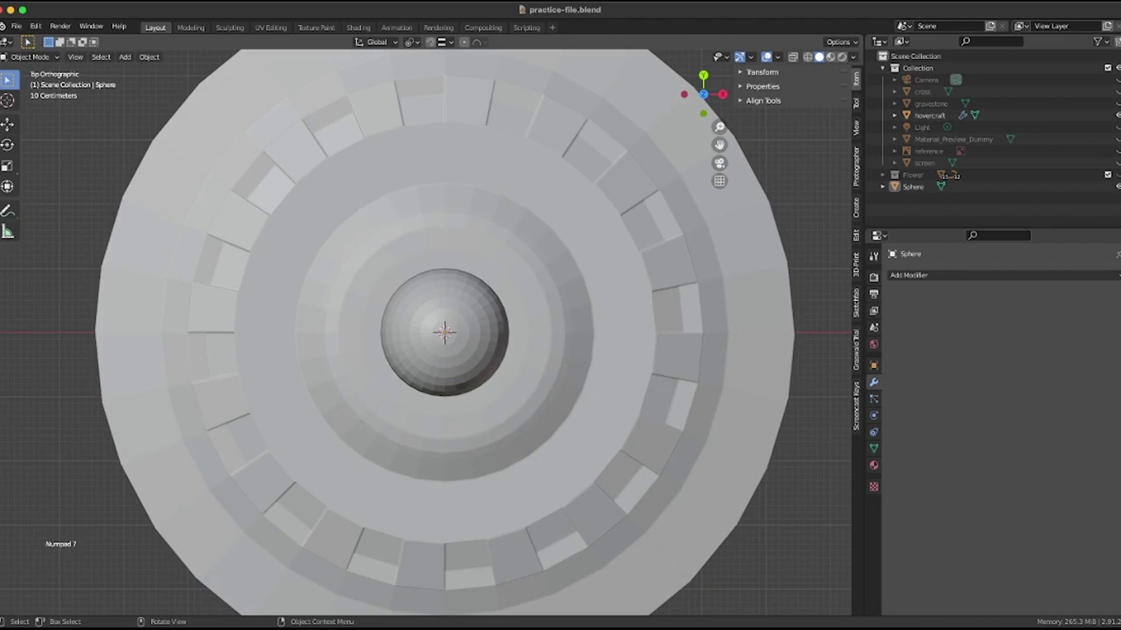
left_click(461, 327)
key("s")
left_click(487, 320)
- Slice the sphere in half at its middle with a plane and delete the lower half
key("KP_1")
left_click(585, 221)
key("shift+a")
mouse_move(586, 220)
left_click(633, 221)
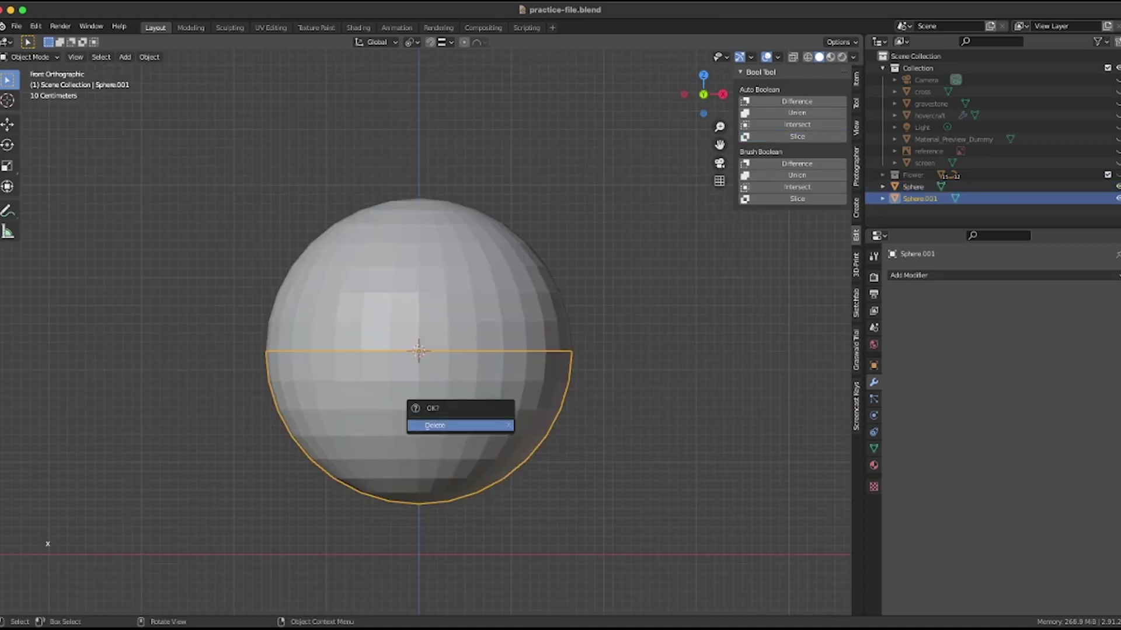
left_click(429, 425)
- Extrude the dome's flat bottom down about 4.18 m and add an edge loop around the extruded wall
key("Tab")
scroll(418, 350, "down", 3)
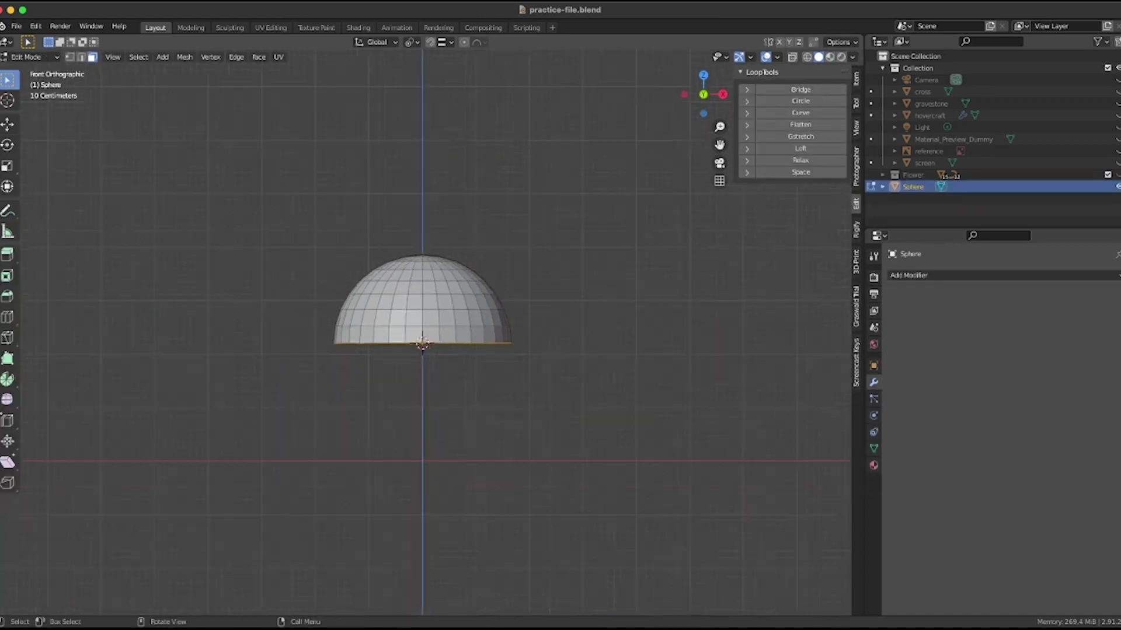
key("e")
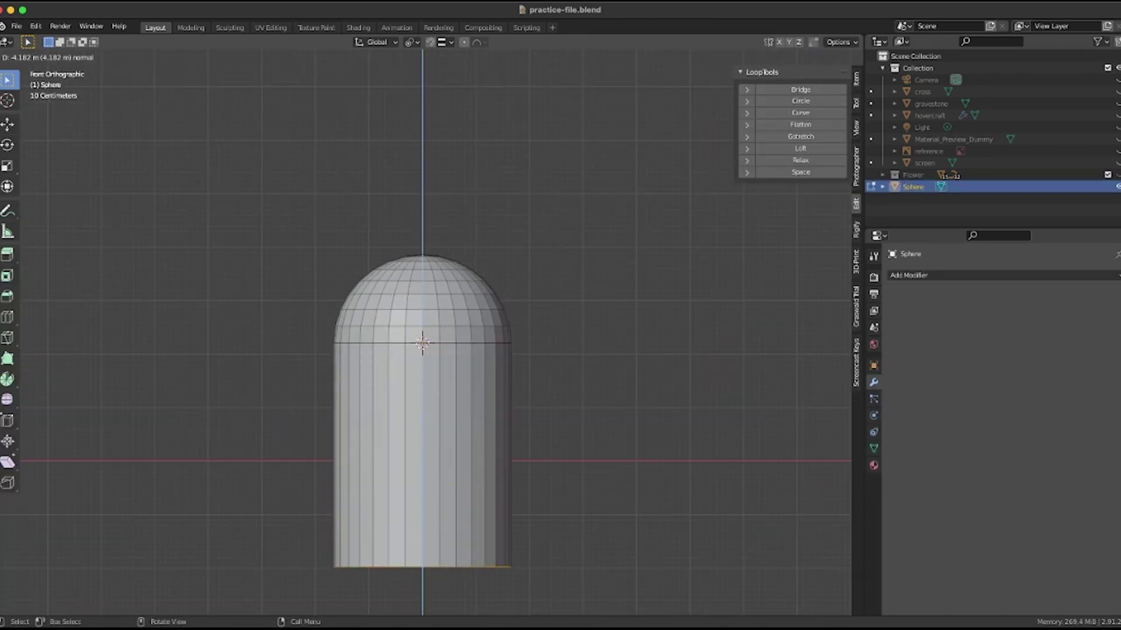
key("Return")
key("ctrl+r")
scroll(422, 467, "up", 10)
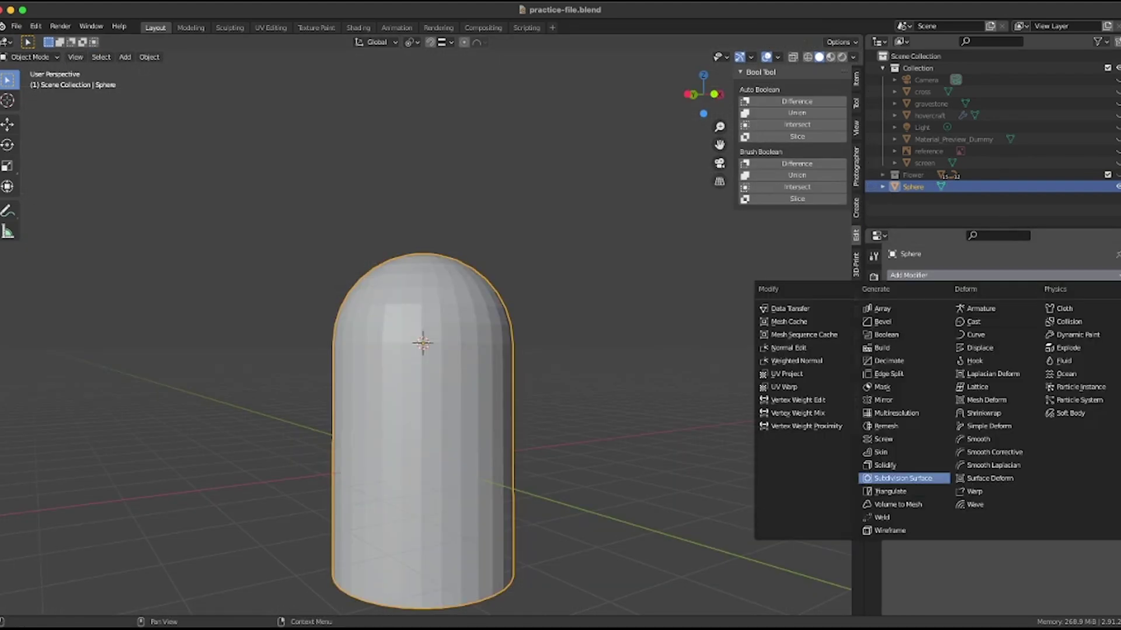
- Add a Subdivision Surface modifier to the dome and shade it smooth
left_click(903, 478)
right_click(403, 367)
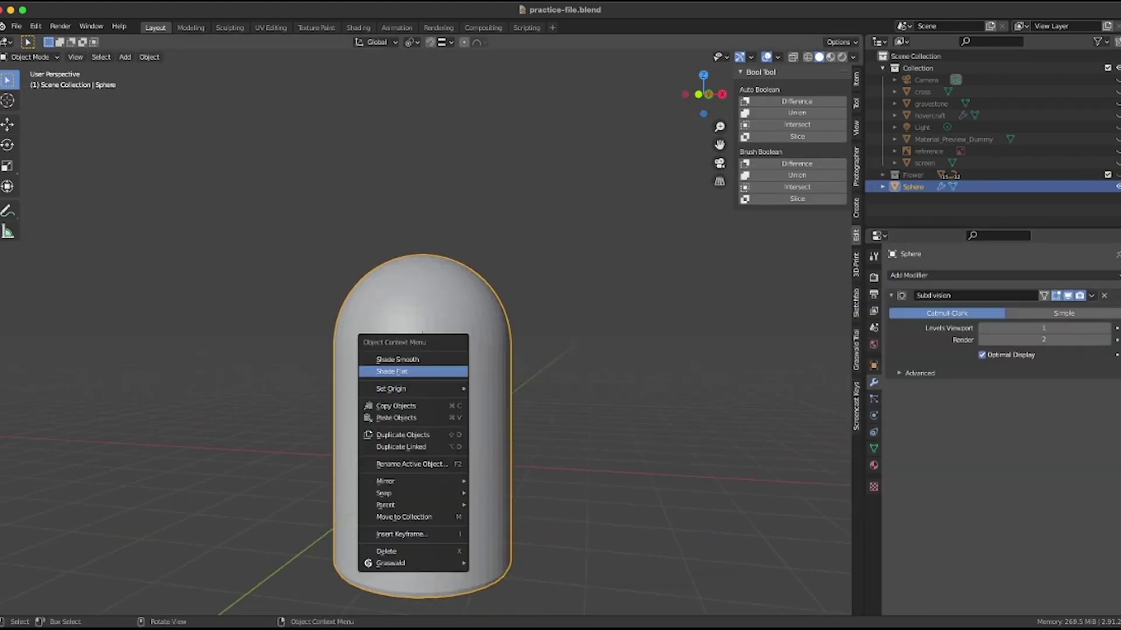
left_click(402, 359)
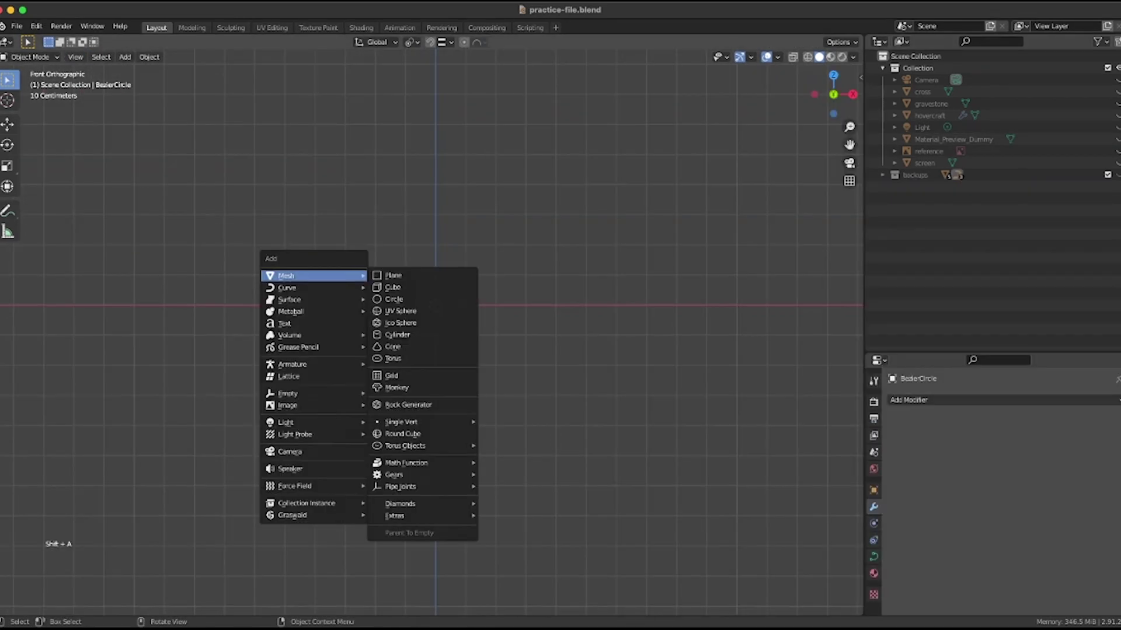
- Add a small cube at the world origin and open it for mesh editing
left_click(403, 287)
key("alt+a")
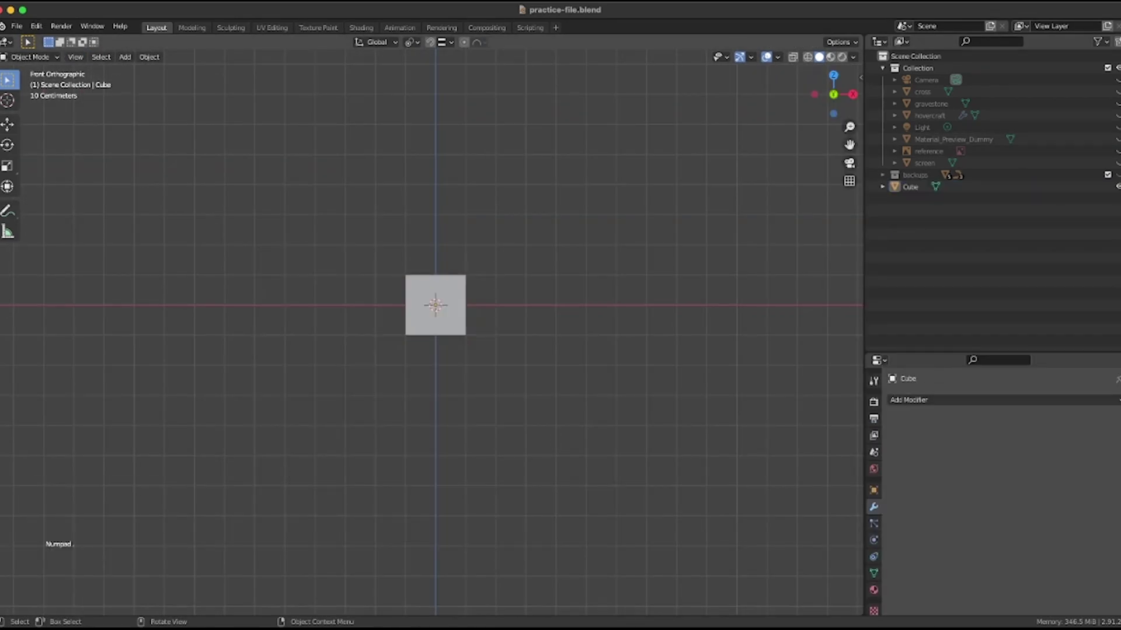
key("a")
key("KP_Decimal")
key("Tab")
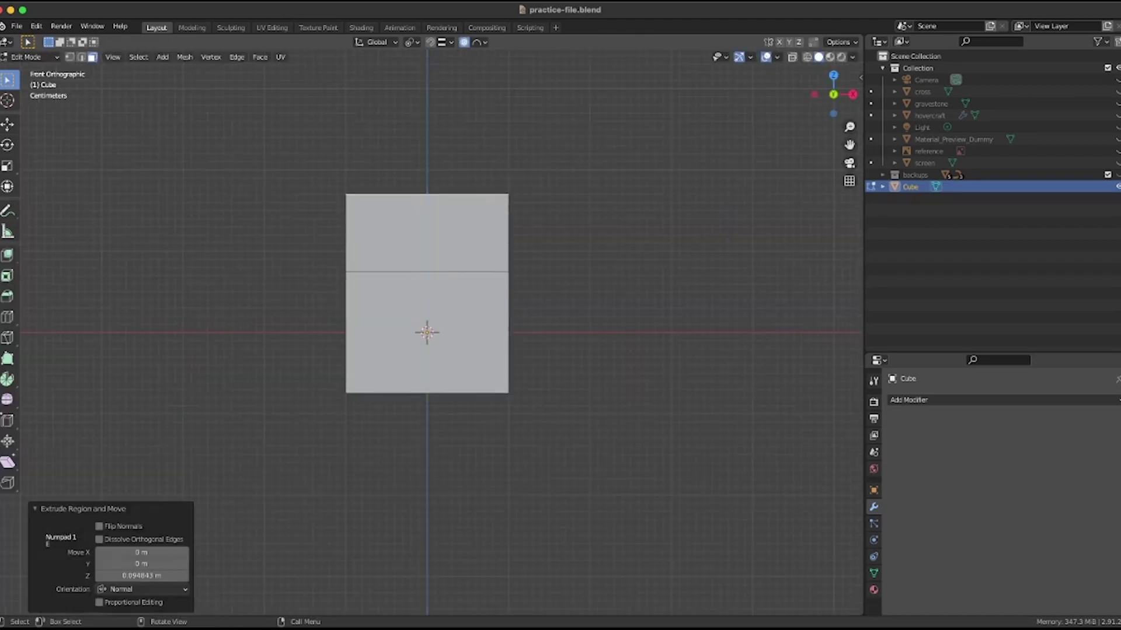
- Extrude the cube's top and bottom faces repeatedly, scaling each new end inward to form a tapered petal
key("e")
left_click(477, 150)
key("s")
left_click(467, 151)
key("e")
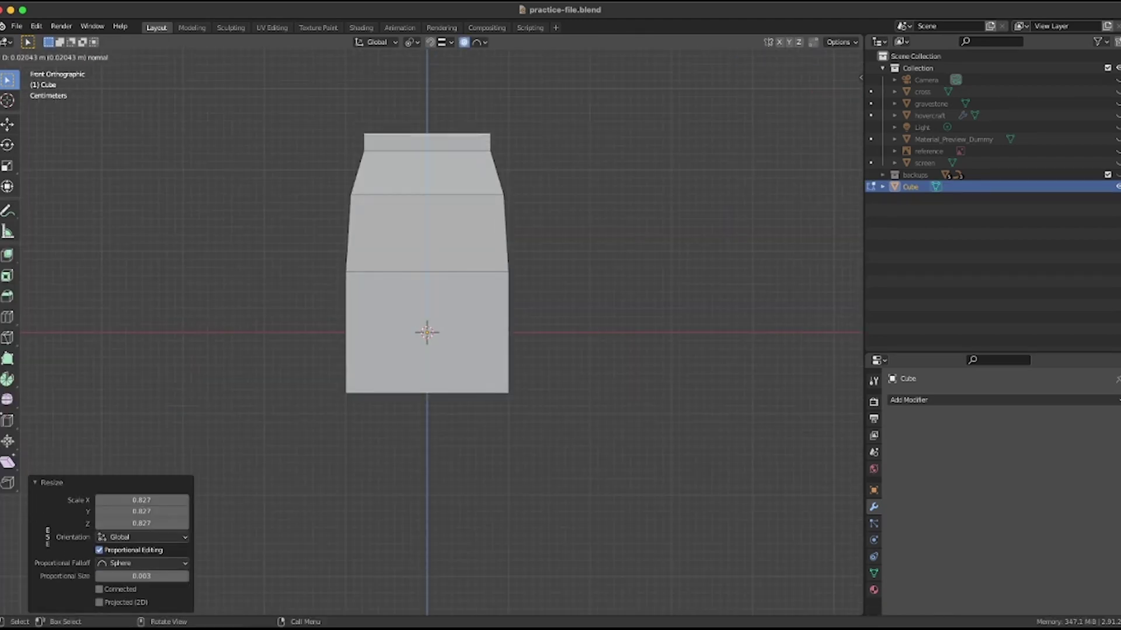
left_click(466, 105)
key("s")
left_click(447, 103)
key("e")
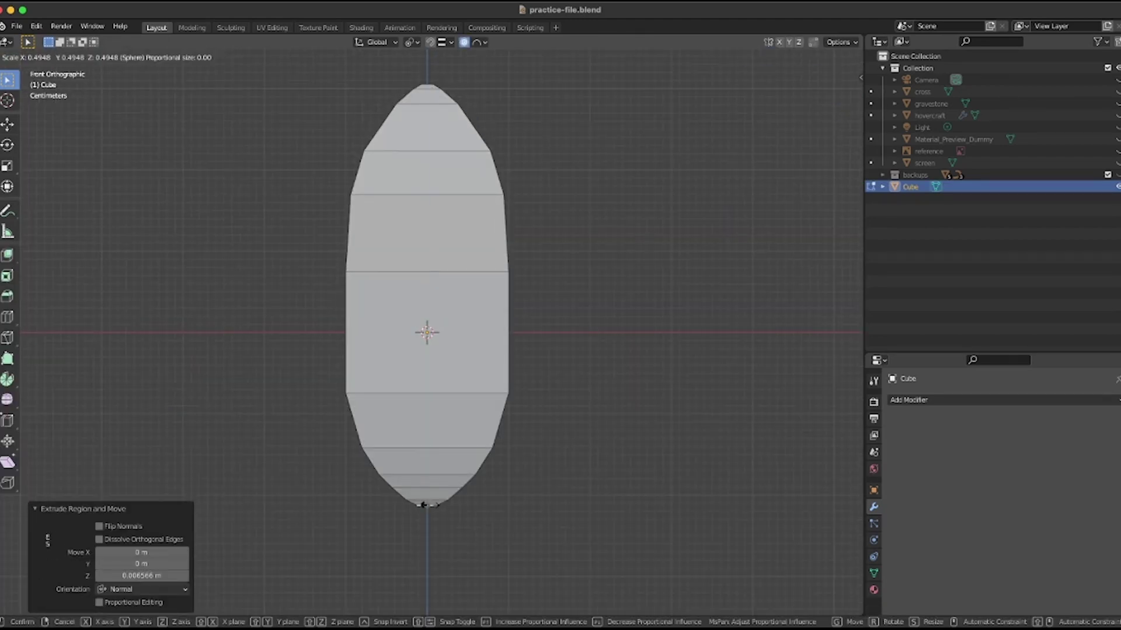
- Bend the petal by moving its middle section about 0.02 m along negative Y with a proportional size of 0.15
key("Tab")
key("Tab")
key("KP_3")
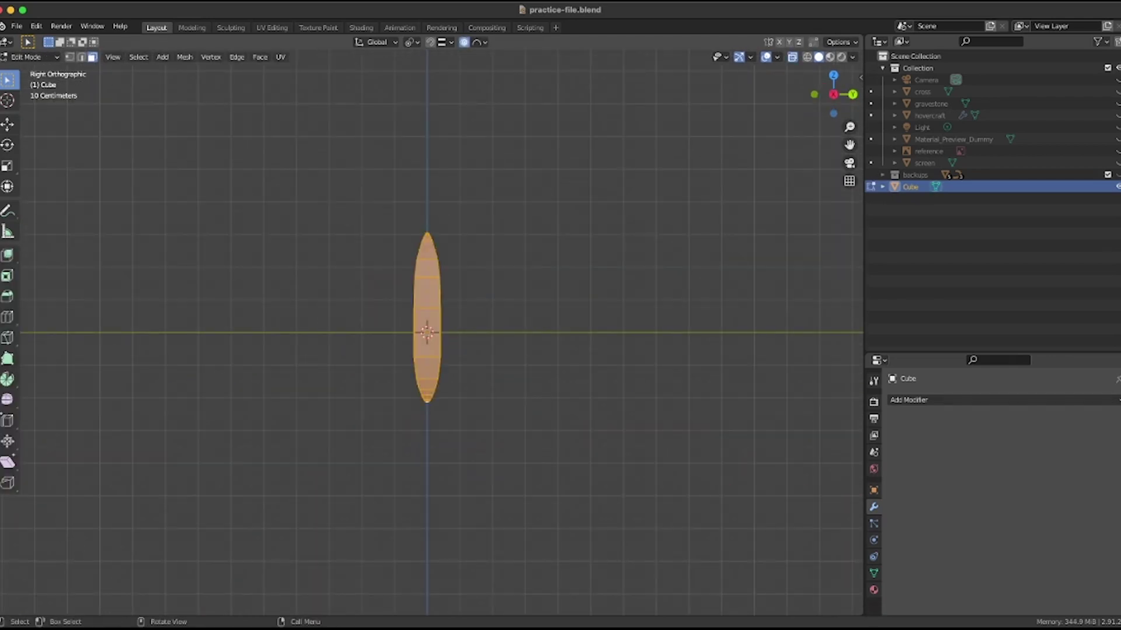
key("KP_Decimal")
scroll(429, 355, "down", 2)
left_click(429, 355)
key("g")
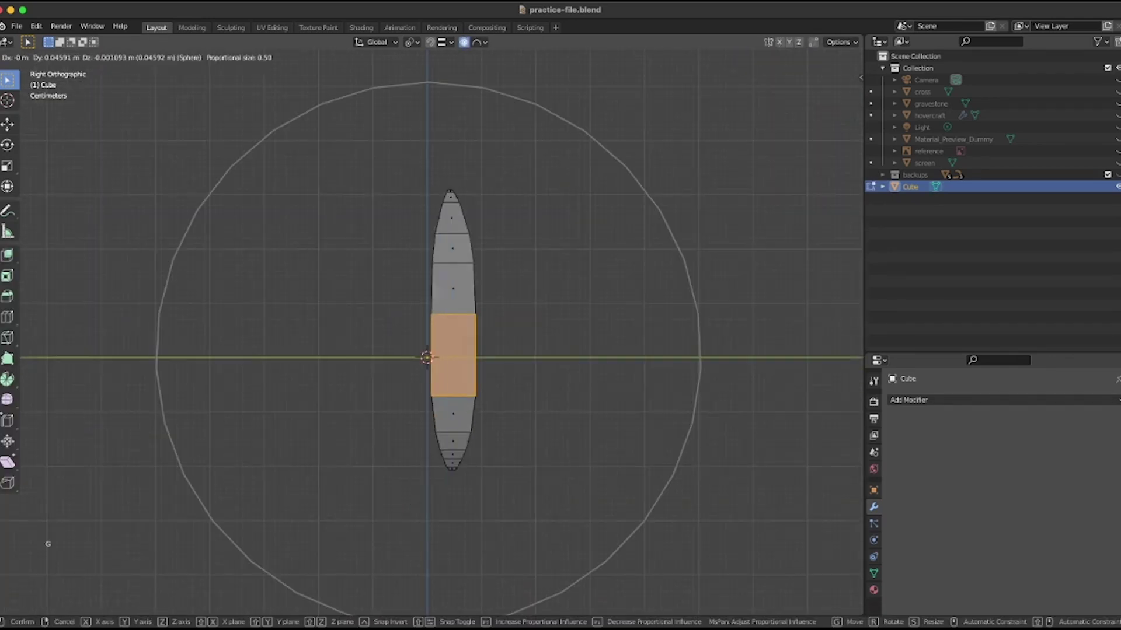
scroll(428, 355, "up", 6)
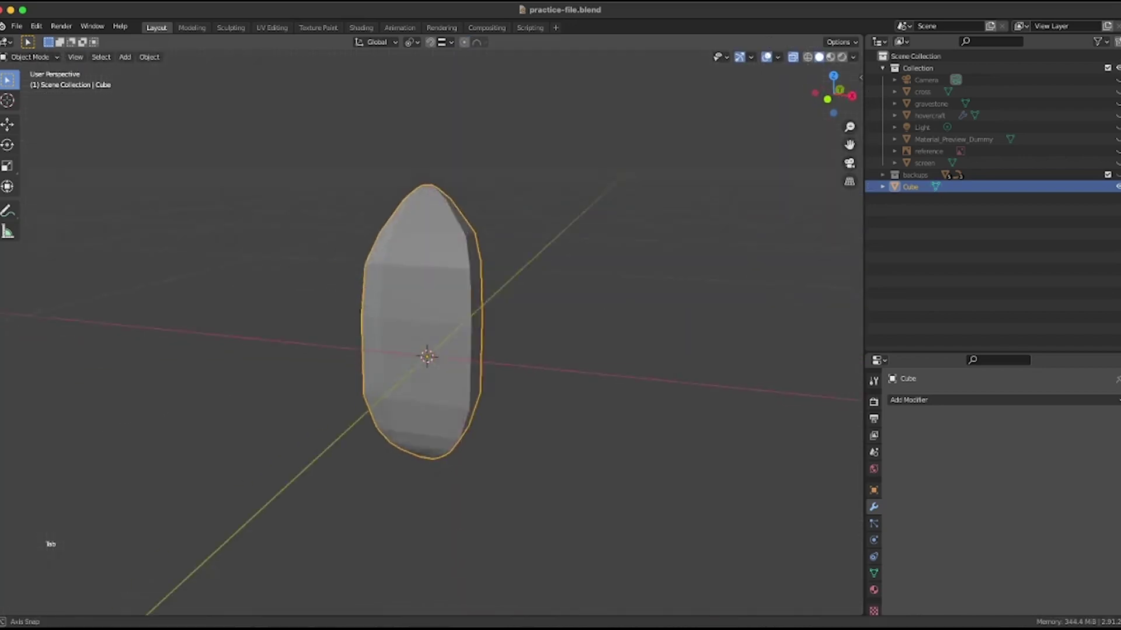
key("Tab")
key("g")
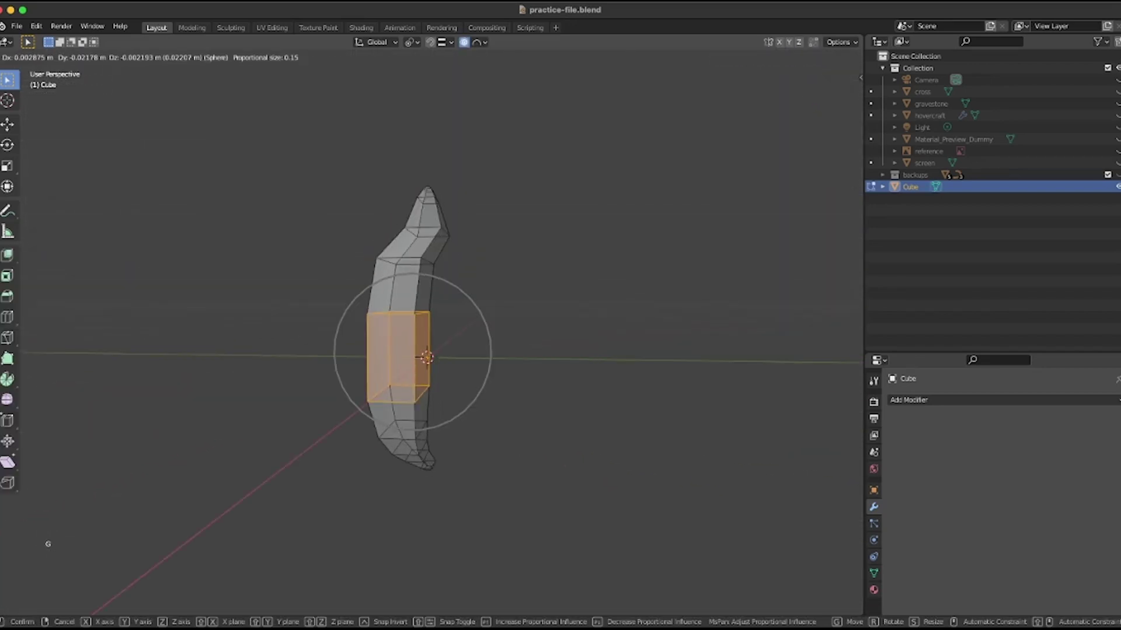
key("Tab")
- Add a Subdivision Surface modifier with 2 viewport levels to the mesh and rename the object petal
middle_click_drag(420, 350, 397, 344)
left_click(992, 401)
left_click(893, 336)
left_click(1106, 453)
middle_click_drag(631, 274, 555, 281)
- Add a Bezier circle at the origin and scale it down to about half size around the petal
key("shift+a")
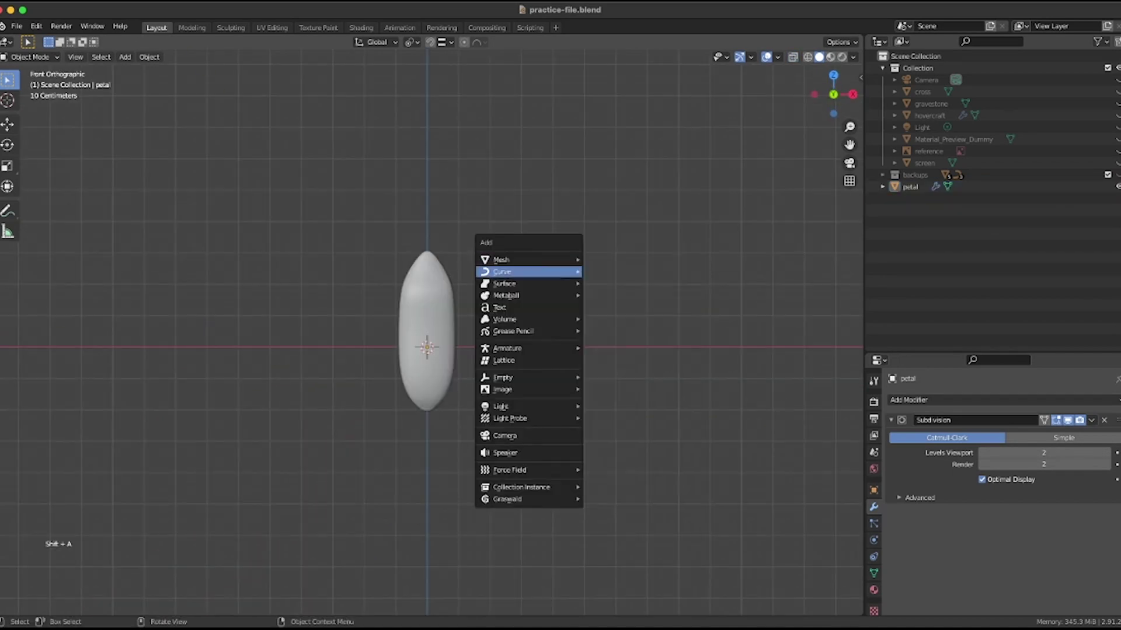
mouse_move(528, 271)
left_click(620, 283)
key("KP_7")
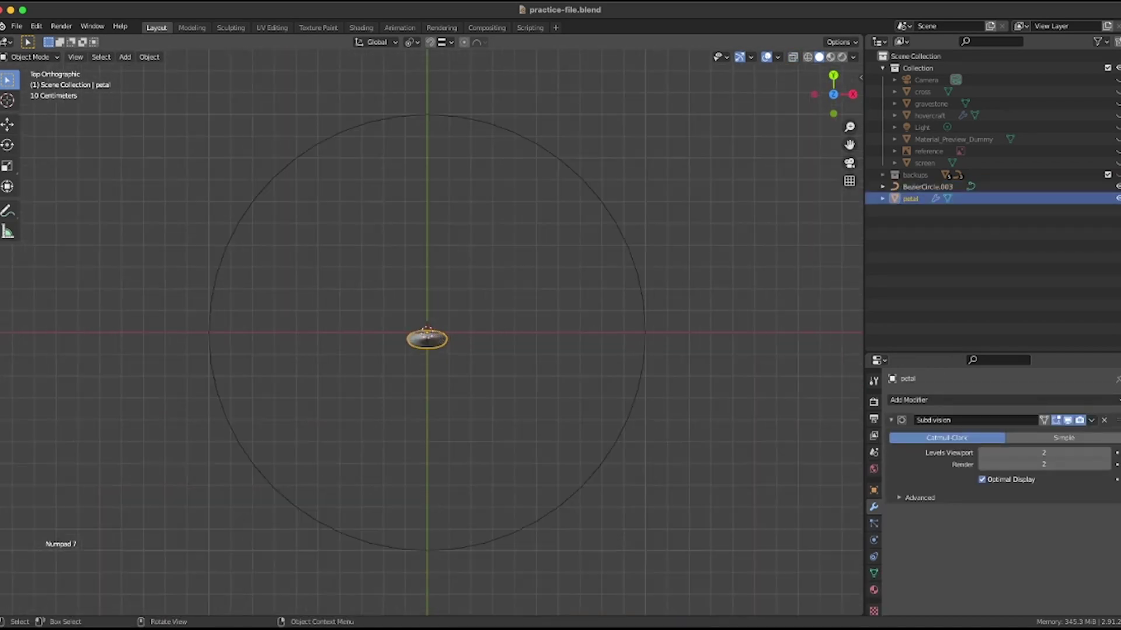
left_click(620, 429)
key("s")
left_click(520, 379)
left_click(428, 340, "shift")
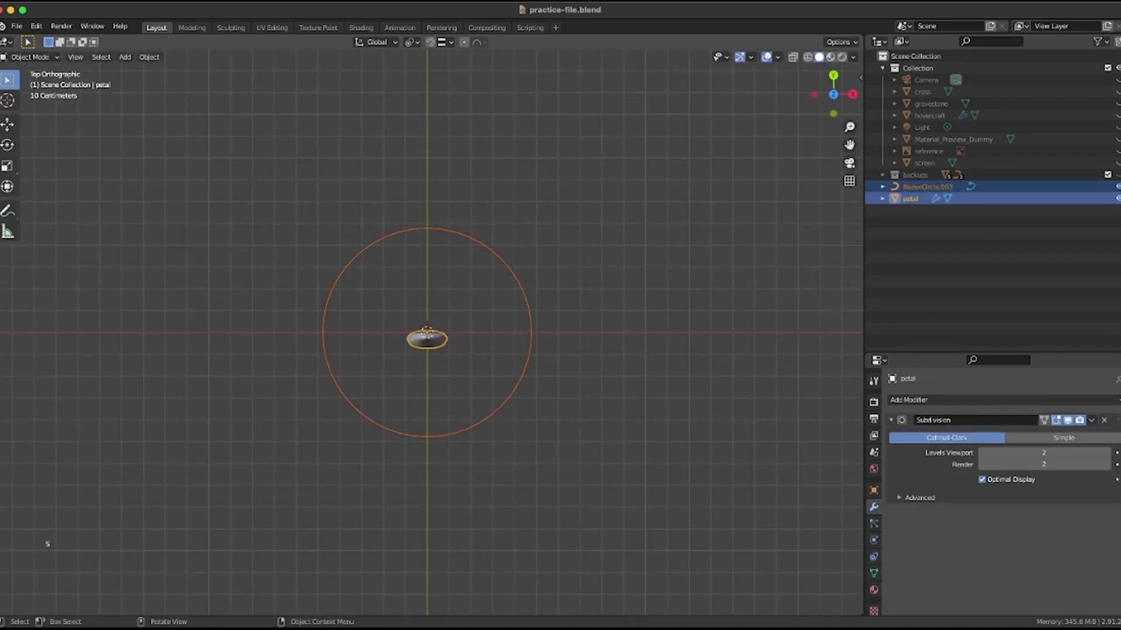
key("n")
left_click(856, 236)
left_click(857, 104)
left_click(856, 79)
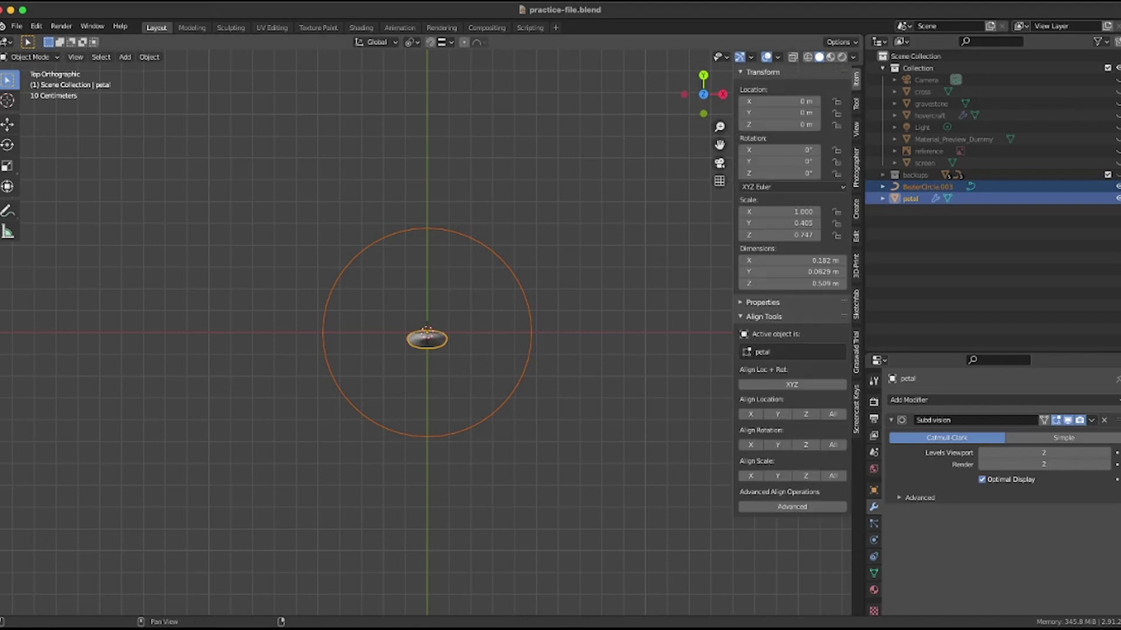
left_click(764, 317)
left_click(762, 72)
left_click(763, 101)
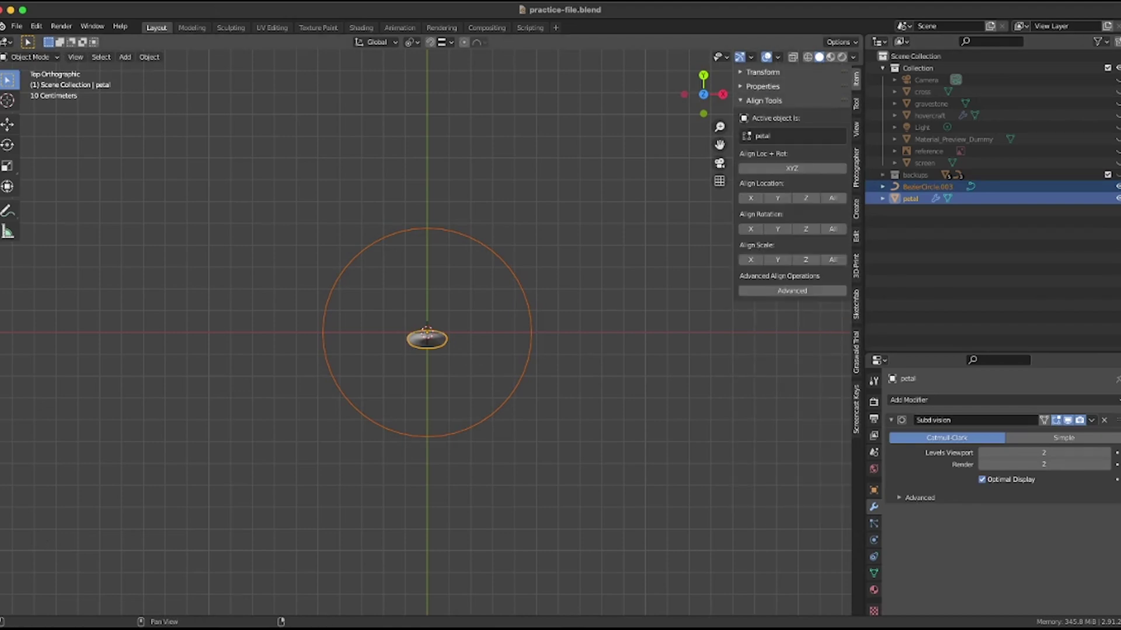
left_click(659, 233)
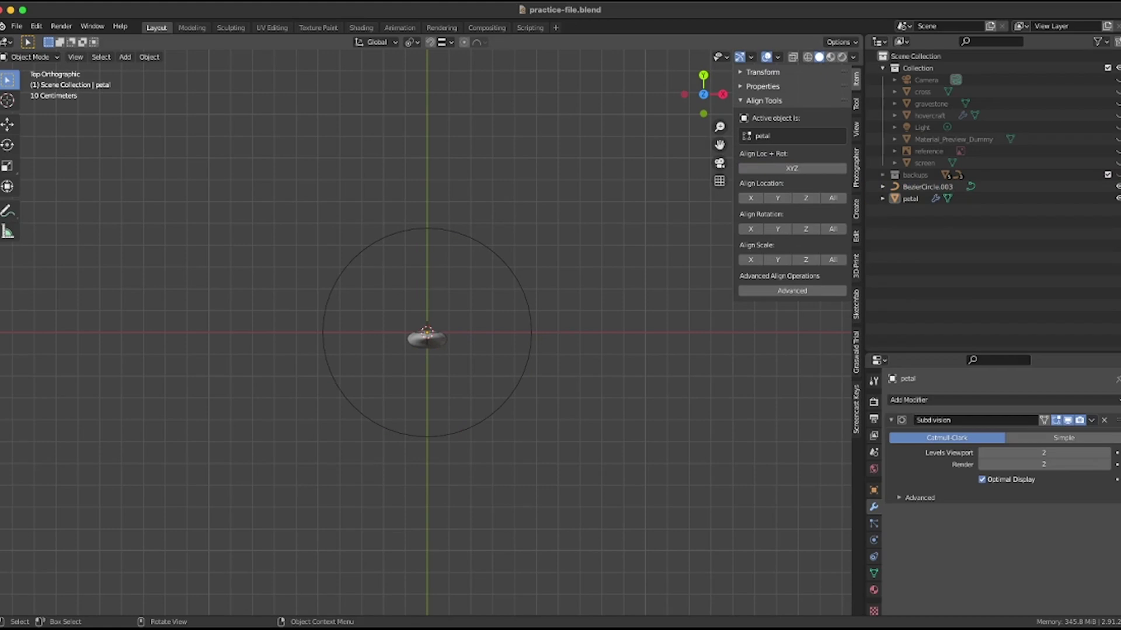
key("n")
- Add an Array modifier to the petal with a count of 8
left_click_drag(992, 353, 993, 227)
left_click(992, 274)
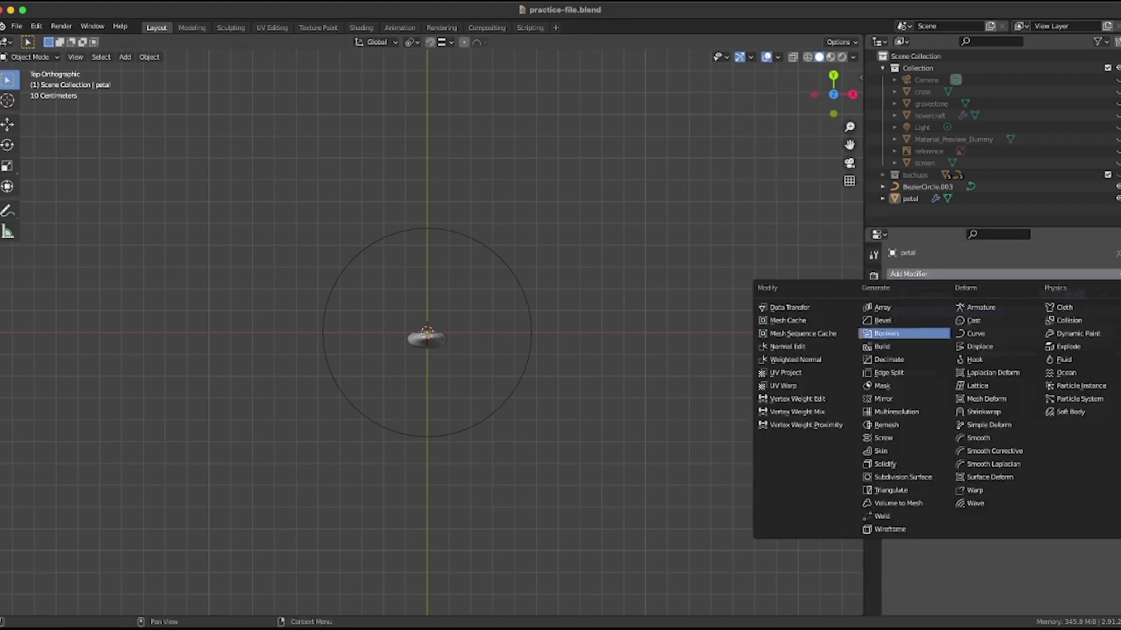
left_click(904, 308)
left_click_drag(1043, 421, 1080, 421)
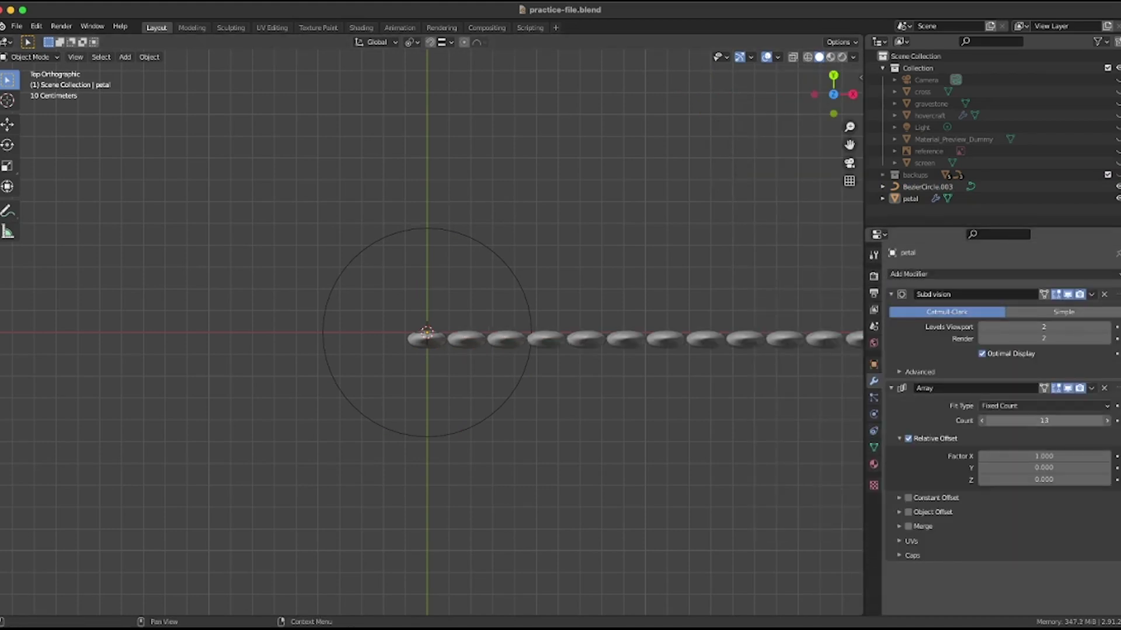
middle_click_drag(671, 373, 595, 248)
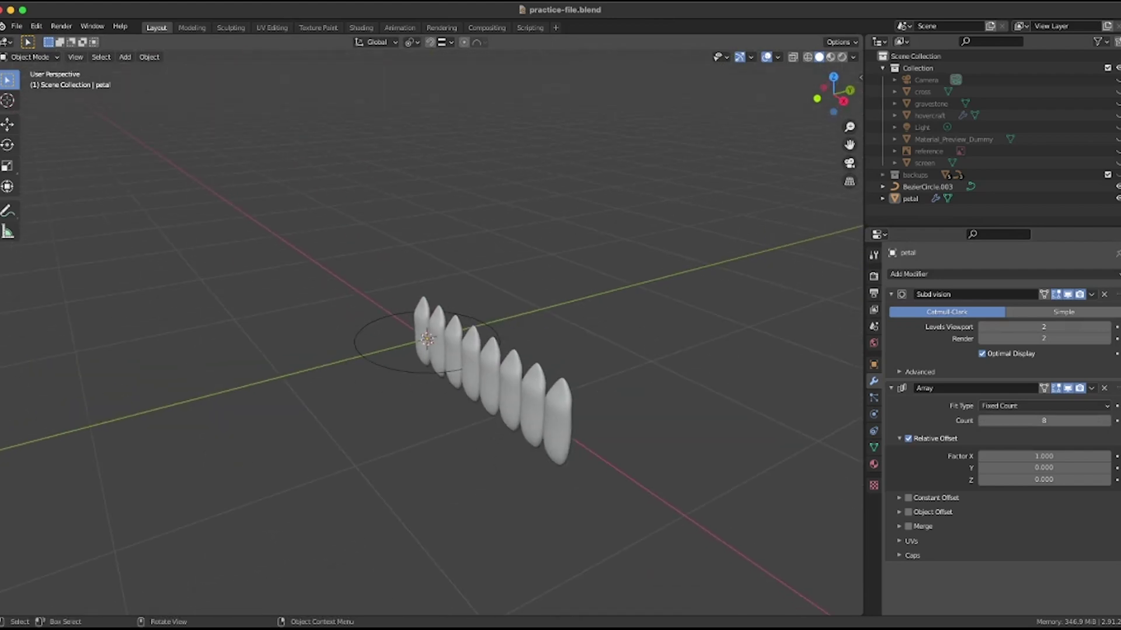
- Add a Curve modifier to the petal using BezierCircle.003 and raise the array count to 16 to close the ring
left_click(963, 274)
left_click(975, 333)
scroll(992, 467, "down", 1)
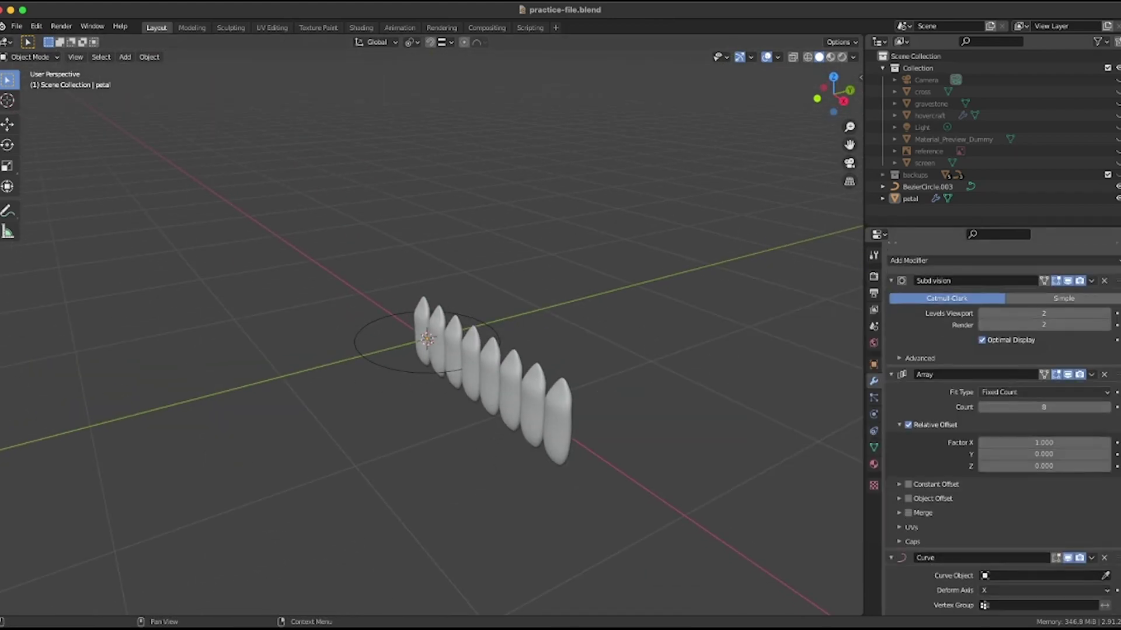
left_click(1027, 576)
left_click(1039, 488)
- Rotate the petals -33° around the X axis so the ring opens outward
key("r")
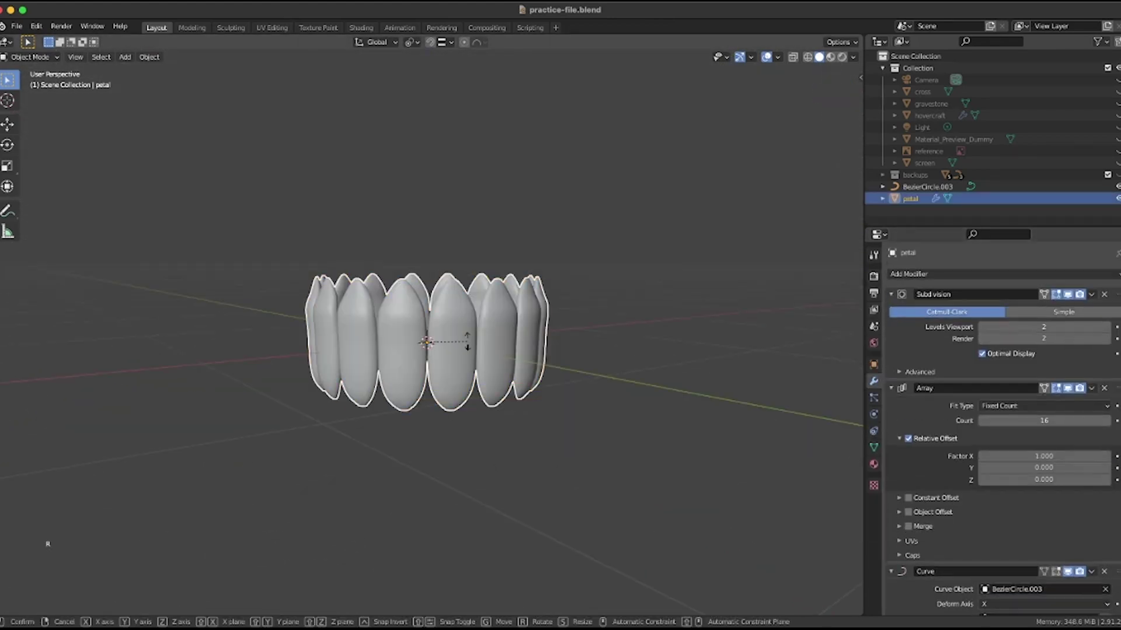
key("x")
left_click(464, 374)
middle_click_drag(464, 374, 496, 415)
key("KP_1")
key("KP_7")
key("KP_1")
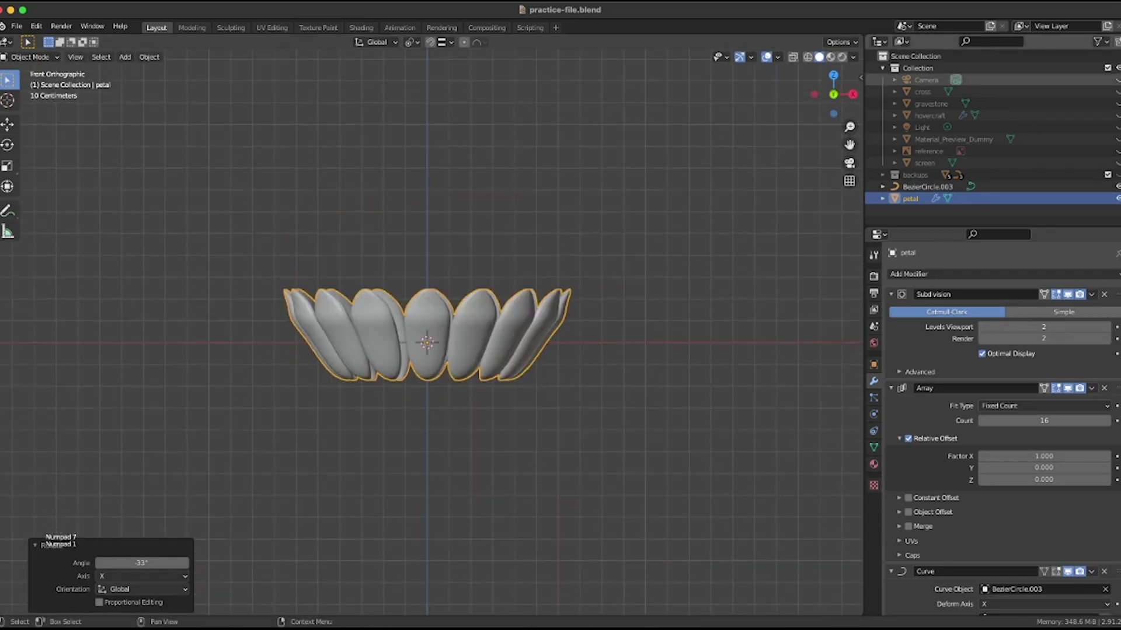
- Duplicate the petal ring with its circle three times, scaling each copy down to about 0.6 to 0.7 inside the previous one
left_click(929, 187)
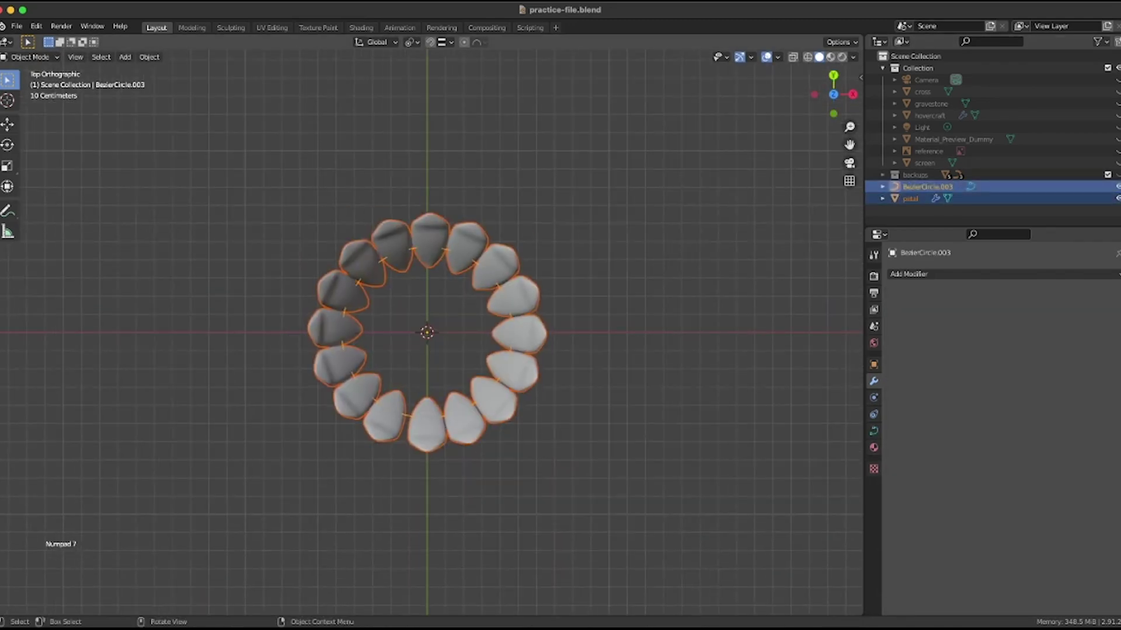
key("shift+d")
key("s")
key("Return")
key("shift+d")
key("s")
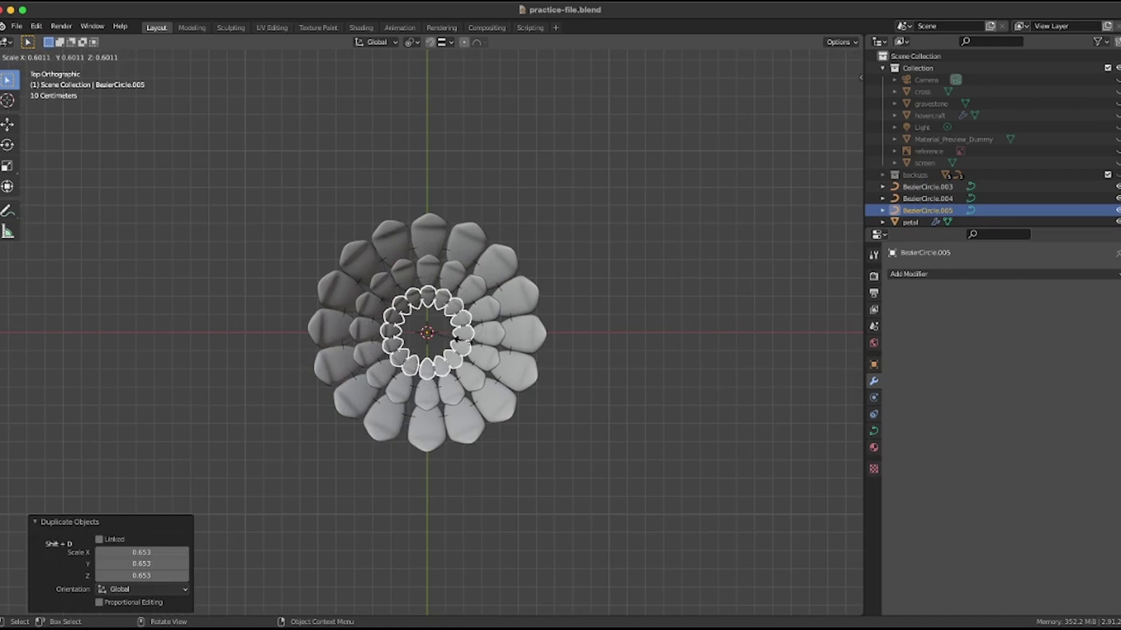
key("shift+d")
key("s")
key("Return")
key("KP_1")
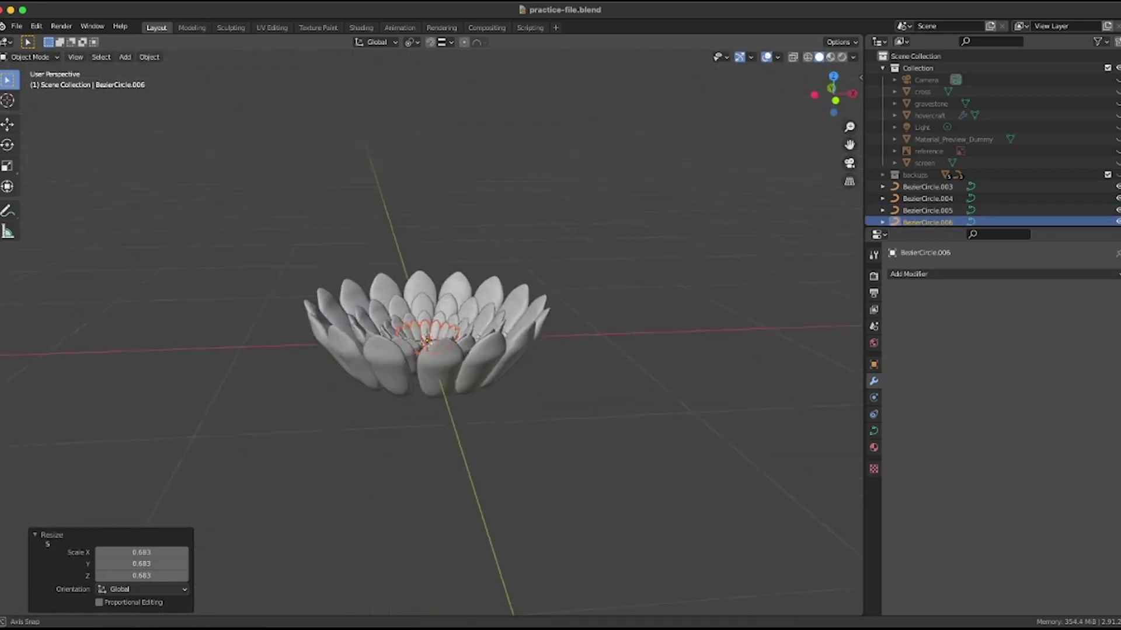
- Add a cylinder for the flower's stem, scale it down and move it along Z
key("shift+a")
left_click(484, 167)
key("s")
key("Return")
key("g")
key("z")
key("Return")
- Stretch the cylinder about 4.49 times along Z and lower it beneath the flower head
key("KP_Decimal")
key("s")
key("z")
key("Return")
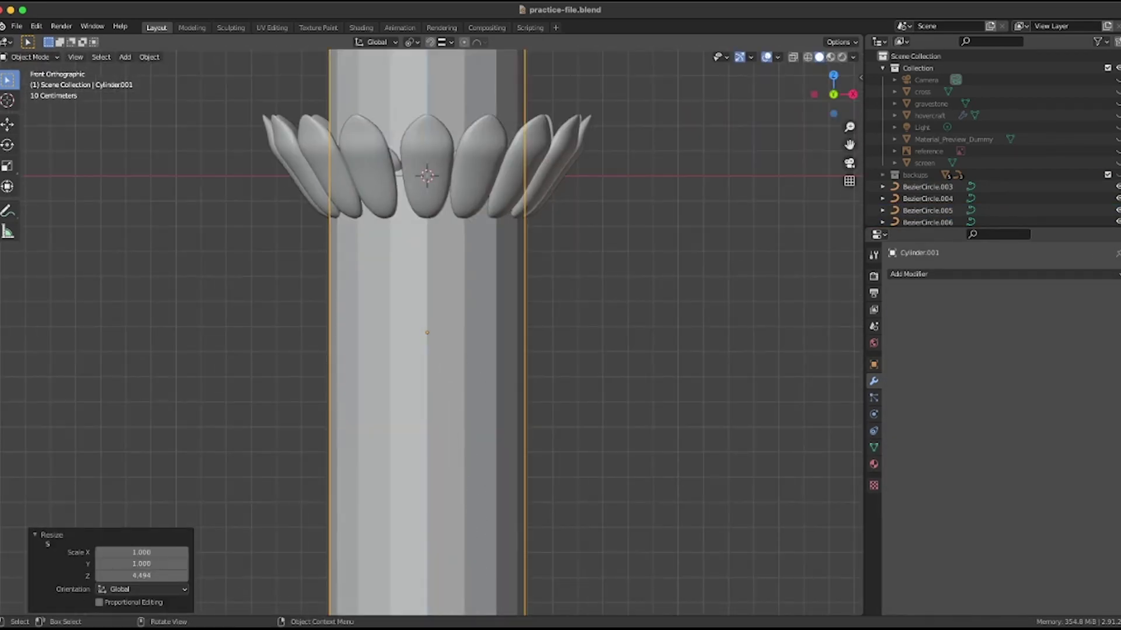
key("g")
key("z")
key("Return")
- Add two loop cuts near the top of the stem, narrow them and shift the lower one about -0.046 m along X
key("KP_Decimal")
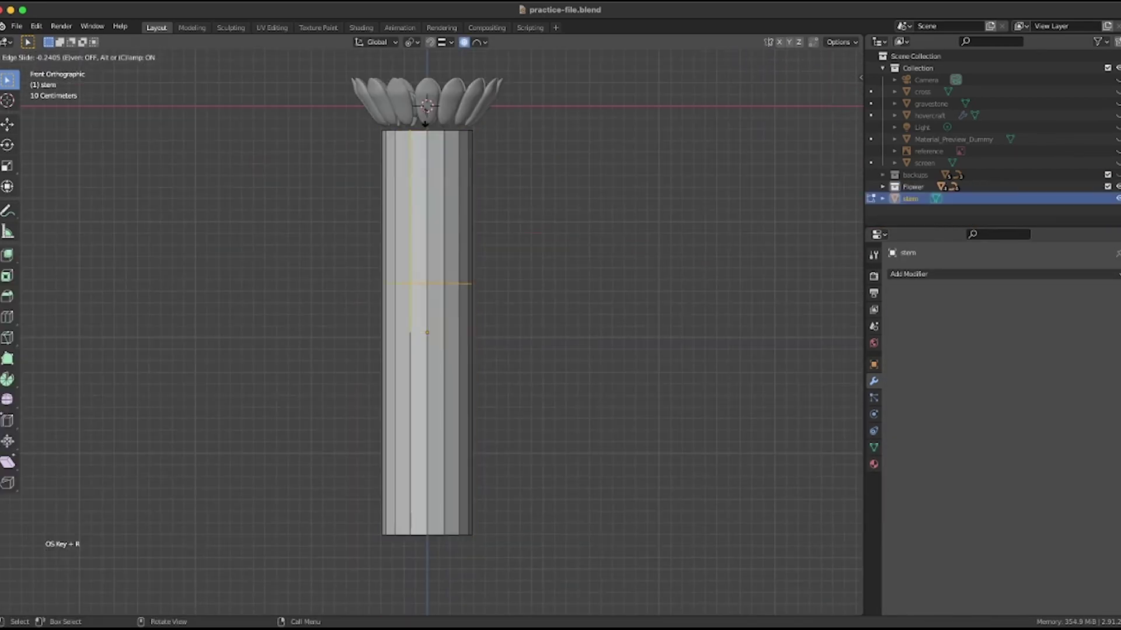
key("s")
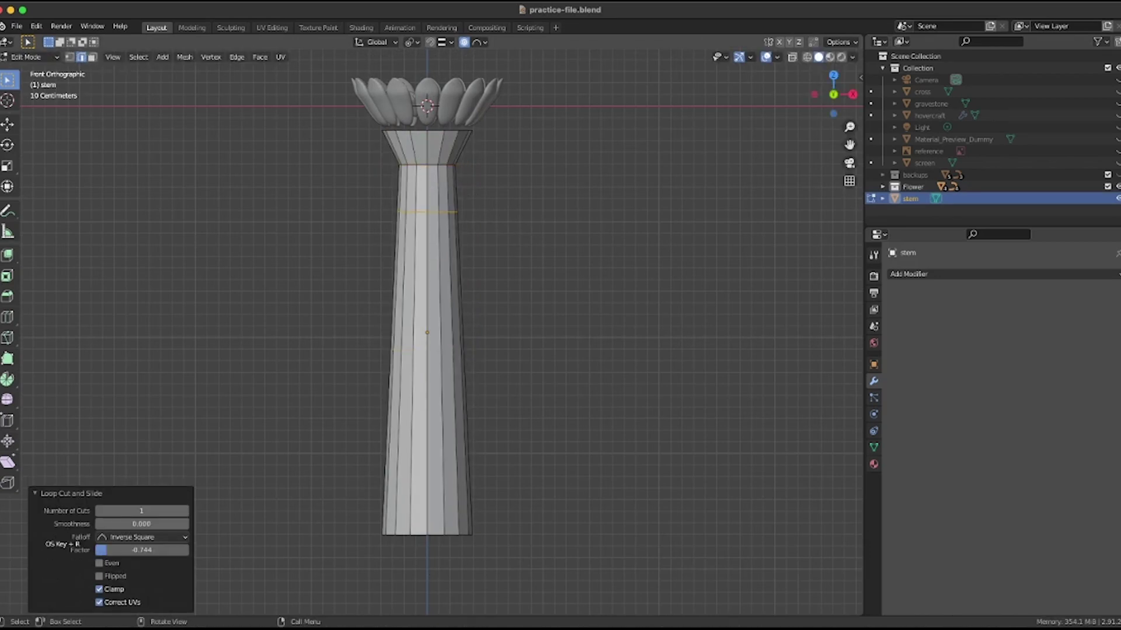
key("s")
left_click(427, 213, "alt")
key("g")
key("x")
key("Return")
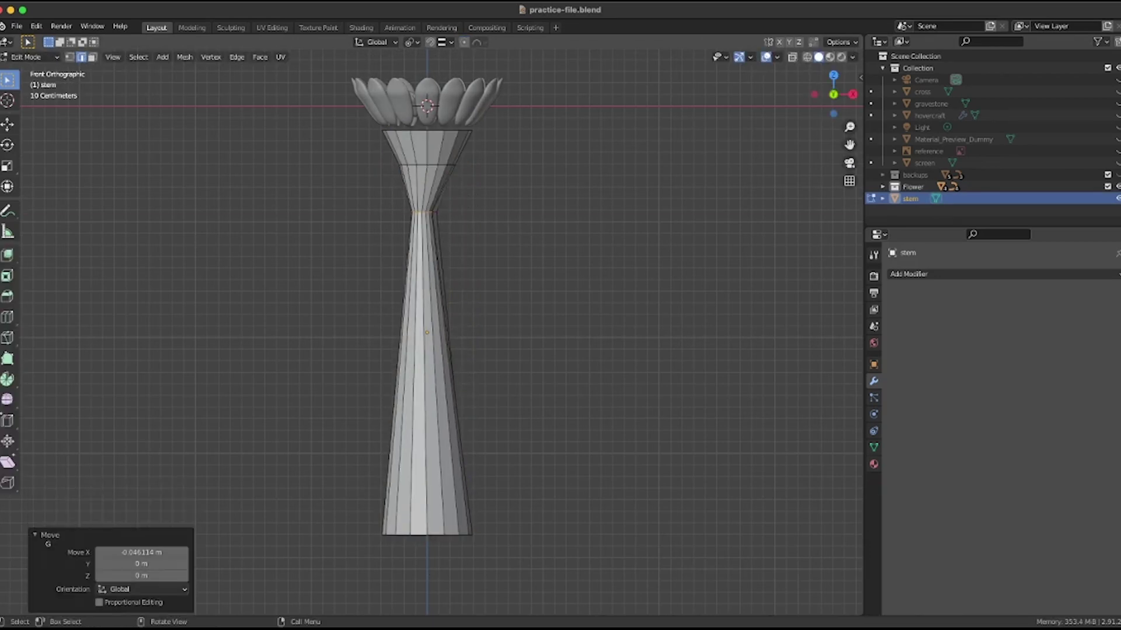
- Add loop cuts around the middle of the stem, scale them down and offset them sideways to bend the stem
key("3")
left_click(426, 362, "alt")
key("ctrl+r")
left_click(443, 450)
left_click(443, 342)
key("g")
left_click(449, 344)
left_click(422, 343)
key("g")
key("x")
left_click(412, 344)
key("s")
left_click(415, 337)
- Add three more loop cuts toward the stem's base and scale each one to vary the thickness
key("ctrl+r")
left_click(417, 430)
left_click(432, 411)
key("s")
left_click(424, 398)
key("ctrl+r")
left_click(428, 492)
left_click(427, 464)
key("s")
left_click(426, 451)
key("ctrl+r")
left_click(430, 492)
left_click(430, 477)
key("s")
left_click(423, 474)
key("s")
- Narrow the stem's bottom ring and the two loops around its middle, scaling the lower middle loop to 0.597
middle_click_drag(501, 496, 543, 532)
key("s")
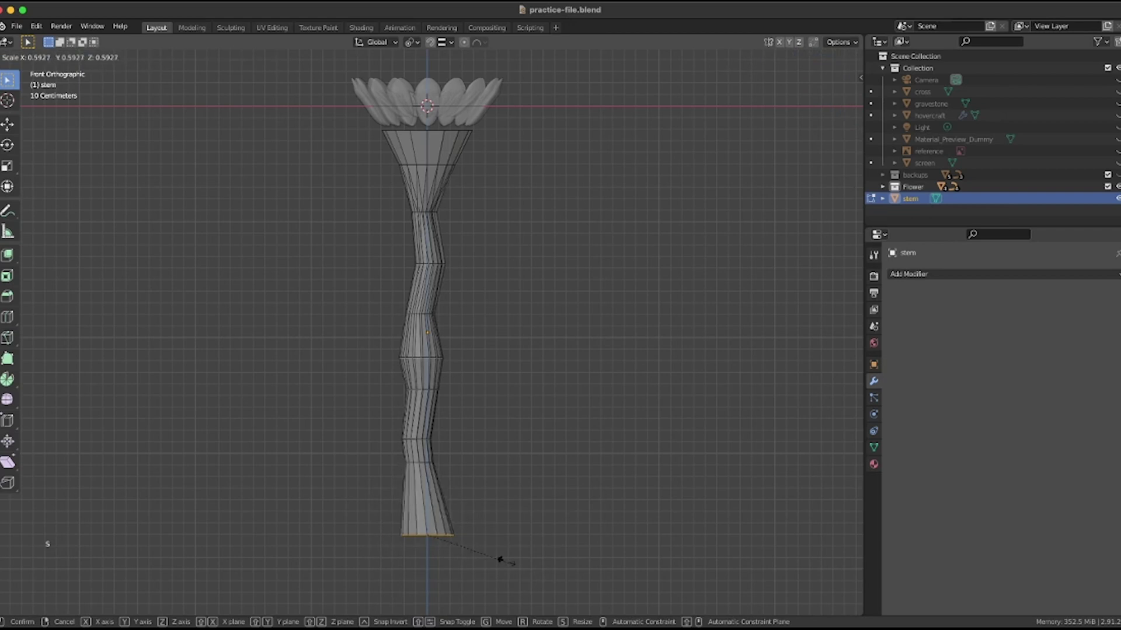
left_click(474, 555)
left_click(429, 314, "alt")
key("s")
left_click(455, 324)
left_click(433, 357, "alt")
key("s")
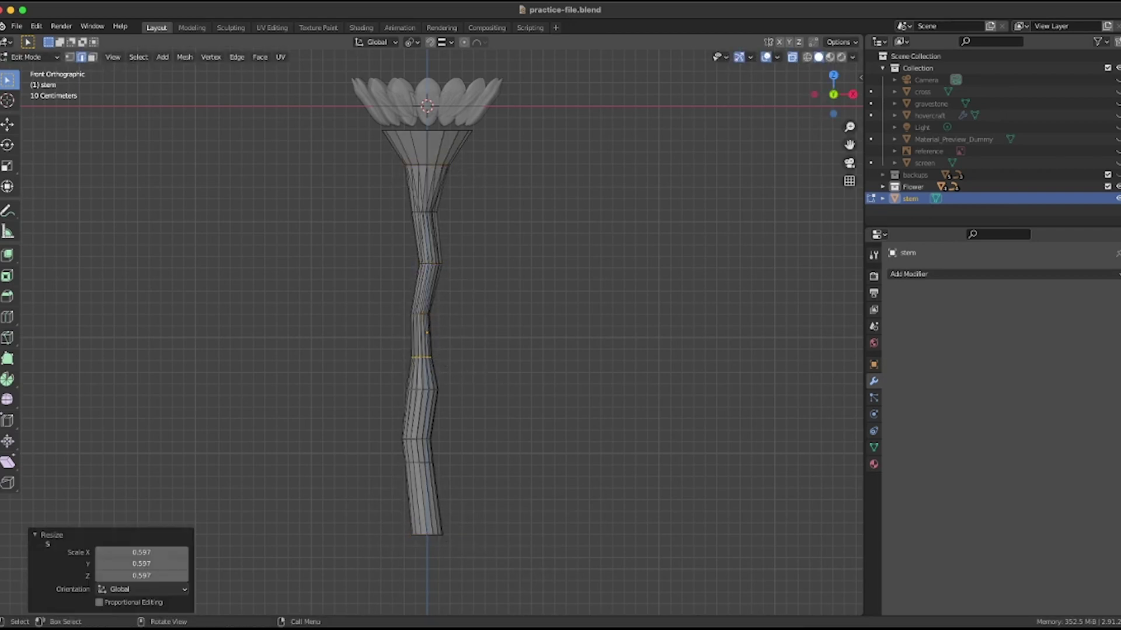
left_click(446, 448)
- Narrow the lowest loop of the stem, and shift and shrink the bottom ring
left_click(433, 463, "alt")
key("s")
left_click(442, 535, "alt")
key("g")
key("s")
left_click(450, 543)
- Add a Subdivision modifier to the stem with a viewport level of 2
middle_click_drag(461, 525, 417, 545)
key("Tab")
left_click(957, 274)
left_click(901, 477)
left_click(1106, 327)
- Hide the Flower collection, and extrude and scale the top face of the stem in Edit Mode
key("KP_1")
key("KP_3")
key("KP_1")
scroll(444, 245, "up", 4)
middle_click_drag(444, 245, 462, 409, "shift")
middle_click_drag(461, 327, 482, 426)
key("Tab")
left_click(1117, 186)
key("KP_7")
key("3")
left_click(469, 318)
key("e")
key("s")
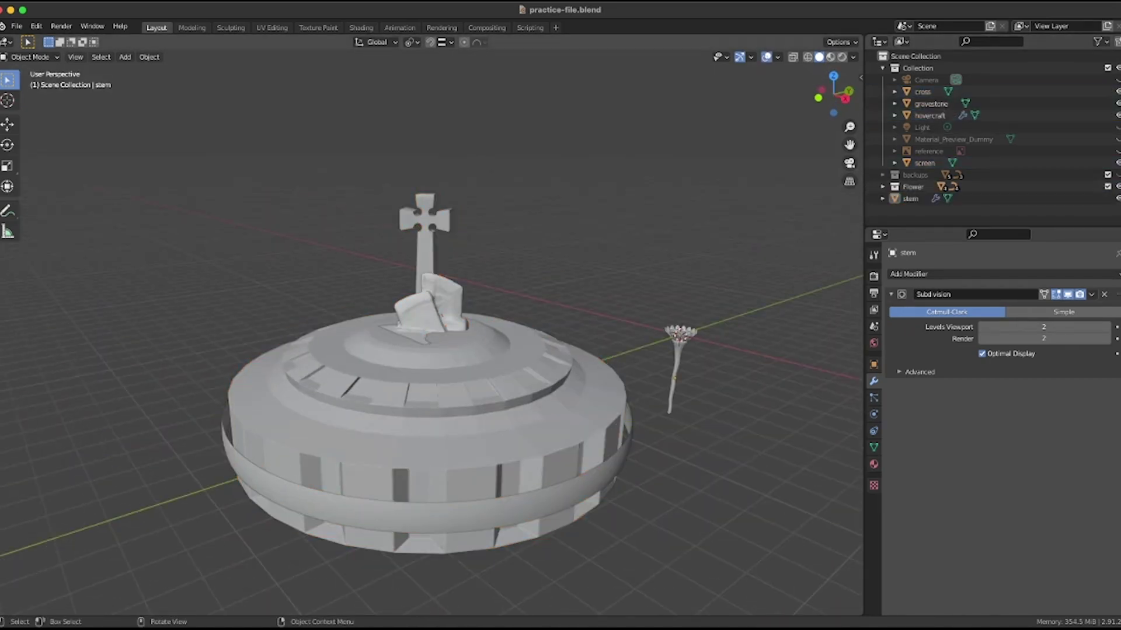
- Move the flower about -12.28 m along Y onto the hovercraft, scale it to 0.445 and lower it beside the gravestone
key("KP_7")
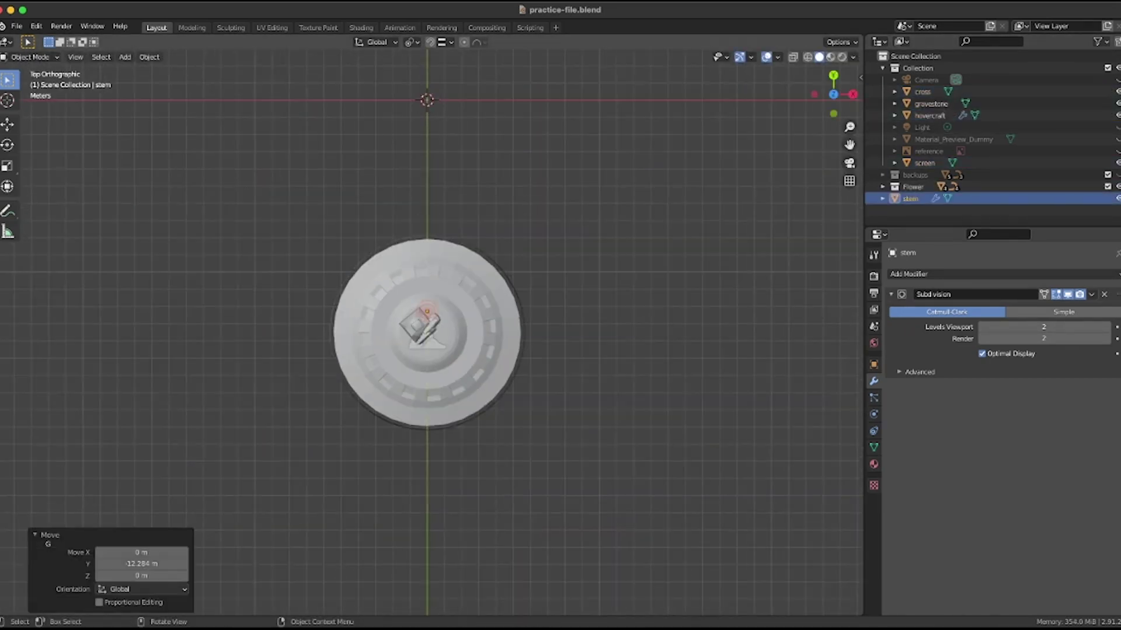
key("KP_1")
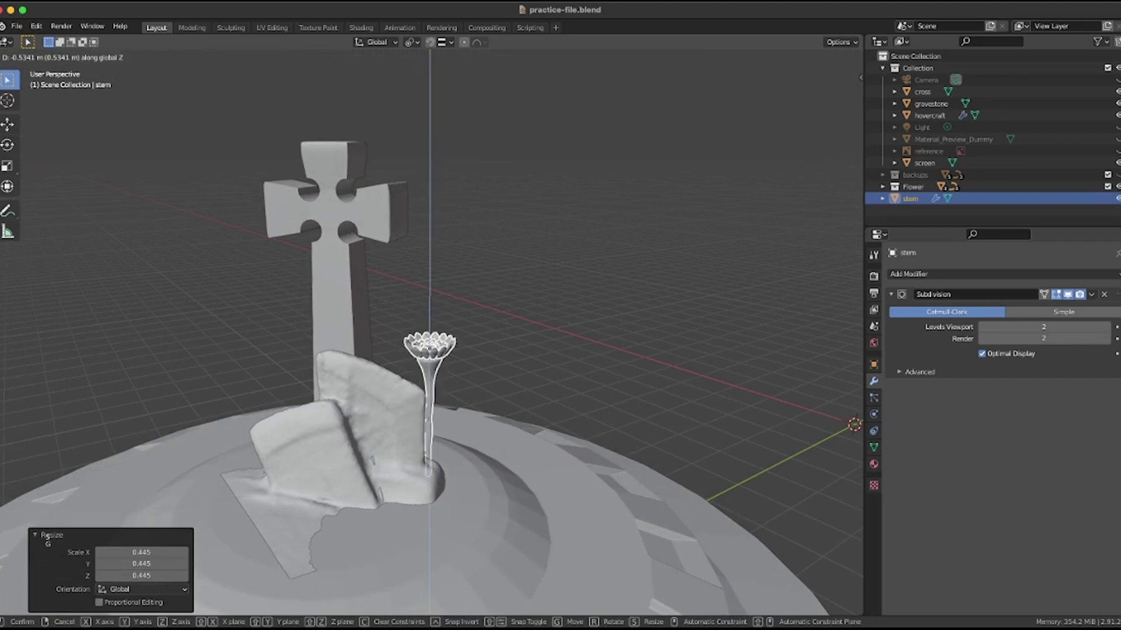
key("g")
key("z")
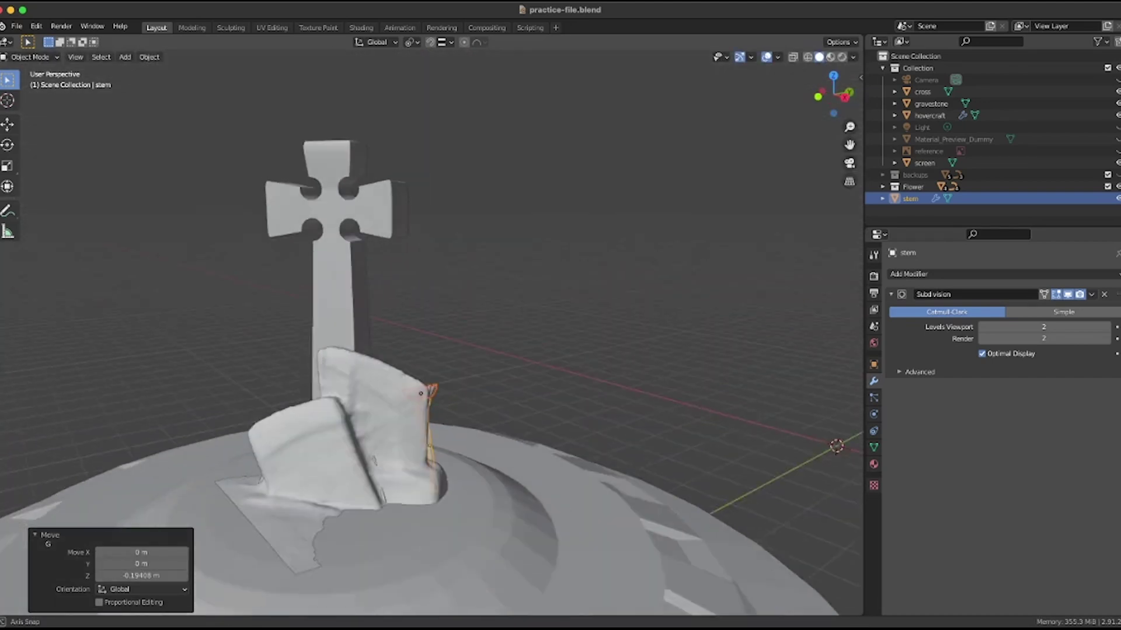
- Duplicate the flower, place the copy in front of the gravestone and rotate it
key("KP_7")
key("shift+d")
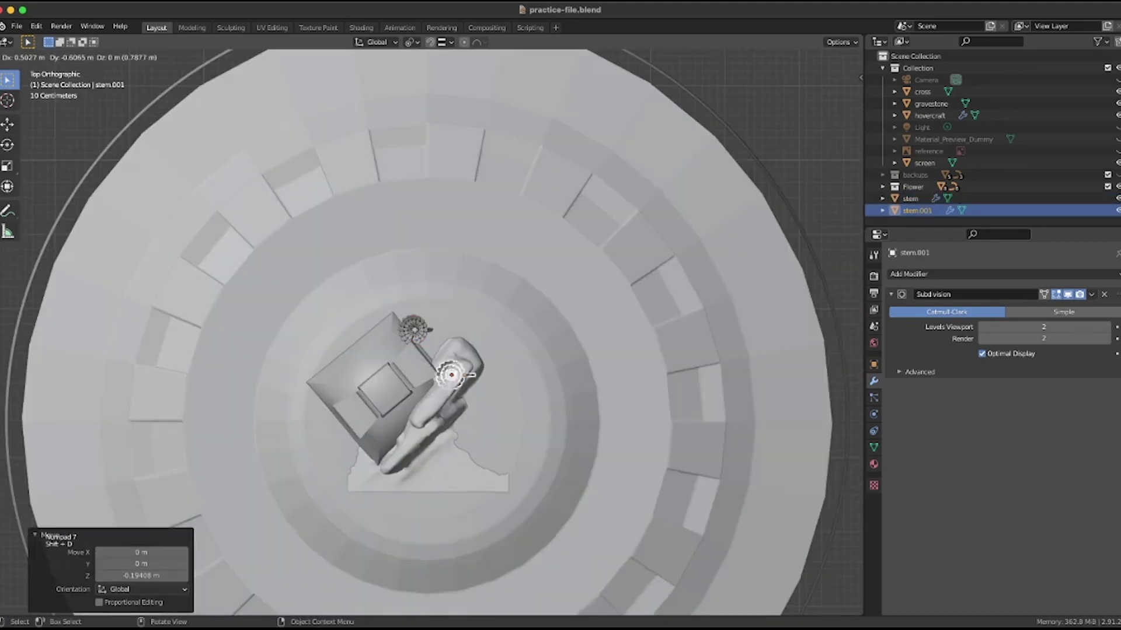
left_click(484, 435)
key("r")
left_click(484, 436)
- Duplicate the flower again to another spot by the gravestone, scale the copy to 0.780 and tilt it
key("shift+d")
left_click(397, 506)
key("r")
left_click(397, 514)
key("KP_1")
key("r")
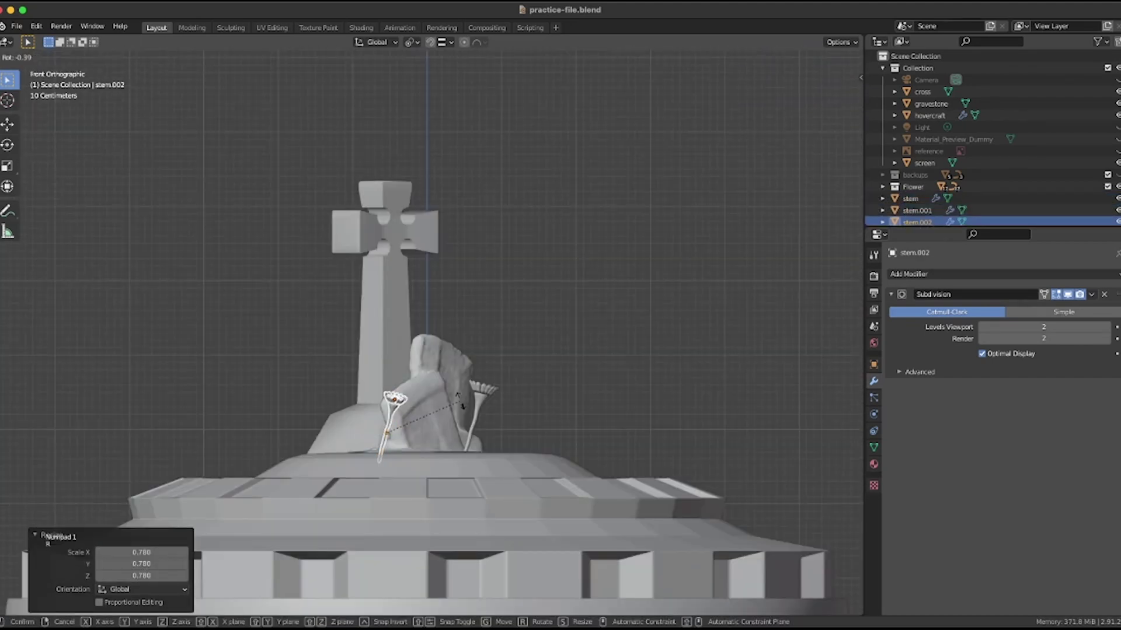
left_click(390, 408)
left_click(526, 233)
scroll(431, 326, "down", 4)
middle_click_drag(432, 327, 490, 397)
key("KP_1")
mouse_move(427, 408)
middle_mouse_down()
mouse_move(426, 368)
mouse_move(444, 365)
middle_mouse_up()
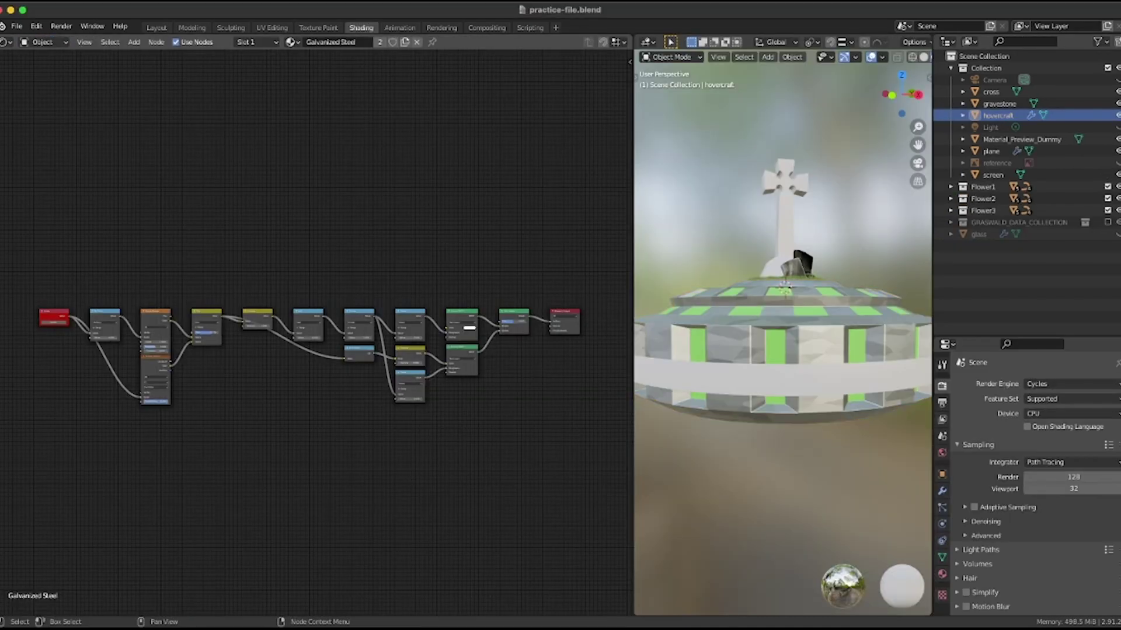
key("shift+a")
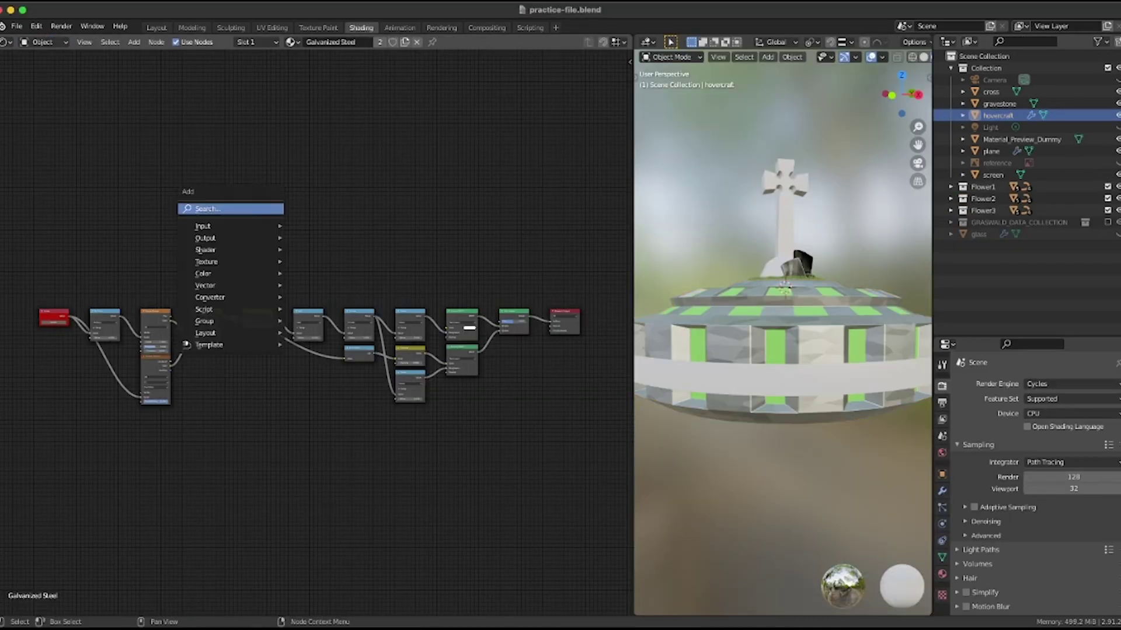
left_click(271, 208)
type("noi")
key("Return")
key("shift+a")
key("space")
type("mast")
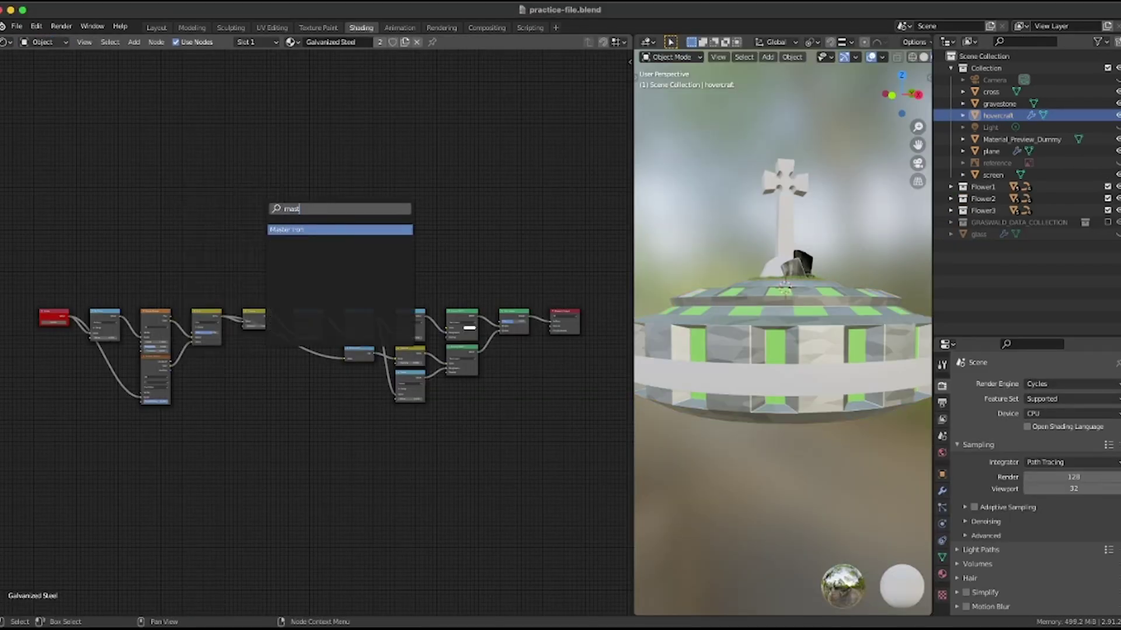
key("Escape")
- Delete the texture, mapping and math nodes feeding the shaders in the Galvanized Steel material
scroll(467, 330, "up", 1)
left_click(525, 318)
scroll(530, 334, "up", 8)
scroll(513, 333, "down", 6)
middle_click_drag(280, 339, 435, 312)
scroll(292, 326, "down", 1)
left_click_drag(19, 225, 498, 481)
key("x")
middle_click_drag(496, 350, 181, 351)
scroll(163, 333, "up", 9)
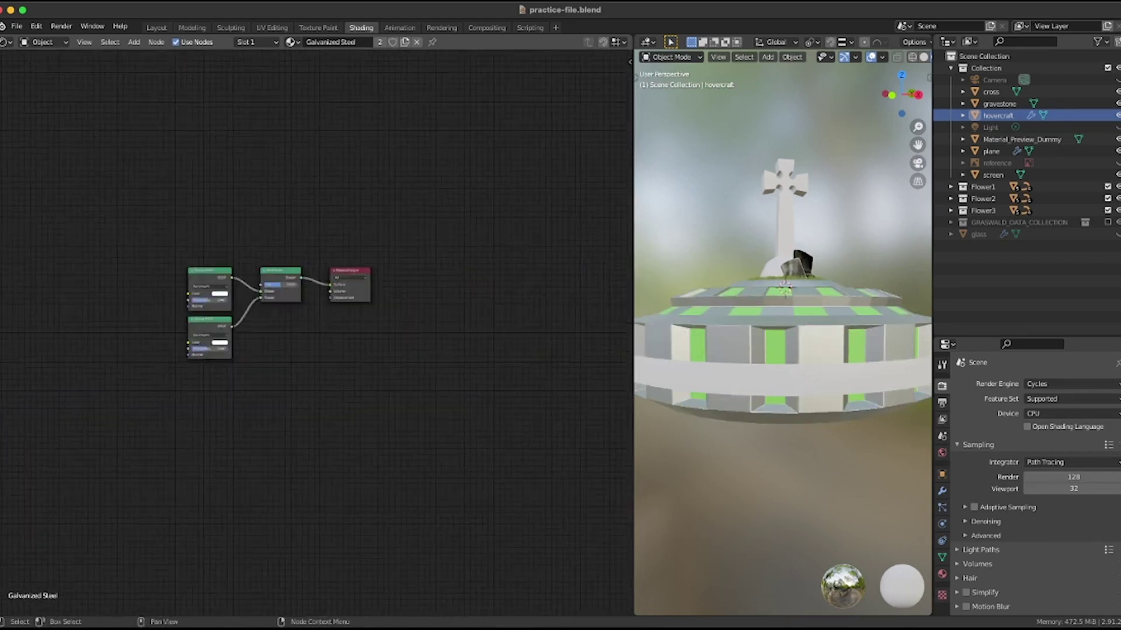
- Delete the Mix Shader and the second shader, keeping only one Glossy BSDF and the Material Output
scroll(312, 333, "up", 2)
mouse_move(257, 269)
left_mouse_down()
mouse_move(224, 269)
mouse_move(239, 269)
left_mouse_up()
left_click_drag(394, 239, 357, 240)
mouse_move(251, 367)
left_mouse_down()
mouse_move(238, 368)
mouse_move(285, 368)
left_mouse_up()
left_click_drag(153, 145, 187, 269)
left_click(251, 309)
key("x")
left_click(392, 212)
key("x")
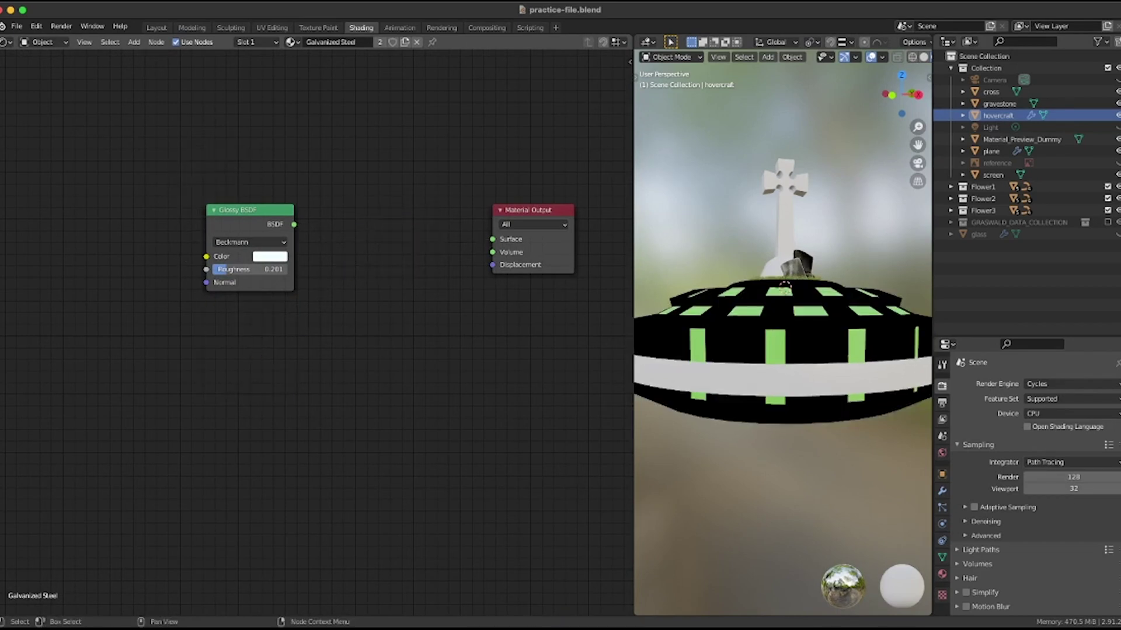
- Move the Glossy BSDF closer to the Material Output and add a Texture Coordinate node
left_click_drag(251, 211, 416, 213)
scroll(416, 213, "down", 3)
key("shift+a")
type("stex")
key("Return")
left_click(153, 229)
scroll(328, 245, "up", 3)
- Add the Master Iron and Battered Metal group nodes between the Texture Coordinate and the Glossy BSDF
key("shift+a")
type("smaster")
key("Return")
left_click(205, 86)
key("shift+a")
type("s")
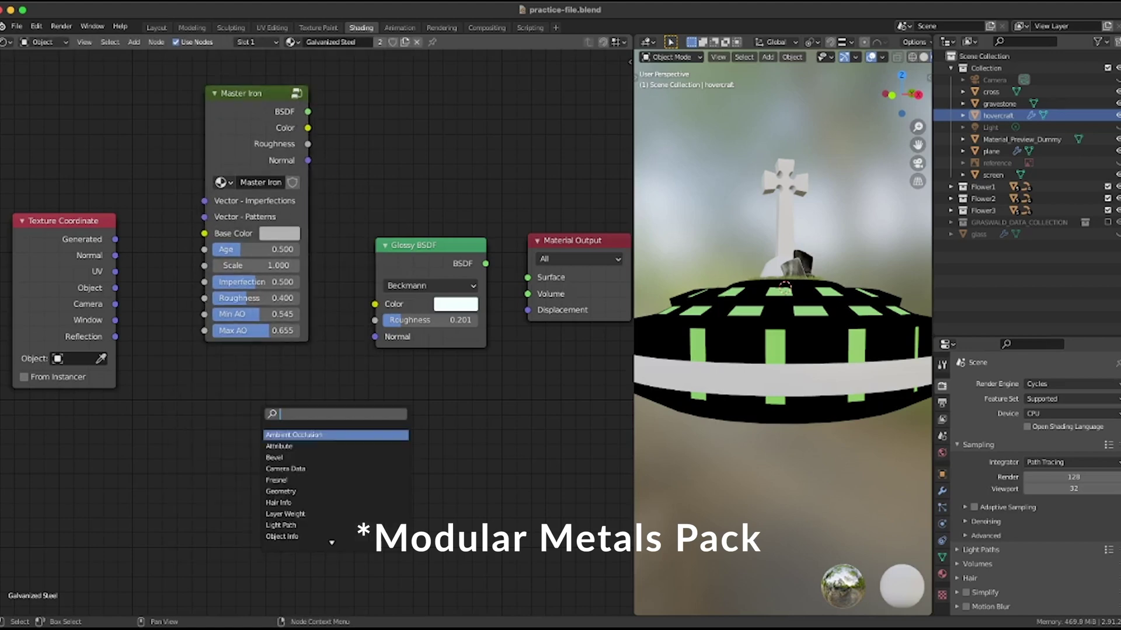
type("bat")
key("Return")
left_click(248, 361)
- Link Object coordinates to both metal groups, Master Iron's Color and Roughness to the Glossy BSDF, and its BSDF to Surface
left_click_drag(115, 287, 197, 436)
left_click_drag(308, 128, 375, 304)
left_click_drag(485, 263, 527, 277)
left_click_drag(307, 143, 375, 320)
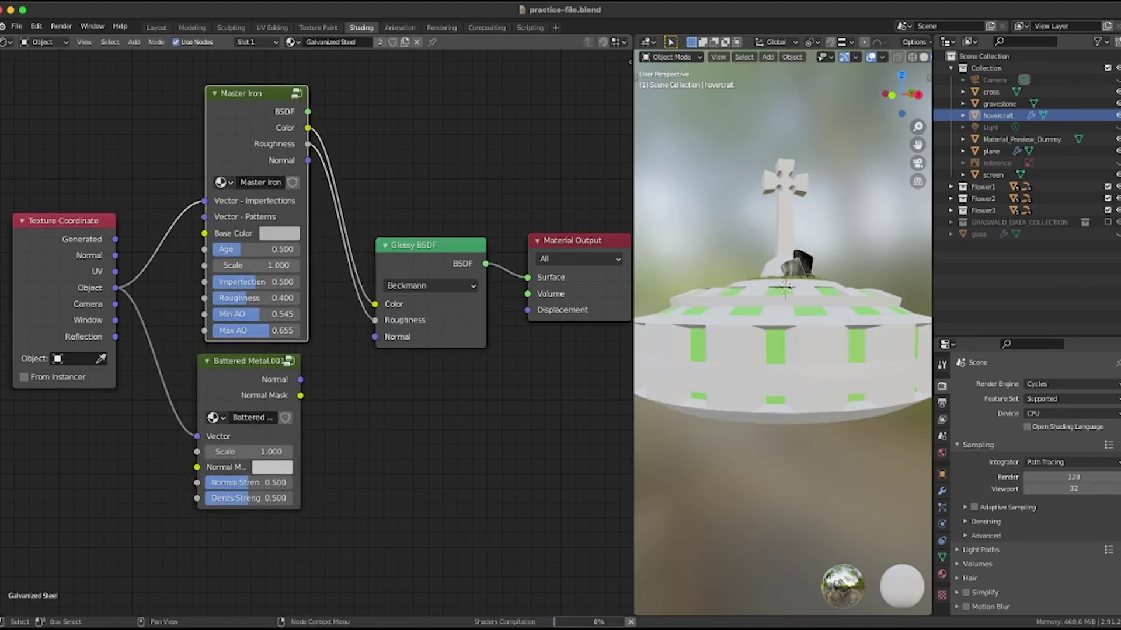
- Link Battered Metal's Normal output to the Glossy BSDF's Normal and the Material Output's Displacement
scroll(782, 262, "up", 3)
left_click_drag(300, 379, 374, 336)
left_click_drag(300, 379, 527, 310)
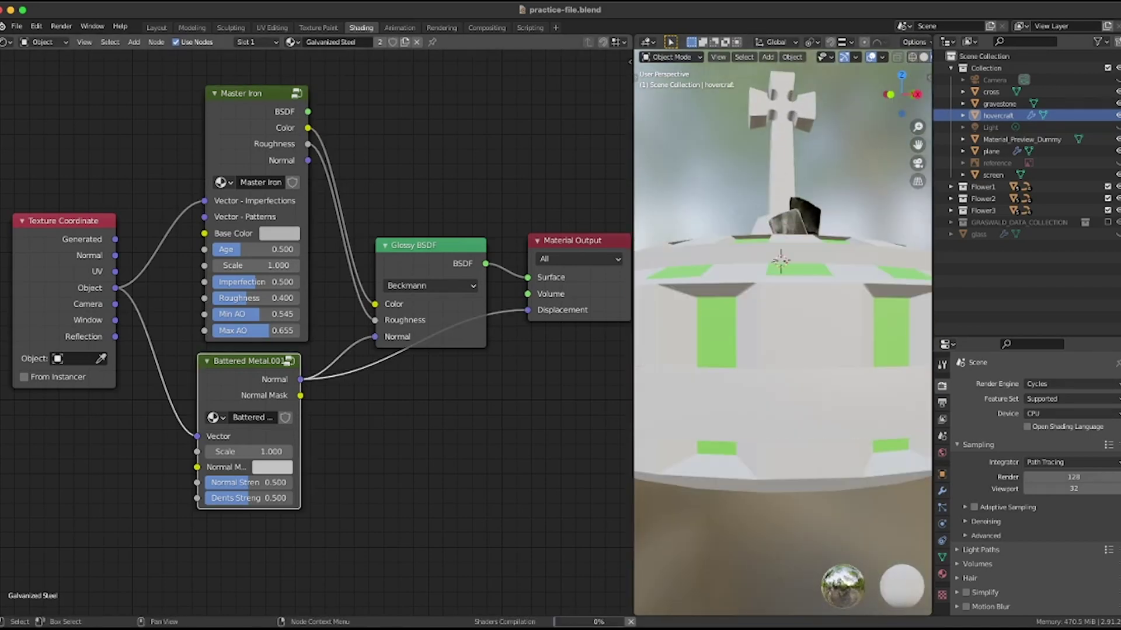
- Adjust the Age and Scale values of the Master Iron node
left_click_drag(257, 249, 327, 265)
middle_click_drag(782, 326, 772, 353)
left_click_drag(274, 266, 237, 265)
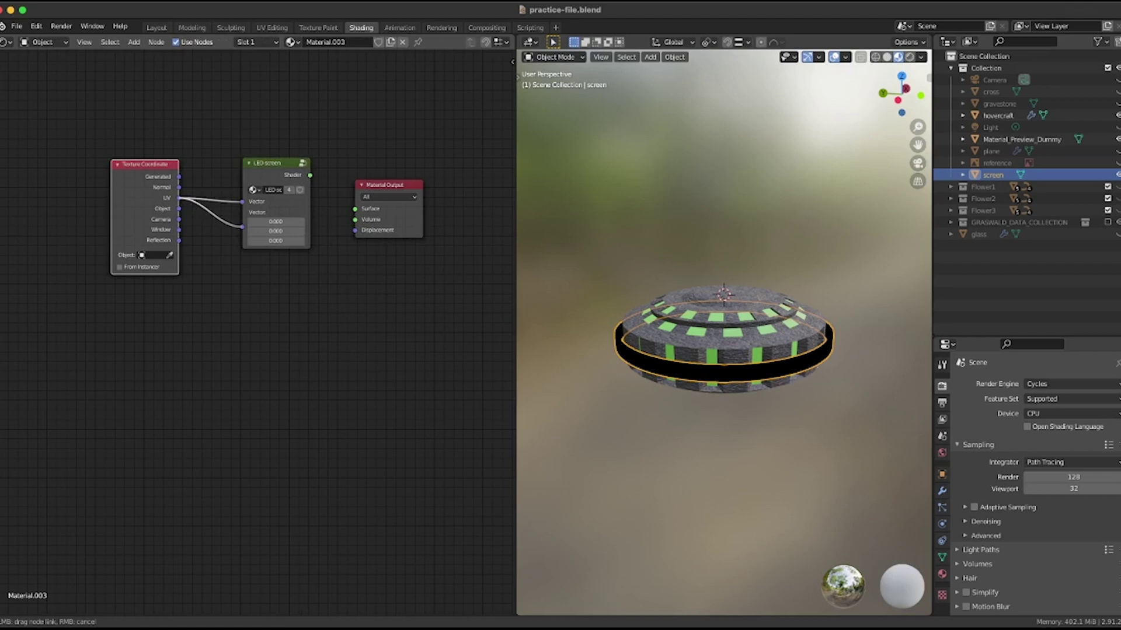
- Link the screen's UV coordinates to the LED-screen group's second Vector input and its Shader output to the Material Output's Surface
left_click_drag(242, 226, 242, 212)
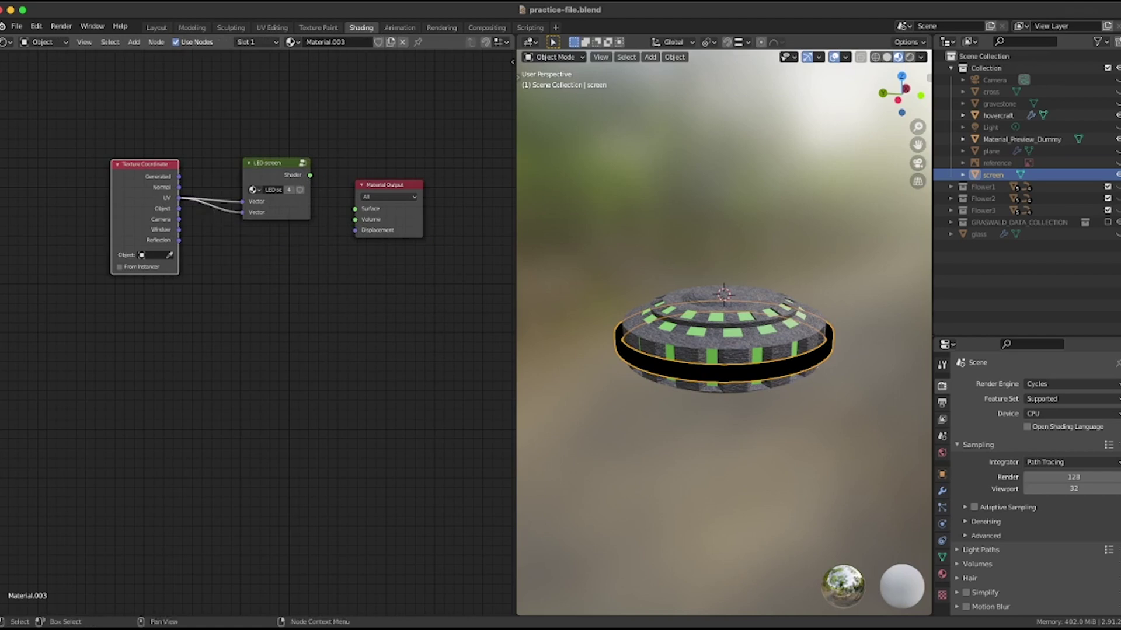
left_click_drag(310, 175, 355, 208)
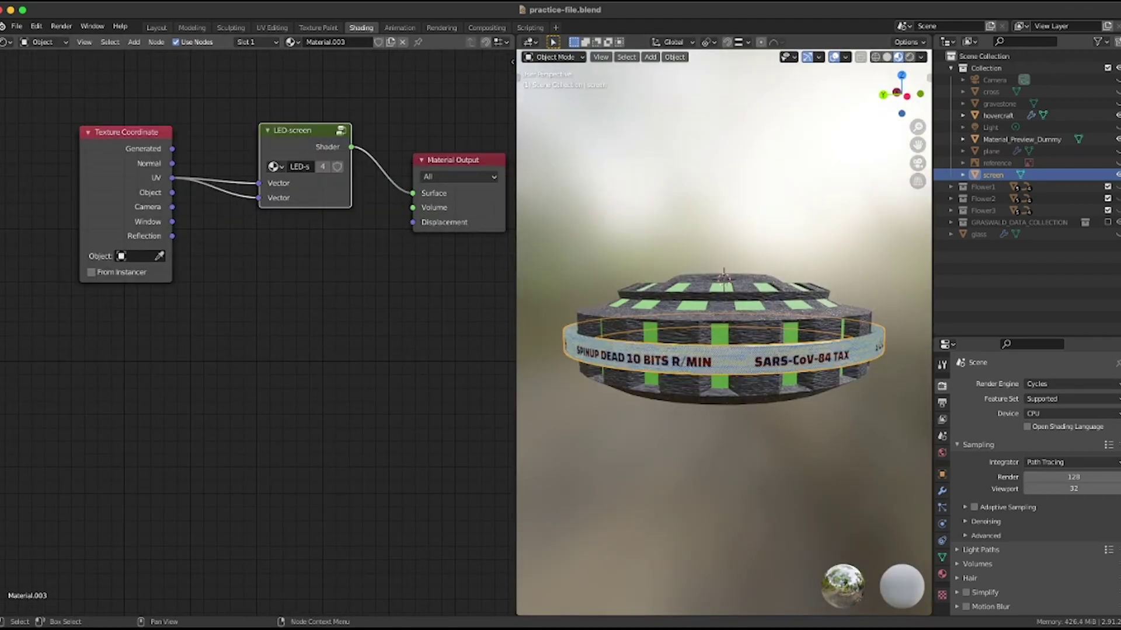
- Open the LED-screen node group and examine which images its image texture node can use
key("Tab")
scroll(258, 332, "down", 12)
scroll(314, 381, "up", 4)
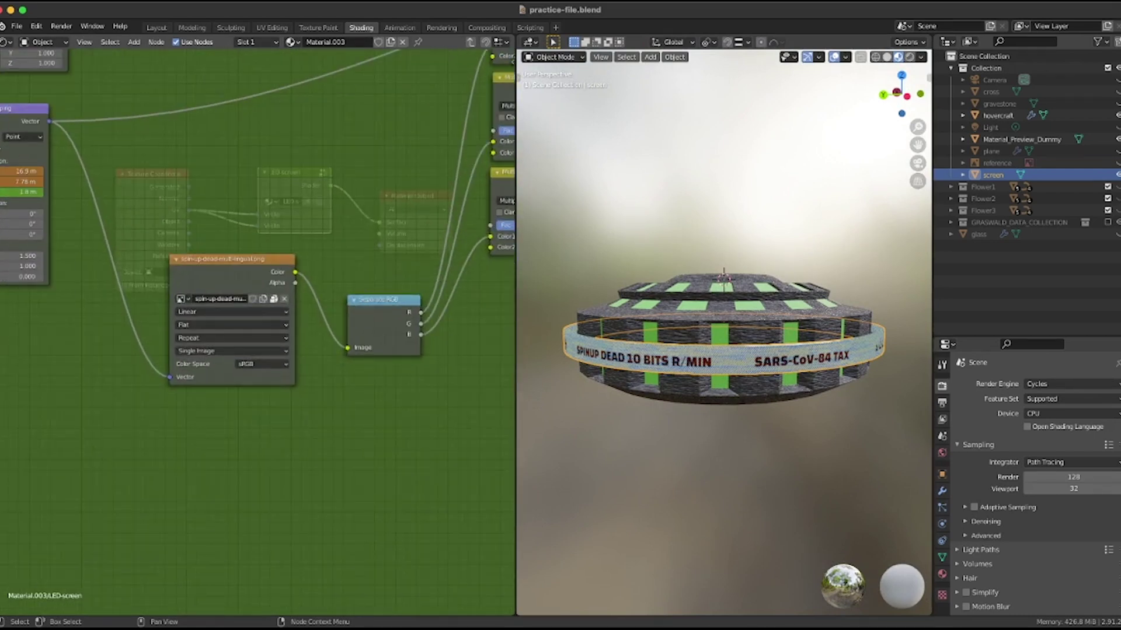
left_click(180, 299)
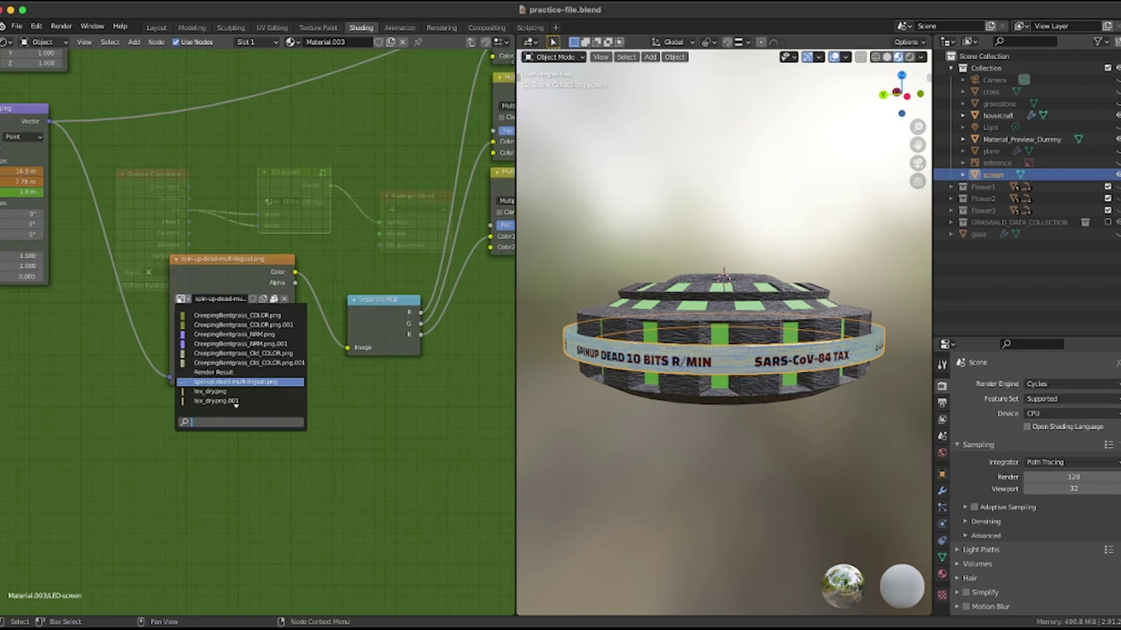
key("Escape")
middle_click_drag(169, 281, 313, 280)
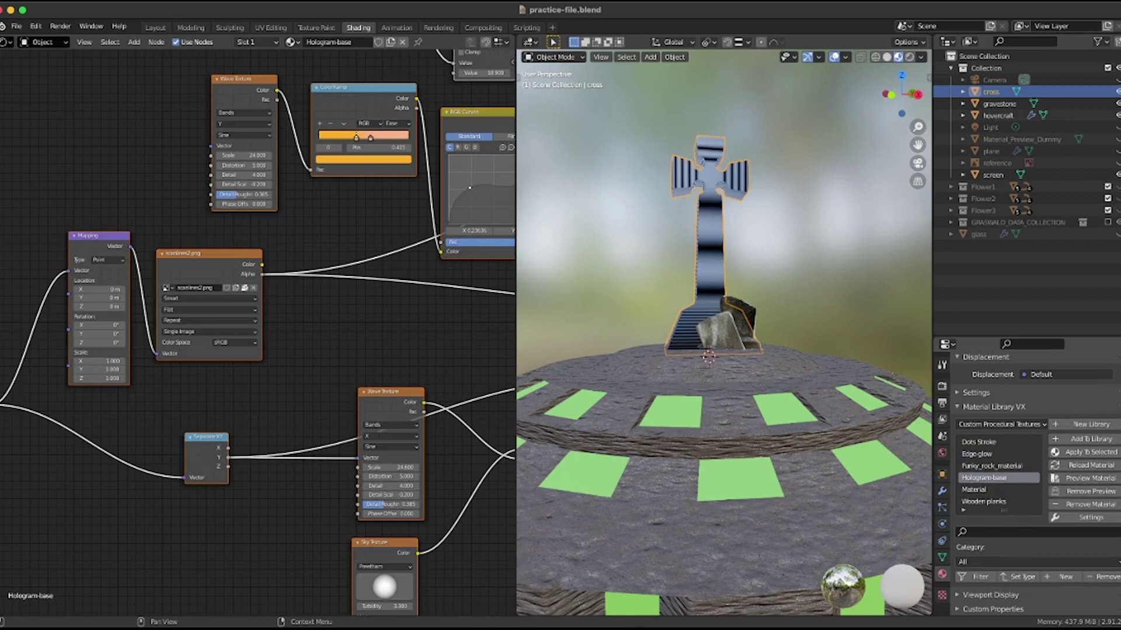
- In the cross's Hologram-base material, feed the Wave Texture's Vector and the mix shader's factor from Separate XYZ's X output
scroll(186, 150, "down", 5)
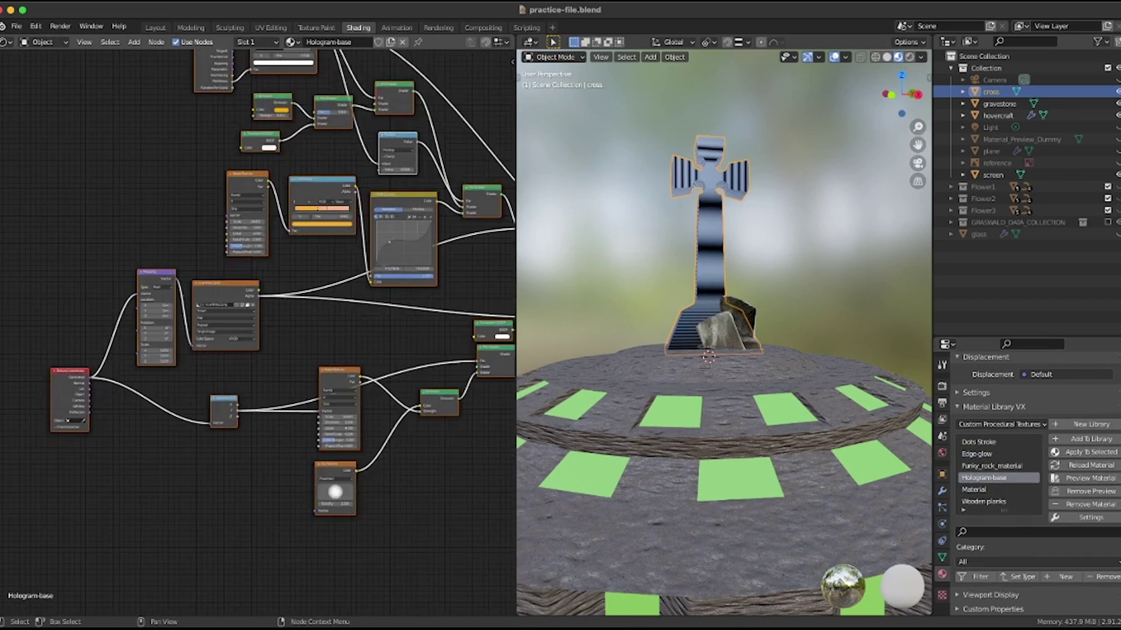
scroll(185, 151, "up", 3)
scroll(294, 347, "up", 5)
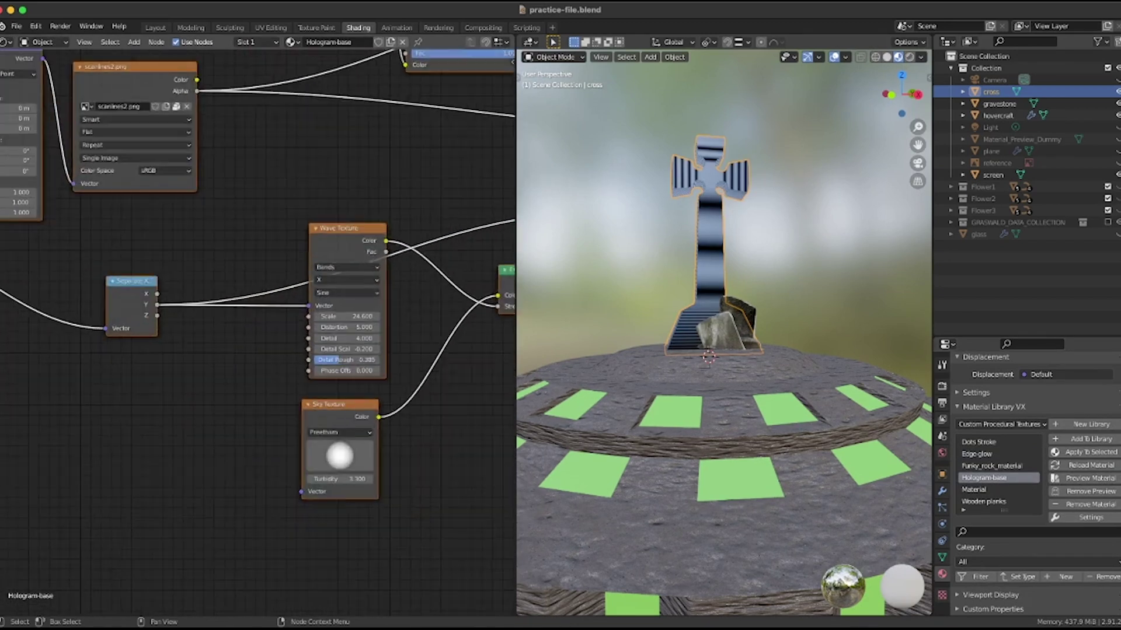
left_click_drag(169, 260, 240, 258)
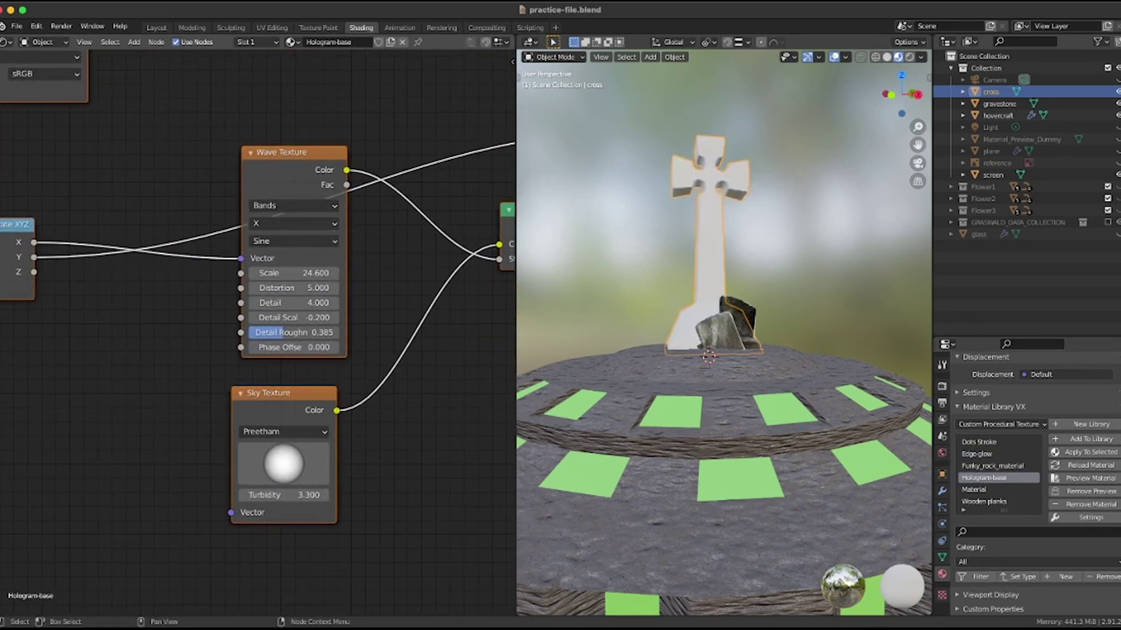
scroll(129, 452, "down", 3)
left_click_drag(60, 309, 505, 226)
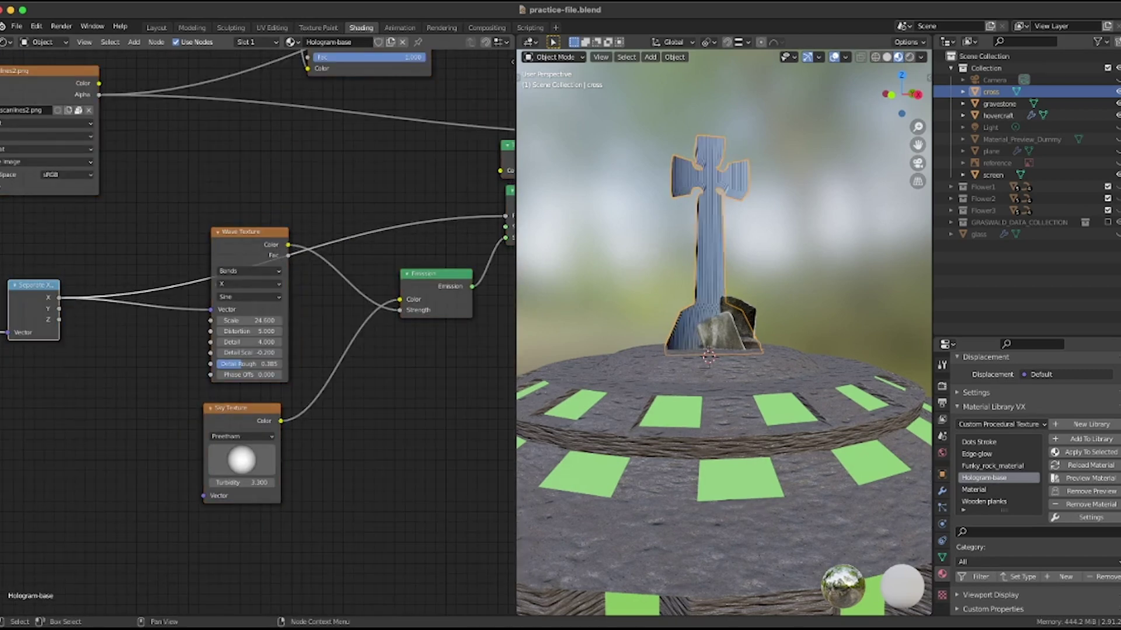
- Switch the Hologram-base material's Sky Texture to Nishita and lower its Ozone value
scroll(241, 484, "up", 4)
left_click(242, 380)
left_click(244, 457)
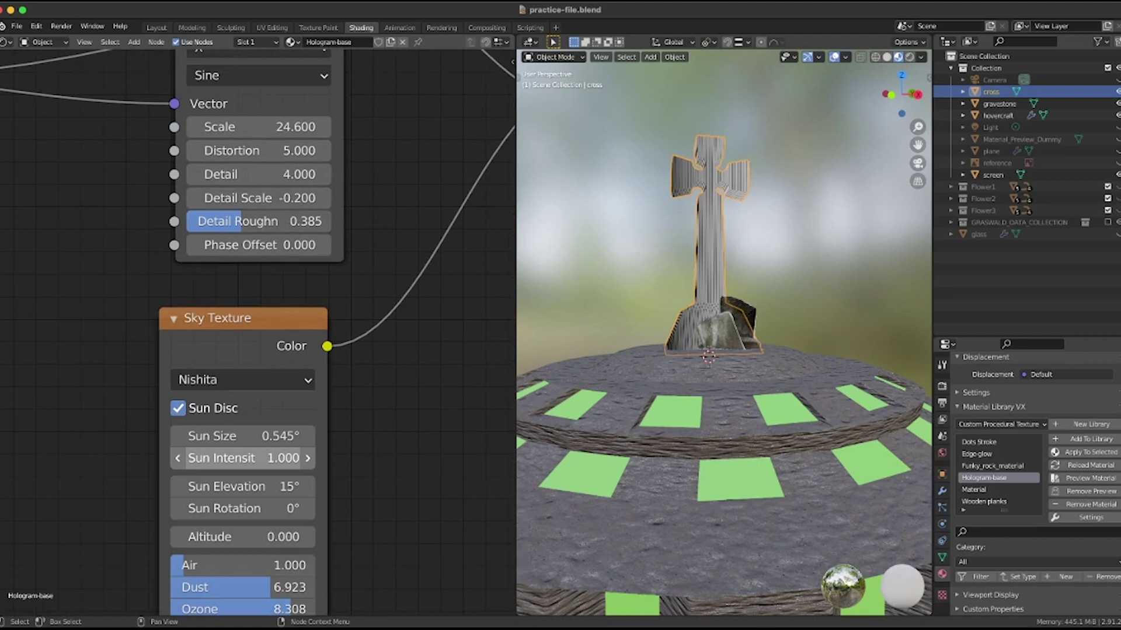
middle_click_drag(242, 607, 248, 507)
left_click_drag(251, 508, 226, 509)
key("Home")
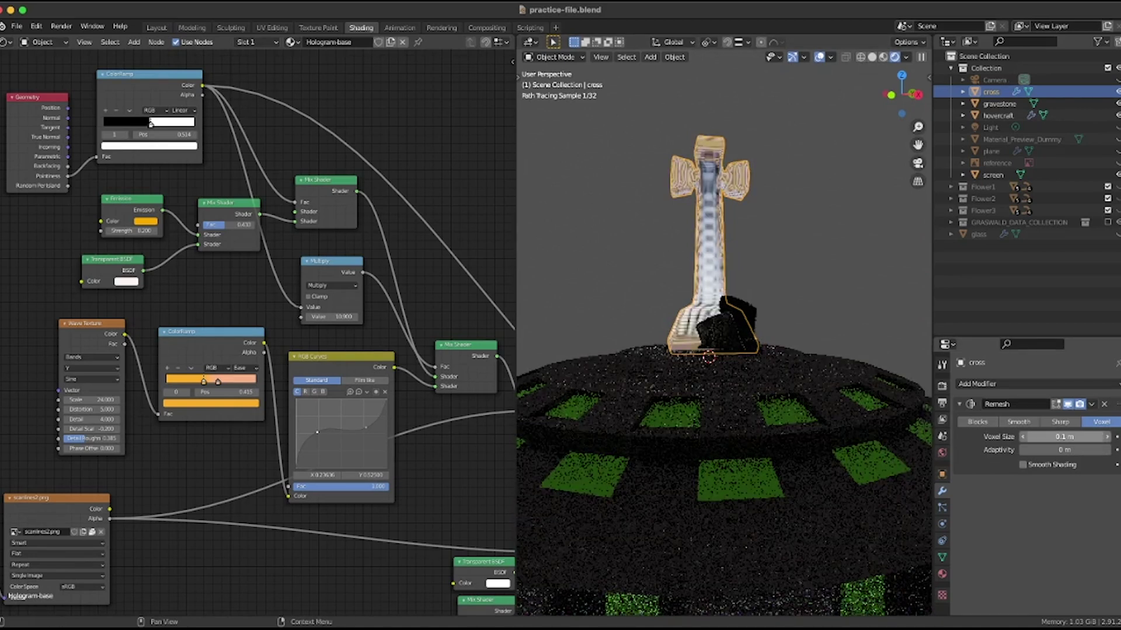
- Set the cross's Remesh modifier Voxel Size to 0.01 m and deselect the cross
left_click(1064, 437)
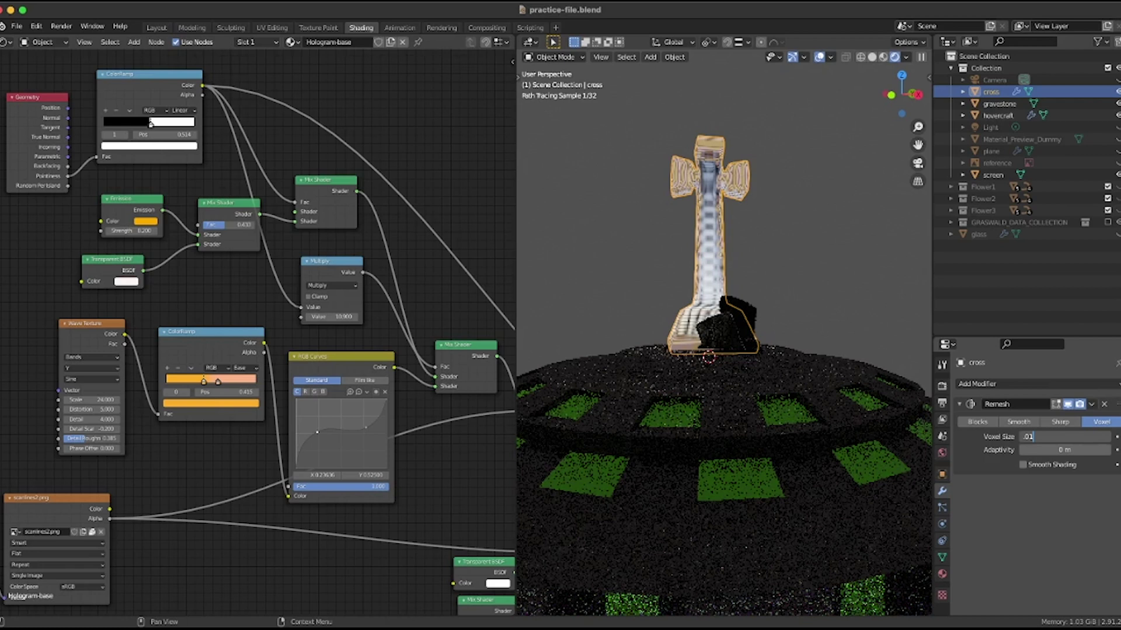
key("Return")
key("Home")
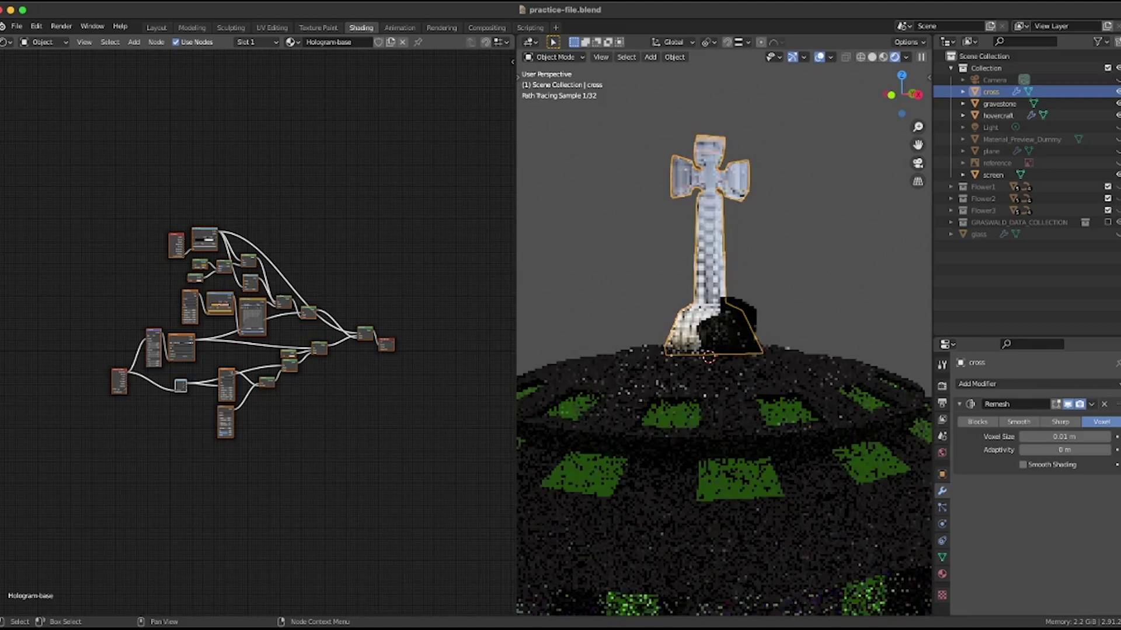
scroll(249, 337, "up", 1)
scroll(253, 338, "up", 3)
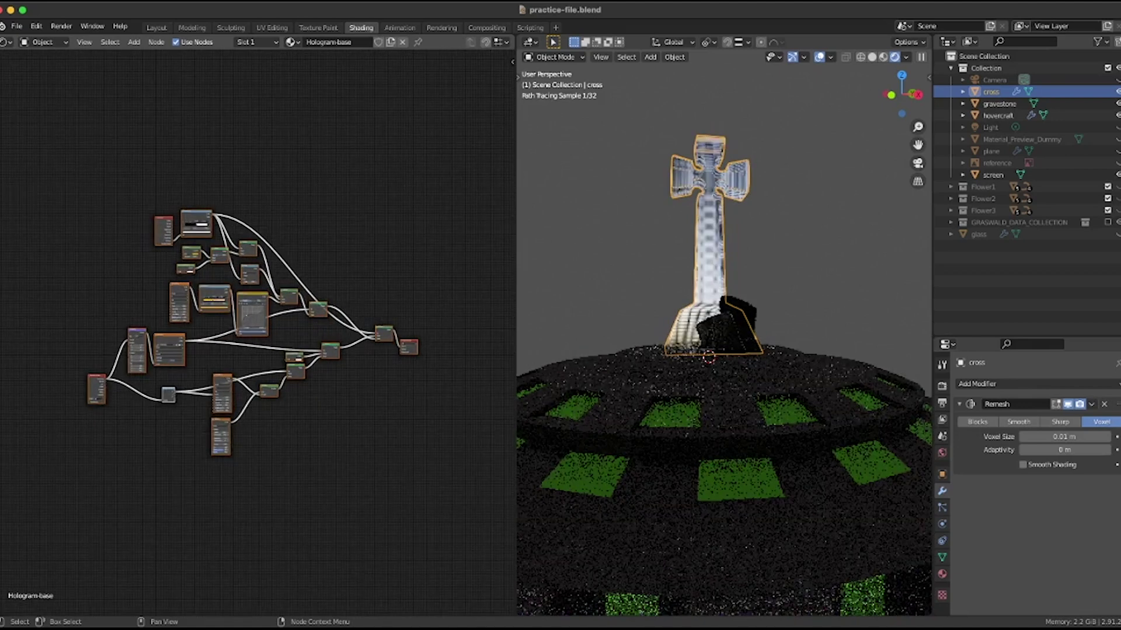
scroll(252, 333, "up", 5)
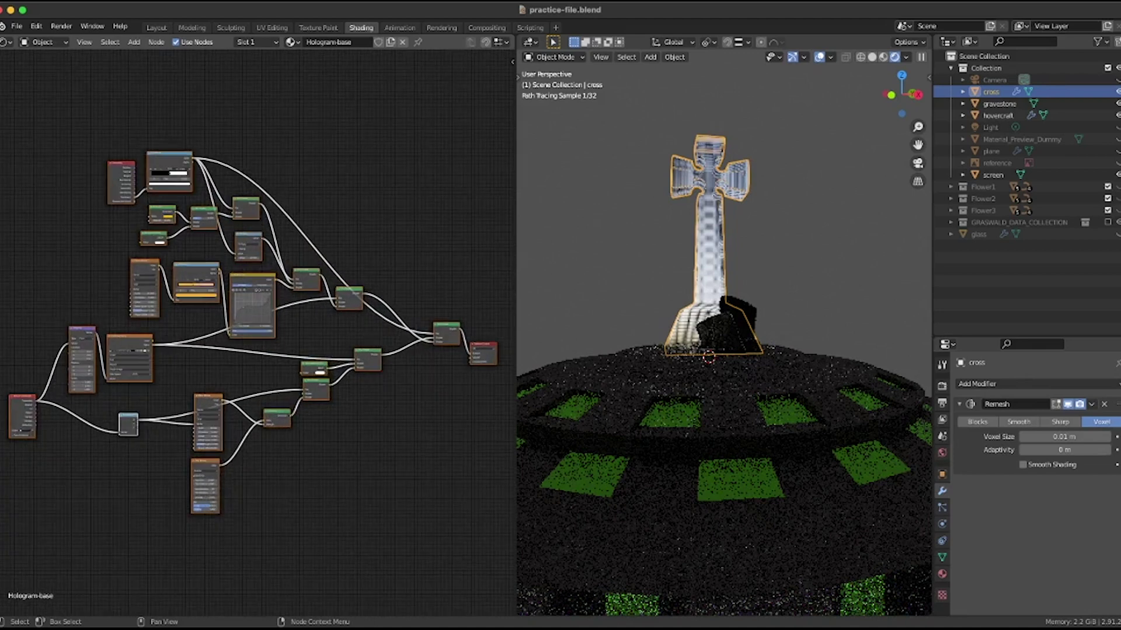
key("alt+a")
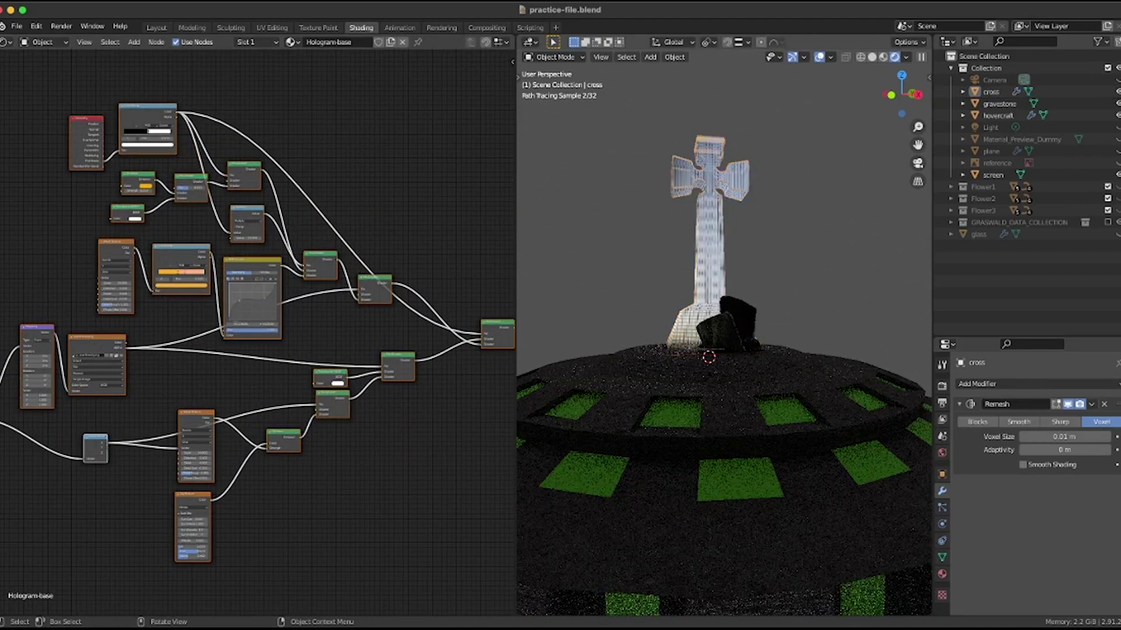
middle_click_drag(724, 333, 724, 332)
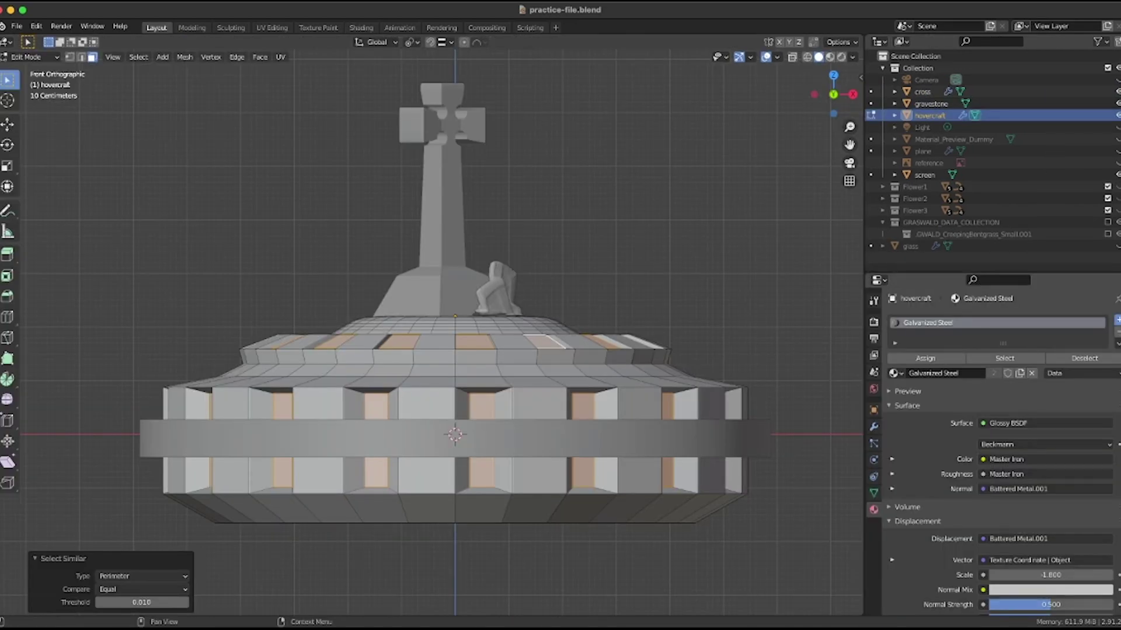
- Add a second material slot to the hovercraft, assign a new material to the selected window faces and name it Holo-window
left_click(1117, 319)
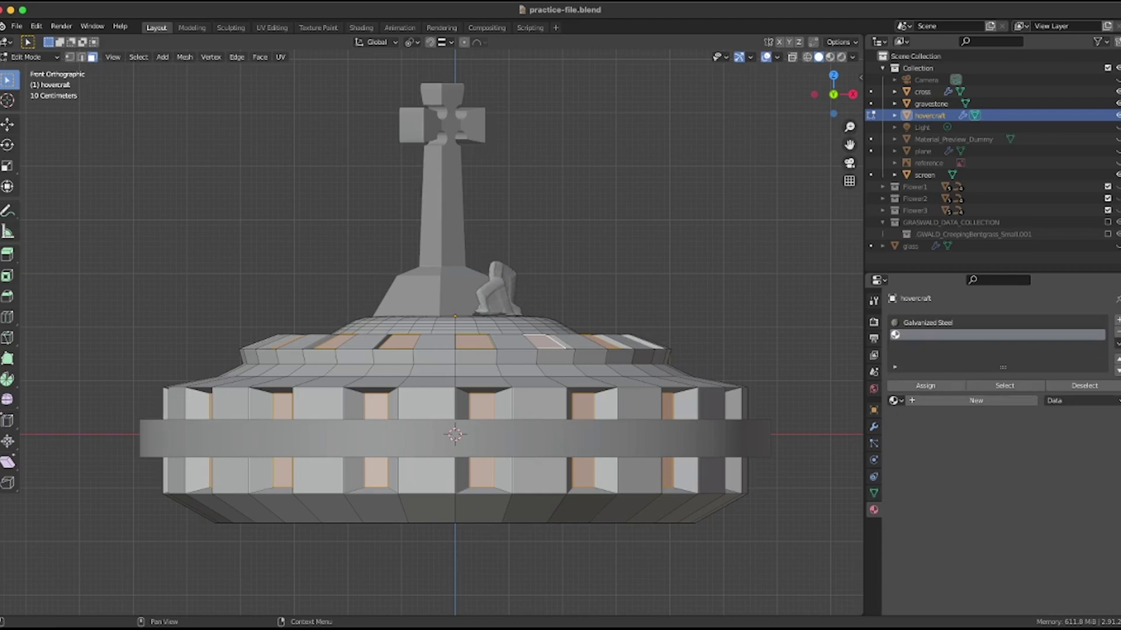
left_click(925, 385)
left_click(976, 401)
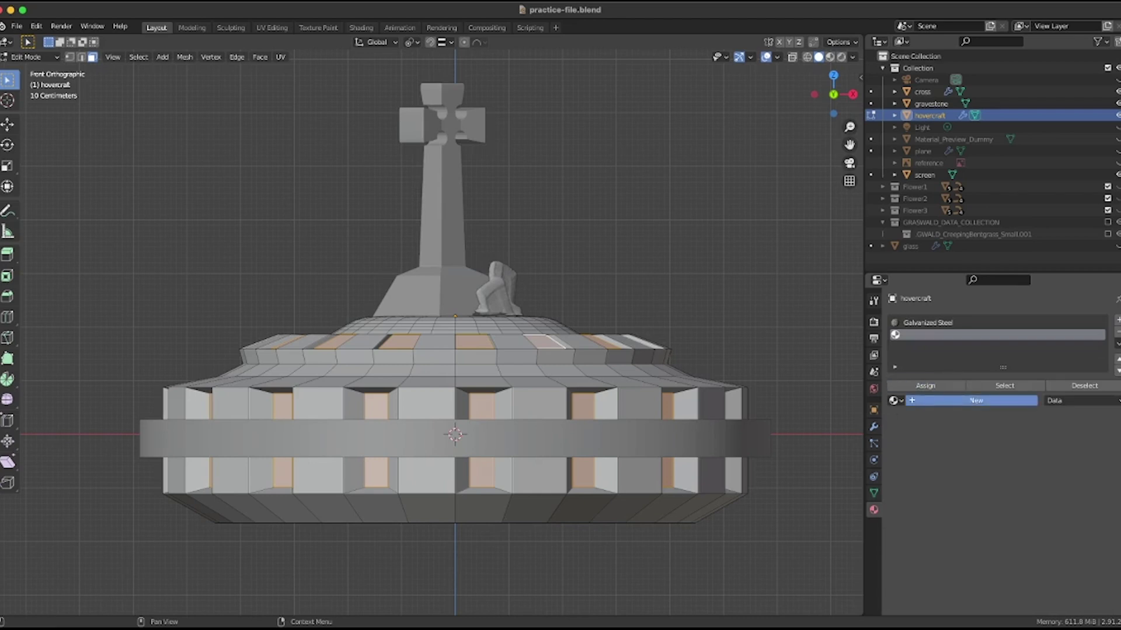
left_click(925, 385)
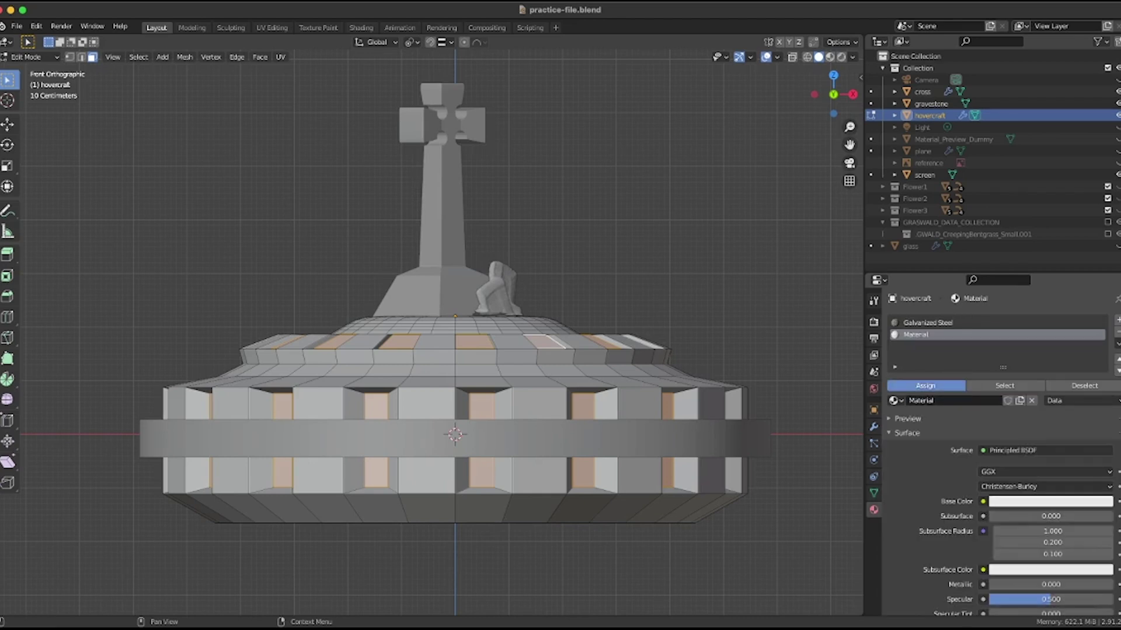
left_click(954, 400)
type("Holo-window")
key("Return")
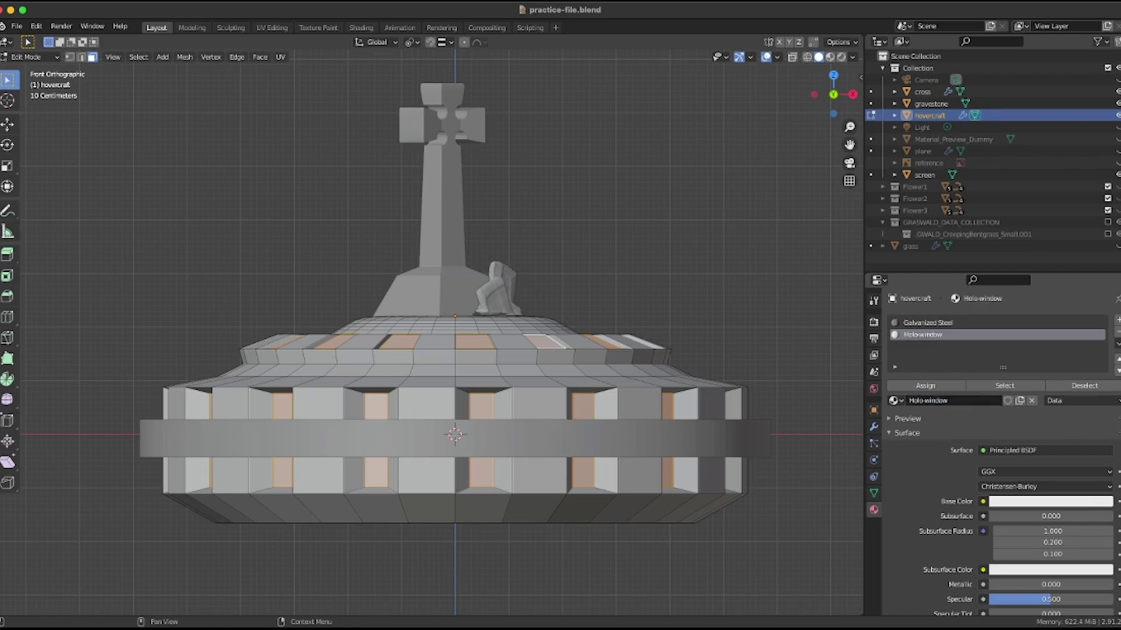
- In the Holo-window material's shader nodes, add Texture Coordinate, Sky Texture, Wave Texture and Emission nodes
left_click(361, 27)
key("shift+a")
type("te")
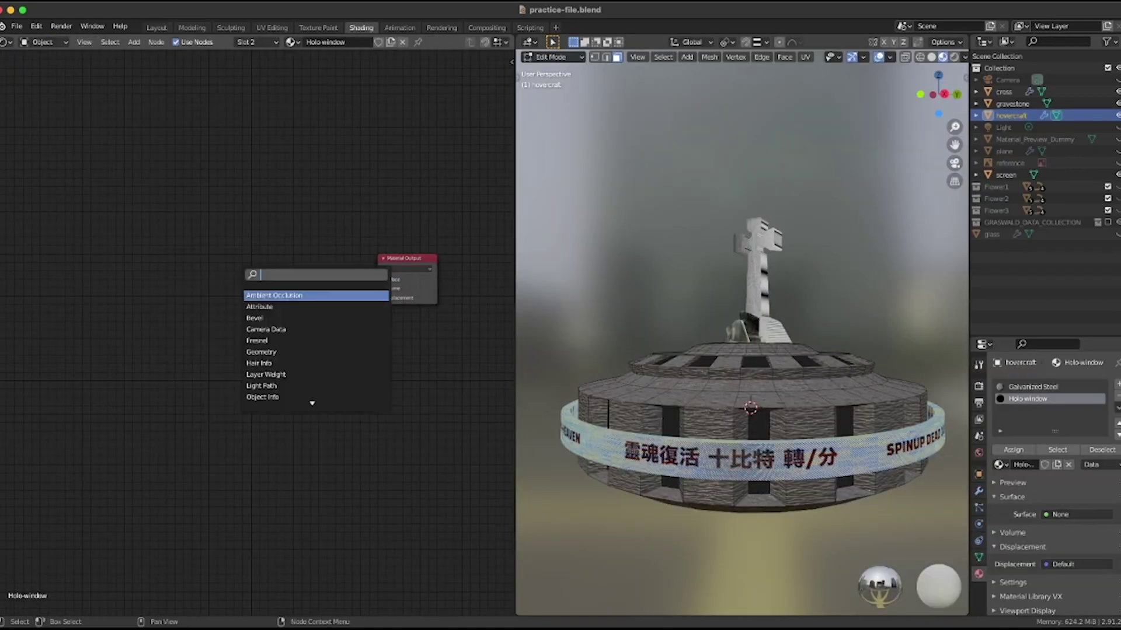
key("Return")
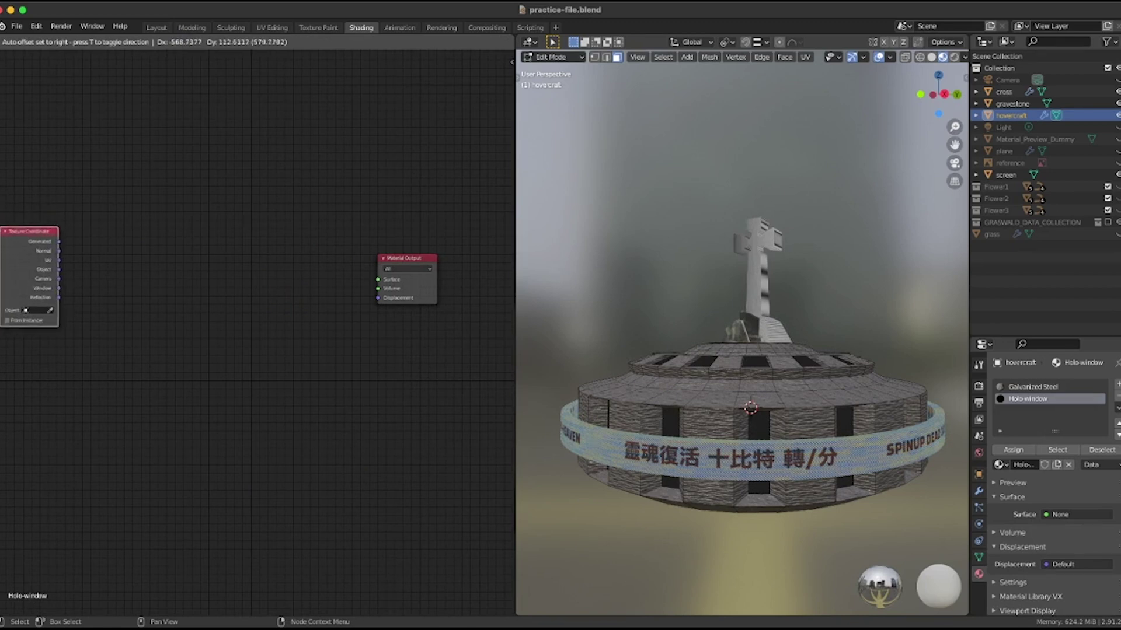
left_click(31, 257)
left_click(117, 274)
key("shift+a")
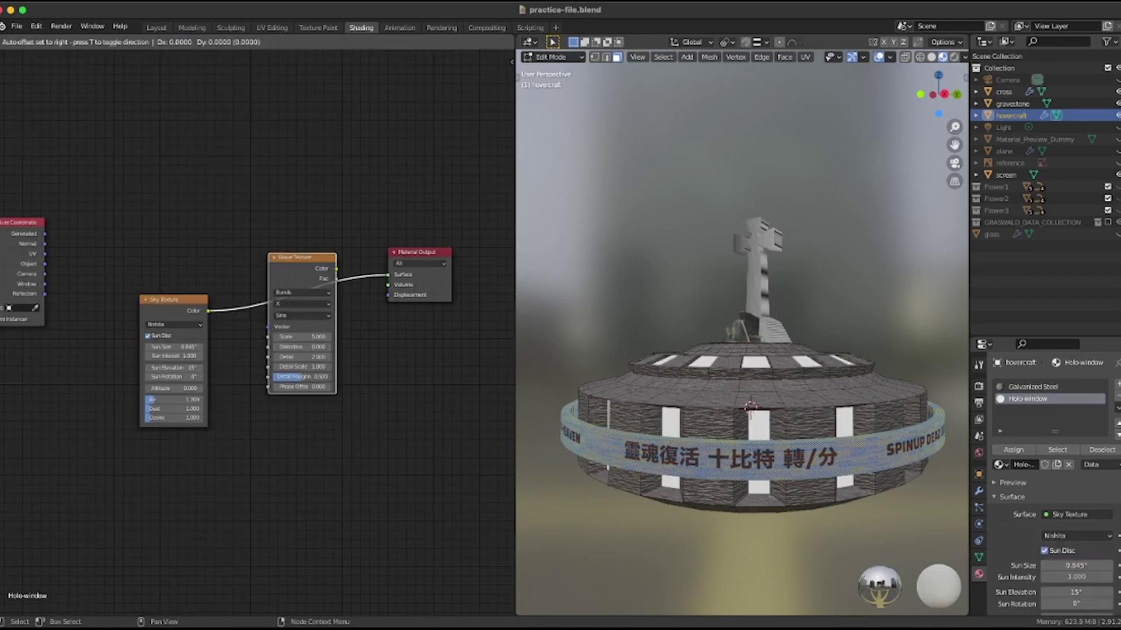
key("Return")
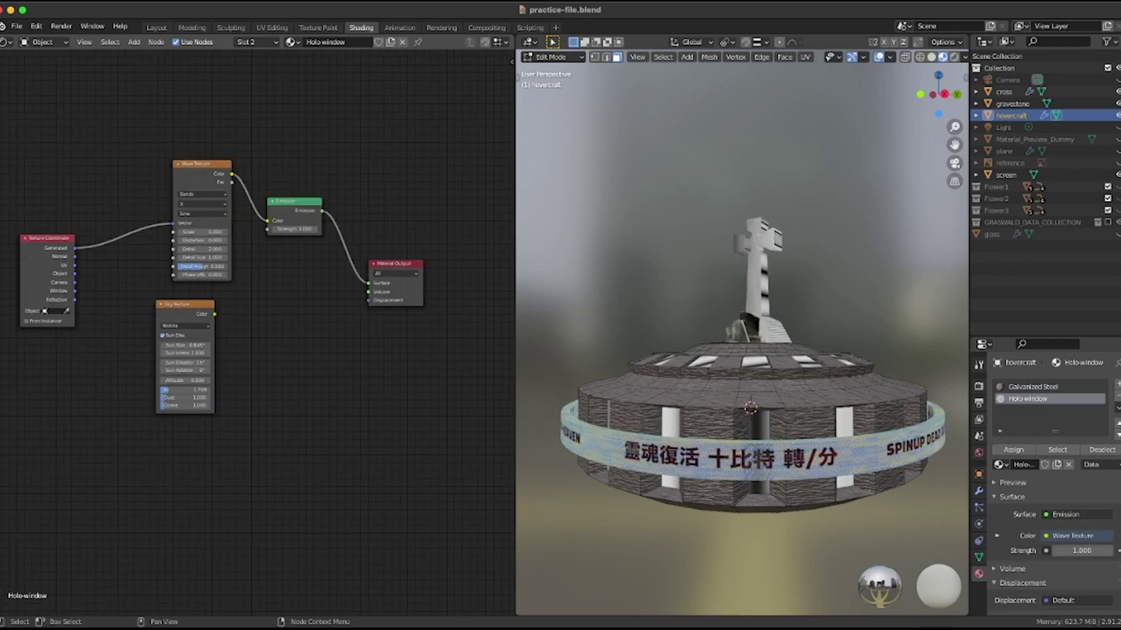
- Add a Separate XYZ node between Texture Coordinate and Wave Texture, feeding its Z output into the Wave Texture's Vector
key("shift+a")
type("sep")
key("Return")
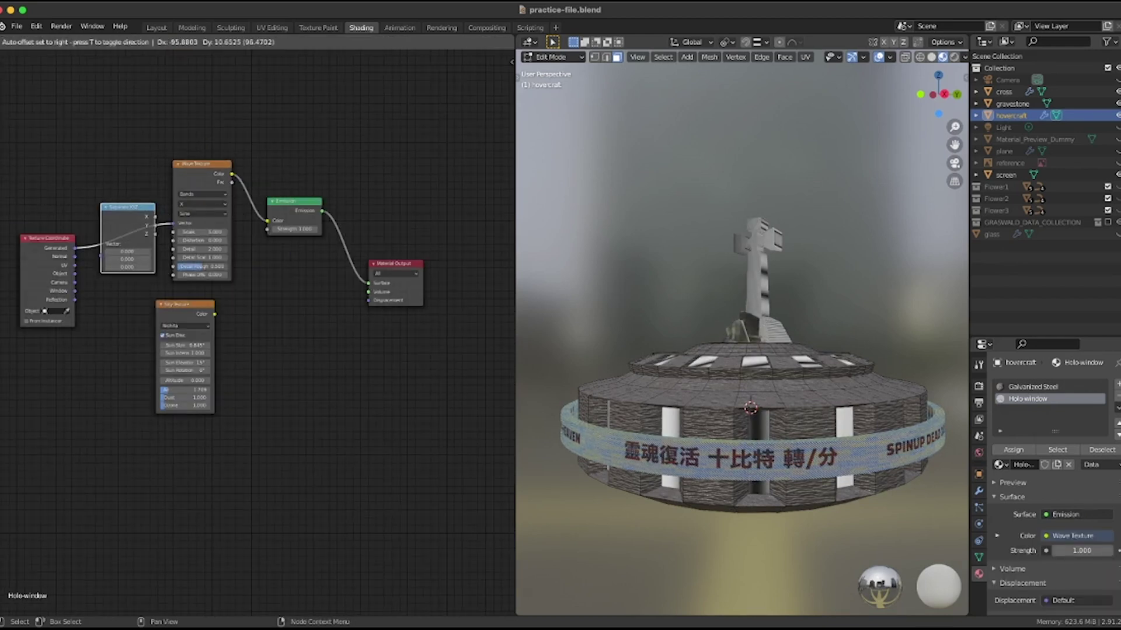
left_click(98, 205)
left_click_drag(162, 234, 192, 223)
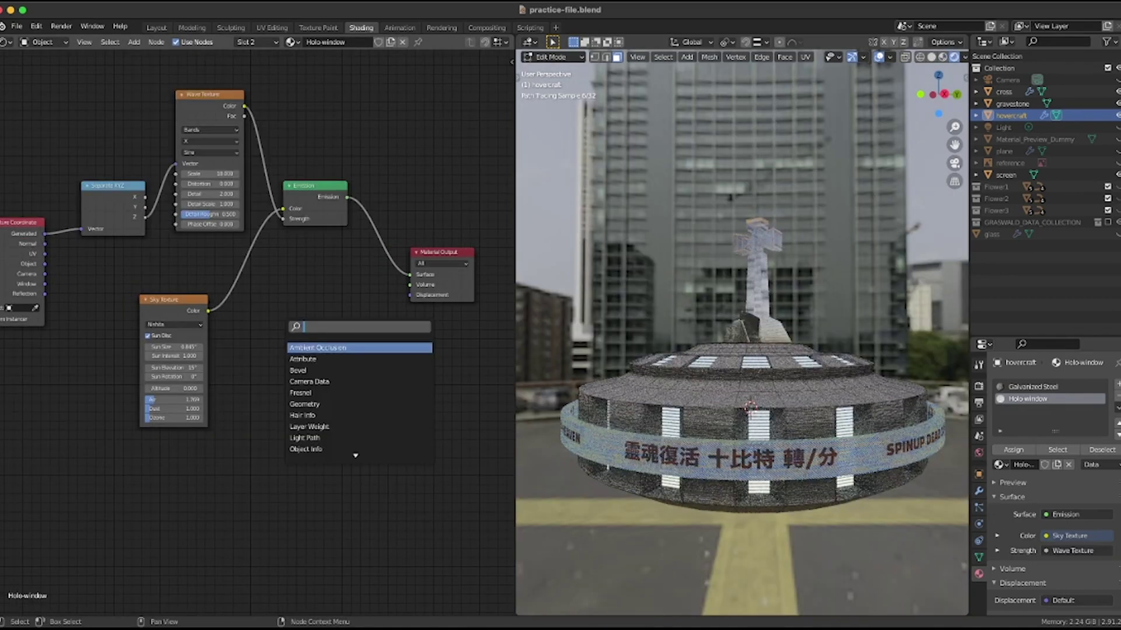
- Add Mix Shader and Transparent BSDF nodes to Holo-window and link the Transparent BSDF to the Mix Shader's first Shader input
left_click(356, 345)
left_click(411, 160)
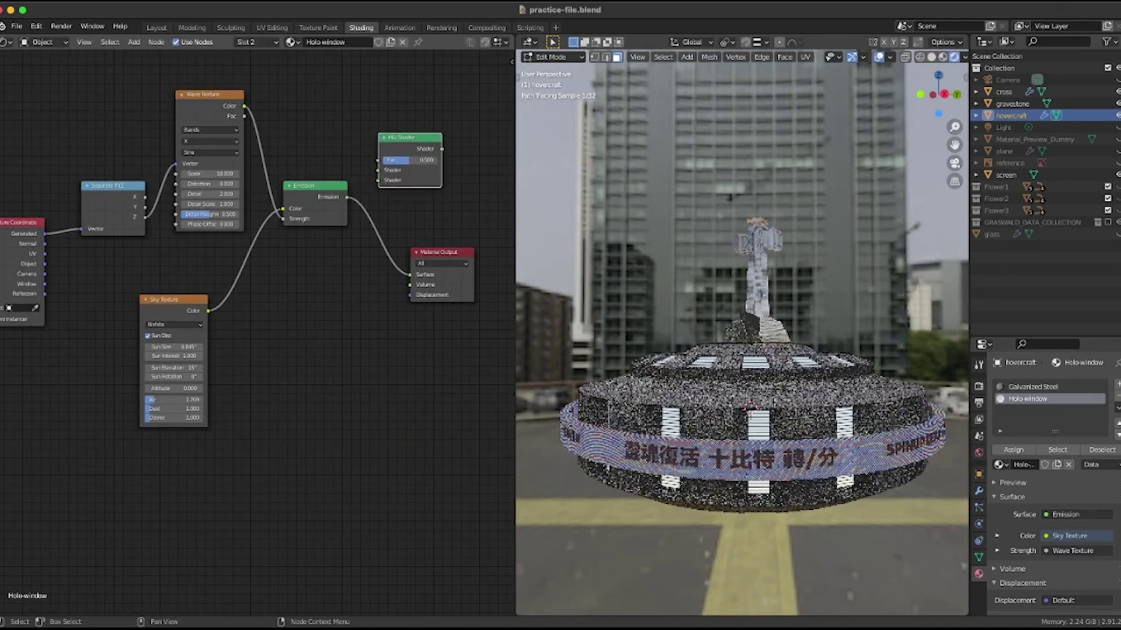
left_click(348, 197)
key("shift+a")
left_click(310, 121)
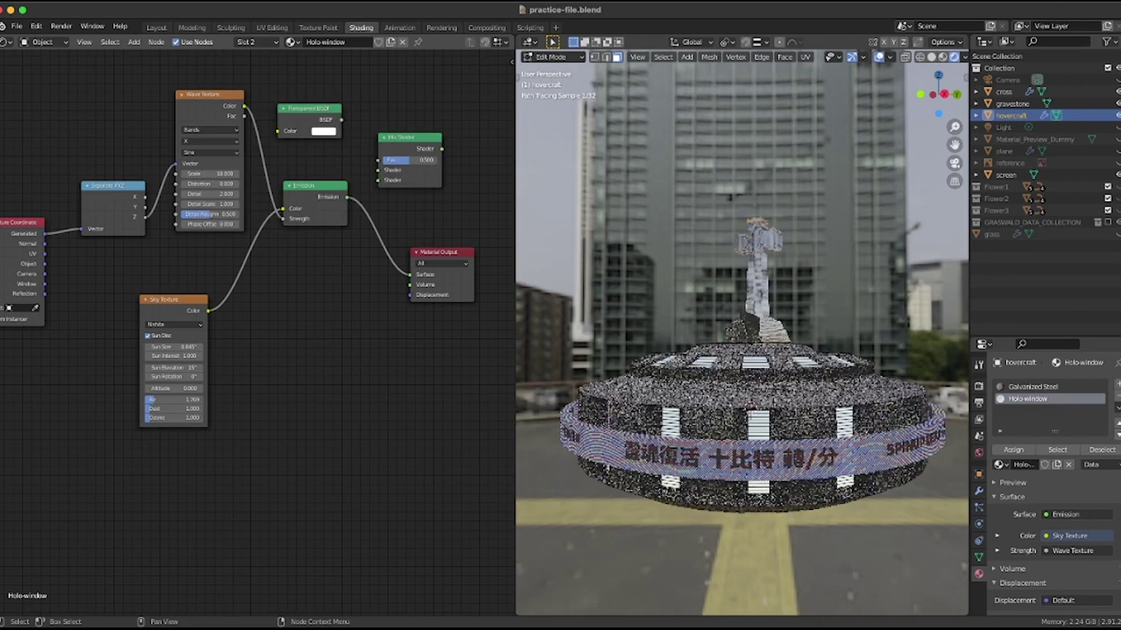
left_click_drag(341, 120, 379, 170)
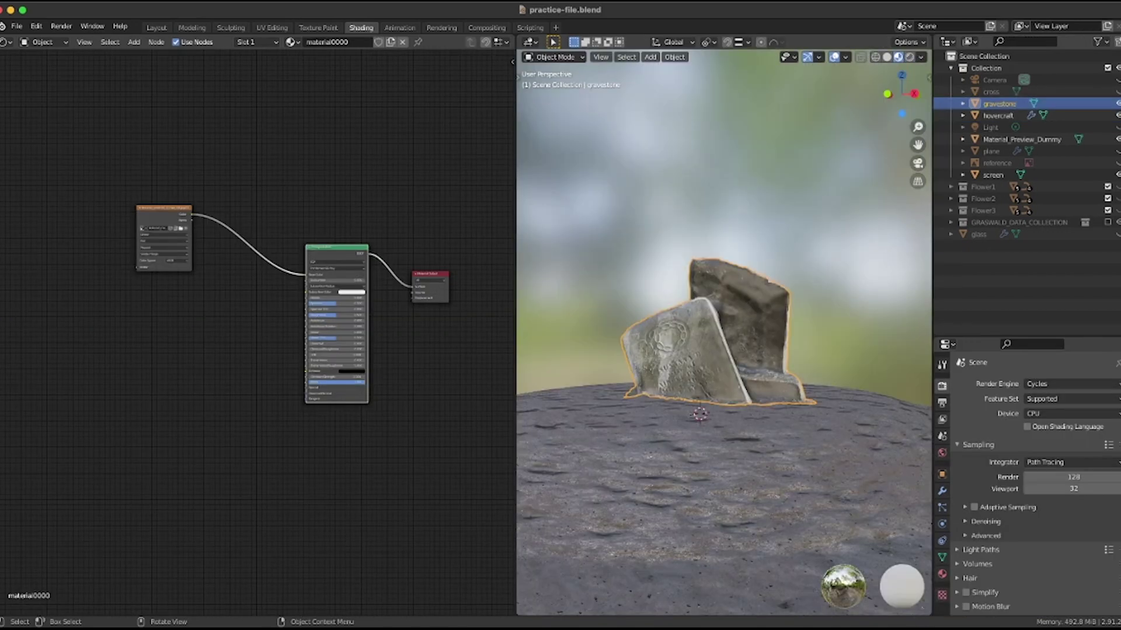
- Move the gravestone material's image texture node closer to the Principled BSDF node
scroll(376, 300, "up", 7)
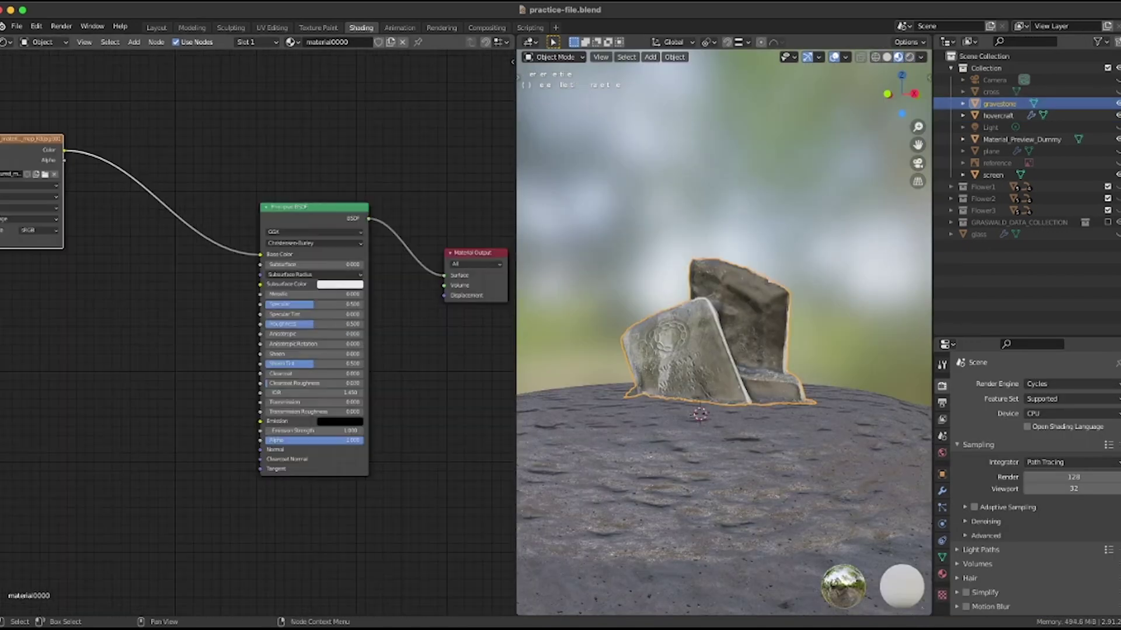
left_click_drag(34, 138, 174, 171)
middle_click_drag(386, 327, 374, 322)
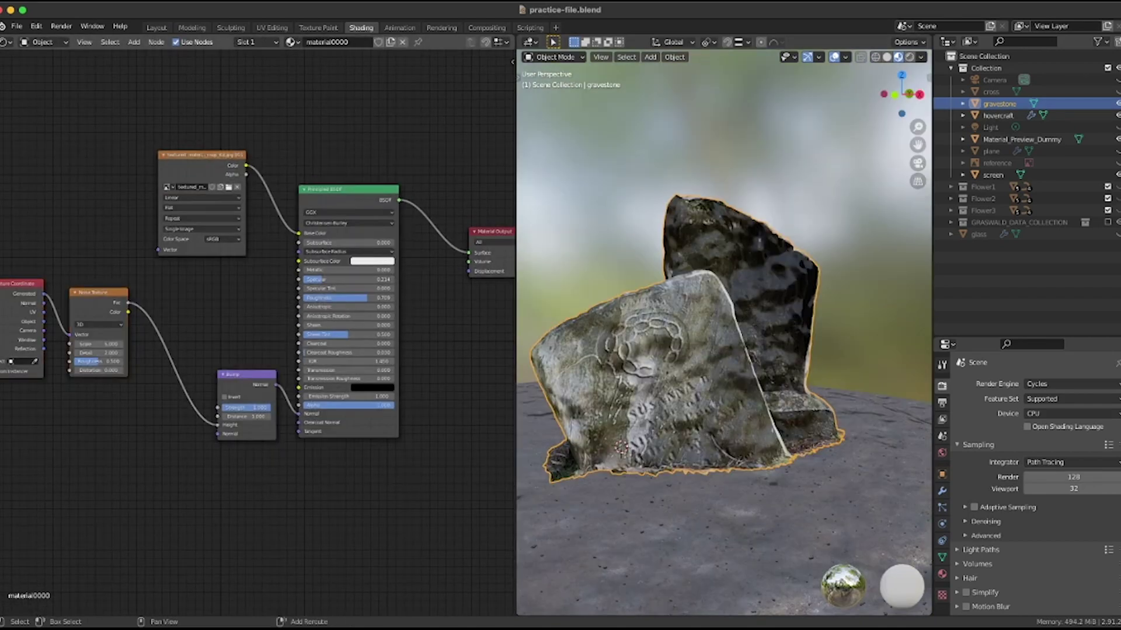
- Insert a ColorRamp node between the gravestone material's Noise Texture and Bump nodes
key("shift+a")
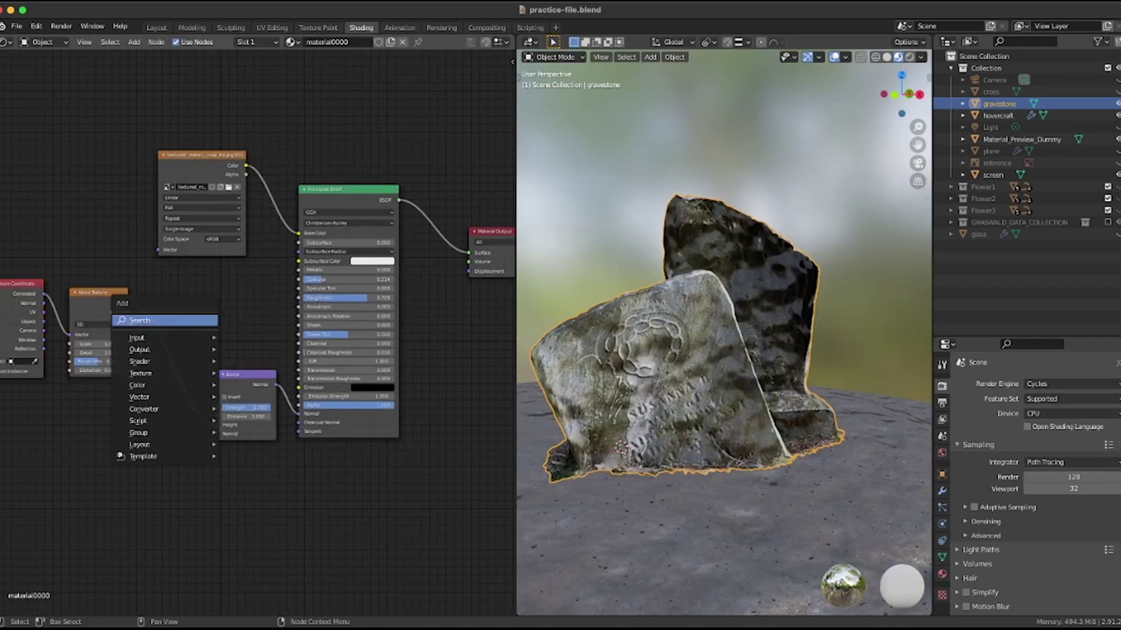
left_click(199, 321)
type("color")
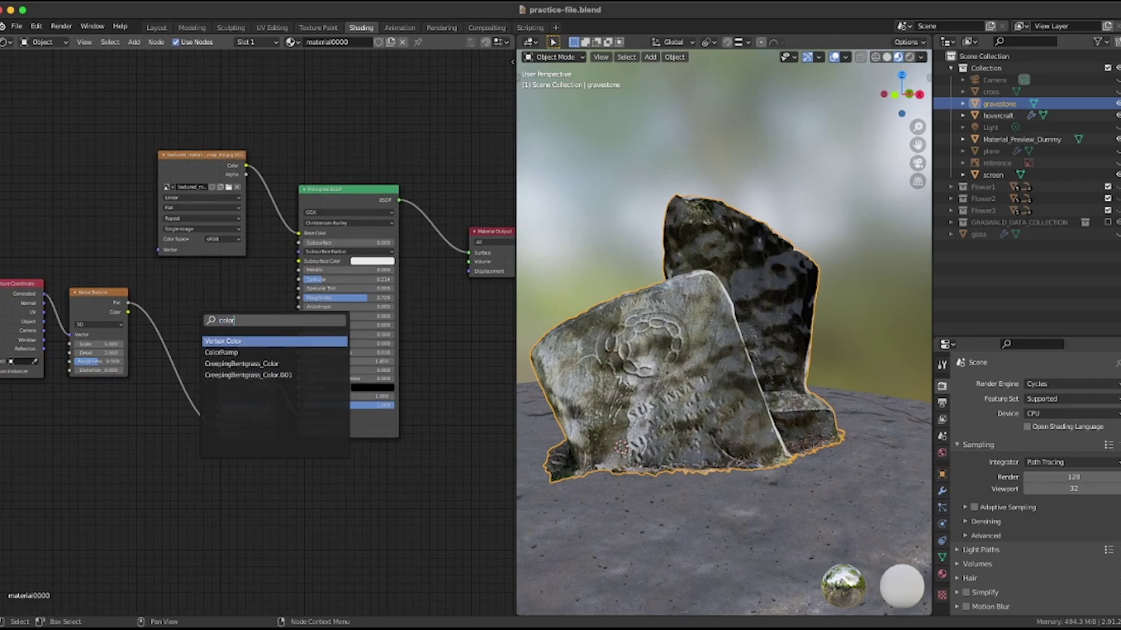
key("Down")
key("Return")
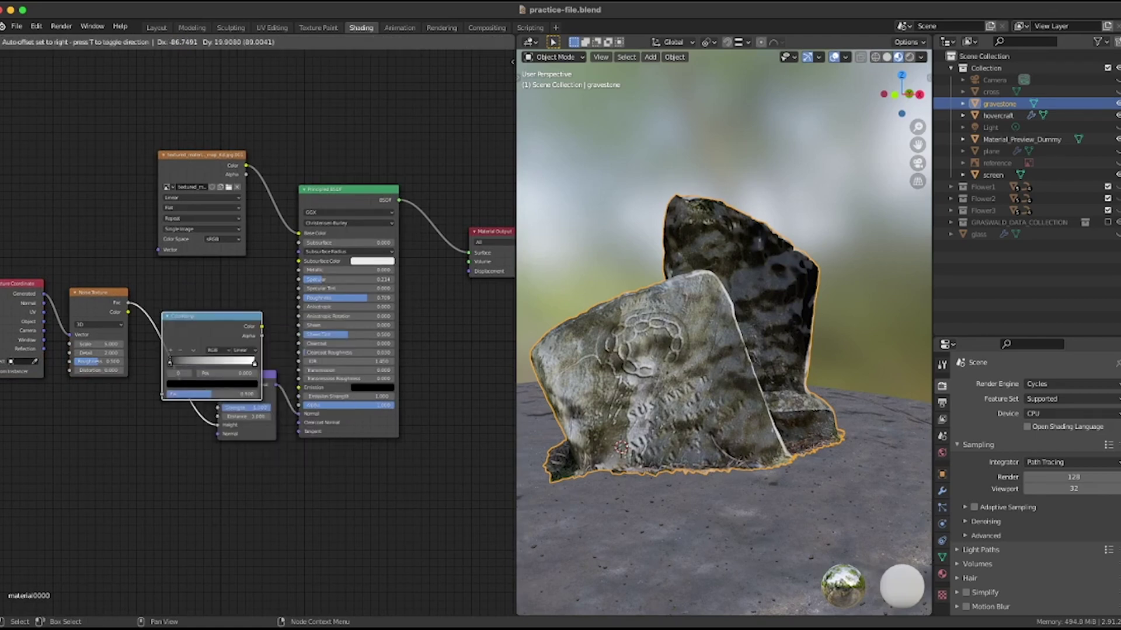
left_click(132, 304)
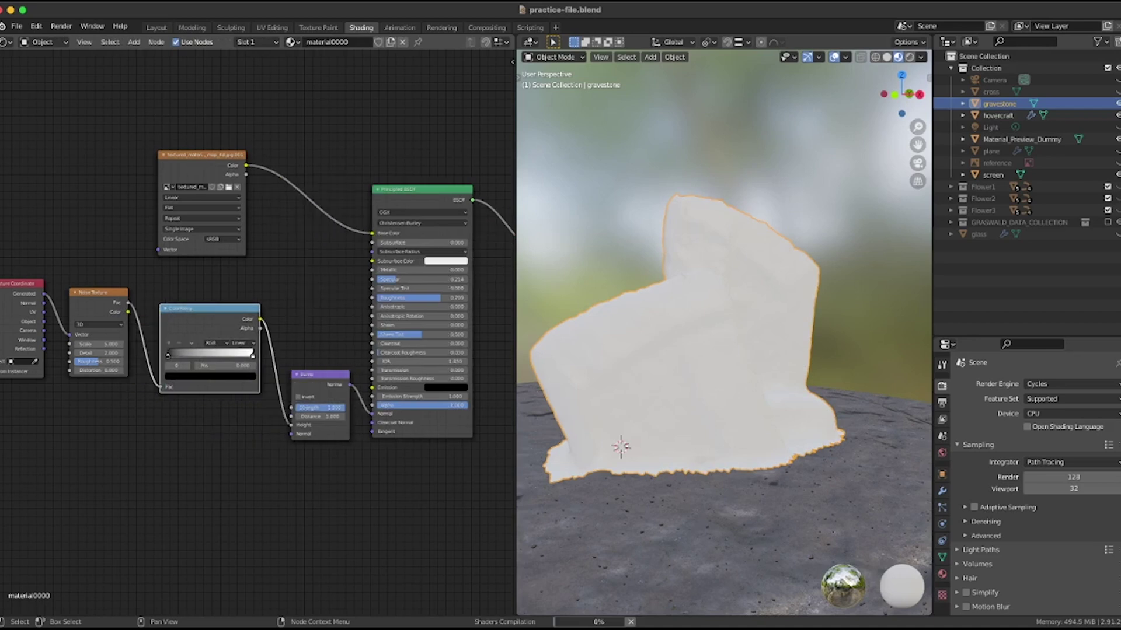
- Preview the ColorRamp output on the gravestone and set the Noise Texture's Scale to 80, Detail to 4 and Roughness to 1
left_click(204, 320, "ctrl+shift")
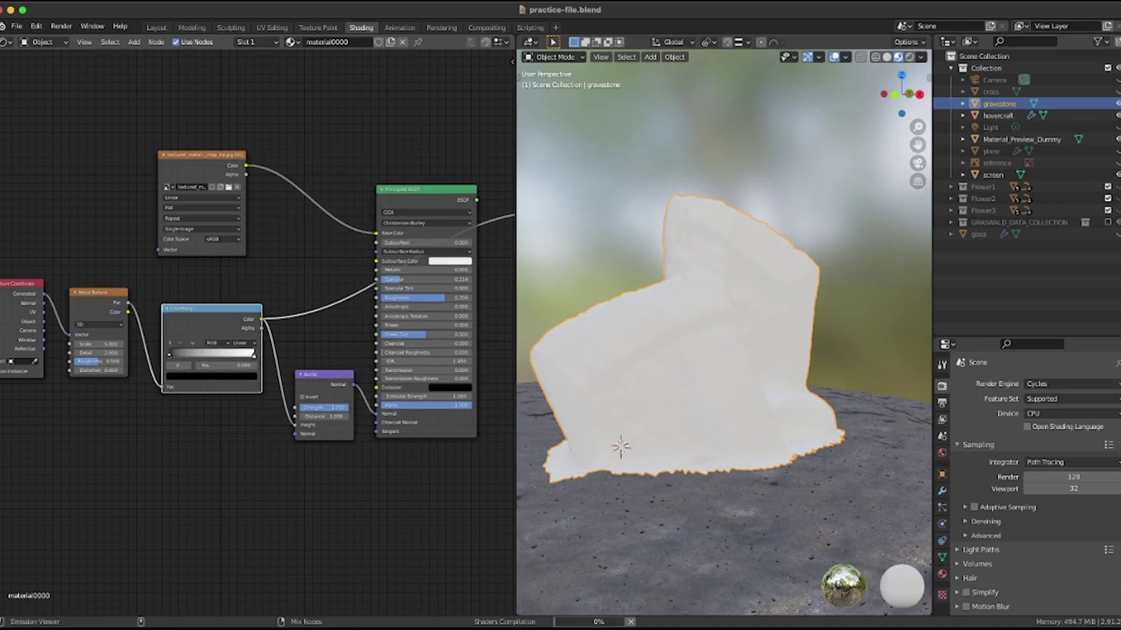
scroll(257, 332, "up", 2)
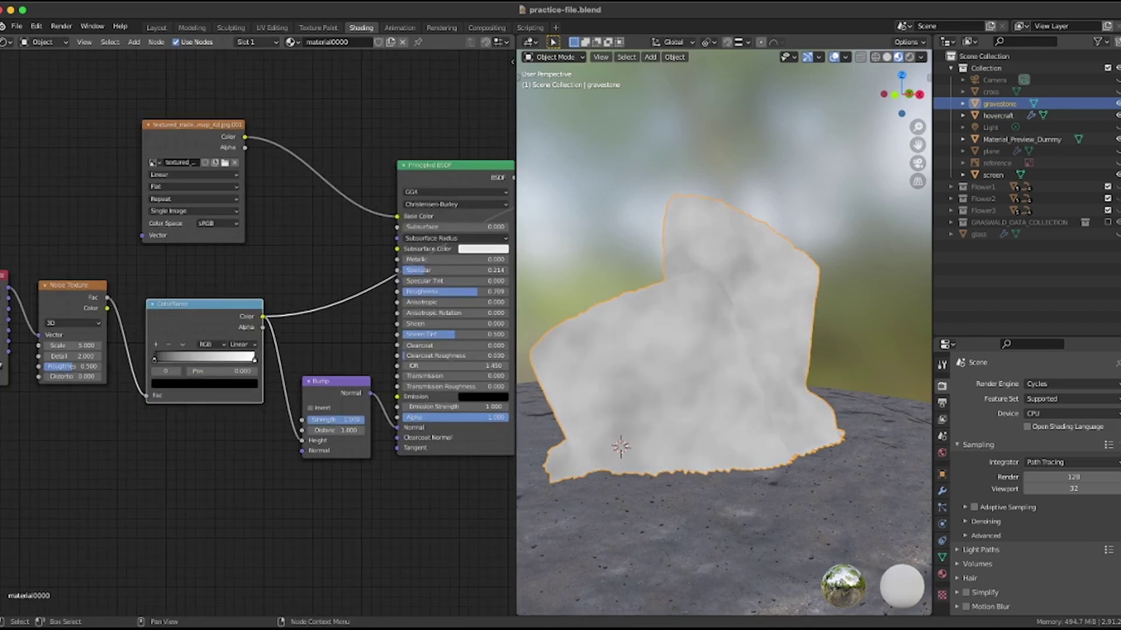
left_click(72, 286)
middle_click_drag(76, 291, 257, 293)
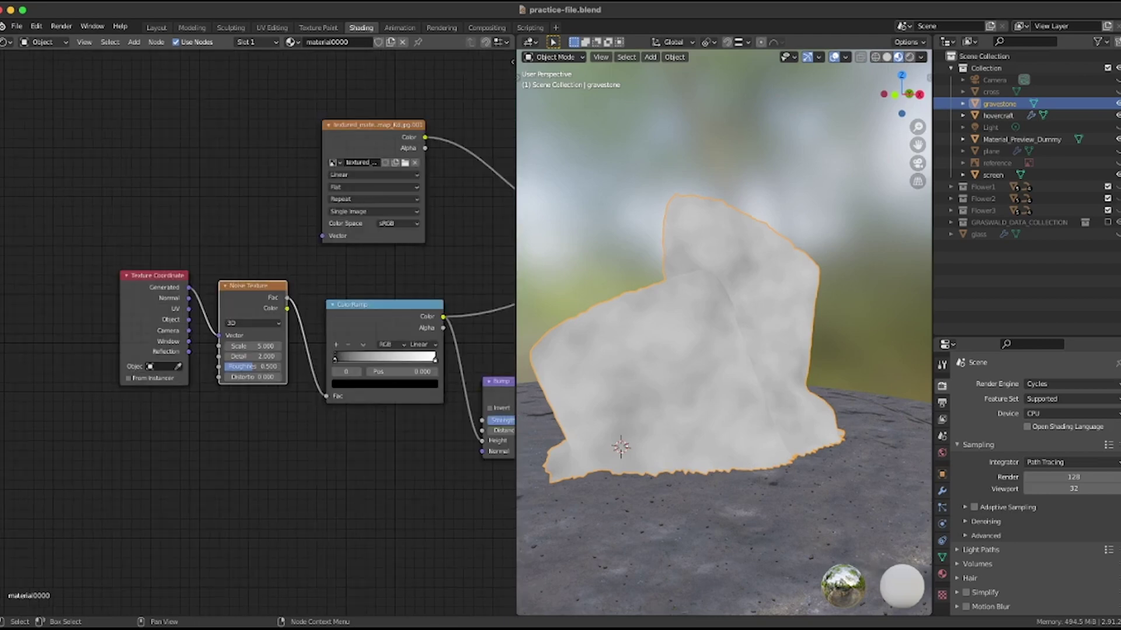
scroll(252, 331, "up", 6)
left_click_drag(254, 355, 286, 354)
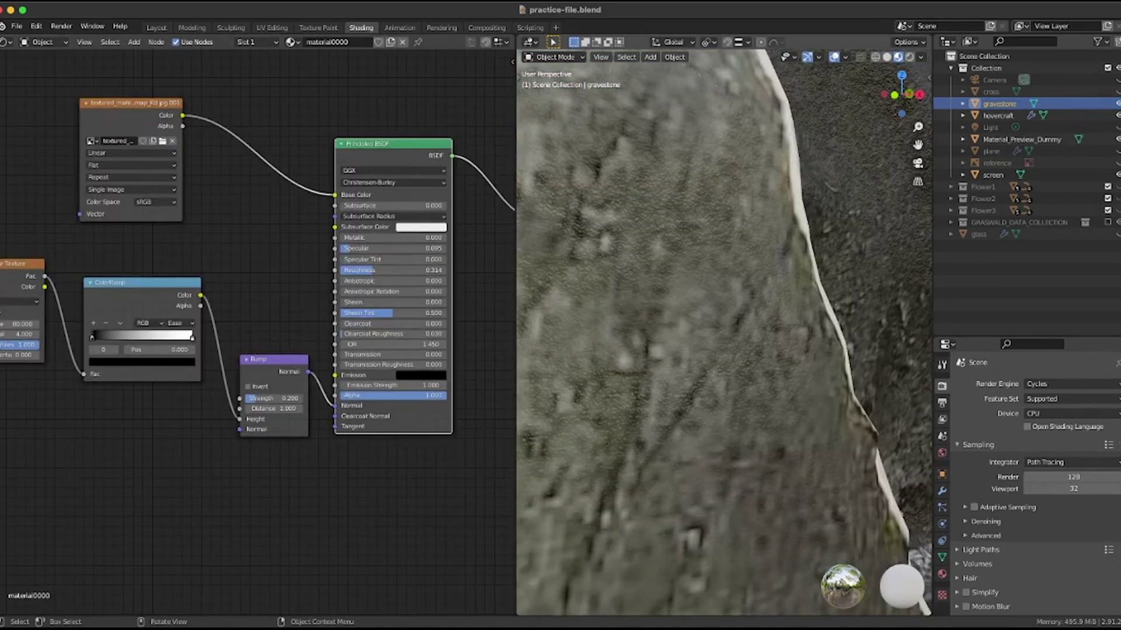
scroll(724, 333, "down", 5)
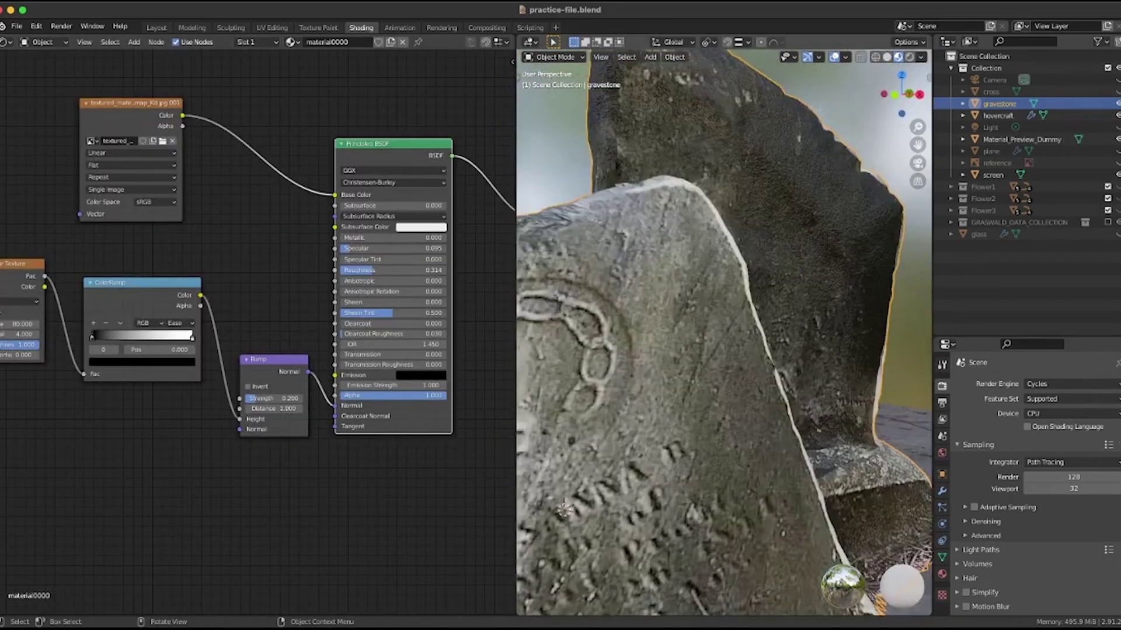
middle_click_drag(723, 333, 753, 332)
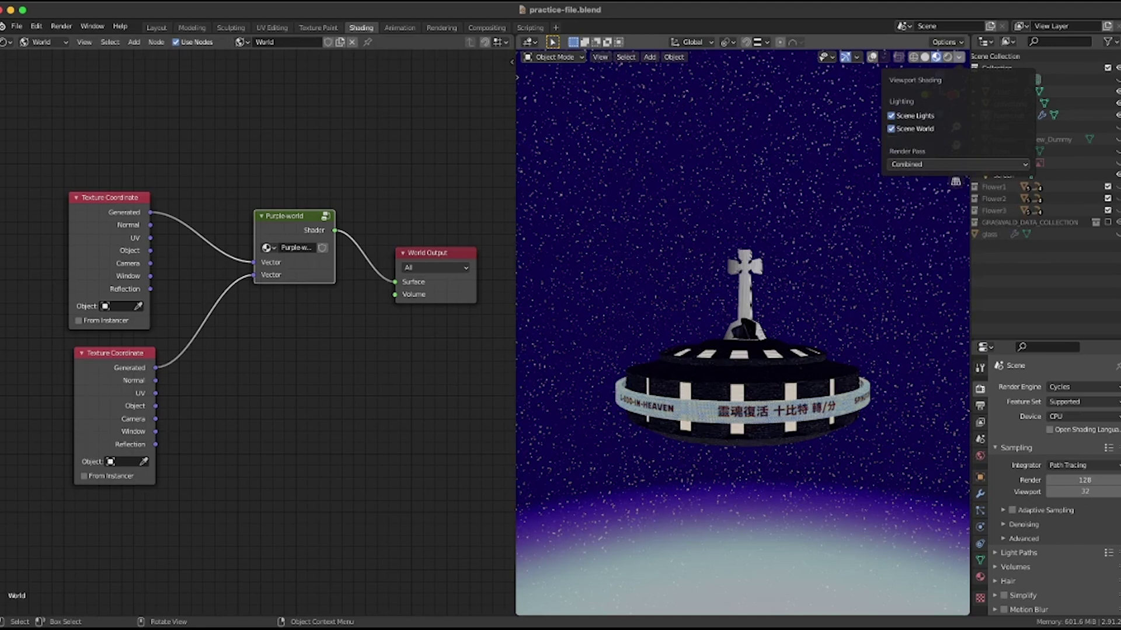
- Open the world's Purple-world node group and examine its gradient, noise and ColorRamp nodes
key("Tab")
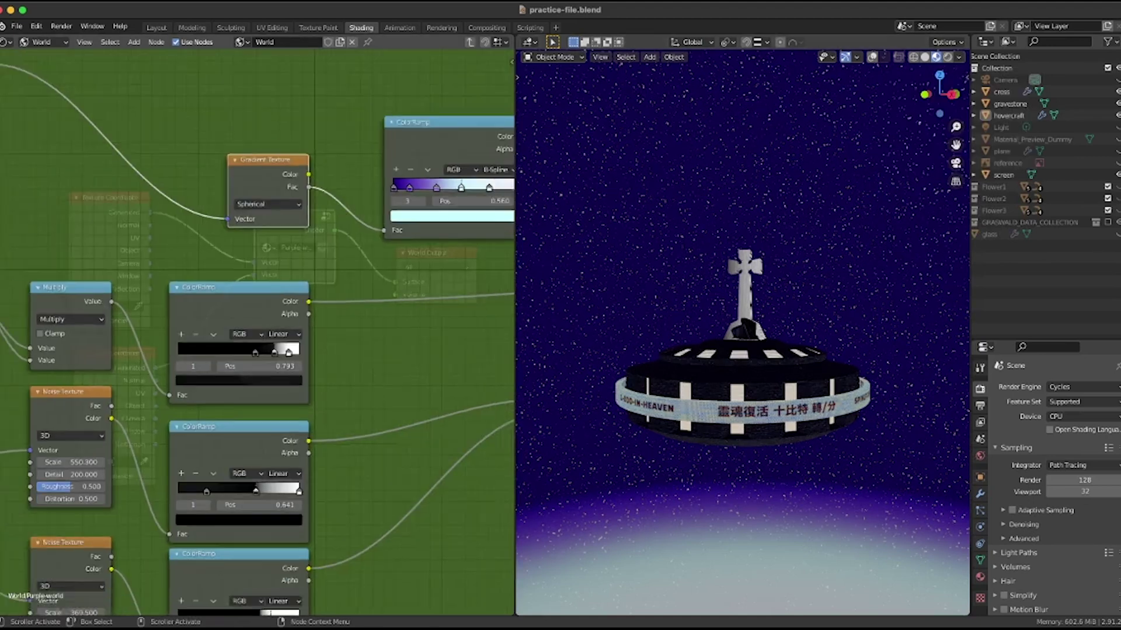
scroll(255, 332, "down", 8)
scroll(255, 332, "up", 6)
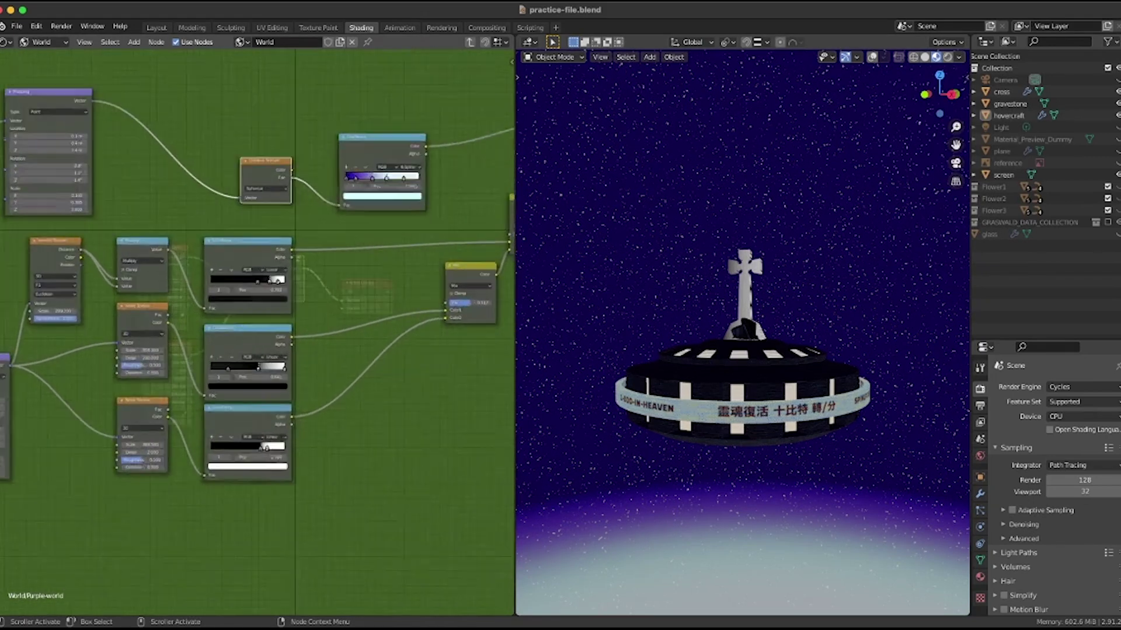
- Adjust the stops of the ColorRamp fed by the Gradient Texture in the Purple-world group, placing stop 1 at about 0.151
middle_click_drag(255, 332, 338, 289)
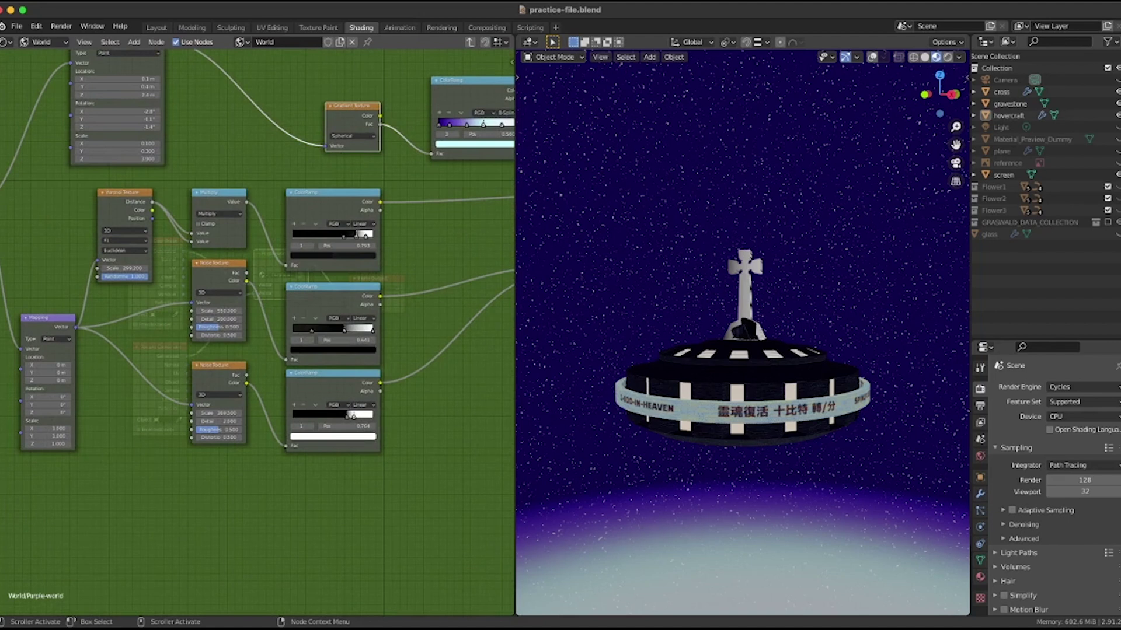
middle_click_drag(385, 262, 128, 359)
middle_click_drag(444, 251, 355, 320)
scroll(373, 315, "down", 5)
middle_click_drag(58, 324, 241, 314)
scroll(192, 314, "up", 8)
middle_click_drag(409, 327, 107, 317)
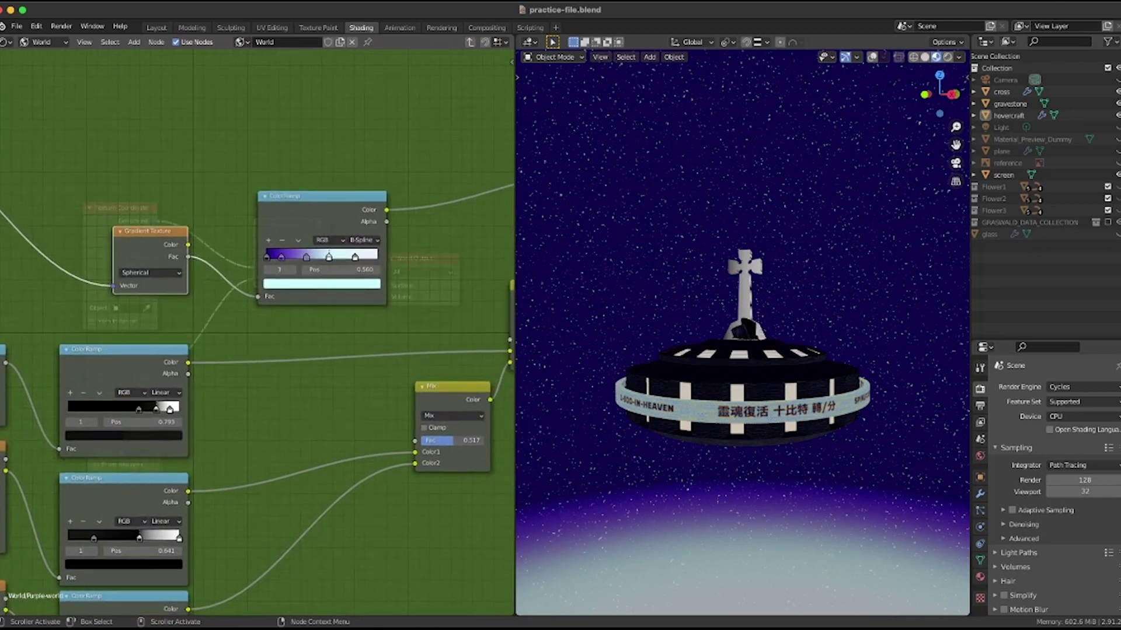
left_click_drag(329, 257, 294, 258)
left_click_drag(298, 257, 290, 257)
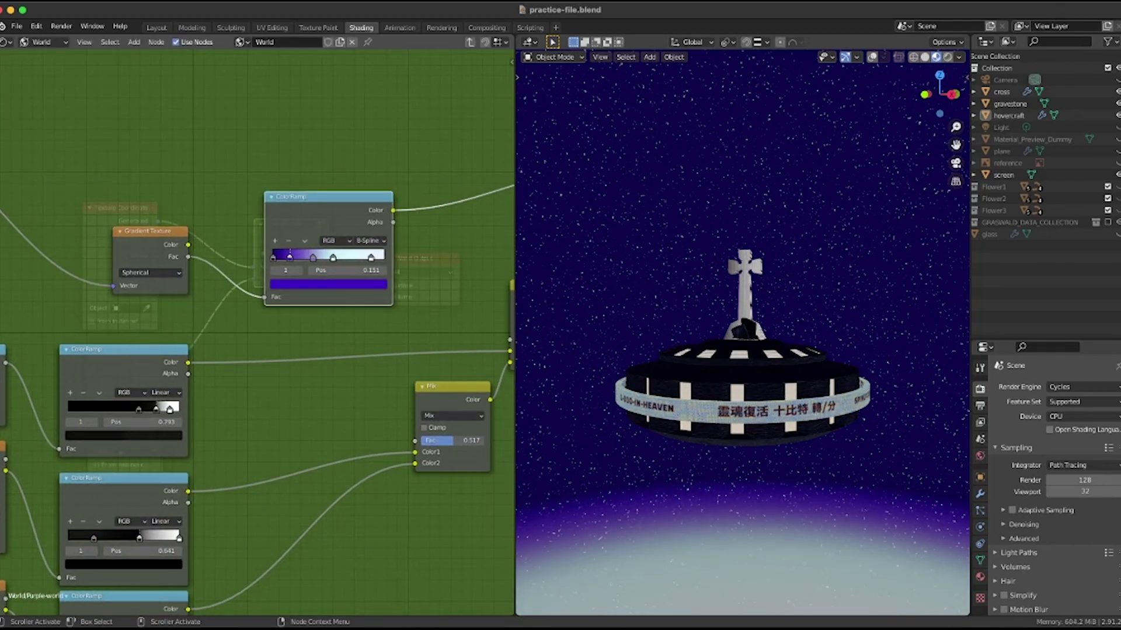
- Try the Linear and Diagonal types on the world's Gradient Texture and return it to Spherical
scroll(258, 333, "down", 4)
left_click(177, 289)
left_click(172, 339)
scroll(207, 321, "up", 3)
left_click(148, 256)
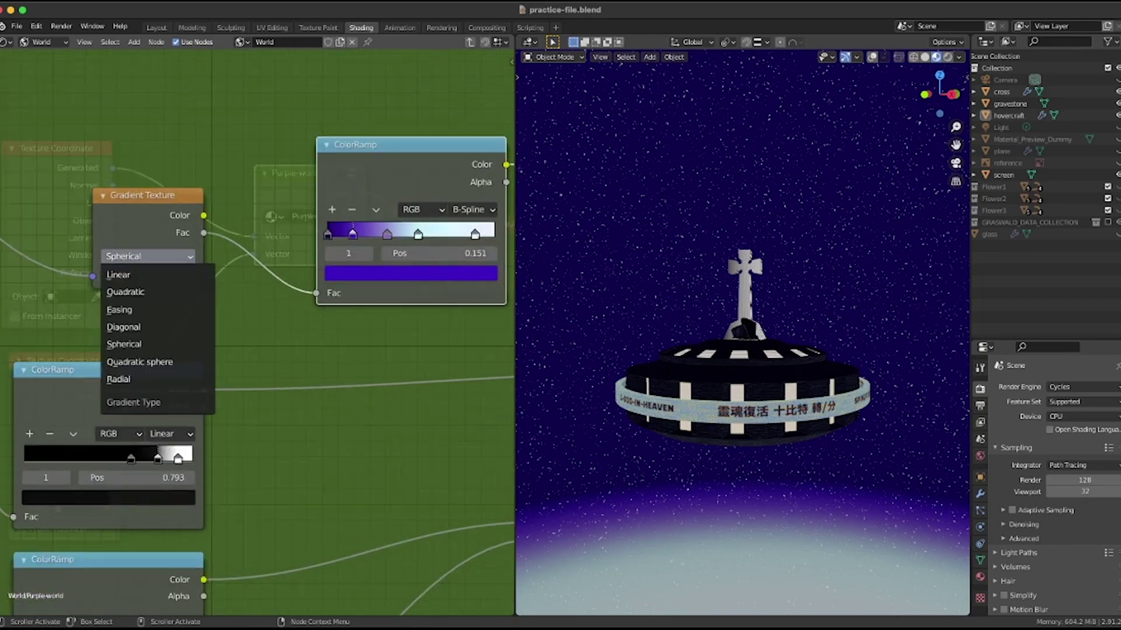
left_click(128, 275)
left_click(148, 257)
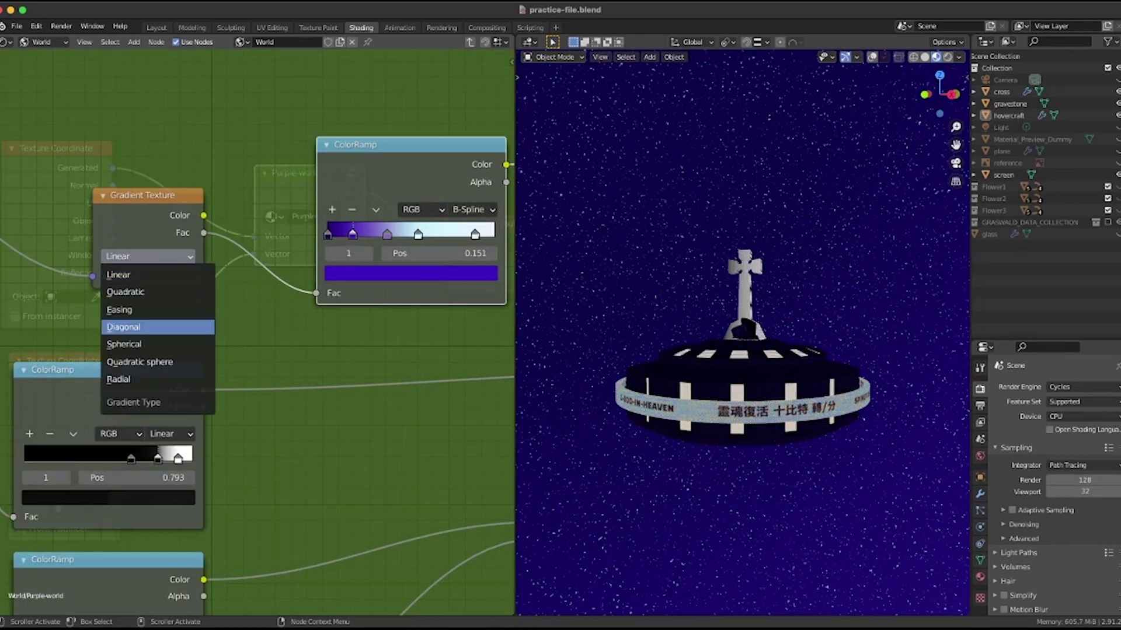
left_click(124, 327)
left_click(148, 256)
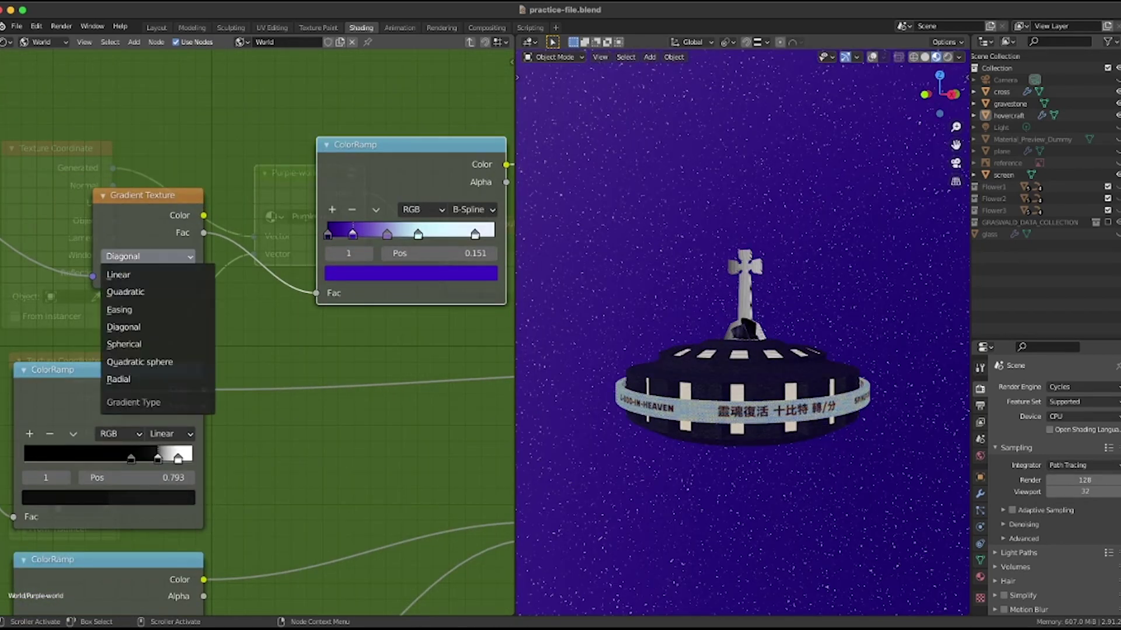
left_click(134, 344)
scroll(251, 333, "down", 3)
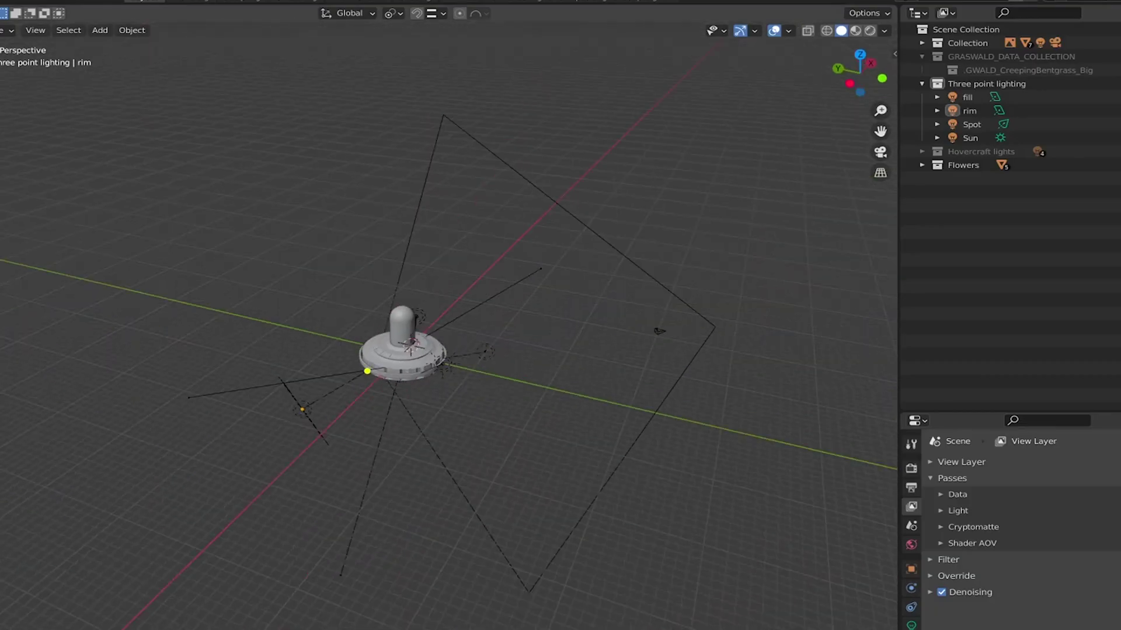
- Show the Three point lighting collection in top view and examine how its lights are placed around the hovercraft
key("KP_0")
key("KP_7")
scroll(409, 318, "up", 4)
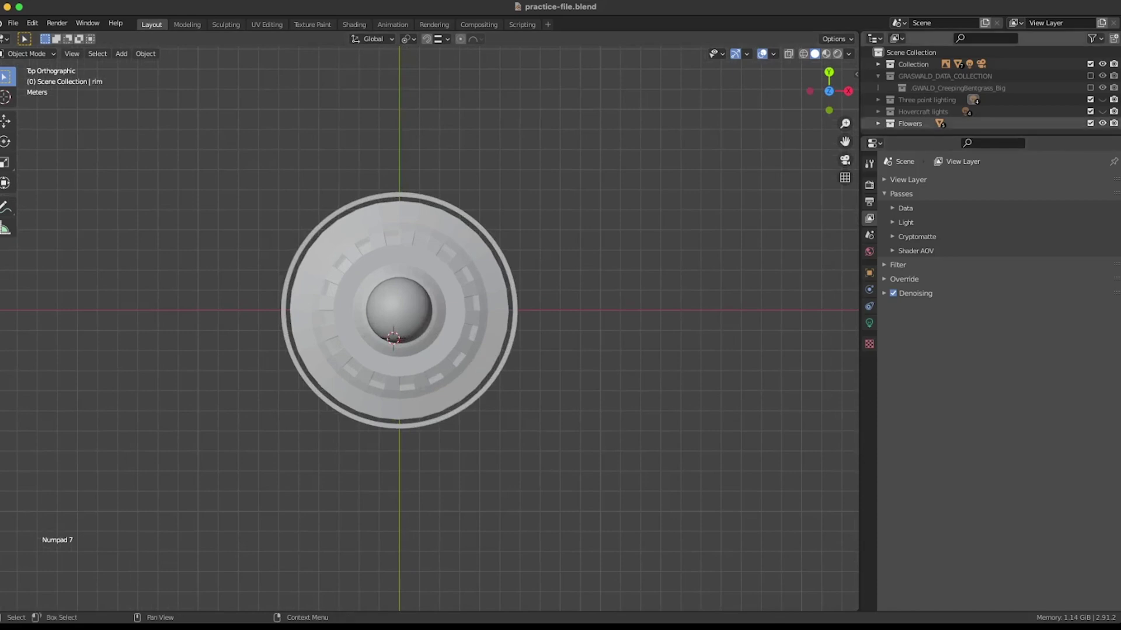
left_click(1102, 99)
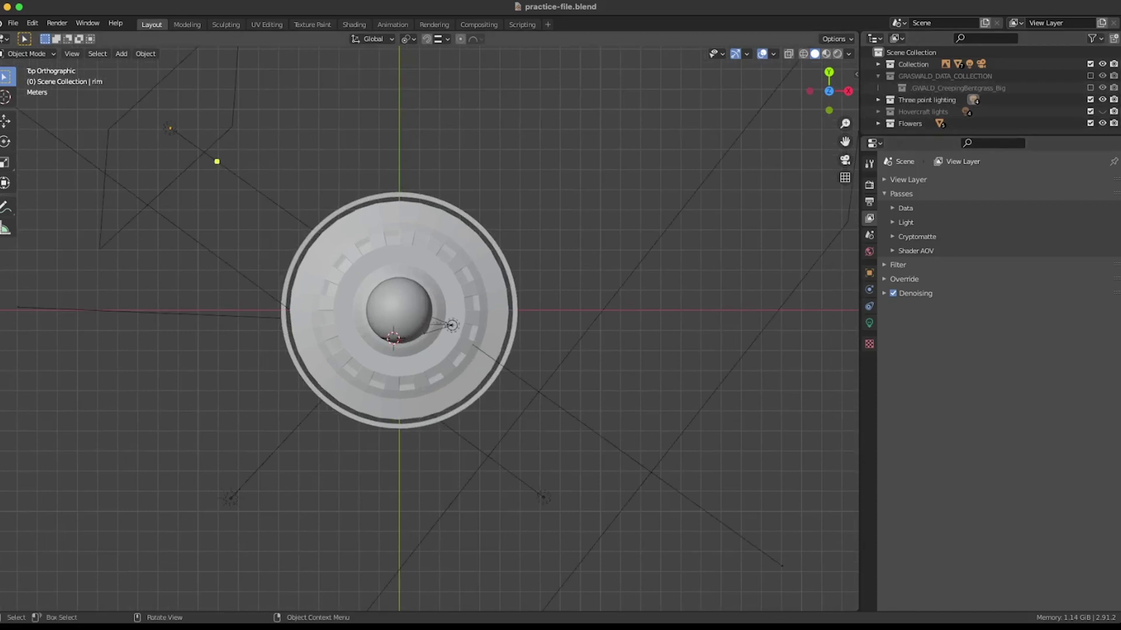
scroll(429, 327, "down", 3)
scroll(429, 329, "down", 2)
left_click(345, 397)
left_click(471, 396)
left_click(321, 248)
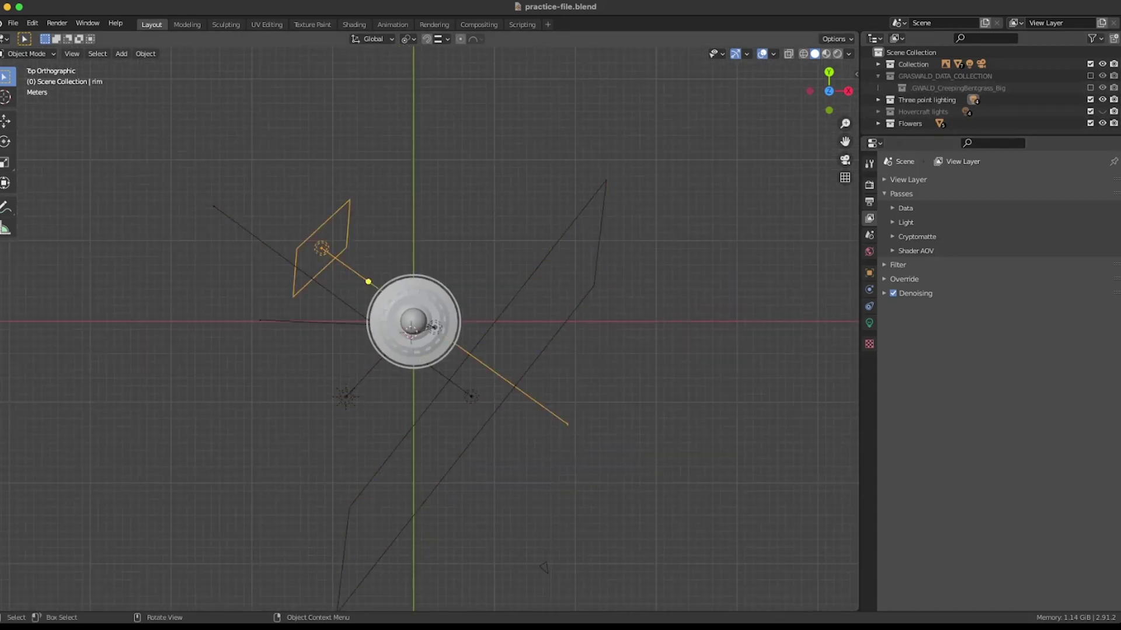
- Show the Hovercraft lights collection instead of Three point lighting and inspect each area light around the hovercraft
left_click(1102, 99)
left_click(1102, 111)
left_click(414, 393)
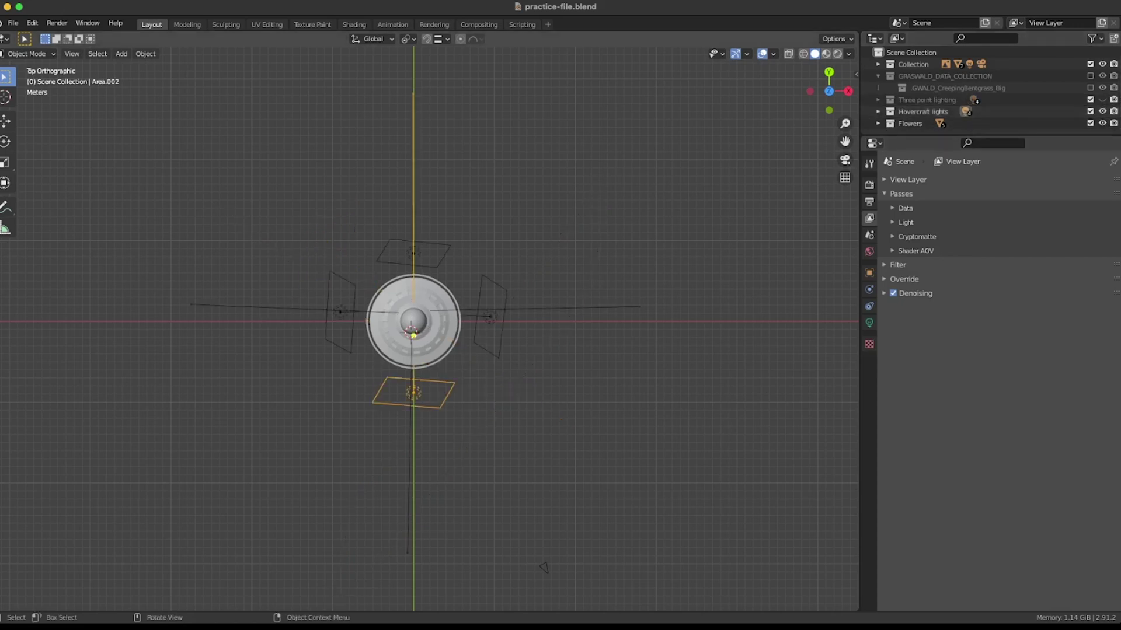
left_click(414, 253)
left_click(490, 317)
left_click(340, 313)
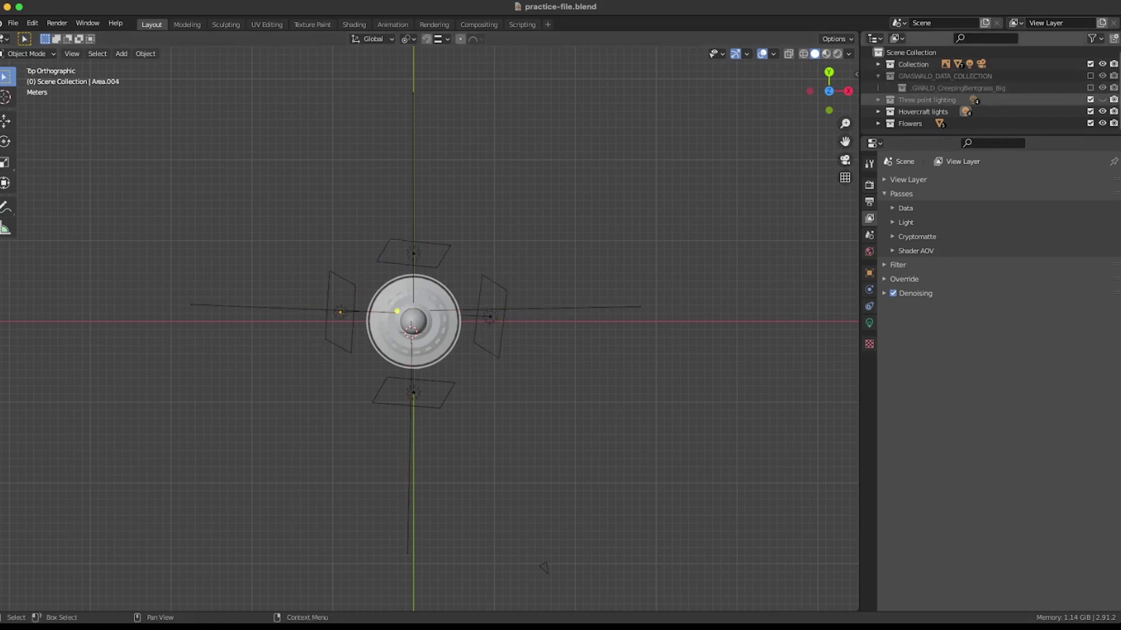
- Show the Three point lighting collection together with Hovercraft lights and view the full setup through the camera
left_click(1102, 100)
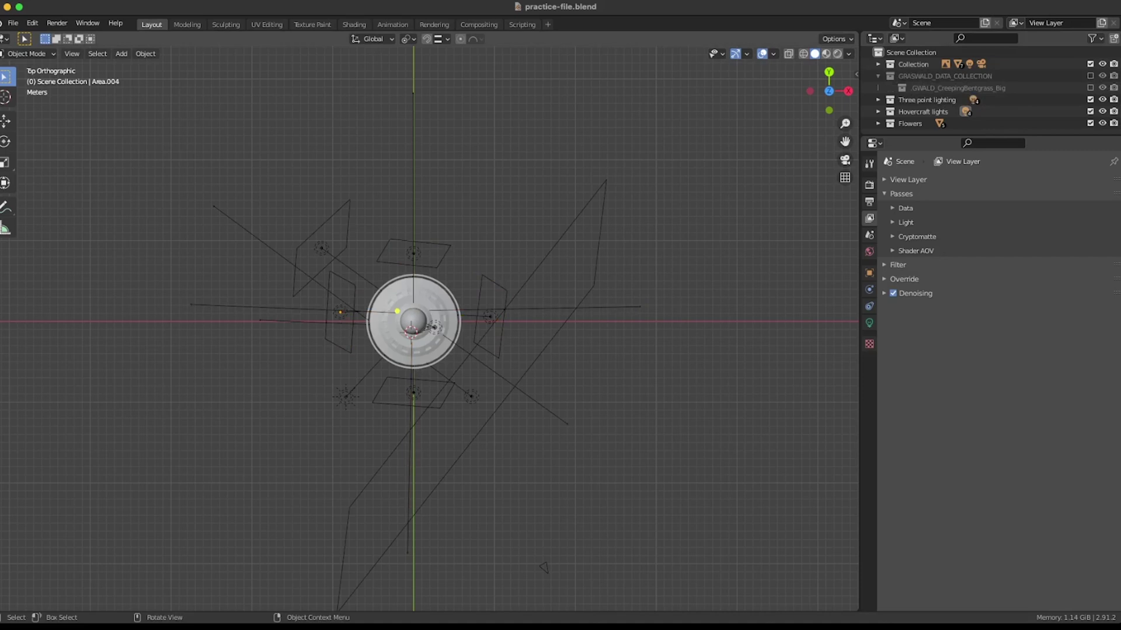
key("KP_0")
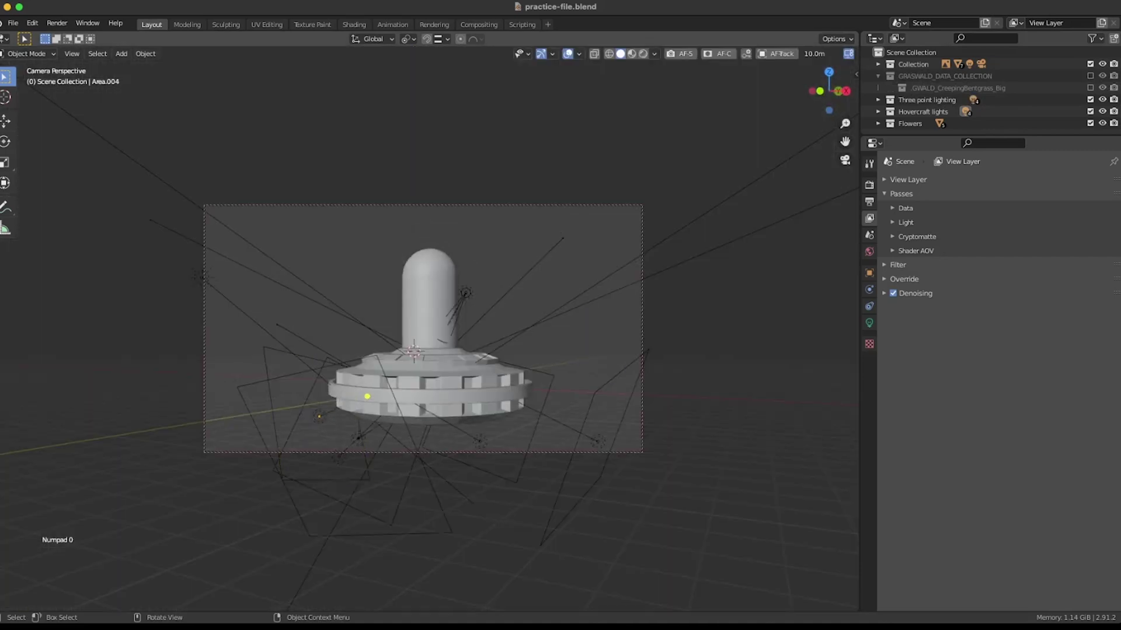
left_click(318, 416)
key("z")
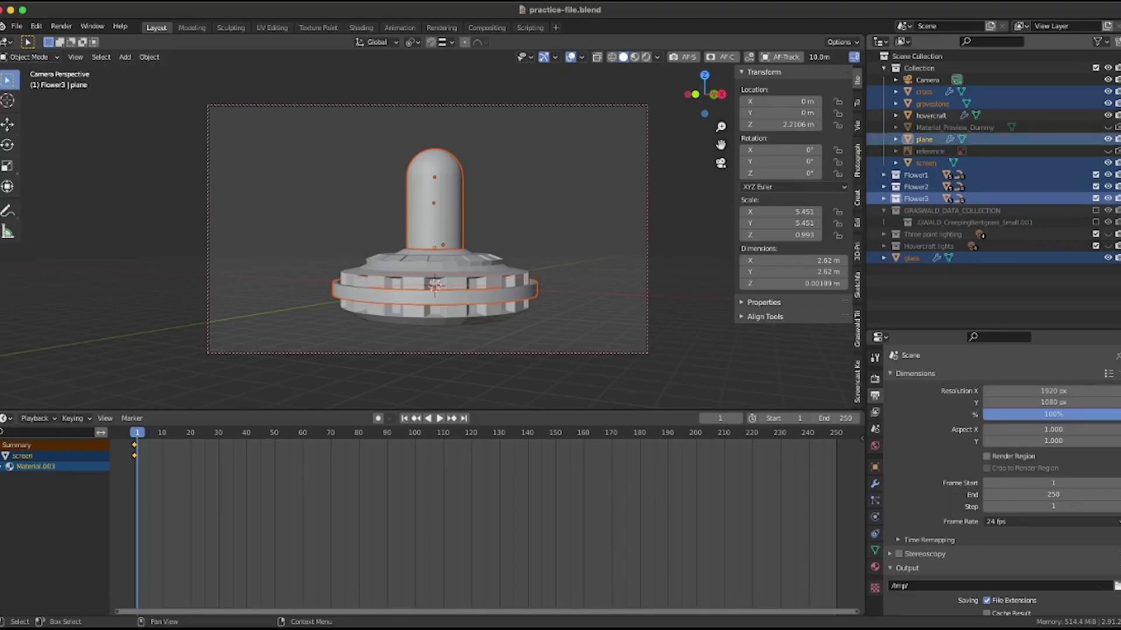
- Parent the selected cross, gravestone, plane, screen, glass and flowers to the hovercraft object
left_click(931, 115, "ctrl")
key("super+p")
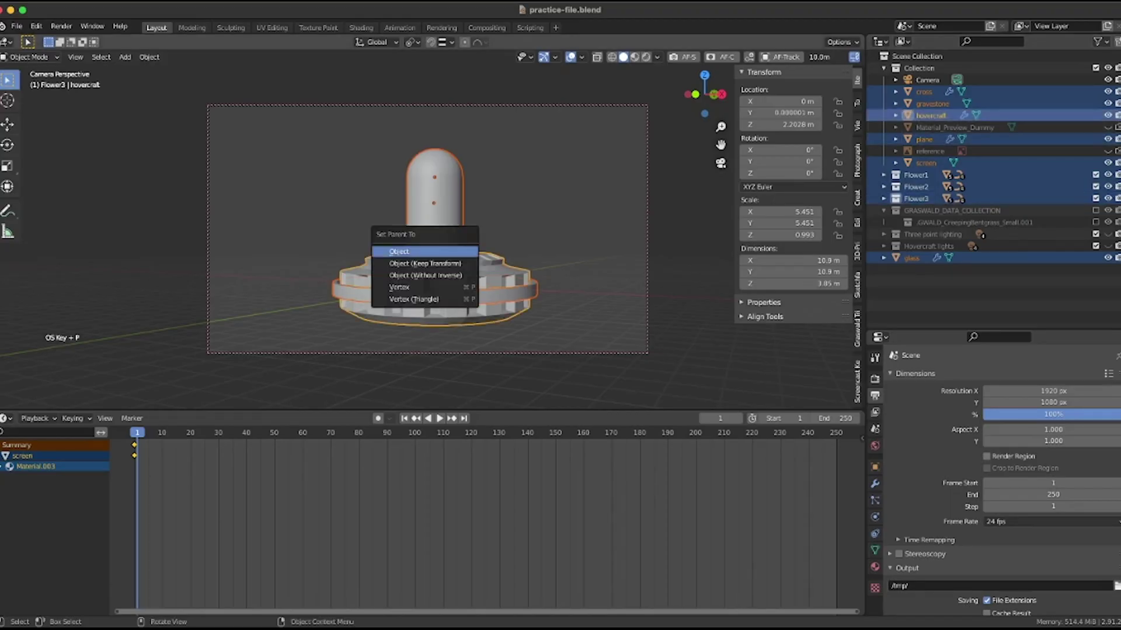
key("Return")
- Keyframe the hovercraft's rotation at frame 1, and at frame 250 with Z rotation set to 360°
key("i")
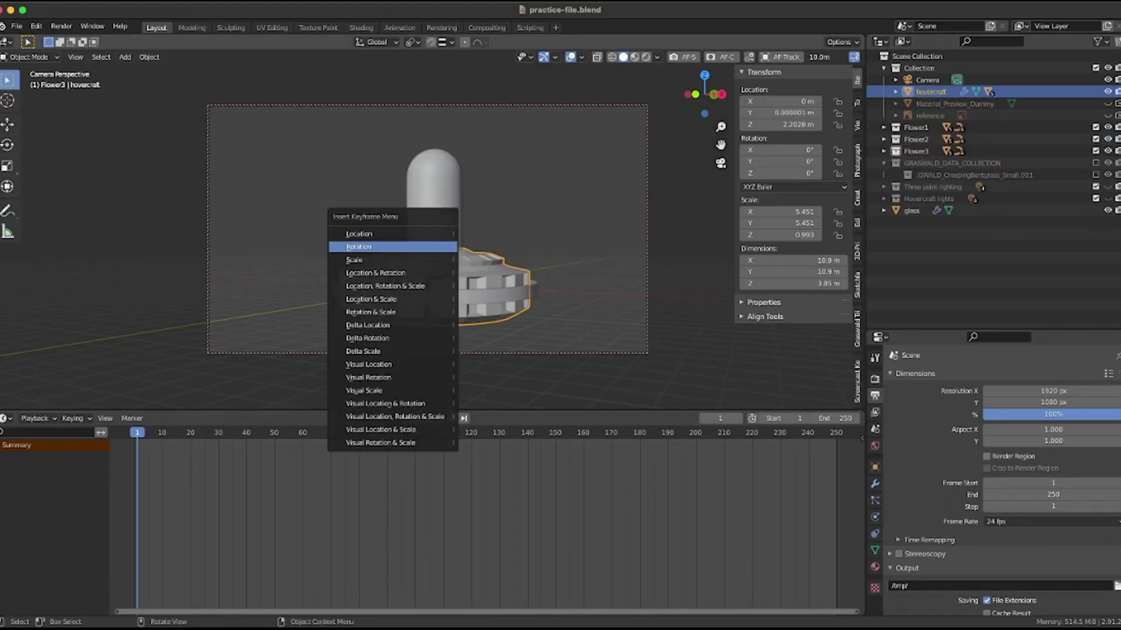
key("Return")
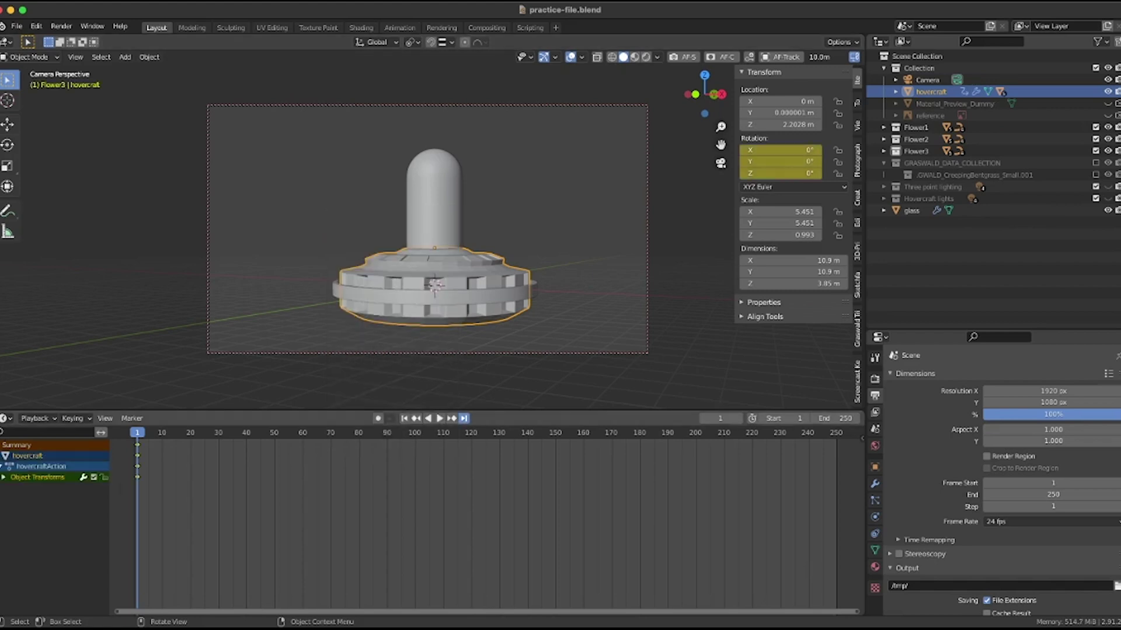
left_click(464, 417)
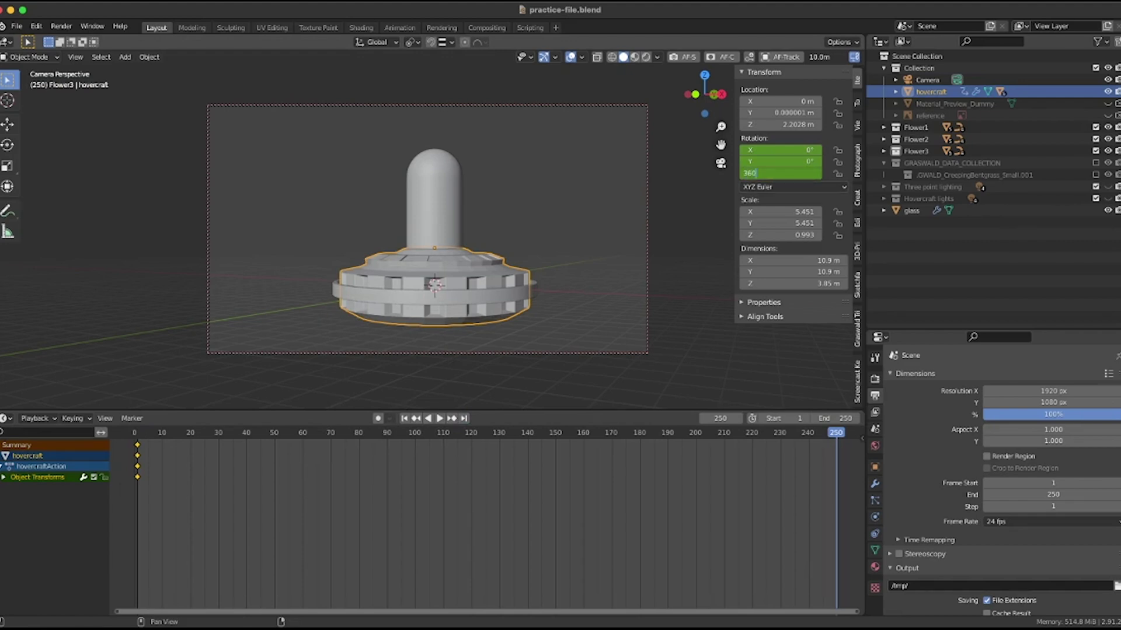
key("i")
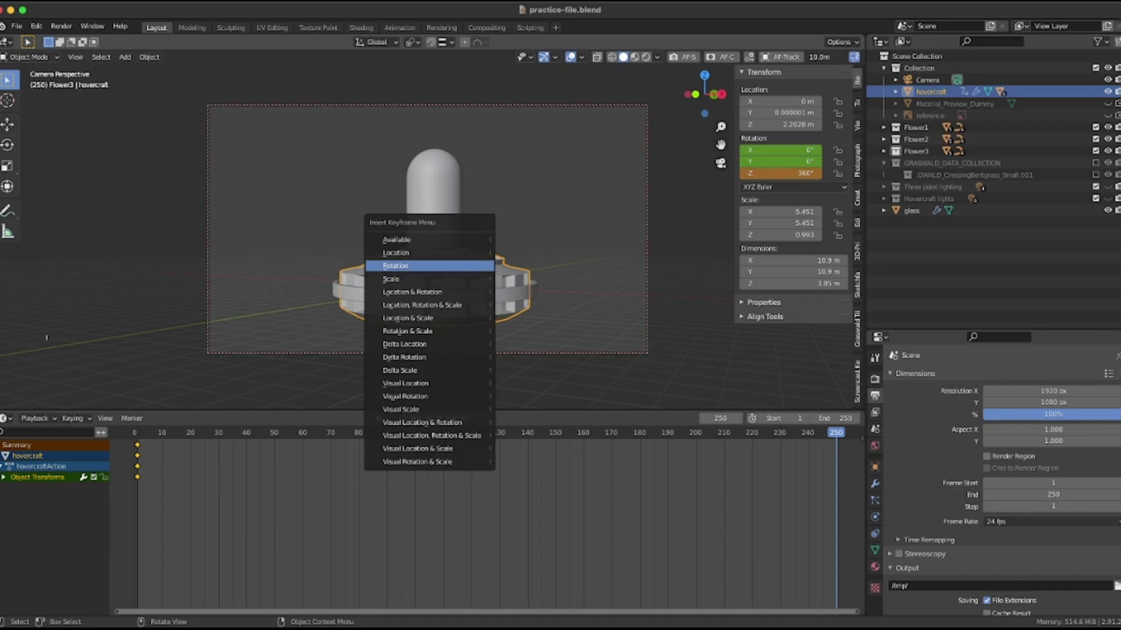
key("Return")
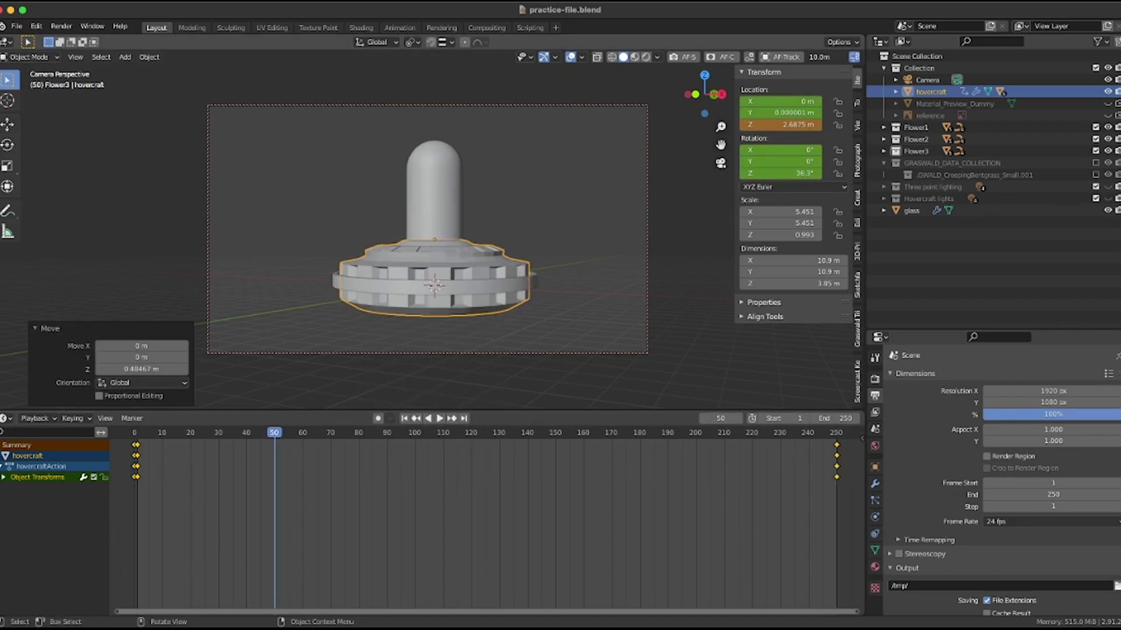
- Keyframe the hovercraft's location at frame 50 with Z about 2.69 m and at frame 100 lowered to about 2.51 m
key("i")
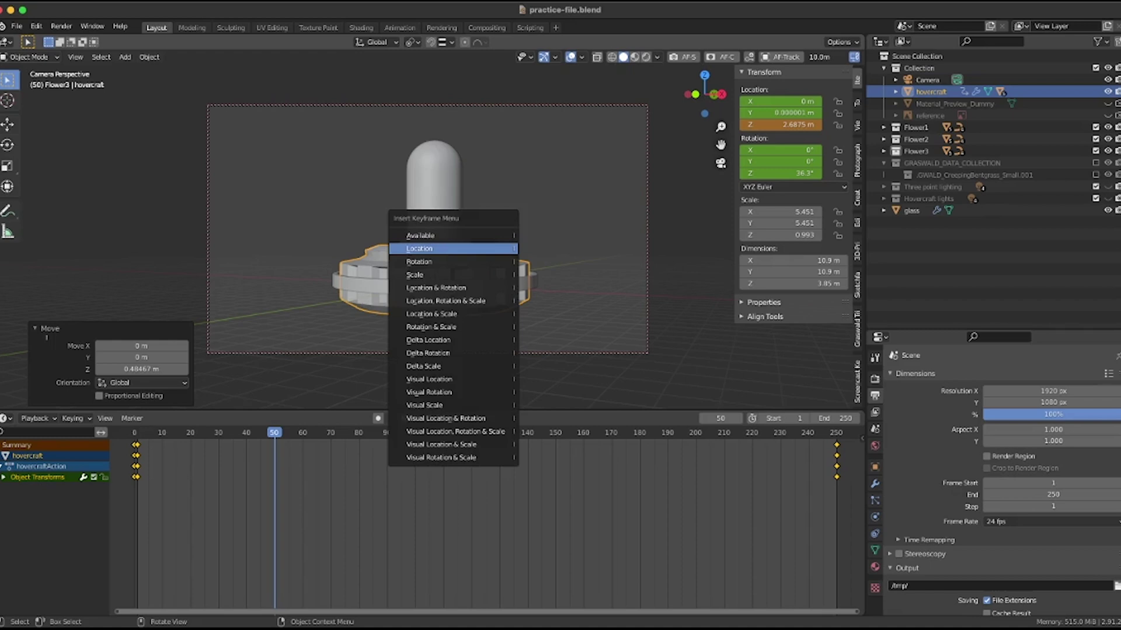
key("Return")
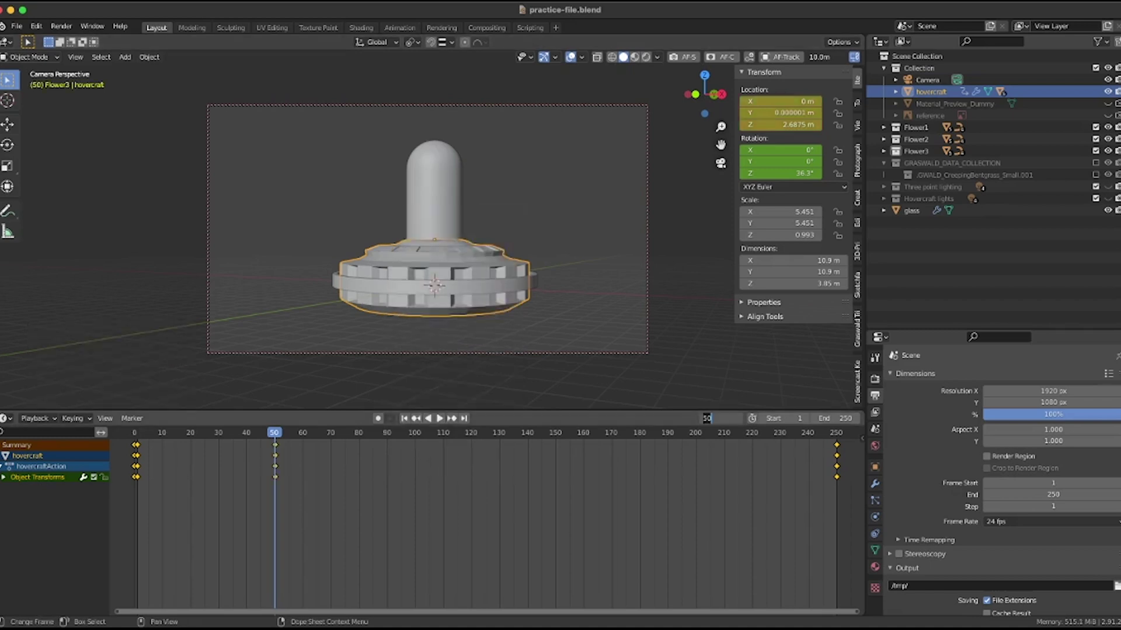
key("Return")
key("g")
key("z")
key("Return")
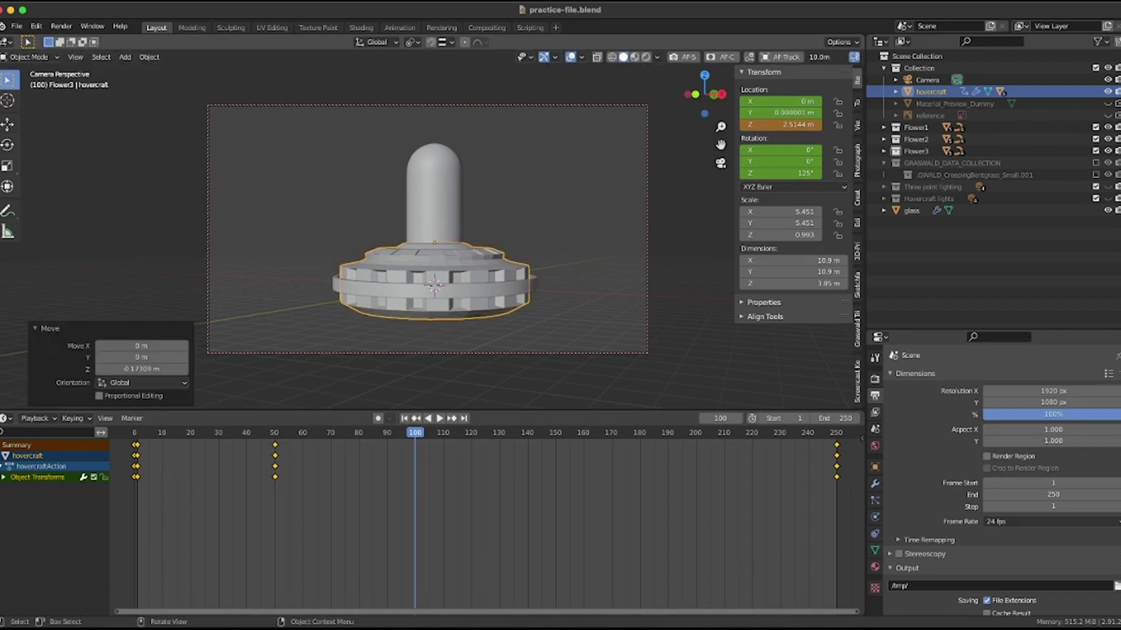
key("i")
key("Return")
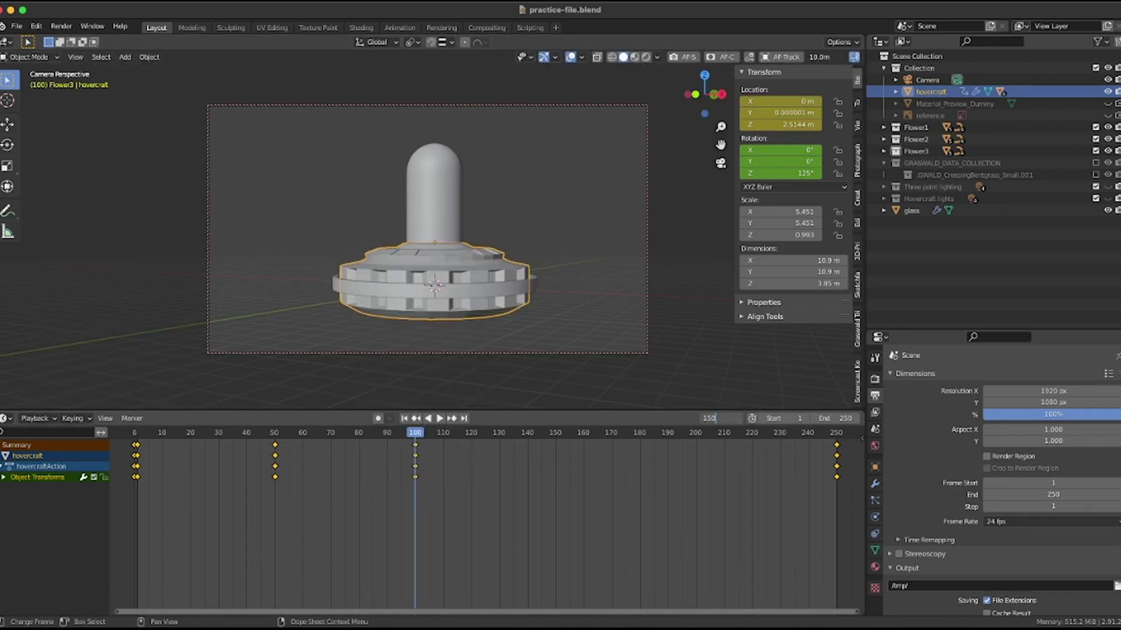
- Lower the hovercraft to about 2.34 m in Z at frame 150 and keyframe its location
key("Return")
key("g")
key("z")
key("Return")
key("i")
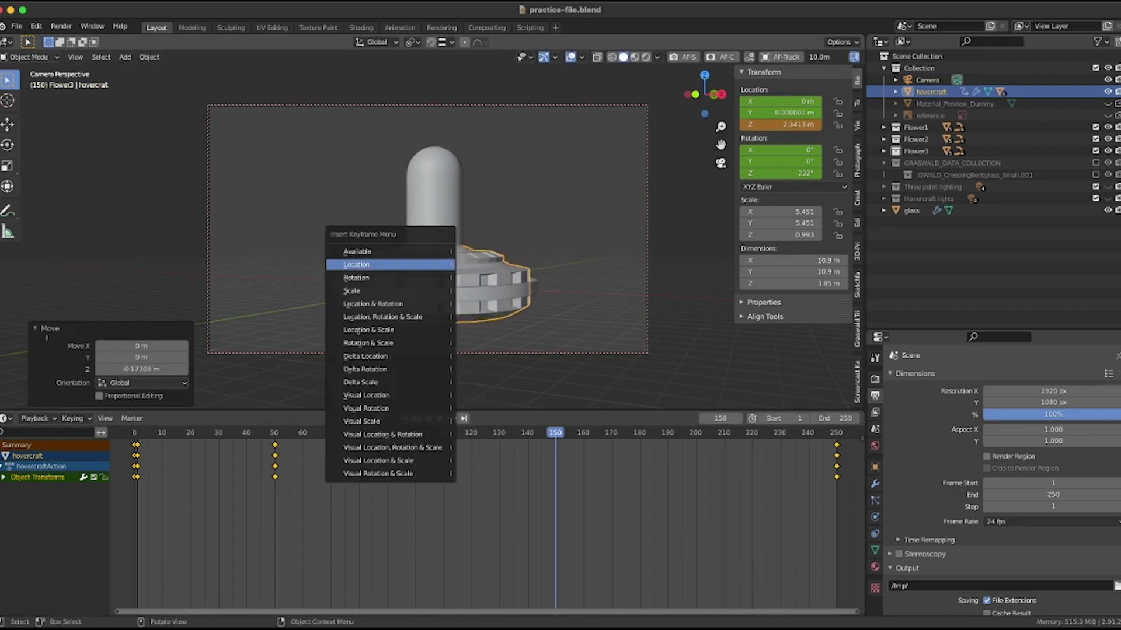
key("Return")
- Raise the hovercraft to about 2.55 m in Z at frame 200 and keyframe its location
type("200")
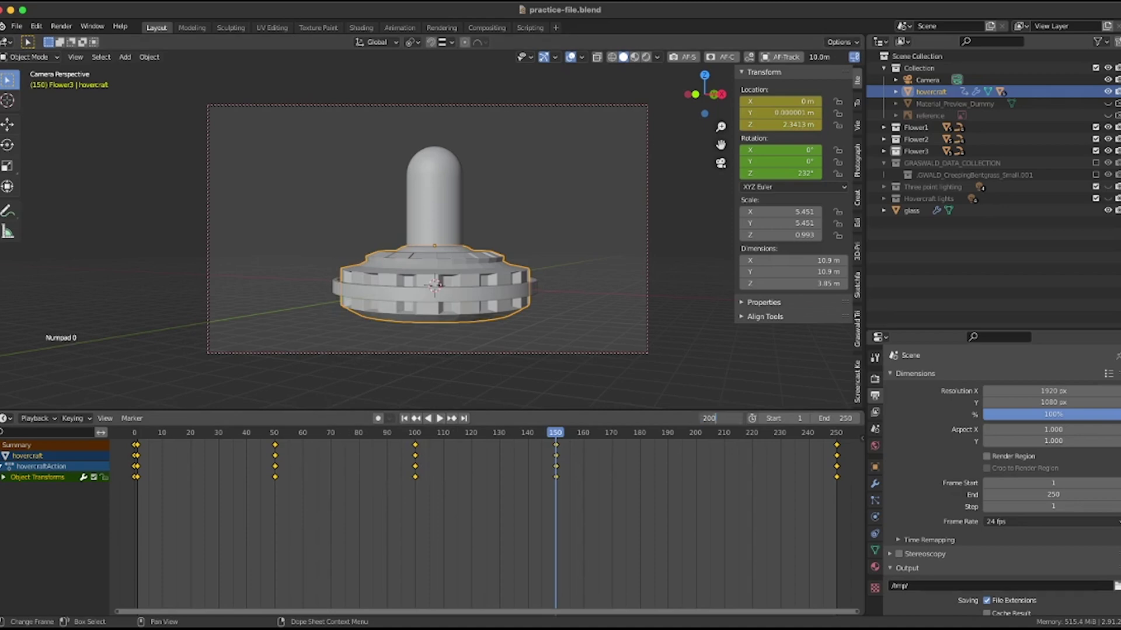
key("Return")
key("g")
key("z")
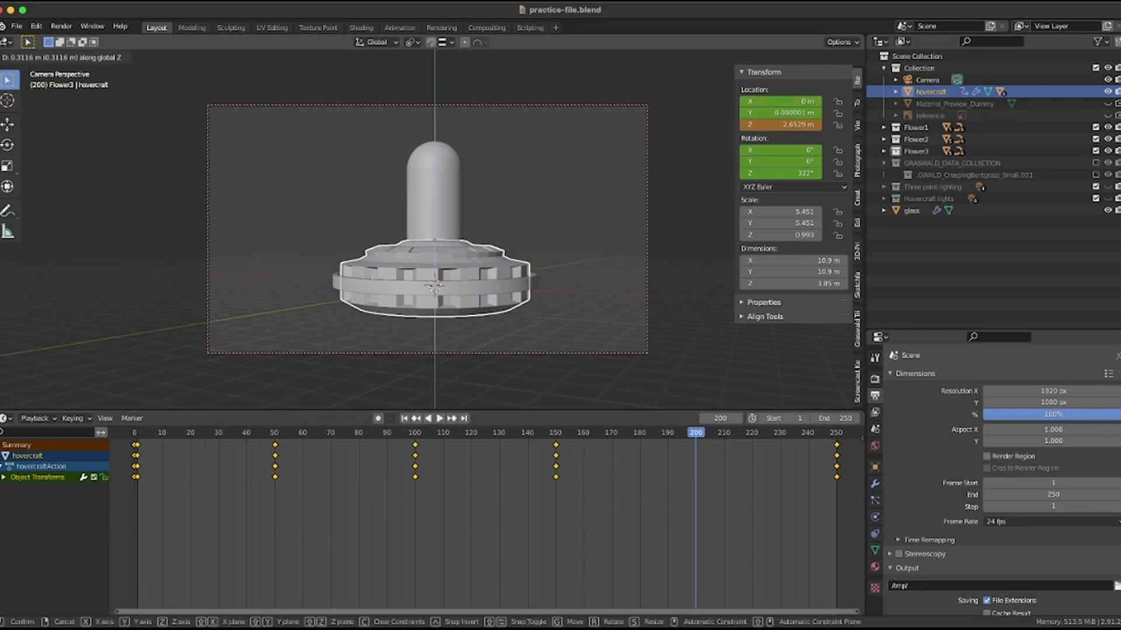
key("Return")
key("i")
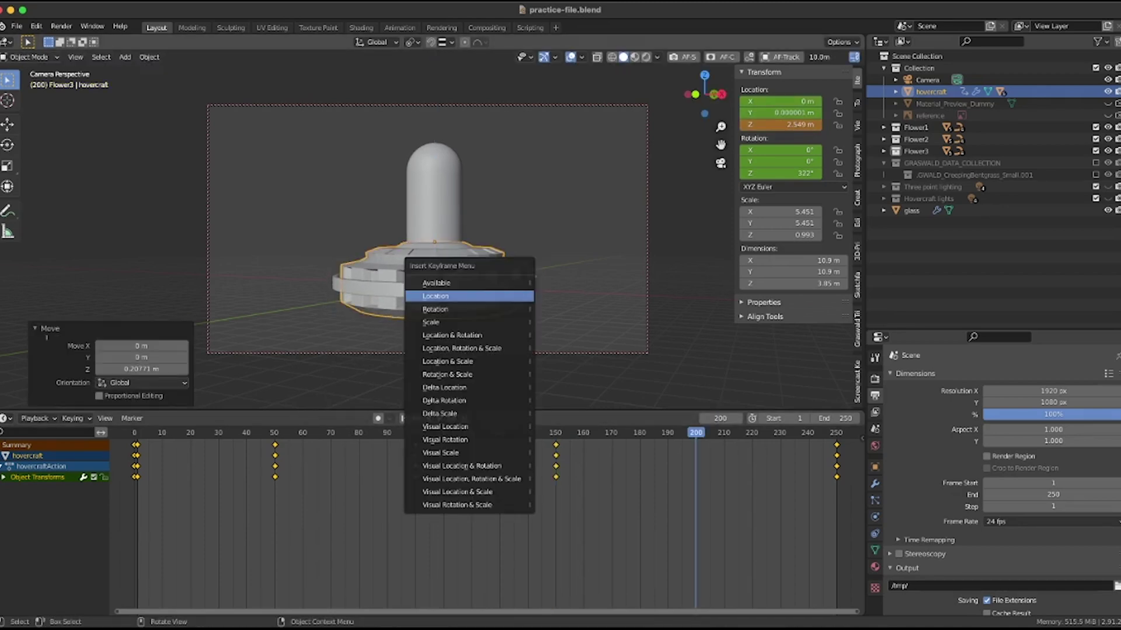
key("Return")
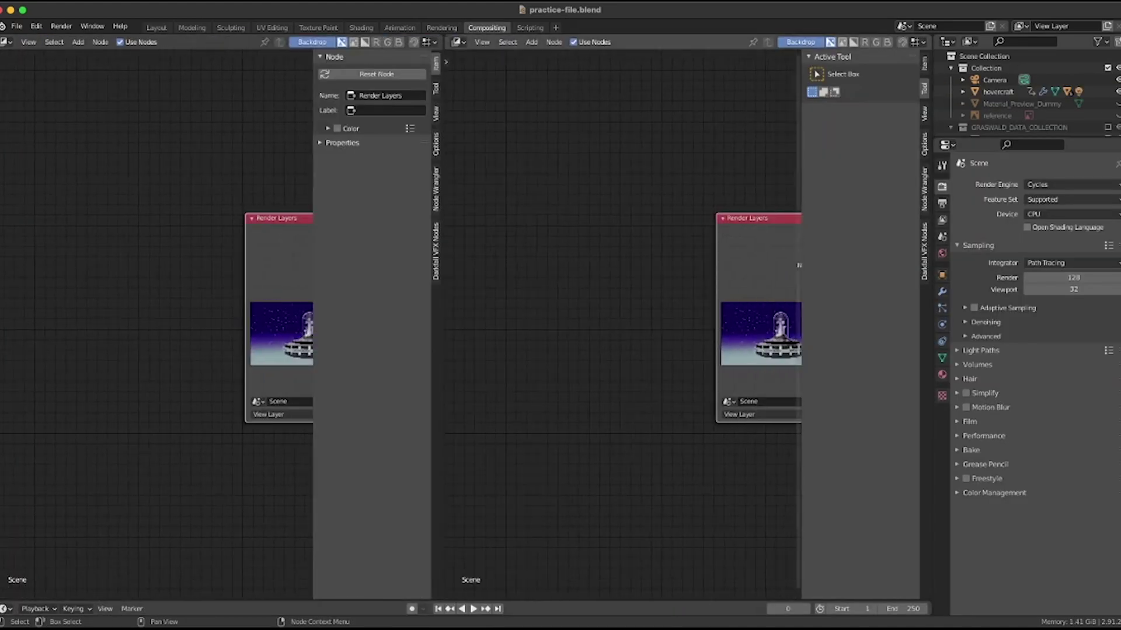
- Hide the sidebars of the two compositor areas and turn one area into an Image Editor
scroll(689, 324, "down", 2)
key("n")
middle_click_drag(817, 321, 650, 321)
scroll(650, 321, "up", 3)
key("n")
left_click(6, 42)
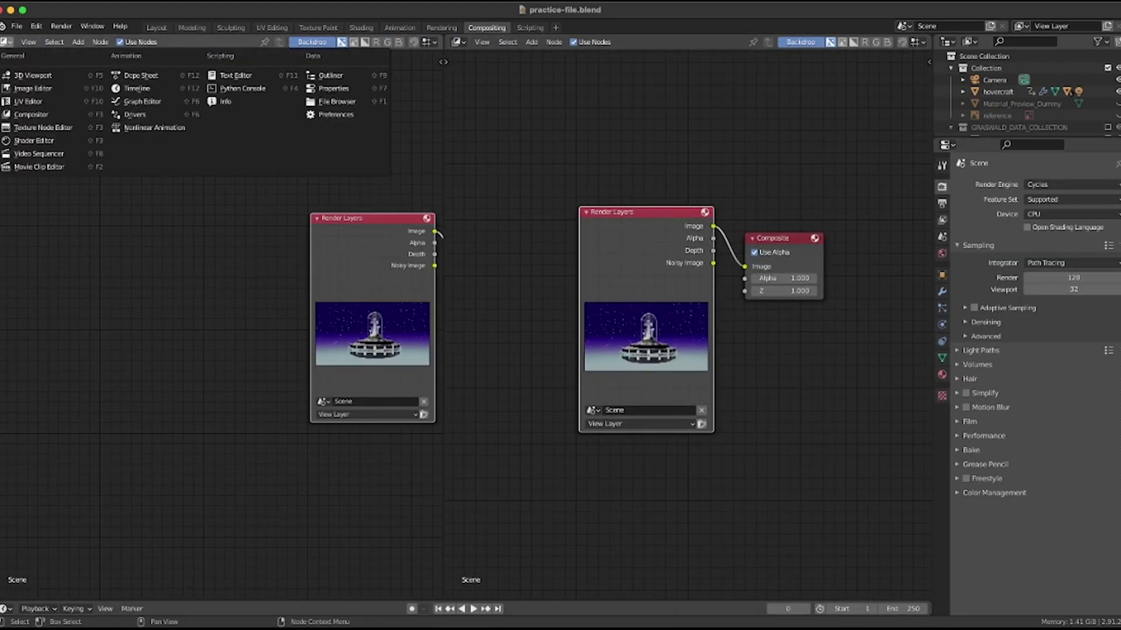
left_click(32, 88)
left_click(165, 42)
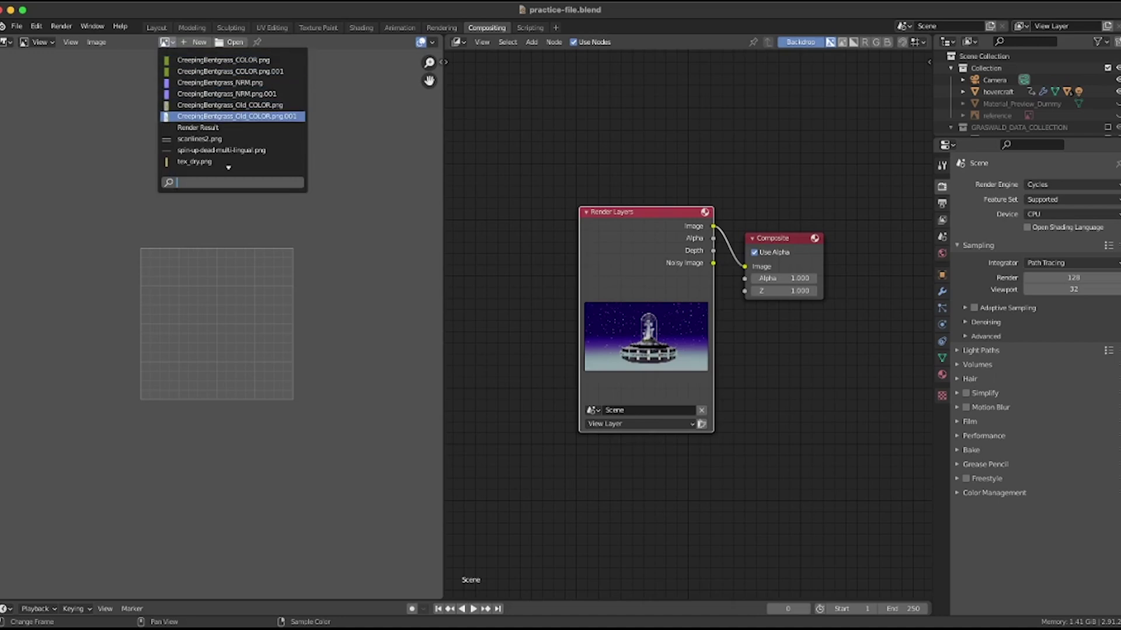
- Add a Viewer node fed by the Render Layers Image output and display Viewer Node in the Image Editor
left_click_drag(636, 280, 576, 273)
left_click(769, 376)
key("shift+a")
type("sview")
key("Return")
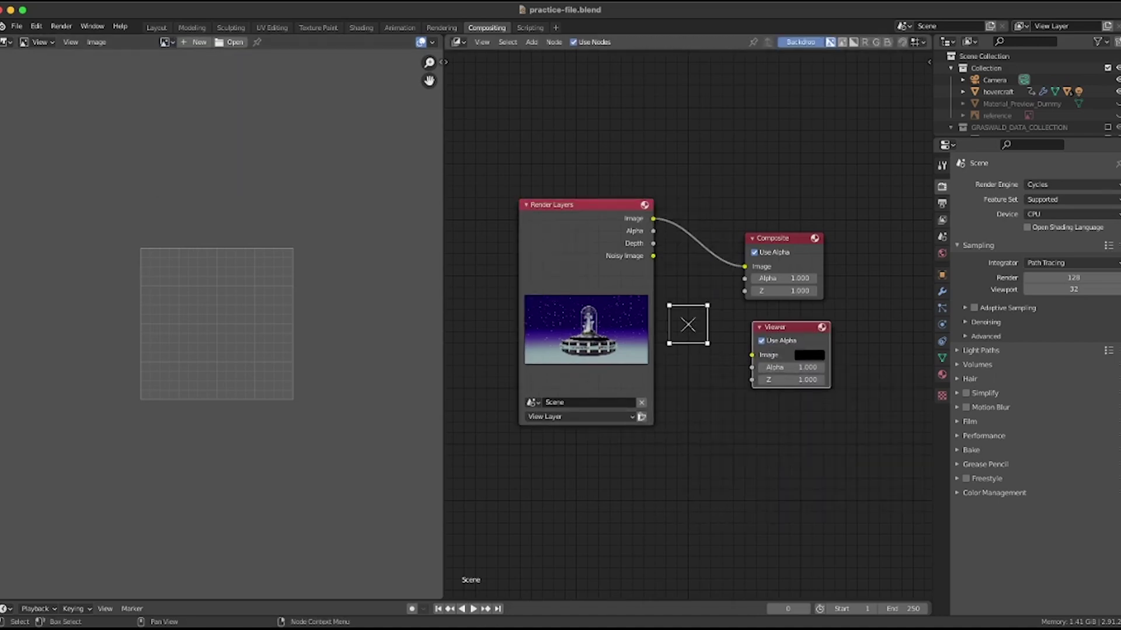
left_click(688, 325)
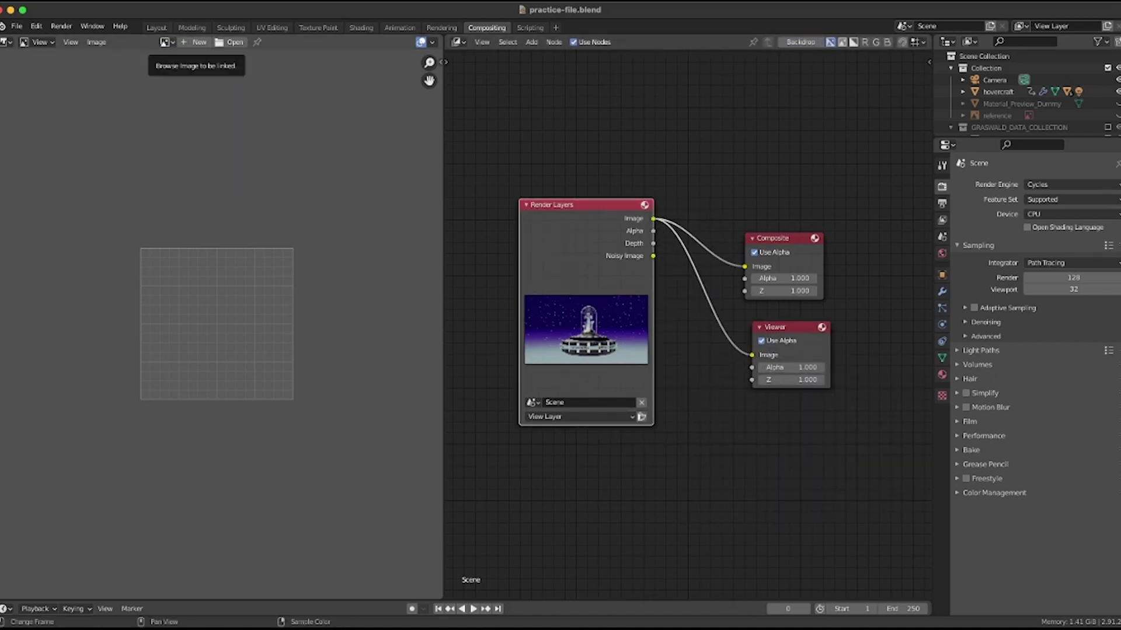
left_click(166, 42)
key("Return")
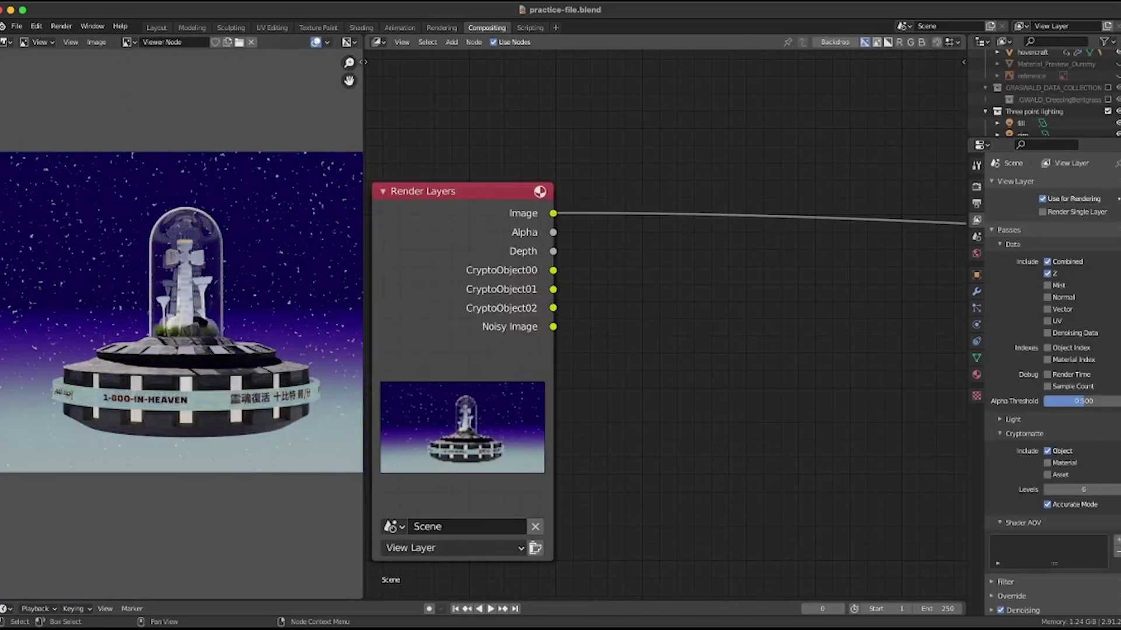
- Add a Cryptomatte node beside Render Layers and connect the Render Layers Image output to its Image input
scroll(666, 324, "down", 8)
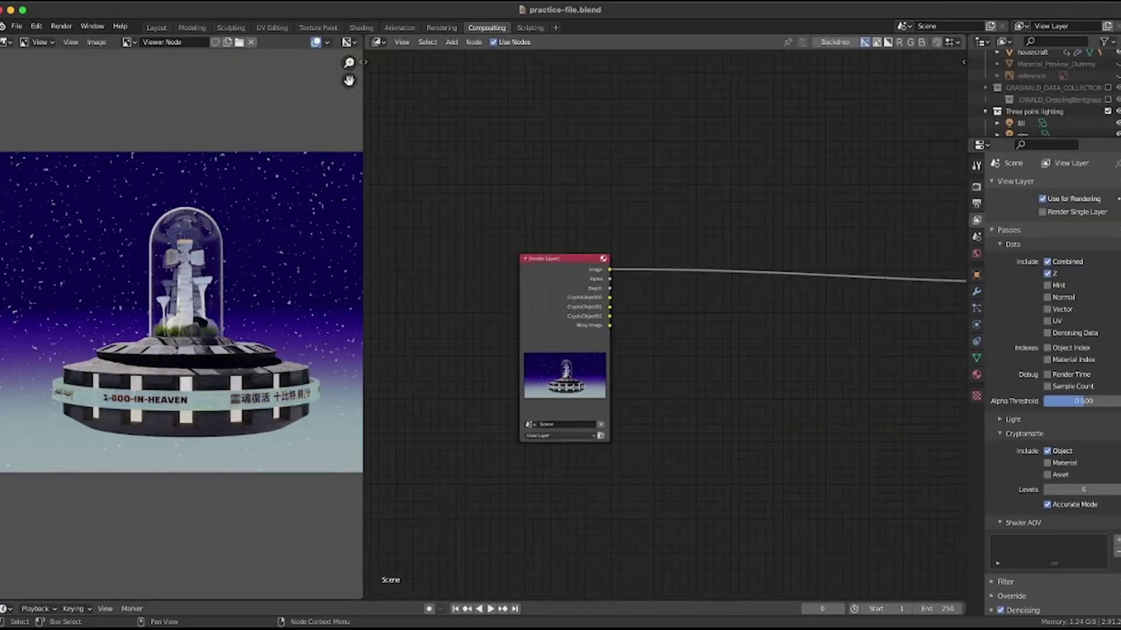
middle_click_drag(665, 324, 523, 297)
key("shift+a")
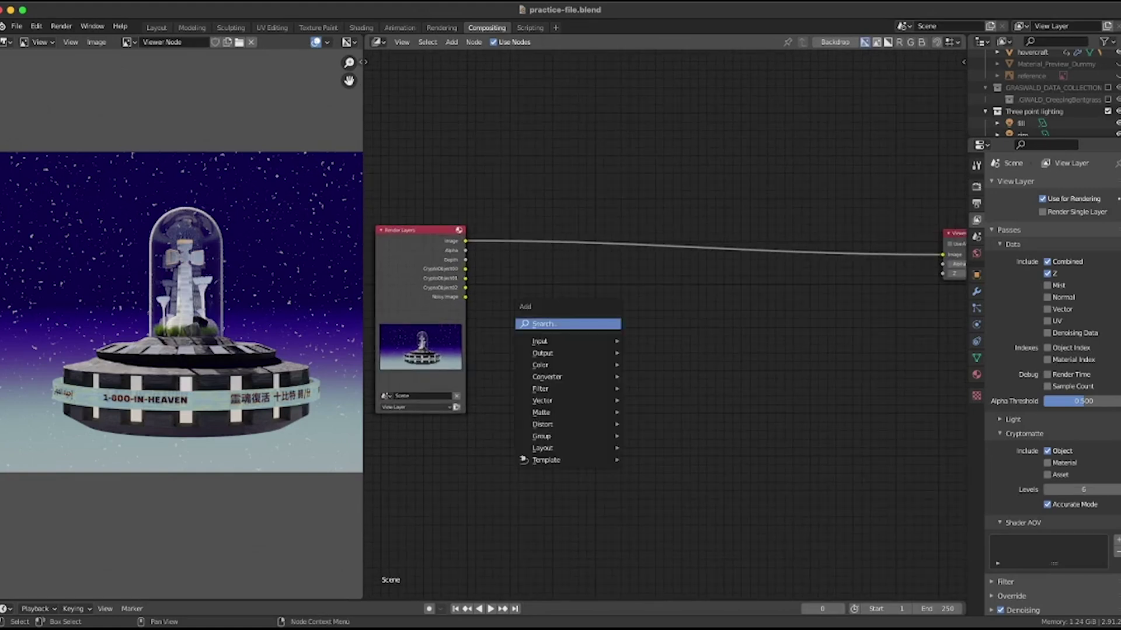
left_click(604, 323)
type("crypto")
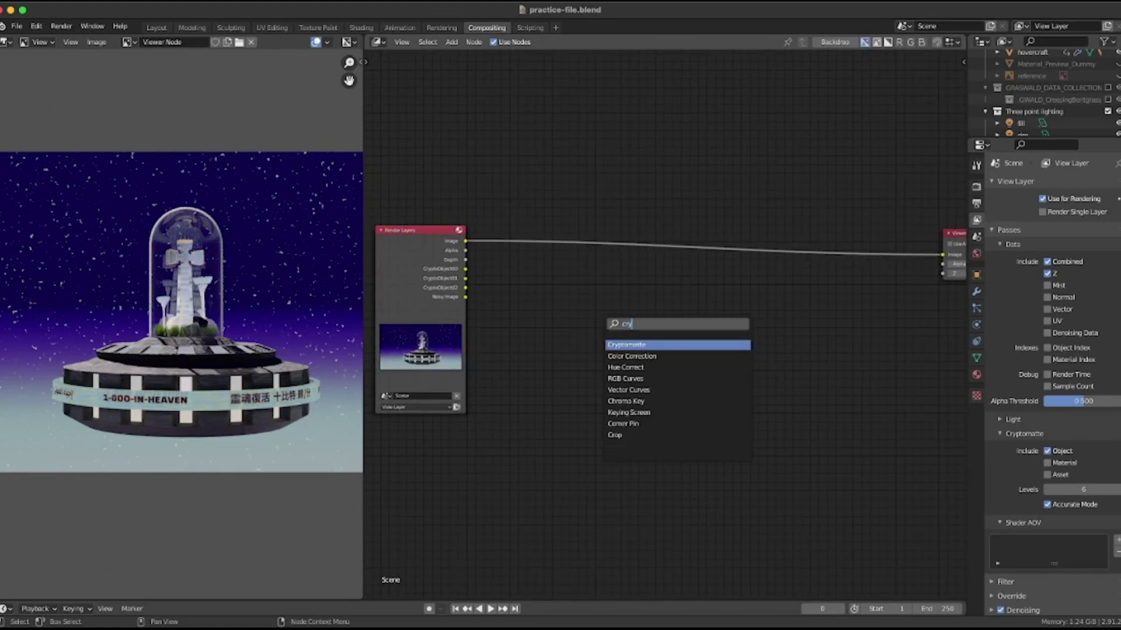
key("Return")
left_click(538, 271)
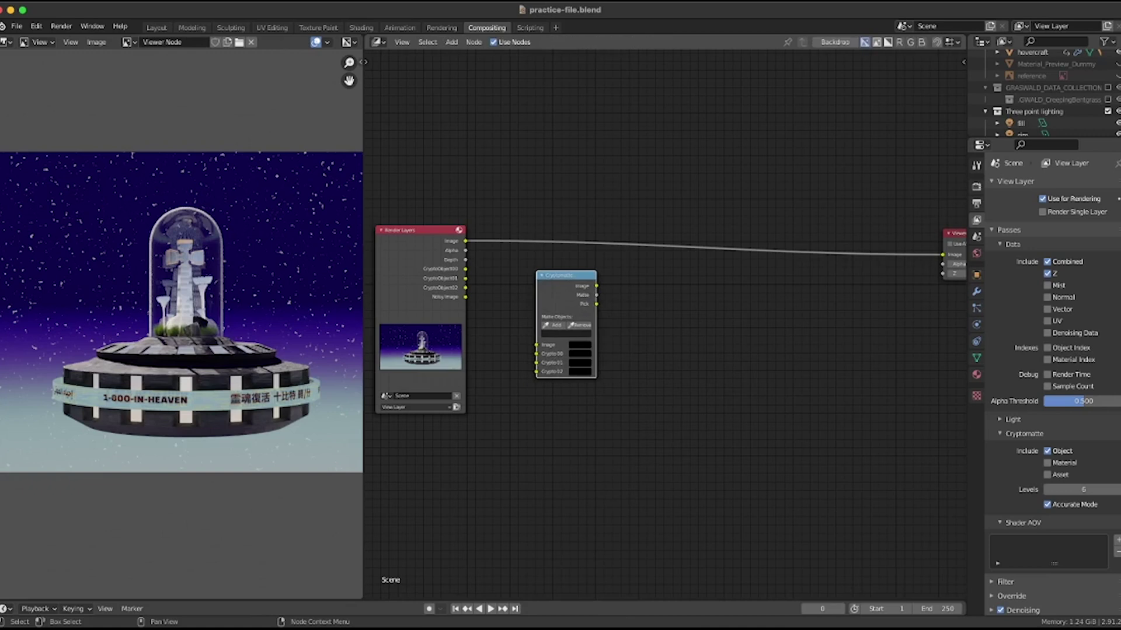
left_click_drag(465, 241, 533, 319)
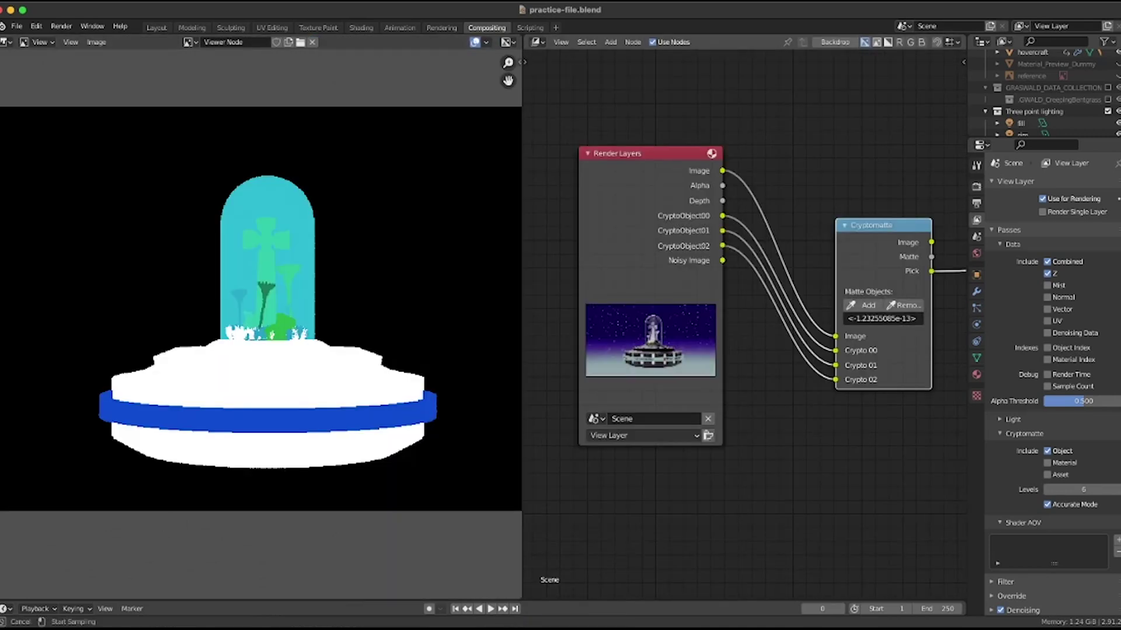
- Sample the hovercraft parts from the Pick preview into the Cryptomatte node's matte objects
left_click(864, 305)
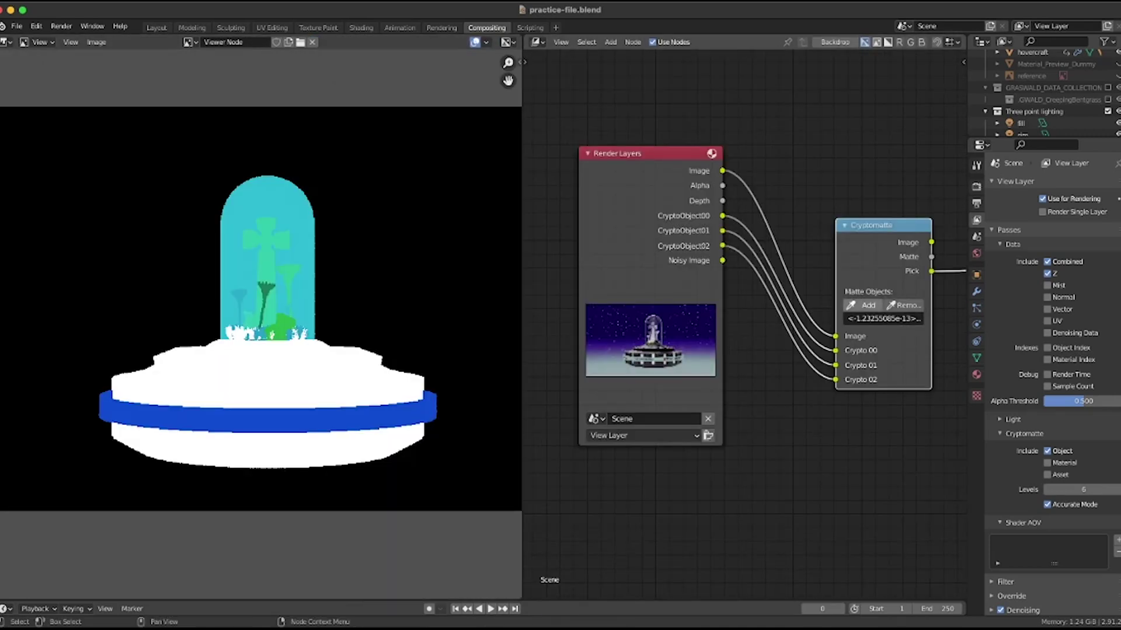
scroll(261, 318, "up", 5)
left_click(870, 251, "ctrl+shift")
left_click(863, 305)
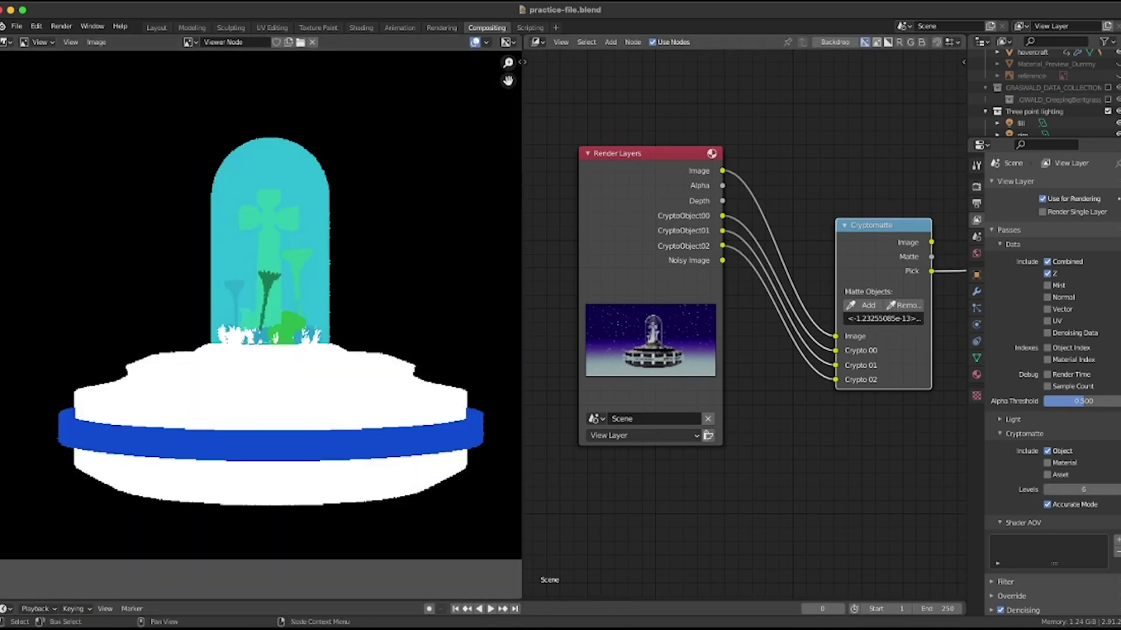
scroll(257, 324, "up", 6)
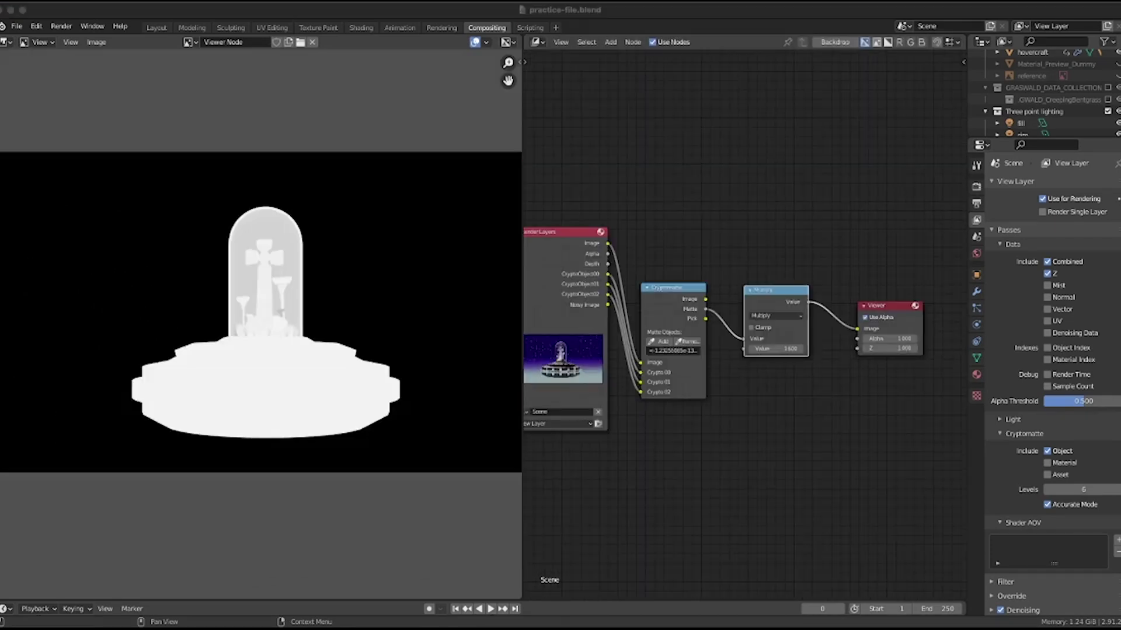
- Add an Invert node between the Multiply node and the Viewer
left_click(758, 379)
scroll(750, 339, "up", 3)
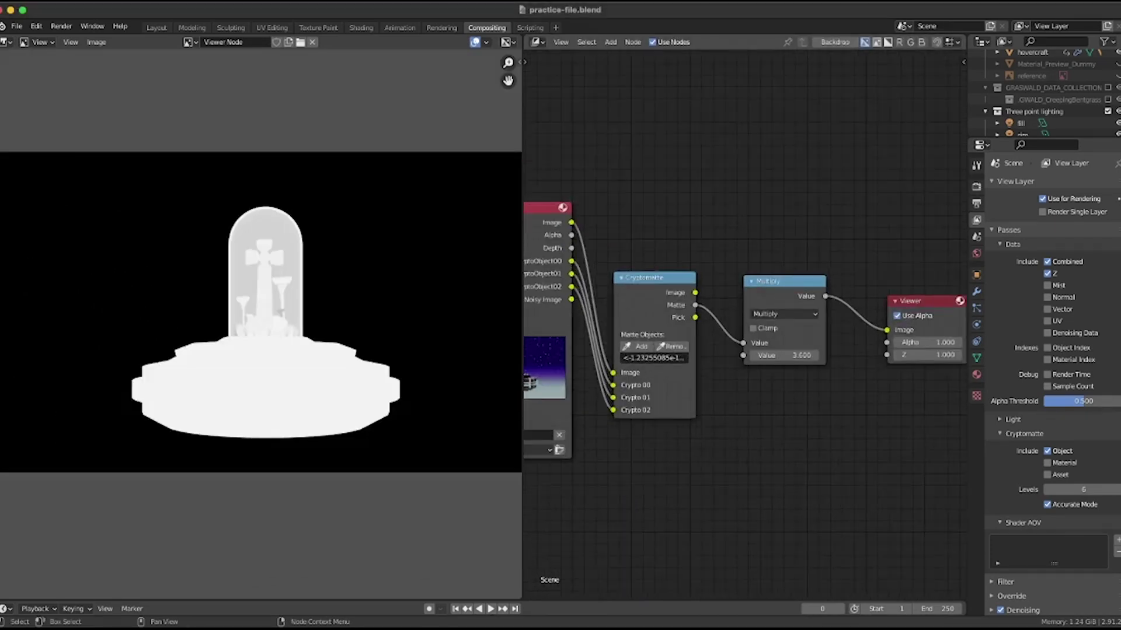
scroll(750, 333, "down", 2)
key("shift+a")
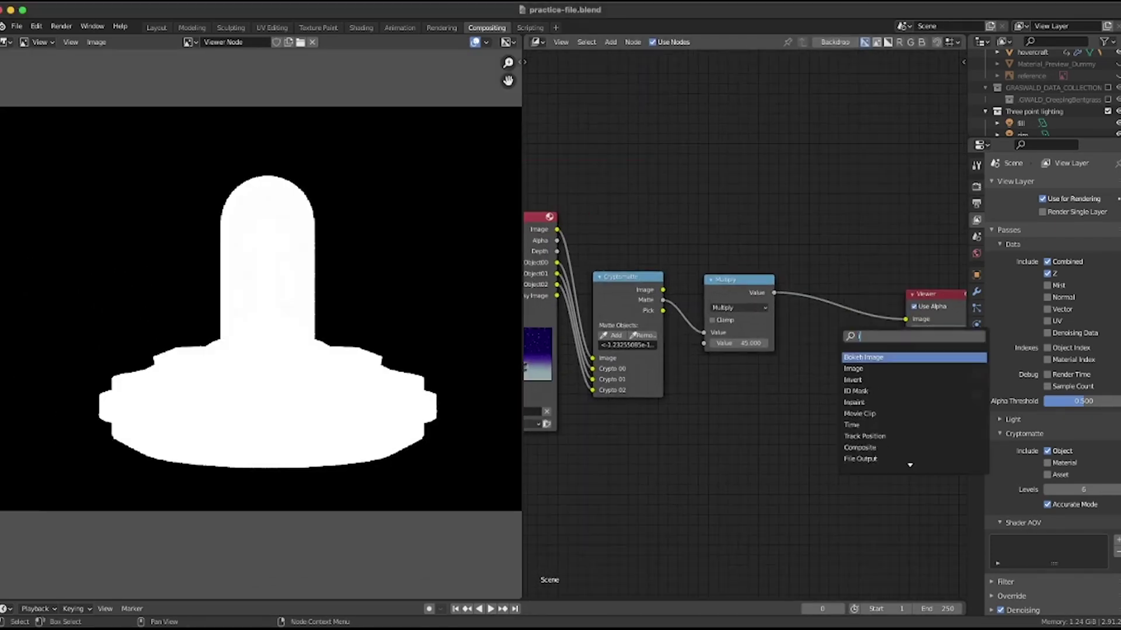
type("inv")
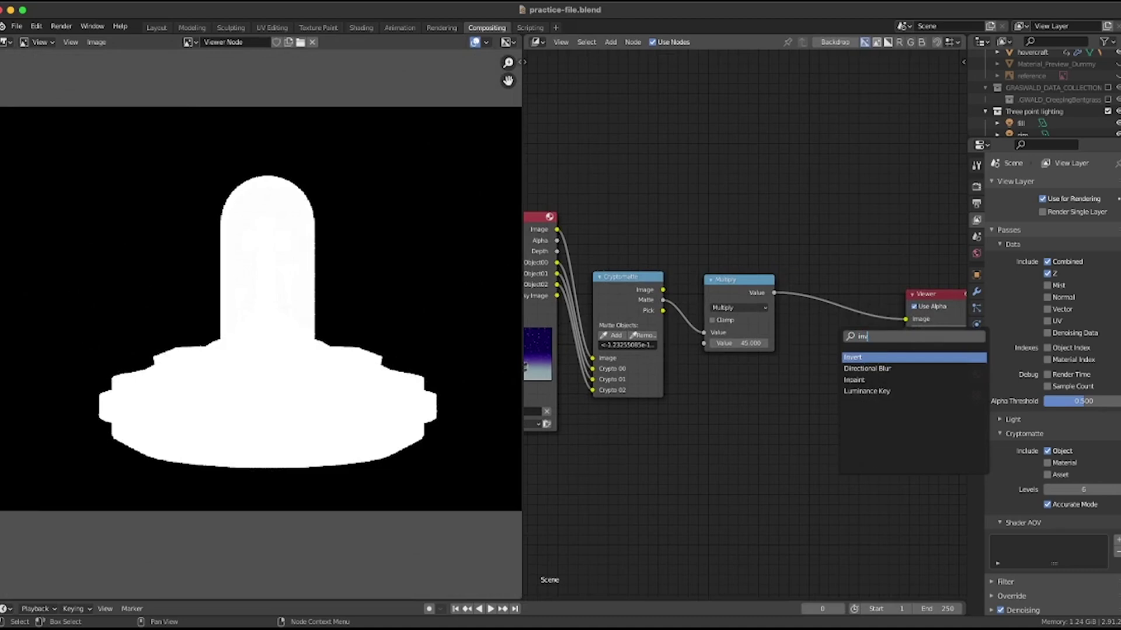
key("Return")
left_click(797, 287)
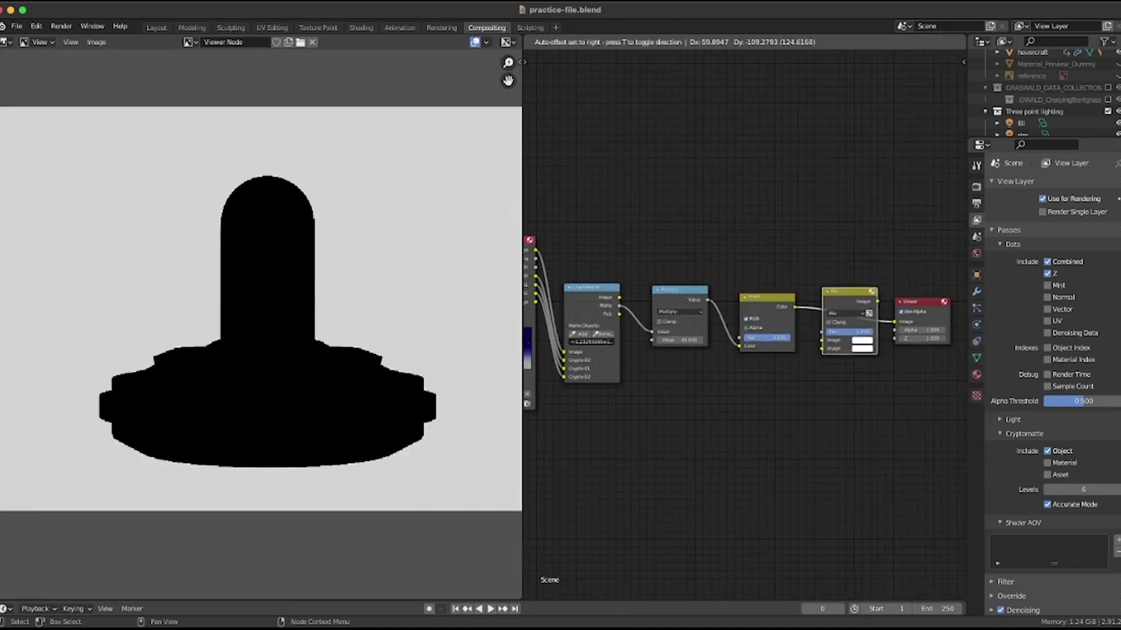
- Insert the Mix node after Invert, set its blend mode to Subtract, and feed the Render Layers image into its second Image input
left_click(833, 298)
left_click(851, 314)
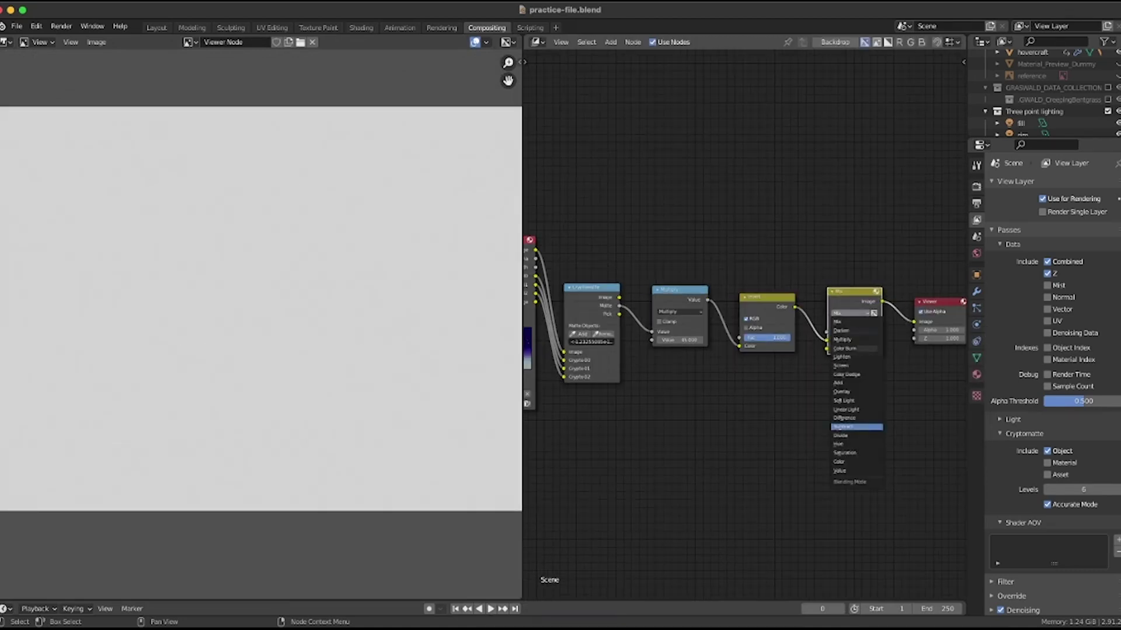
left_click(850, 426)
scroll(745, 325, "down", 3)
left_click_drag(579, 265, 810, 337)
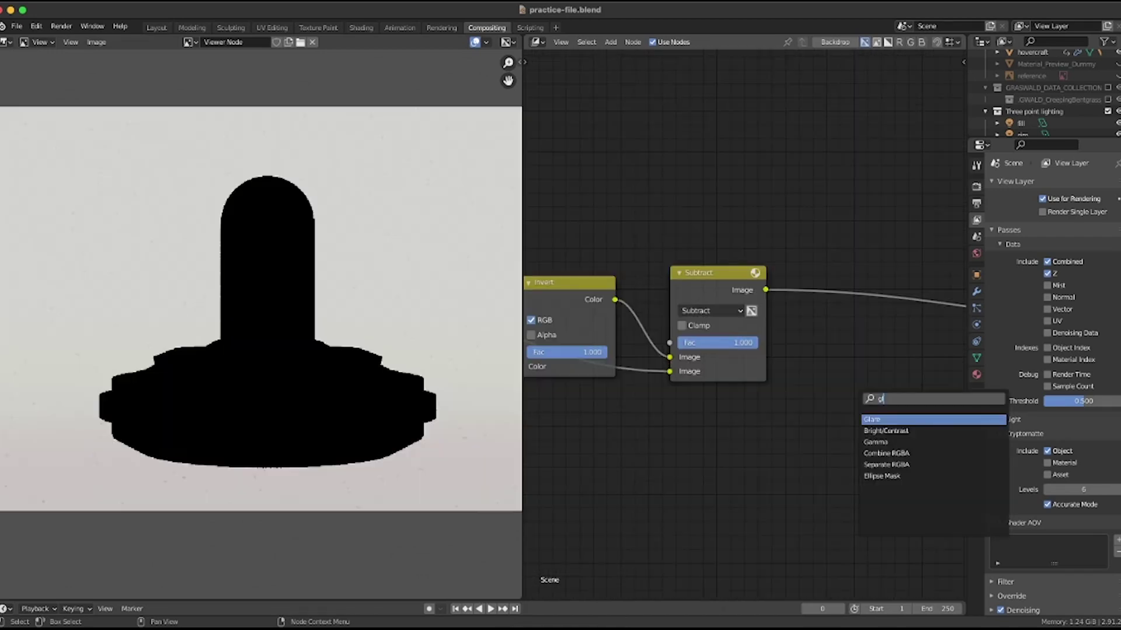
- Add a Glare node between the Subtract node and the Viewer
key("Return")
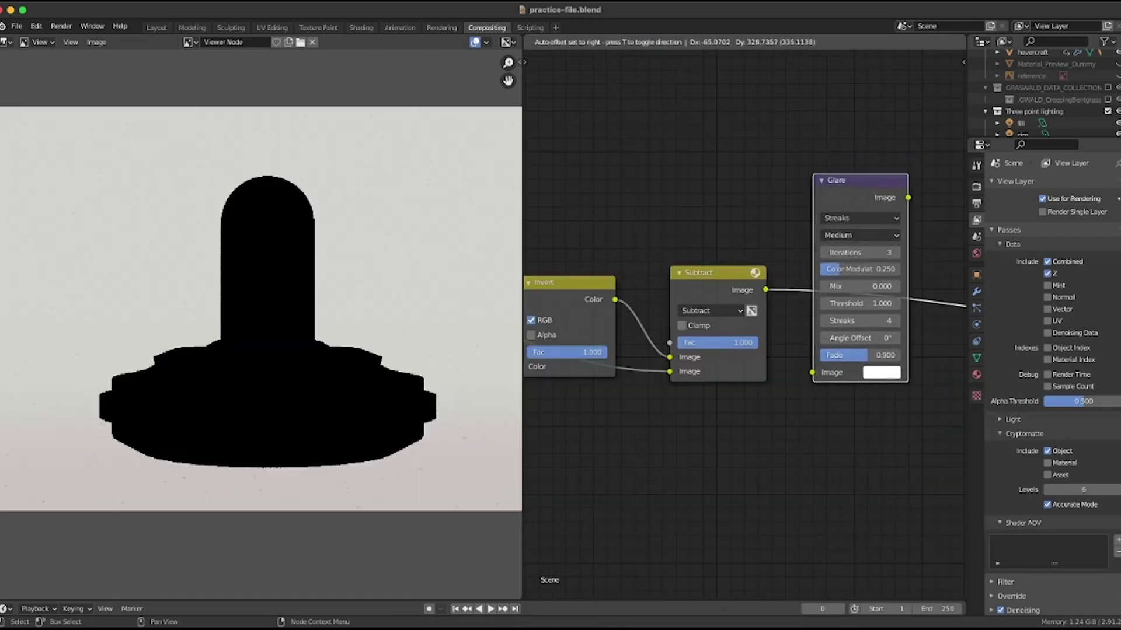
left_click(800, 180)
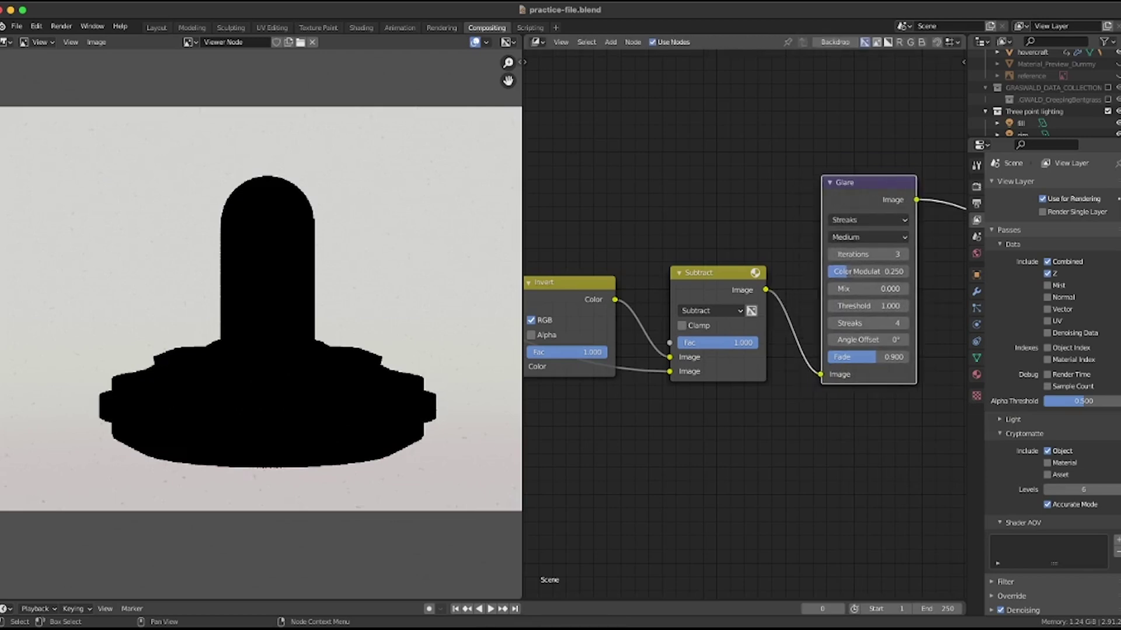
scroll(745, 292, "down", 4)
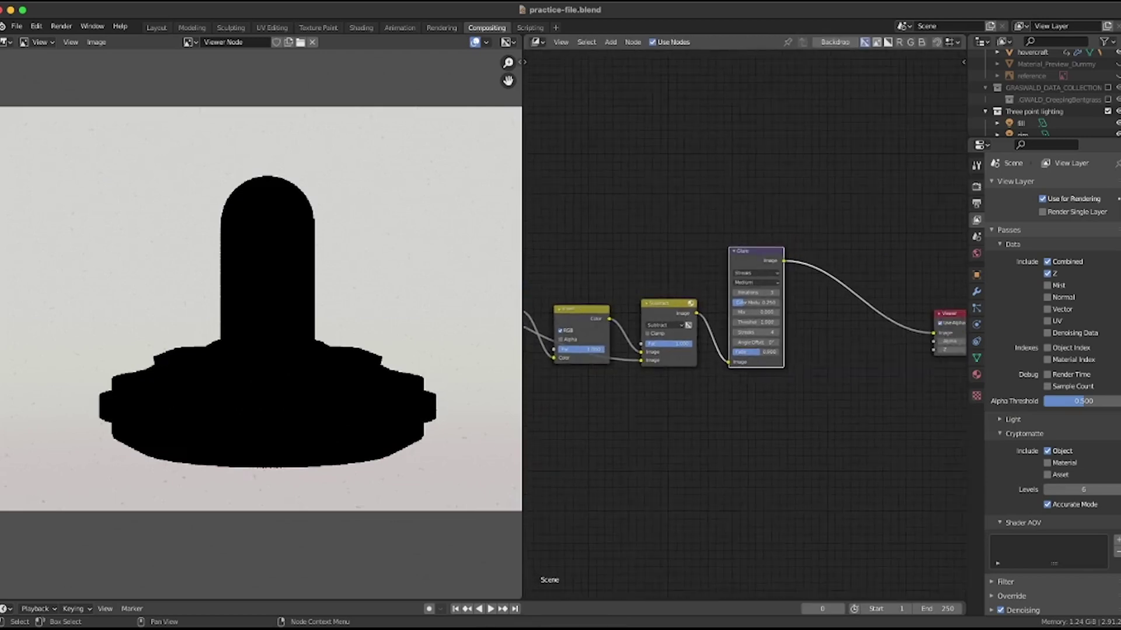
- Add a Mix node between the Glare node and the Viewer
middle_click_drag(783, 292, 760, 293)
key("alt+a")
key("shift+a")
left_click(801, 234)
type("a")
key("BackSpace")
type("mix")
key("Return")
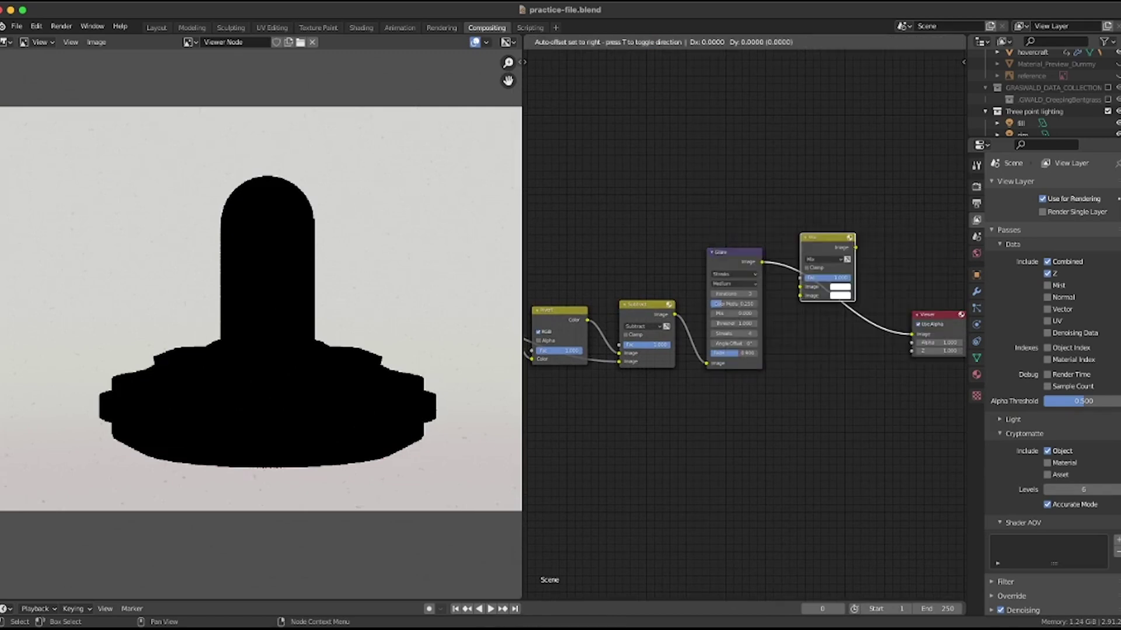
key("Return")
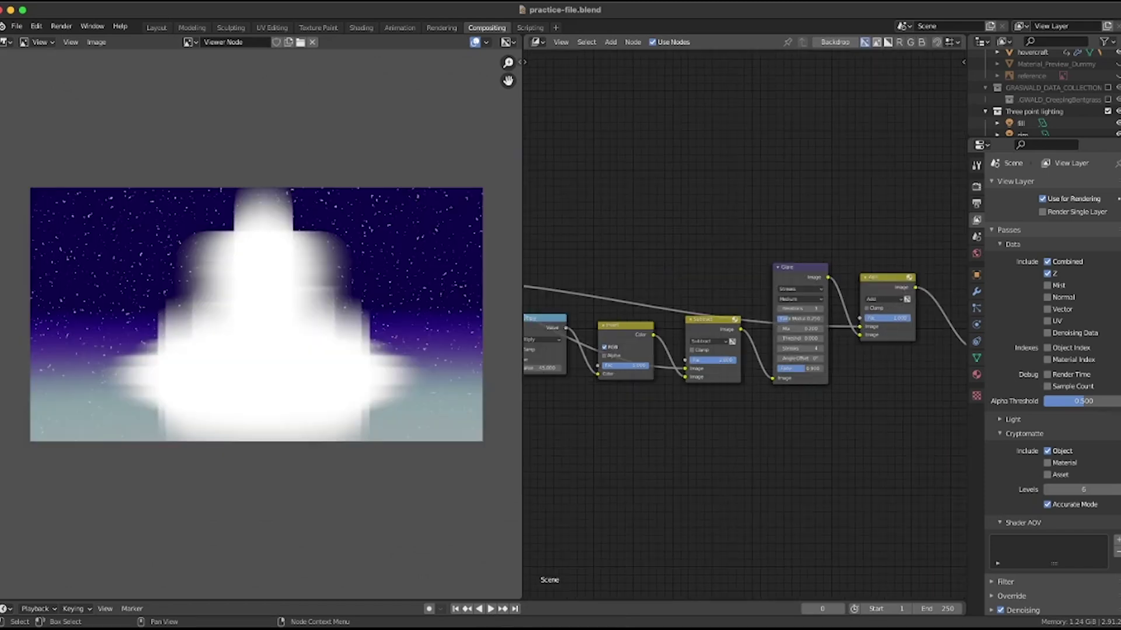
- Connect the Multiply value directly to the Subtract node's second Image input, set the Invert node aside below and cut its links
middle_click_drag(745, 327, 668, 343)
left_click_drag(618, 365, 823, 449)
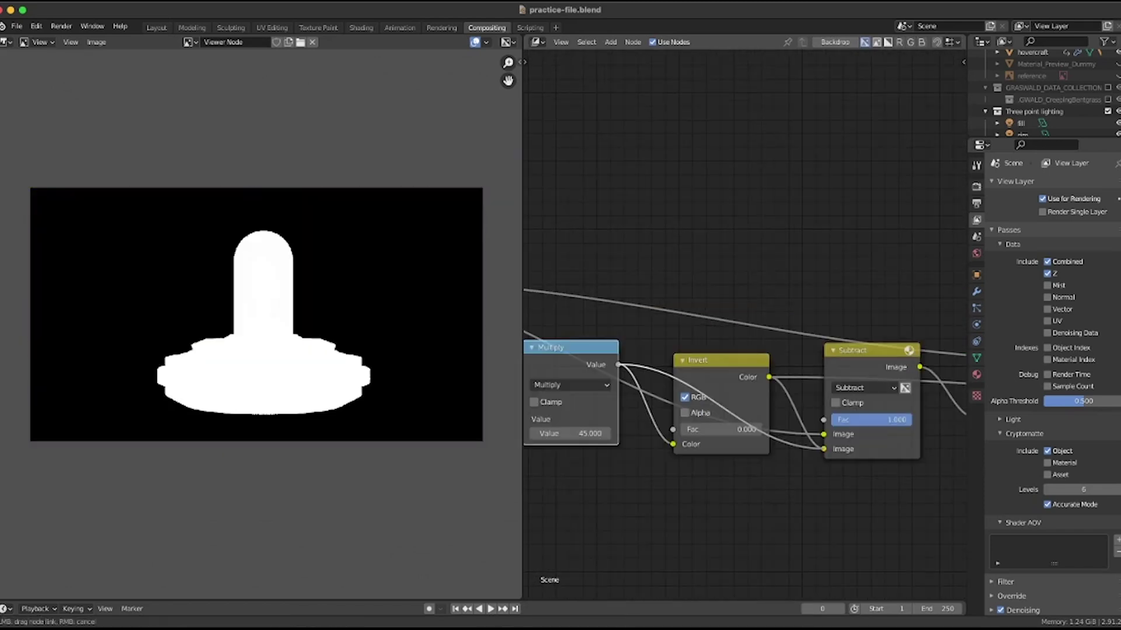
left_click_drag(721, 361, 682, 505)
middle_click_drag(745, 326, 745, 362, "ctrl")
right_click_drag(791, 517, 792, 518, "ctrl")
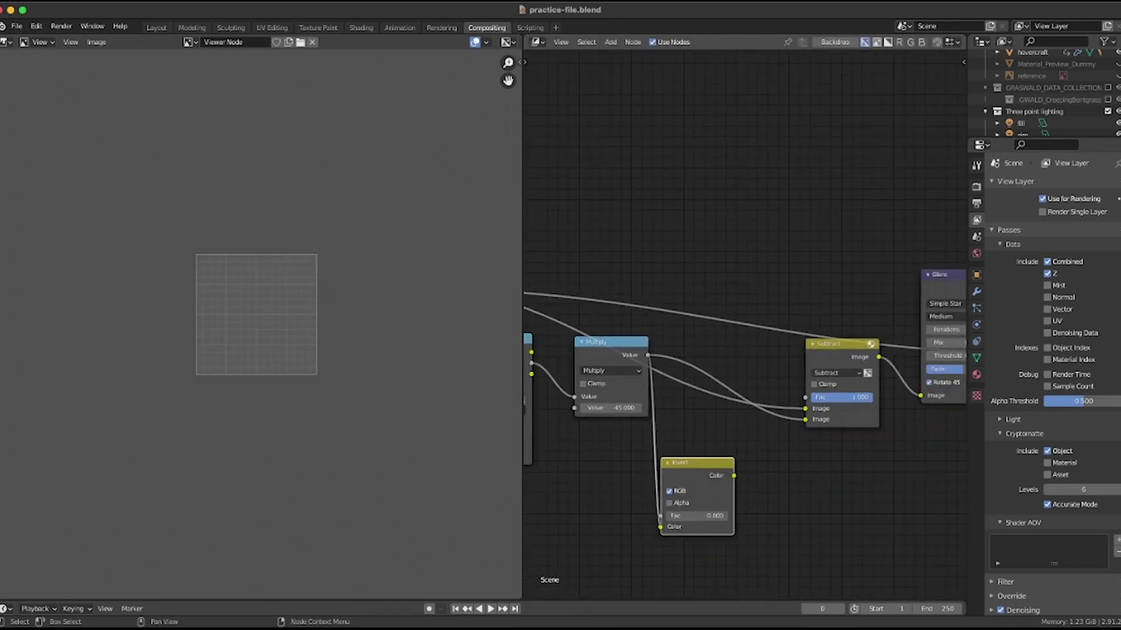
middle_click_drag(791, 518, 708, 497)
left_click_drag(609, 457, 697, 478)
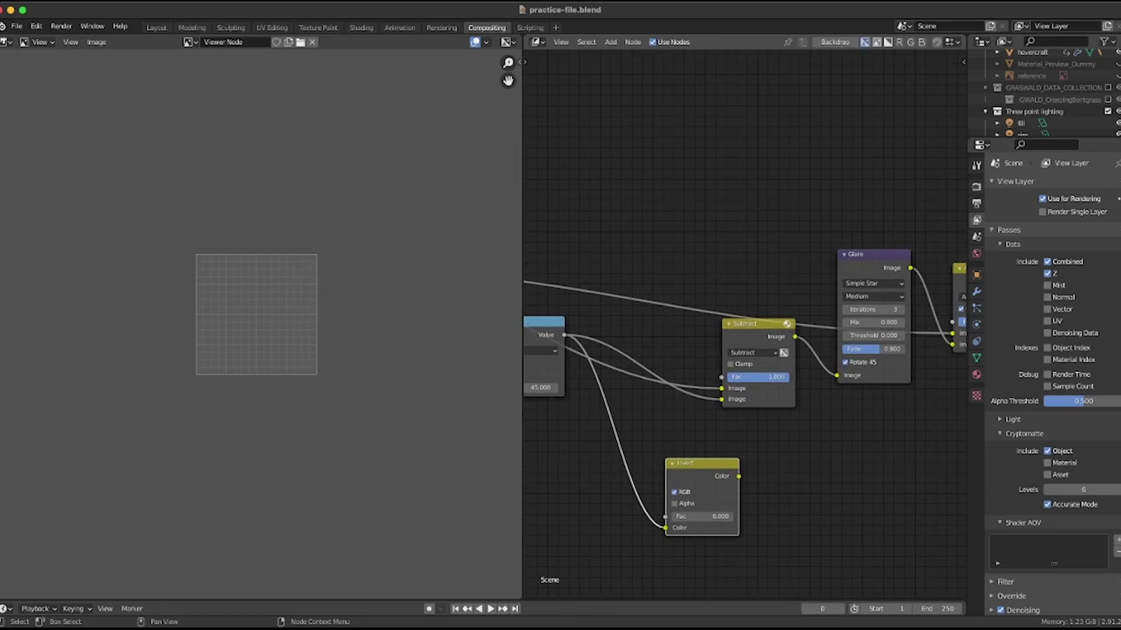
right_click_drag(645, 438, 575, 498, "ctrl")
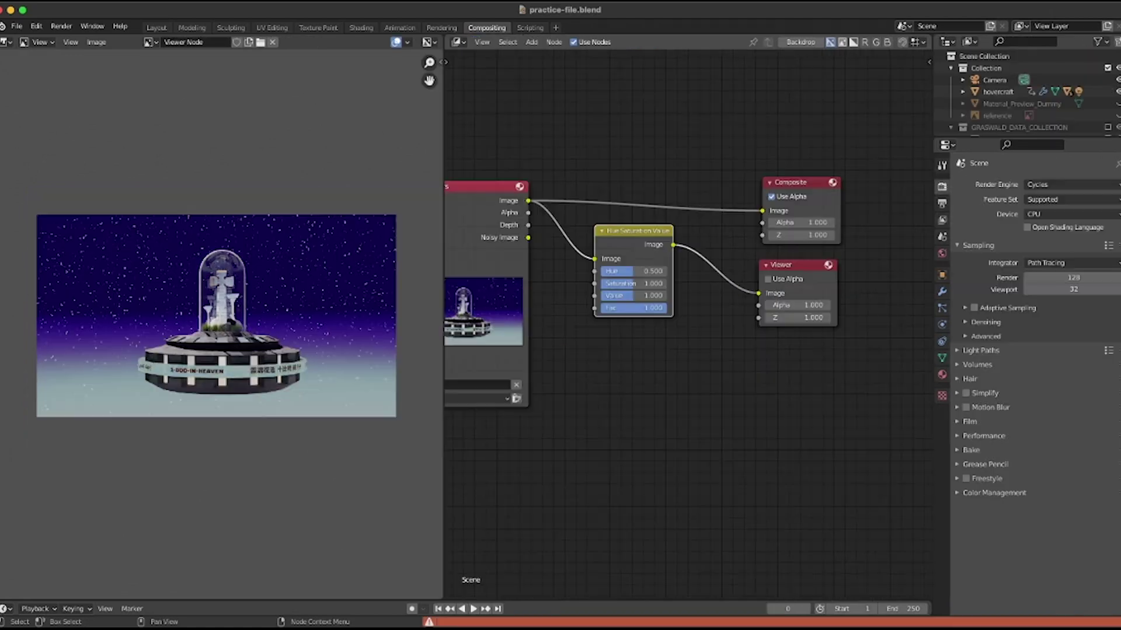
- Set the Hue Saturation Value node to hue 0.458, saturation 1.017 and value 1.283
scroll(689, 263, "up", 4)
scroll(222, 309, "up", 3)
left_click_drag(610, 259, 610, 294)
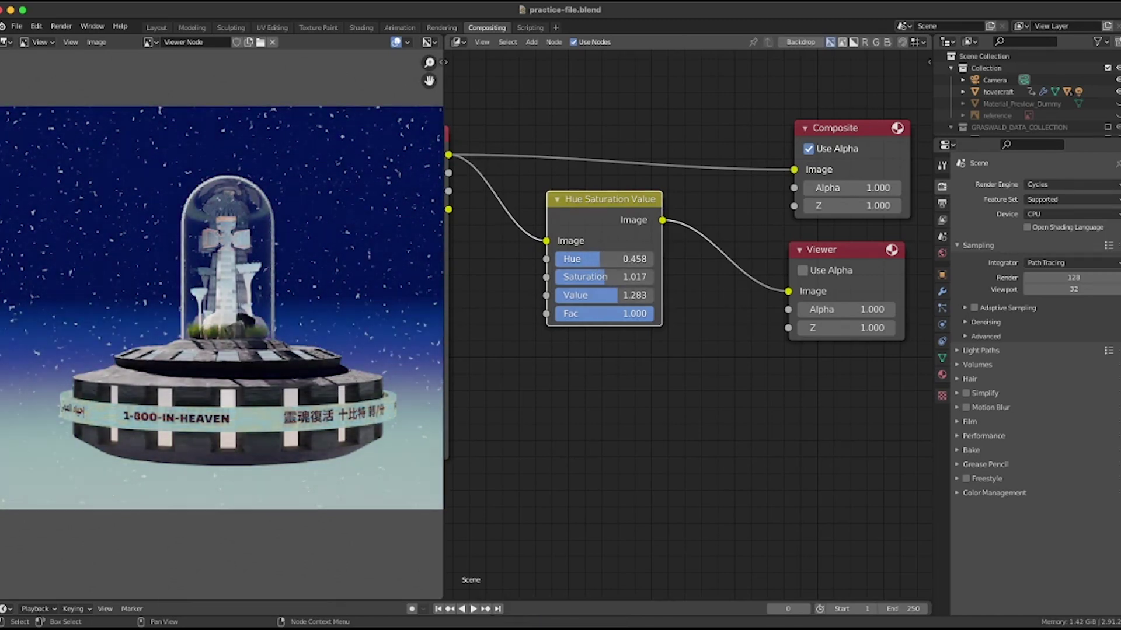
- Add a Color Balance node between the Hue Saturation Value node and the Viewer
scroll(572, 368, "down", 3)
key("shift+a")
type("colo")
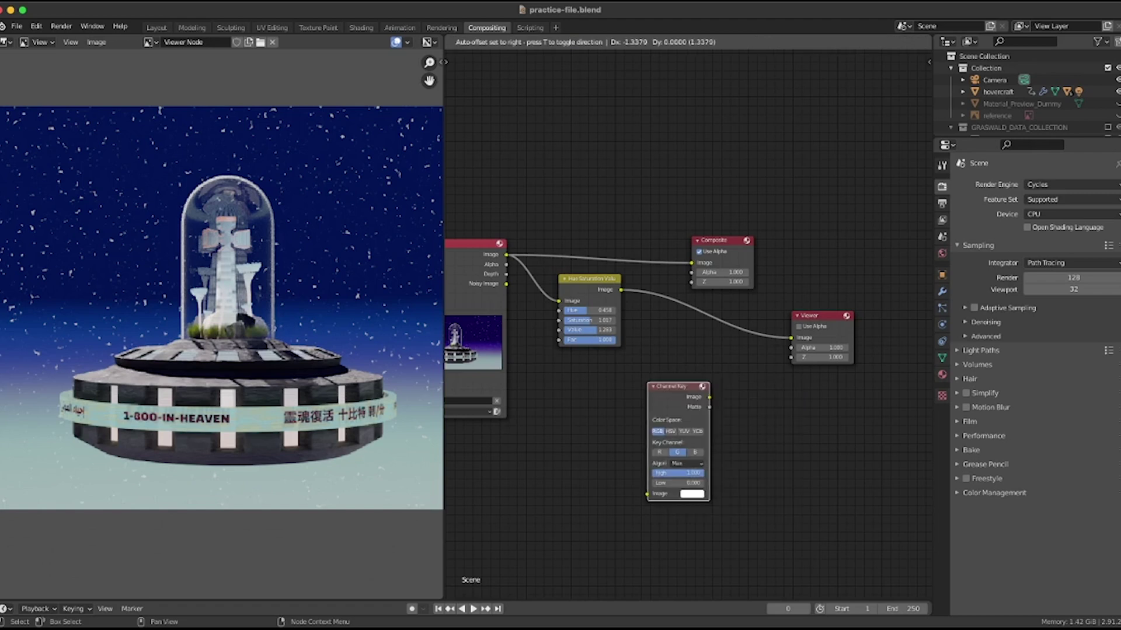
key("Return")
left_click(604, 306)
- Tint the Color Balance lift slightly toward cyan and its gamma slightly toward pink
scroll(689, 342, "up", 5)
middle_click_drag(692, 345, 577, 353)
scroll(550, 350, "up", 4)
left_click_drag(530, 367, 519, 374)
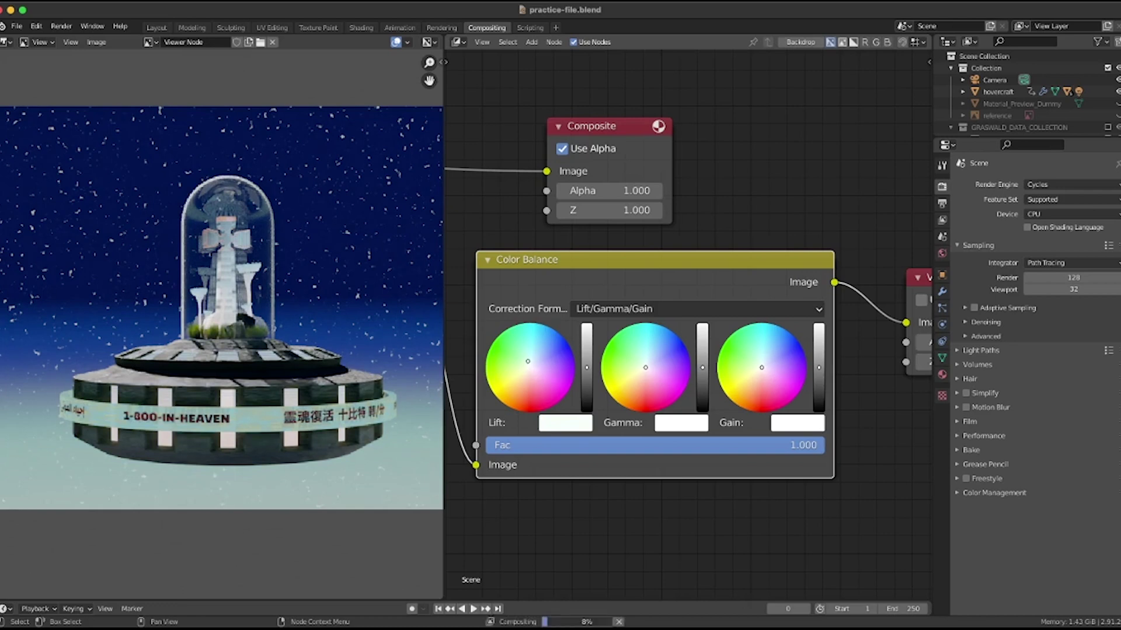
left_click_drag(646, 368, 657, 376)
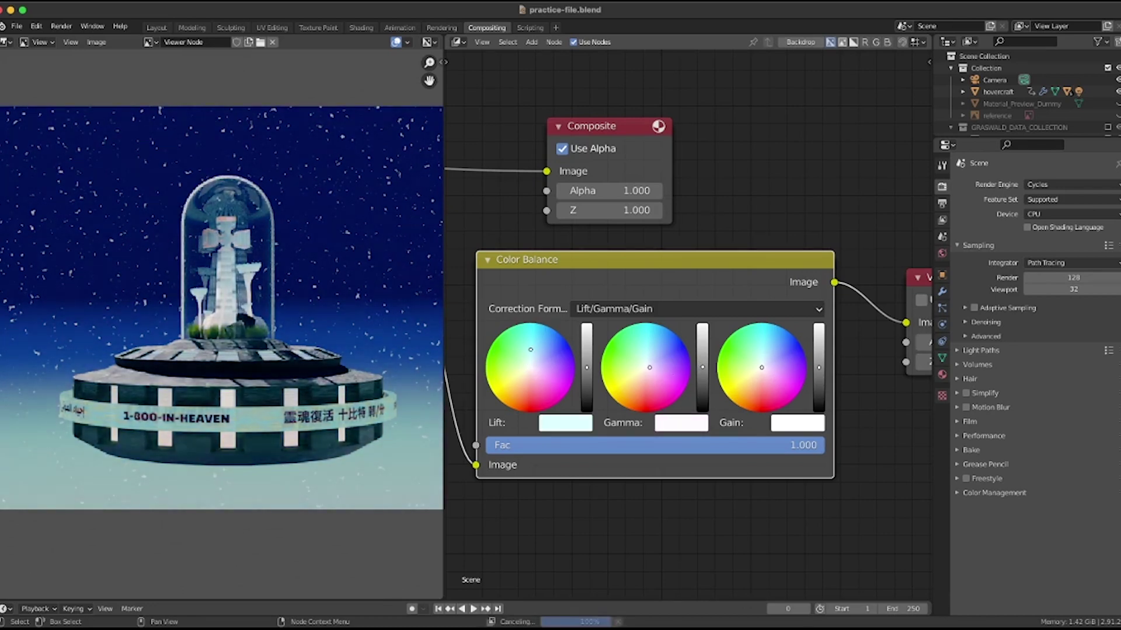
- Add a Bright/Contrast node between Color Balance and the Viewer, with Bright 0.600 and Contrast 0.700
scroll(584, 350, "down", 2)
key("shift+a")
type("sbright")
key("Return")
left_click(705, 284)
middle_click_drag(832, 327, 678, 344)
left_click_drag(678, 365, 686, 365)
left_click_drag(679, 379, 686, 379)
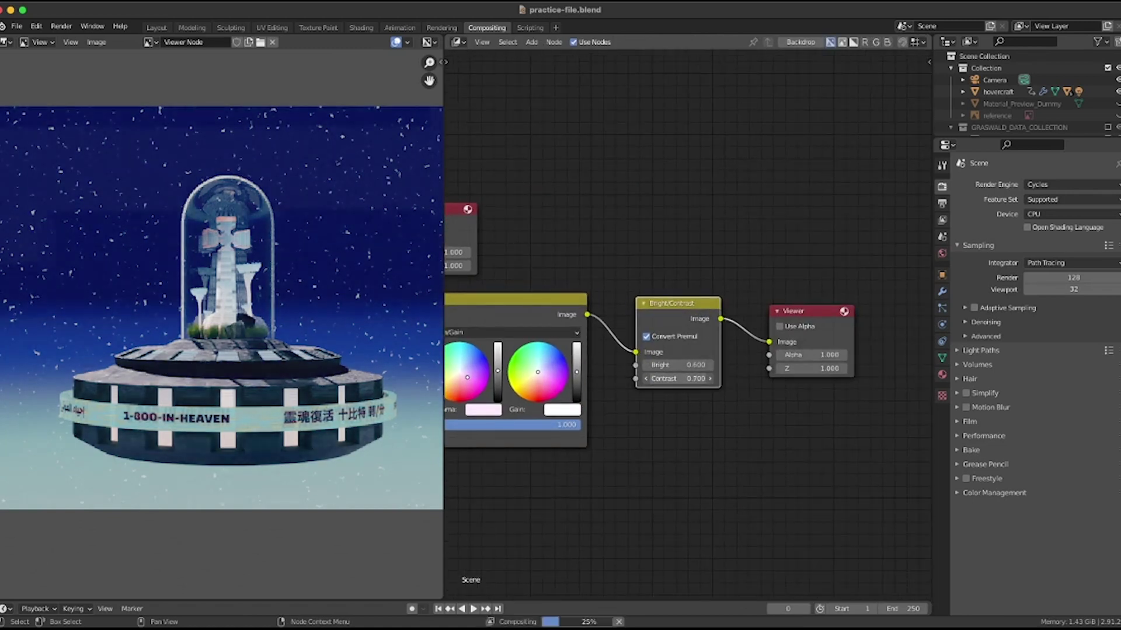
- Shift the Color Balance gamma further toward pink
scroll(216, 324, "down", 2)
scroll(584, 315, "up", 2)
middle_click_drag(584, 316, 840, 315)
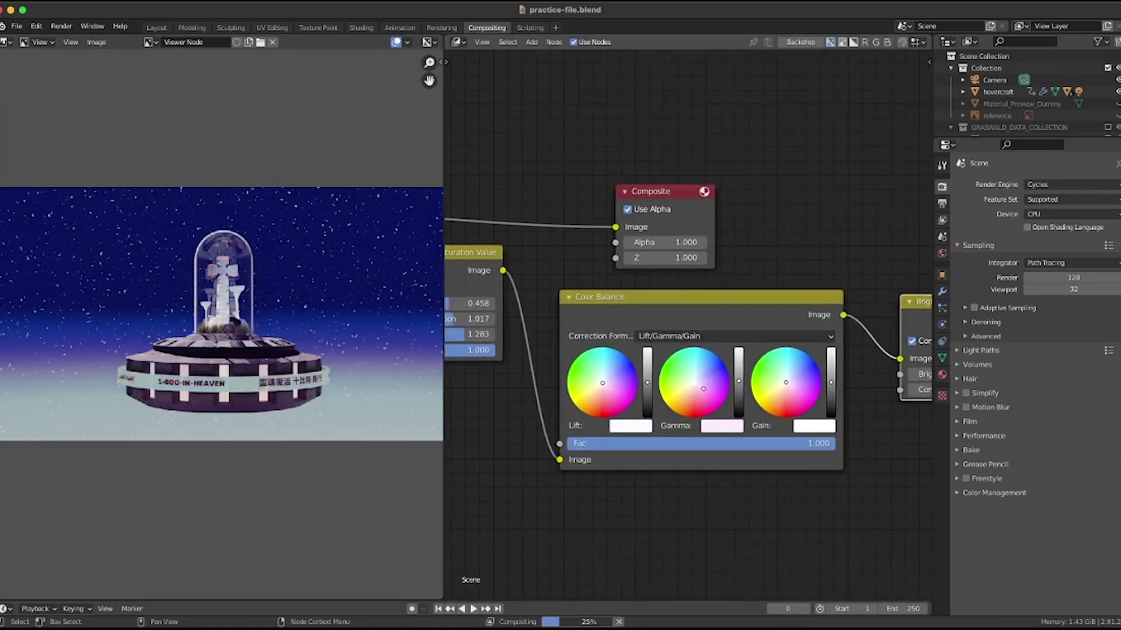
left_click_drag(697, 385, 704, 387)
scroll(689, 321, "down", 3)
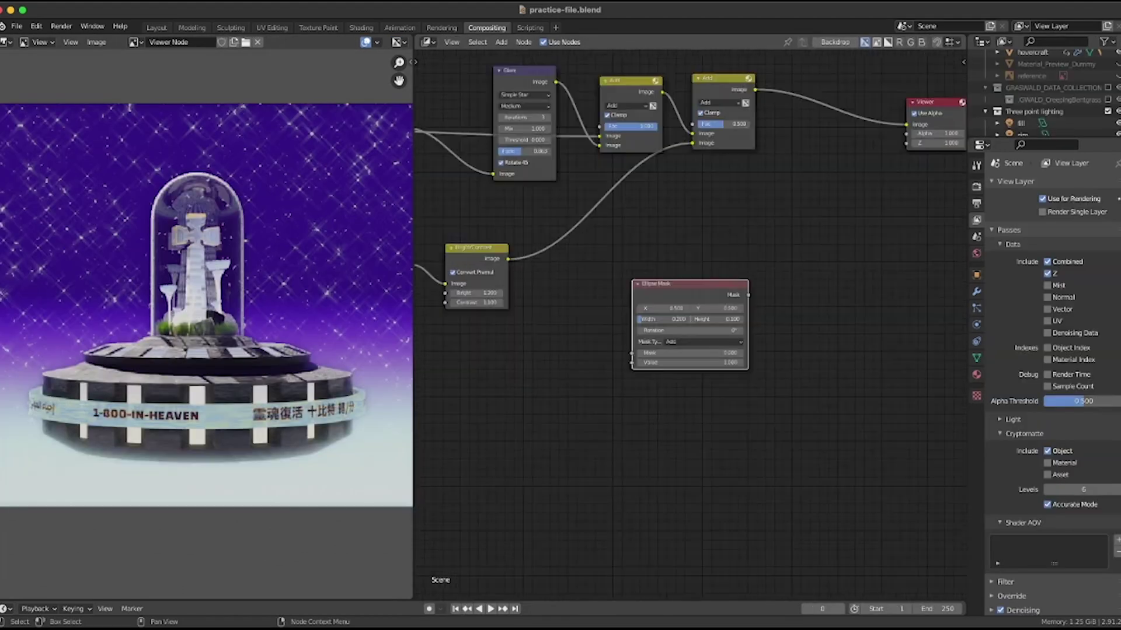
- Set the Ellipse Mask's width to 0.950 and its height to 0.617
scroll(689, 325, "up", 4)
scroll(689, 327, "down", 1)
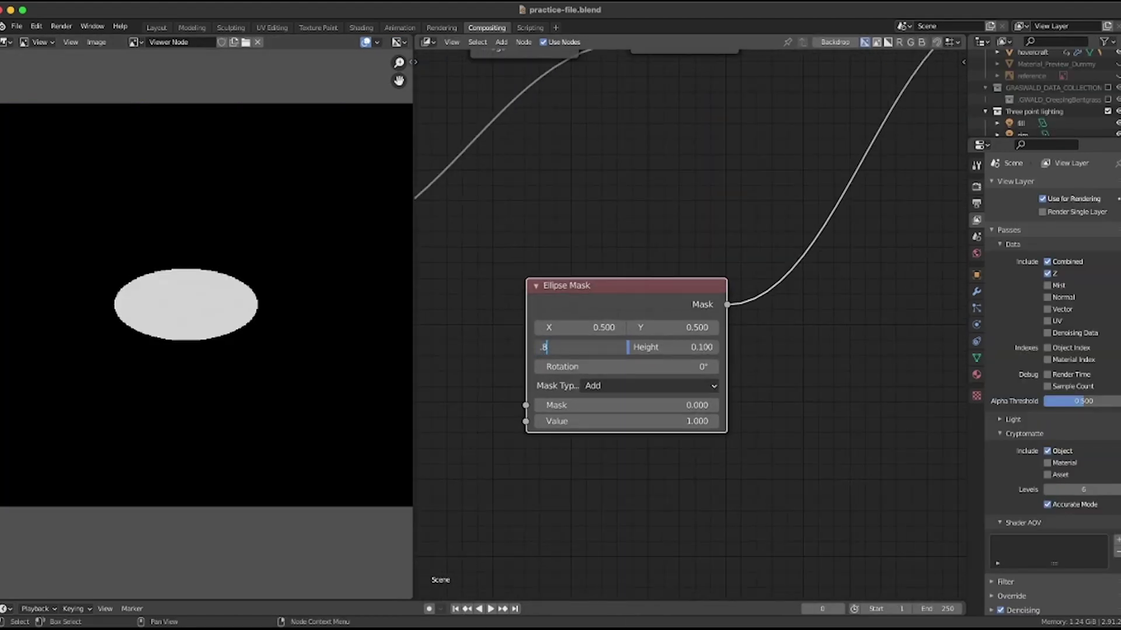
key("Return")
left_click(671, 347)
type(".8")
key("Return")
left_click(671, 345)
type(".")
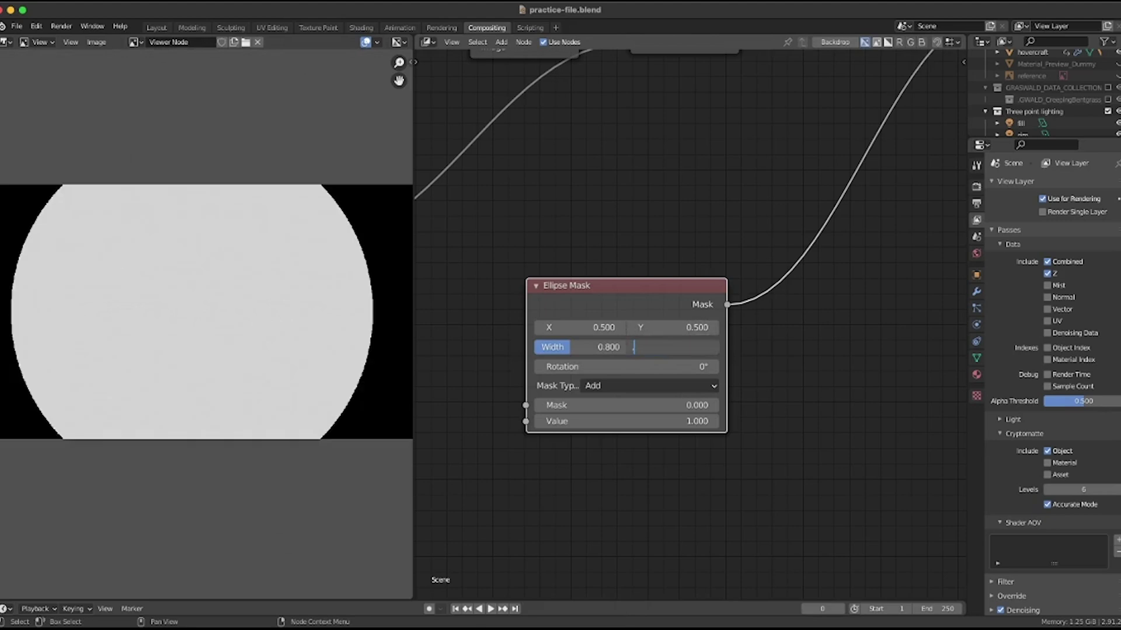
type(".55")
key("Return")
left_click_drag(583, 347, 591, 347)
left_click_drag(671, 347, 674, 348)
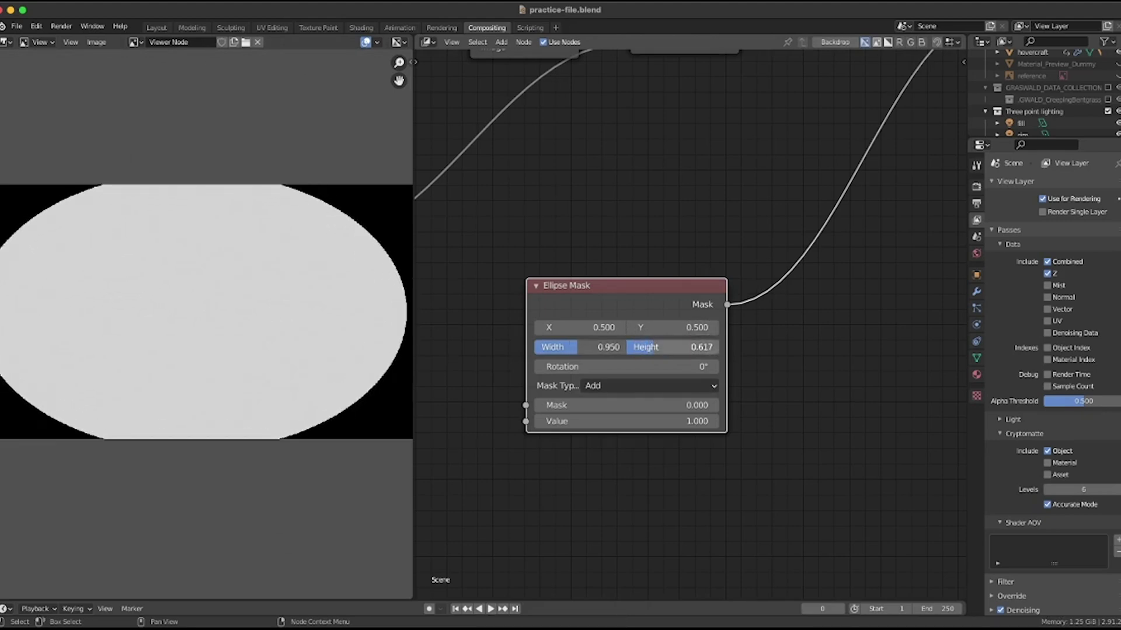
- Add a Blur node to soften the Ellipse Mask output
scroll(526, 406, "down", 2)
key("shift+a")
type("blur")
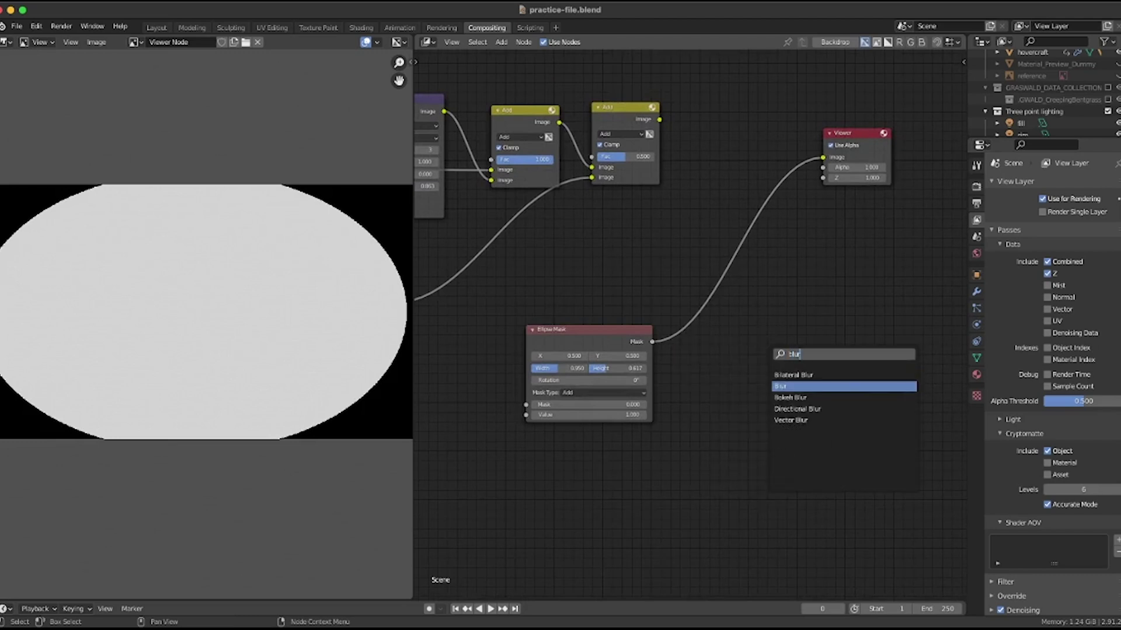
key("Return")
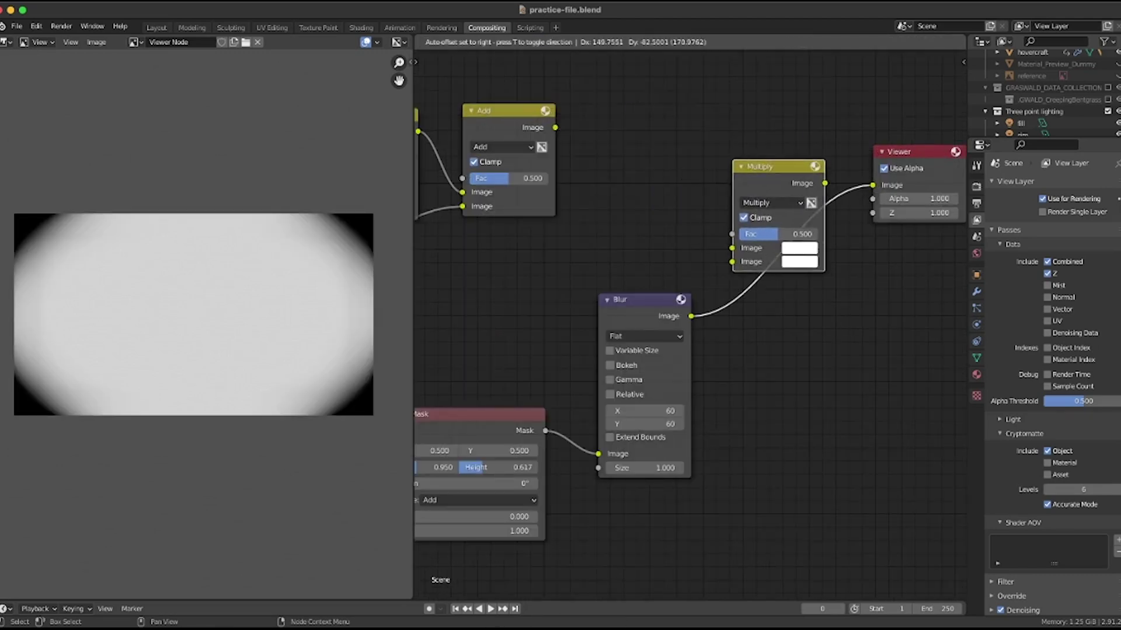
- Place the Multiply node before the Viewer and feed it the star glare Add output and the blurred mask
left_click_drag(772, 167, 783, 169)
left_click_drag(743, 251, 744, 265)
left_click_drag(555, 127, 744, 251)
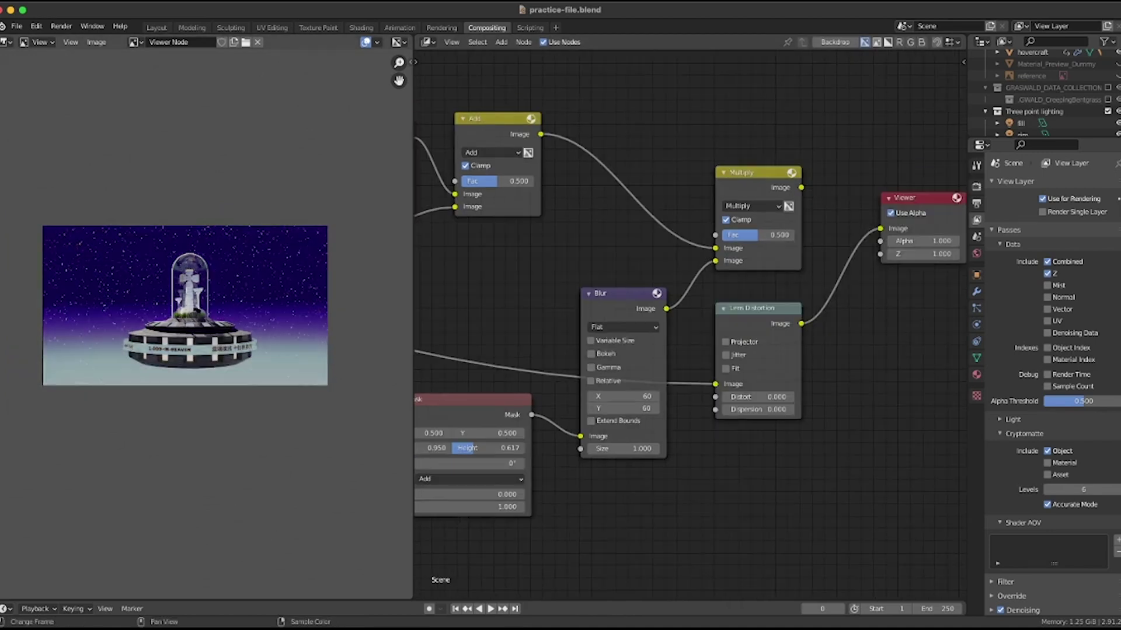
- Set the Lens Distortion node's Distort to 0.001 and its Dispersion to 0.030
left_click_drag(757, 397, 793, 397)
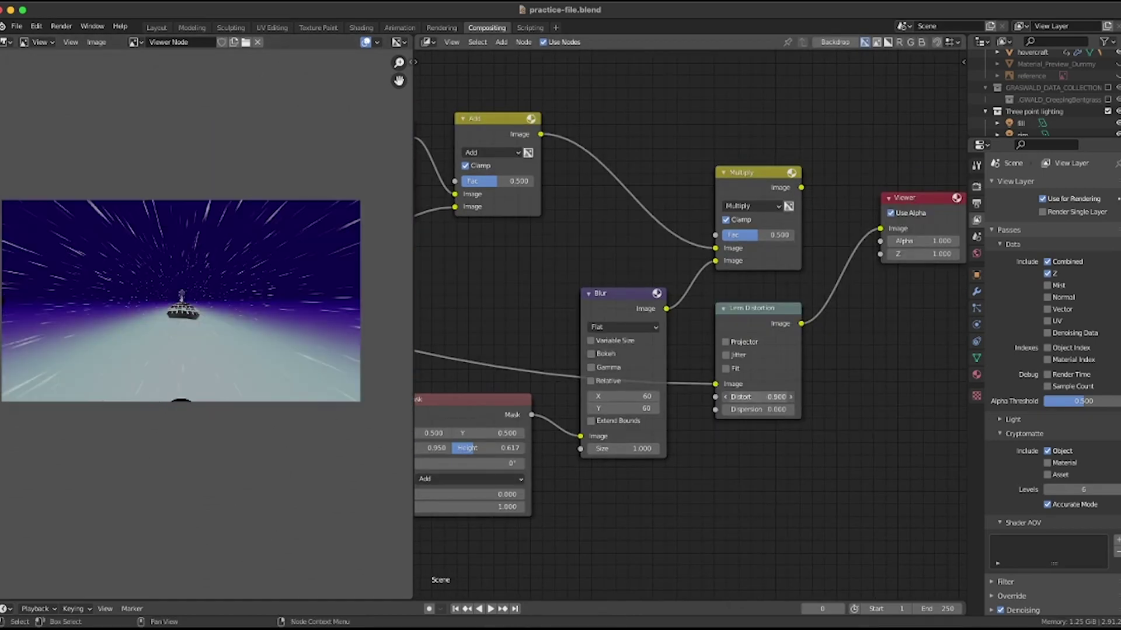
left_click_drag(758, 397, 790, 410)
type("0.03")
key("Return")
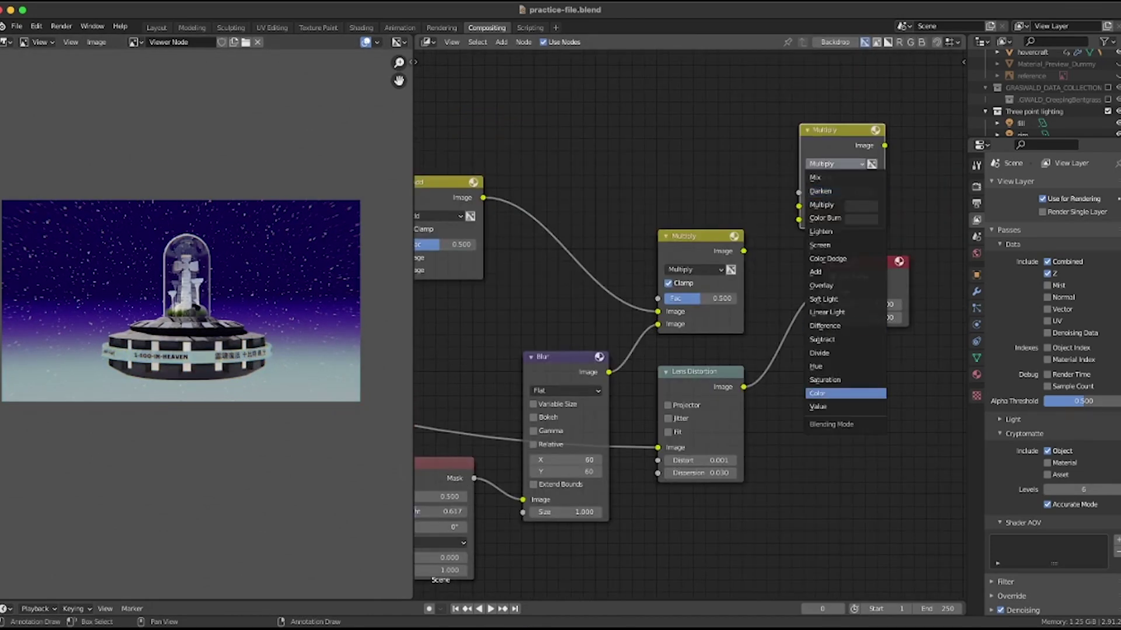
- Set the new mix node to Add and use it to combine the Multiply and Lens Distortion outputs before the Viewer
left_click(845, 286)
left_click_drag(861, 261, 932, 273)
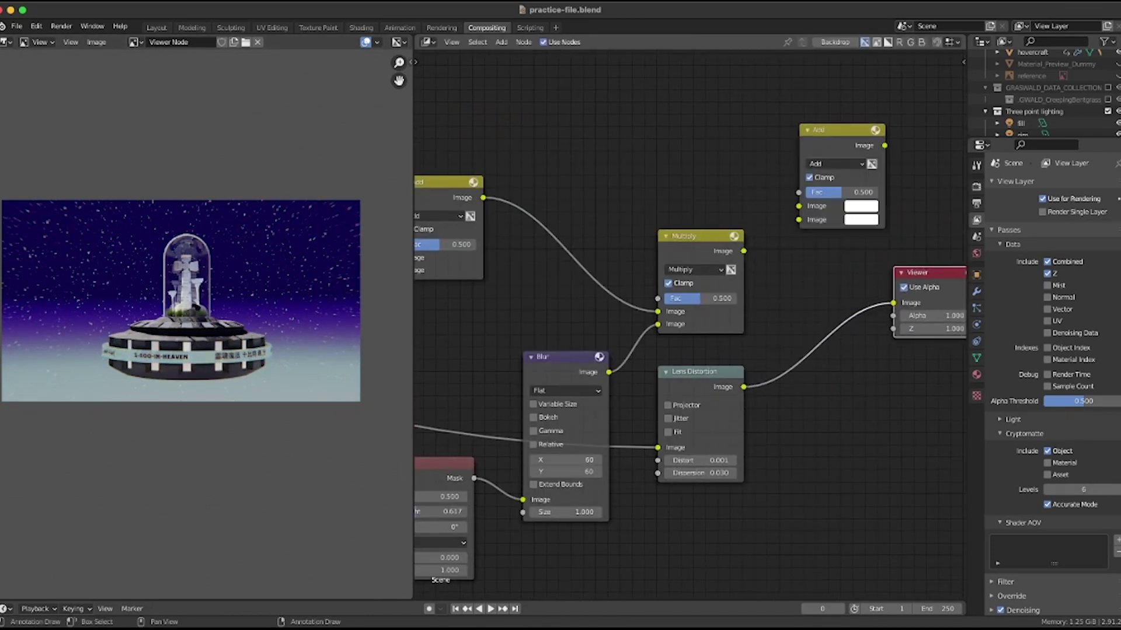
left_click_drag(841, 130, 838, 255)
left_click_drag(797, 329, 796, 342)
left_click_drag(743, 251, 797, 330)
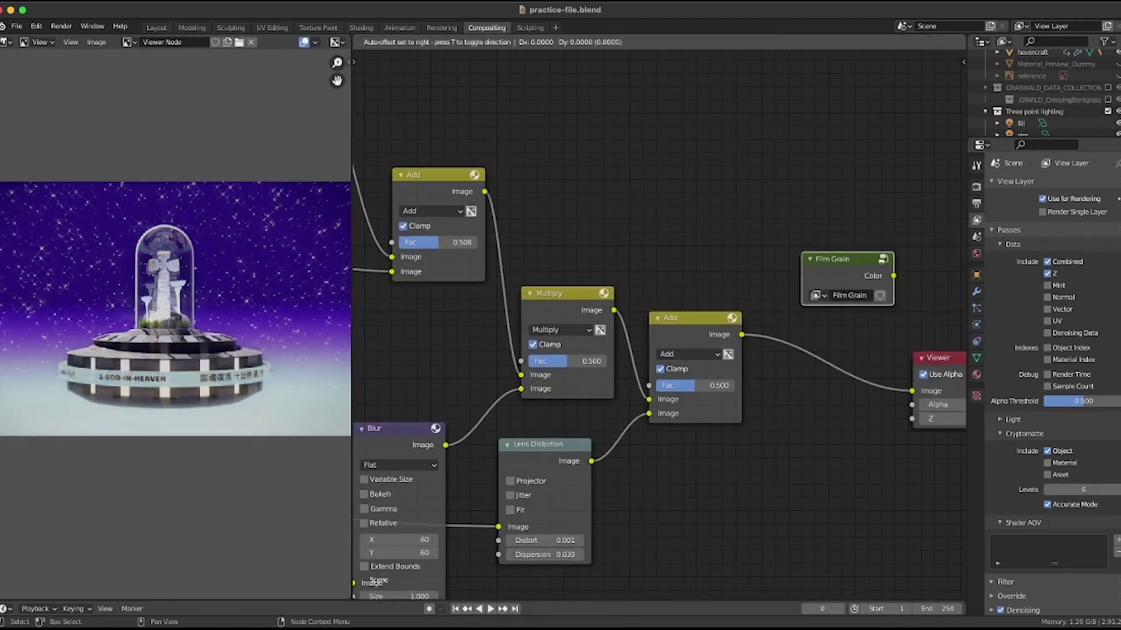
- Place the Film Grain node and combine it through another Add node, with the graded image as first input and the grain as second
left_click(786, 217)
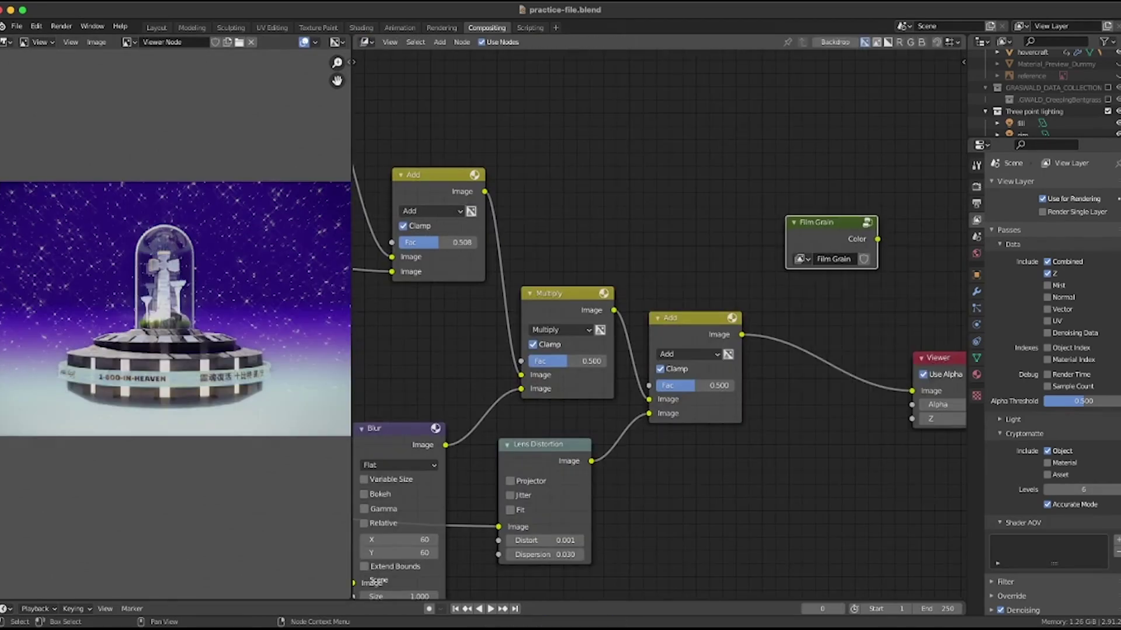
left_click(658, 318)
left_click(658, 318)
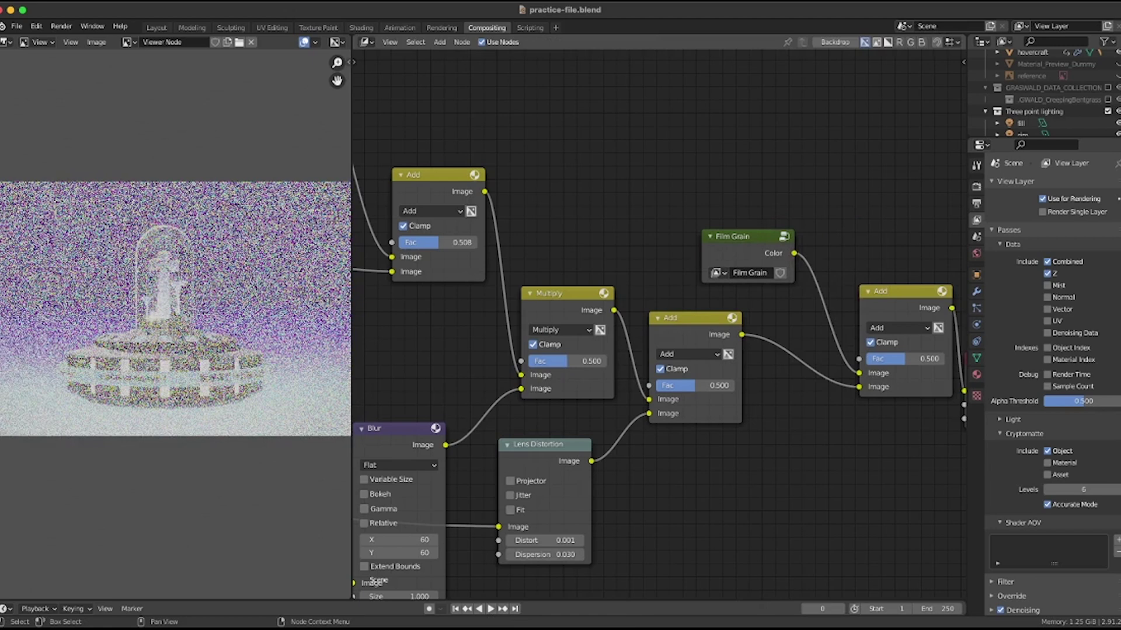
middle_click_drag(743, 352, 575, 351)
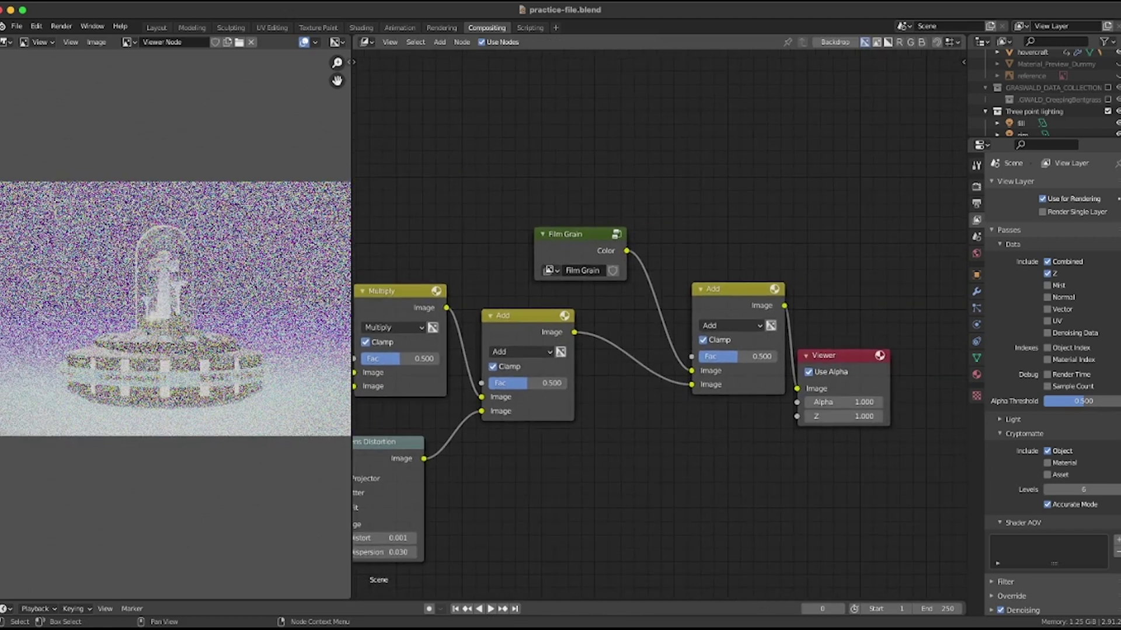
left_click_drag(692, 371, 692, 385)
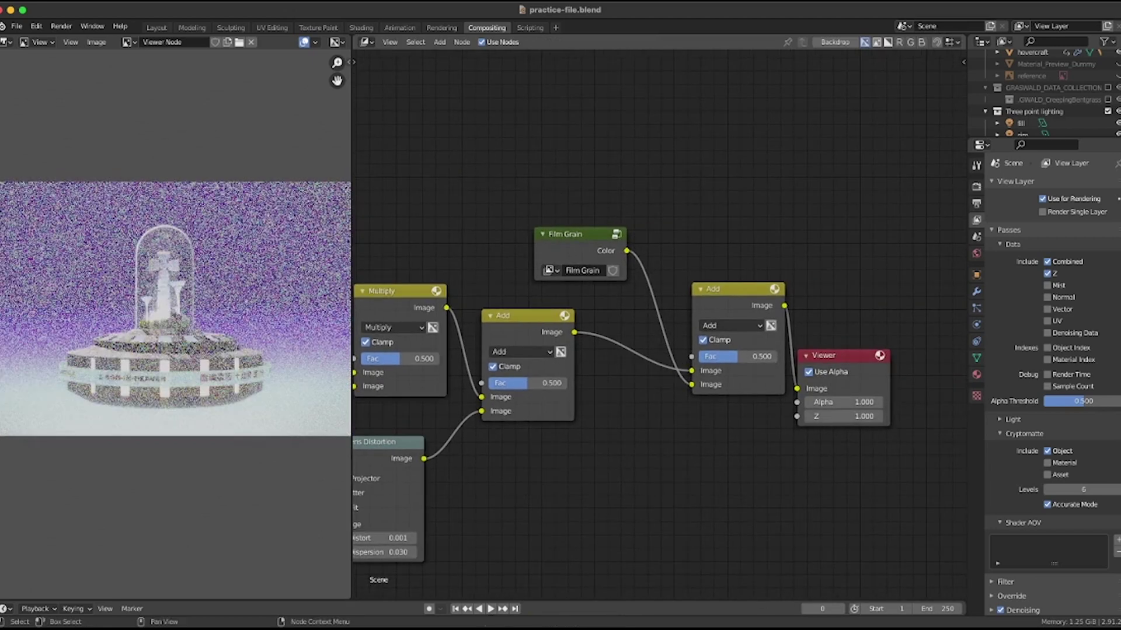
- Try Multiply for the film grain blend, and settle on Mix with a factor of 0.010
left_click(729, 325)
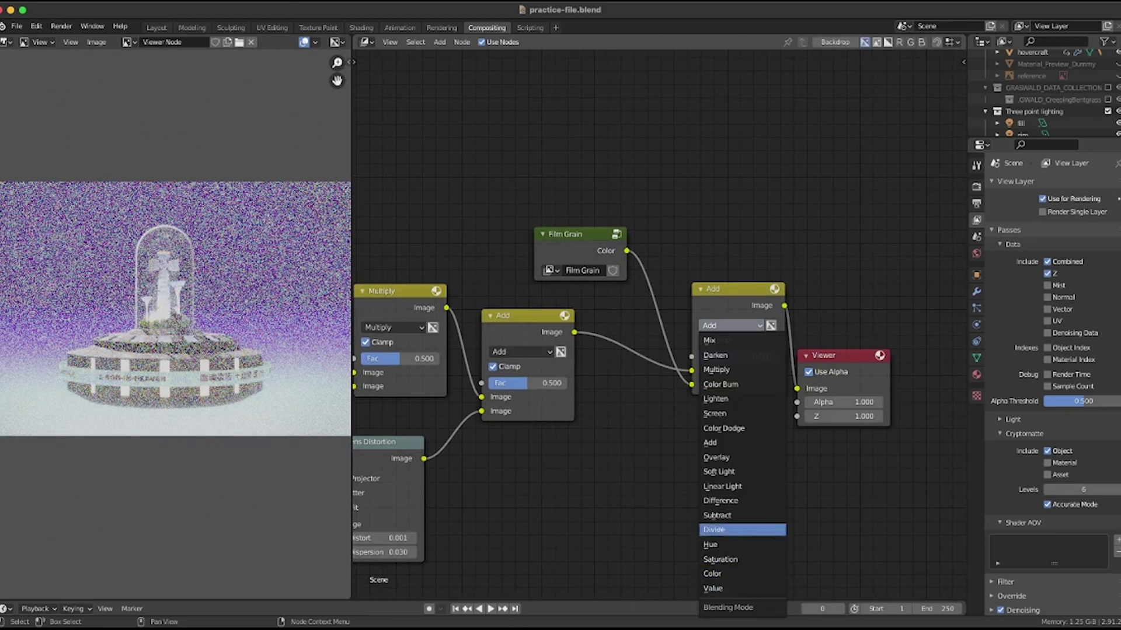
left_click(716, 369)
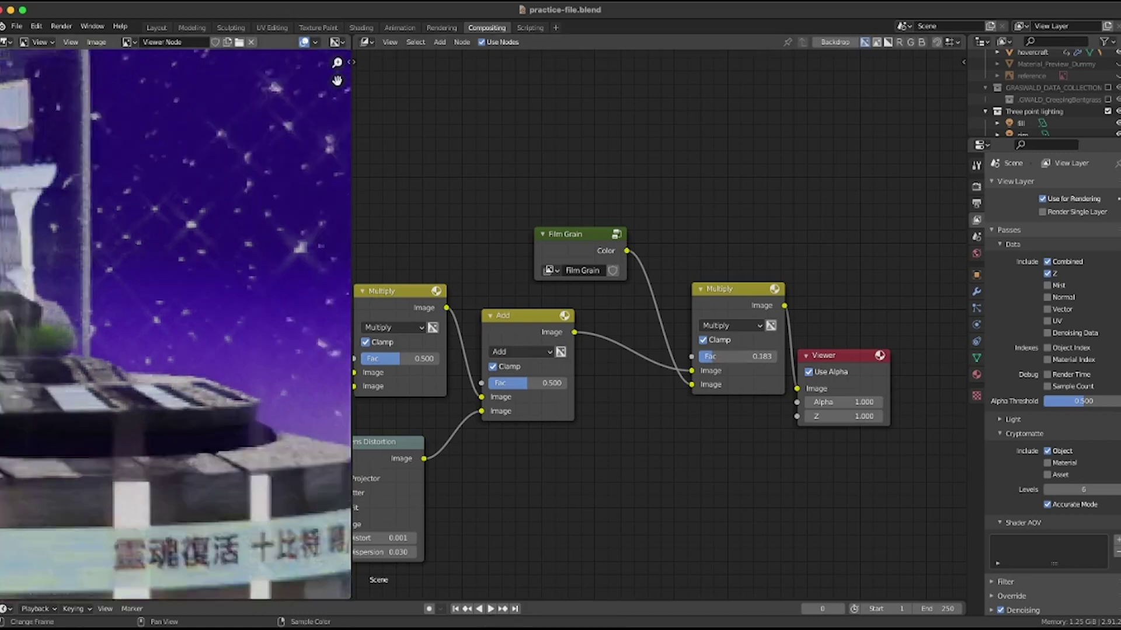
scroll(175, 326, "down", 4)
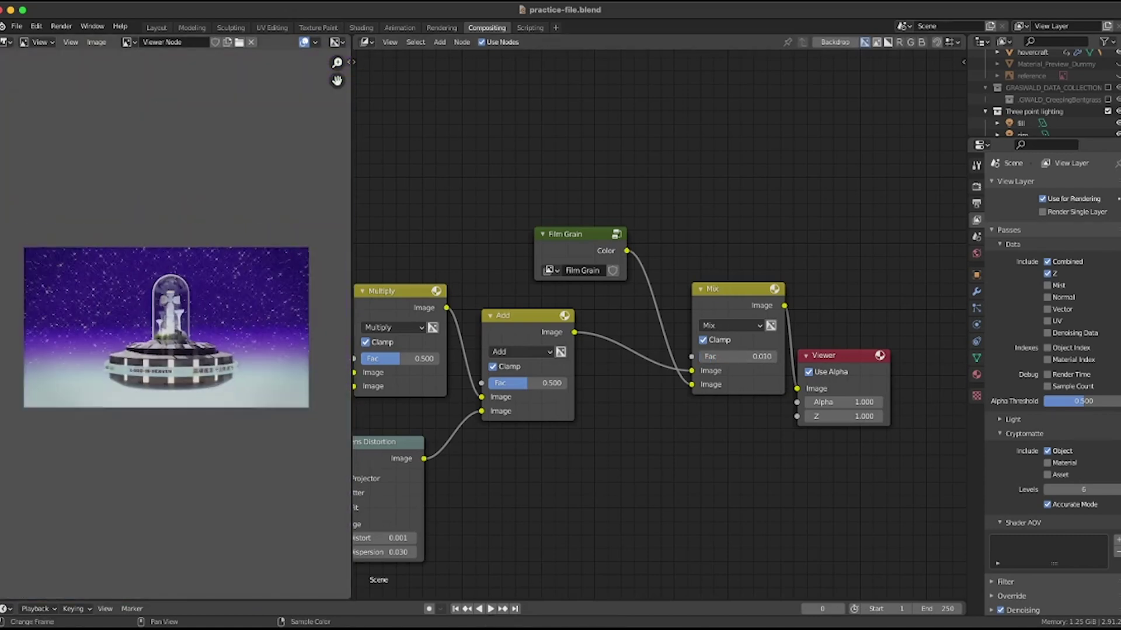
scroll(170, 333, "up", 1)
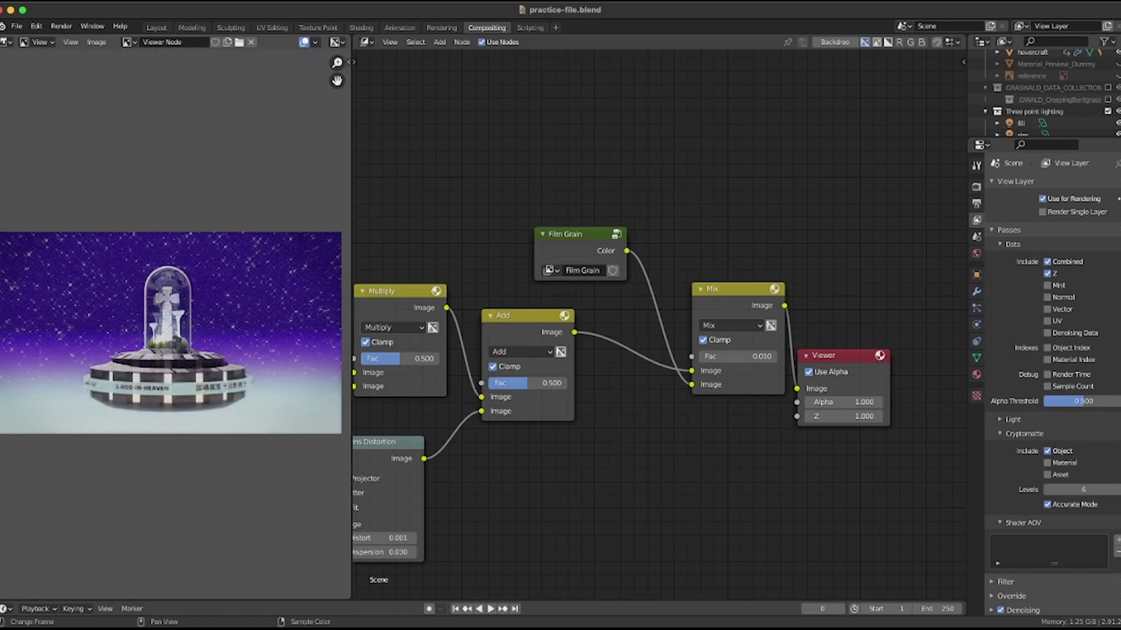
- Widen the image preview area and inspect the finished composite up close
left_click_drag(352, 292, 811, 292)
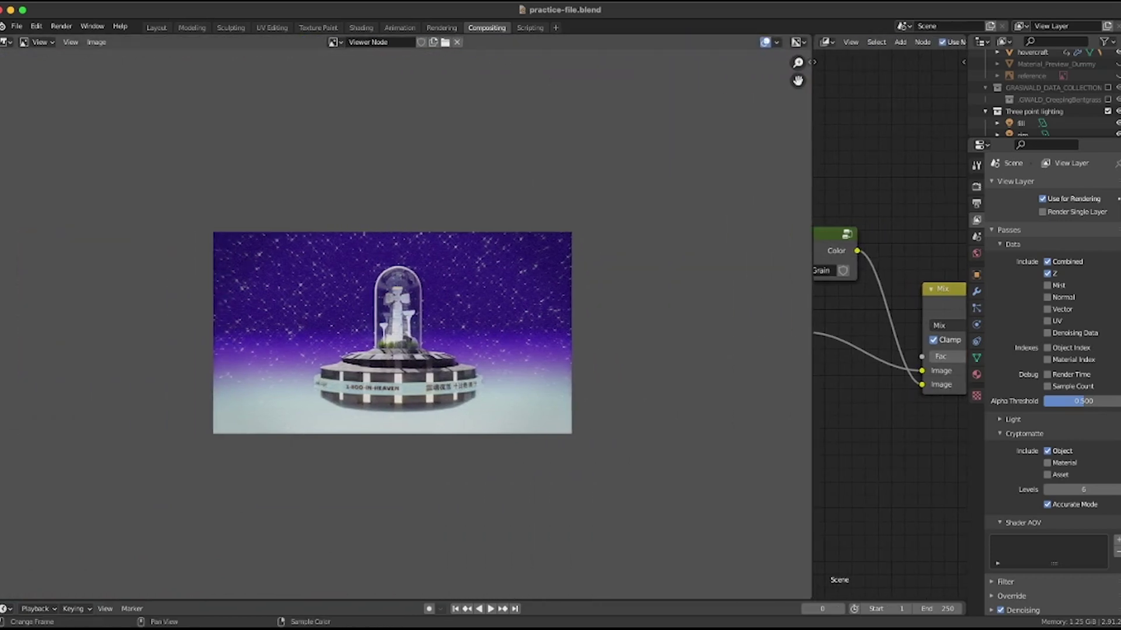
scroll(401, 324, "up", 3)
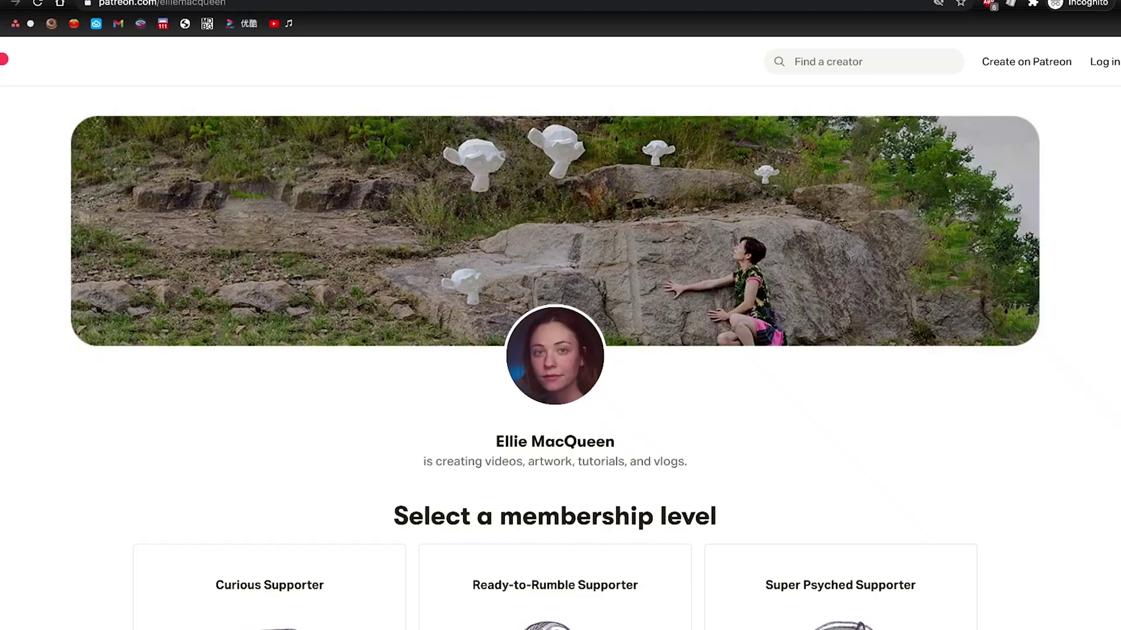
- Switch to the browser and look through the creator's Patreon page, from the membership levels to the about section
left_click(193, 3)
left_click(193, 3)
left_click(642, 385)
scroll(560, 350, "down", 1)
scroll(554, 350, "down", 7)
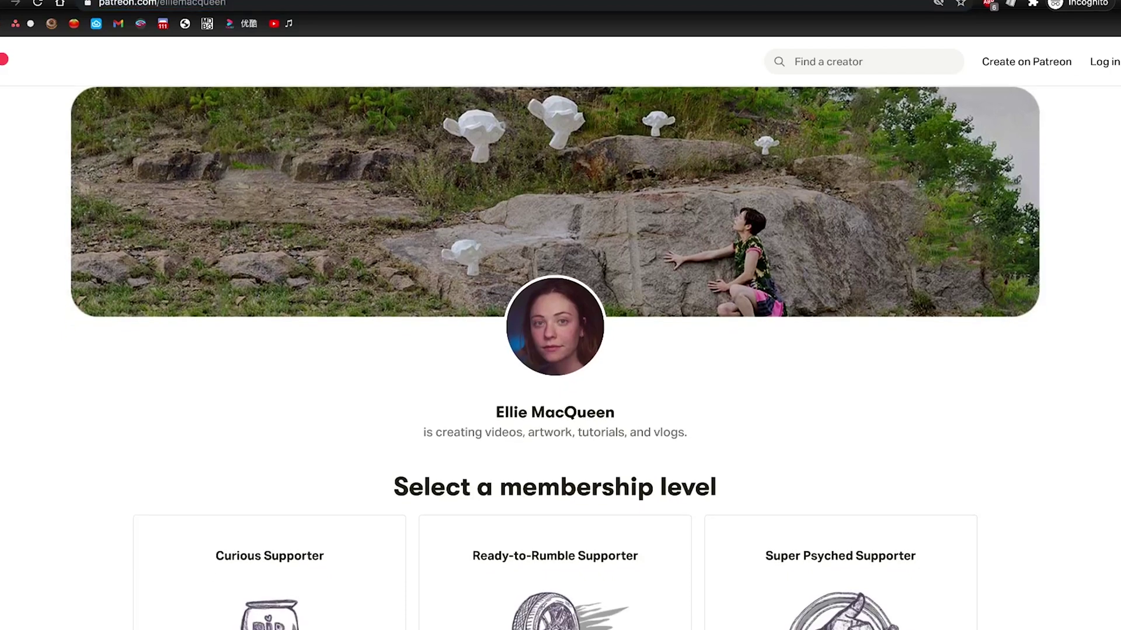
scroll(554, 350, "down", 5)
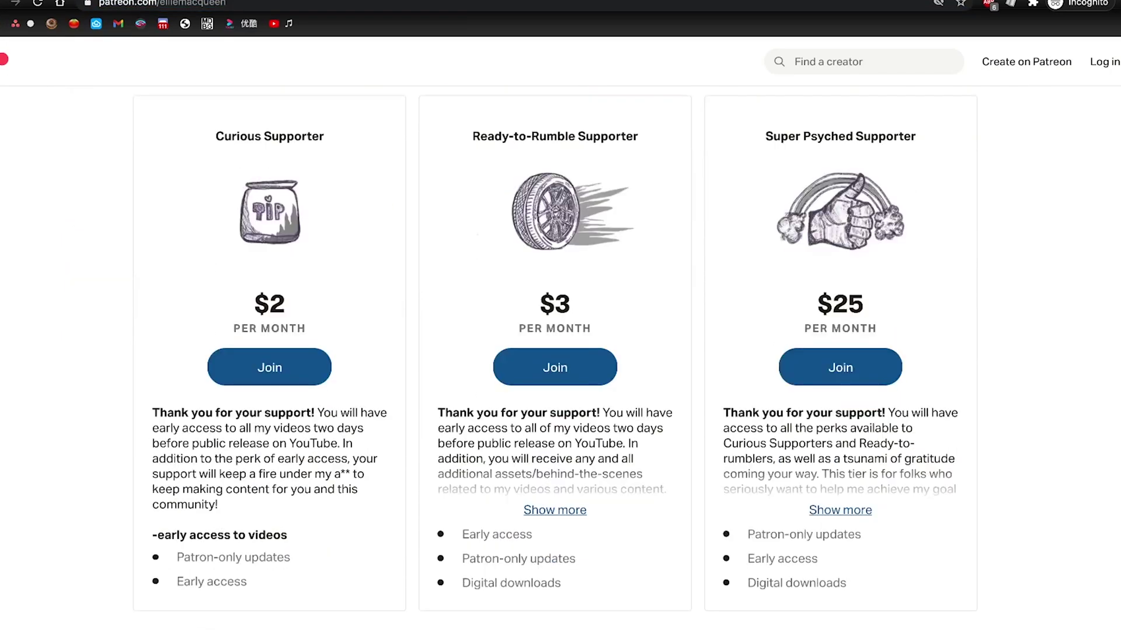
scroll(555, 350, "down", 7)
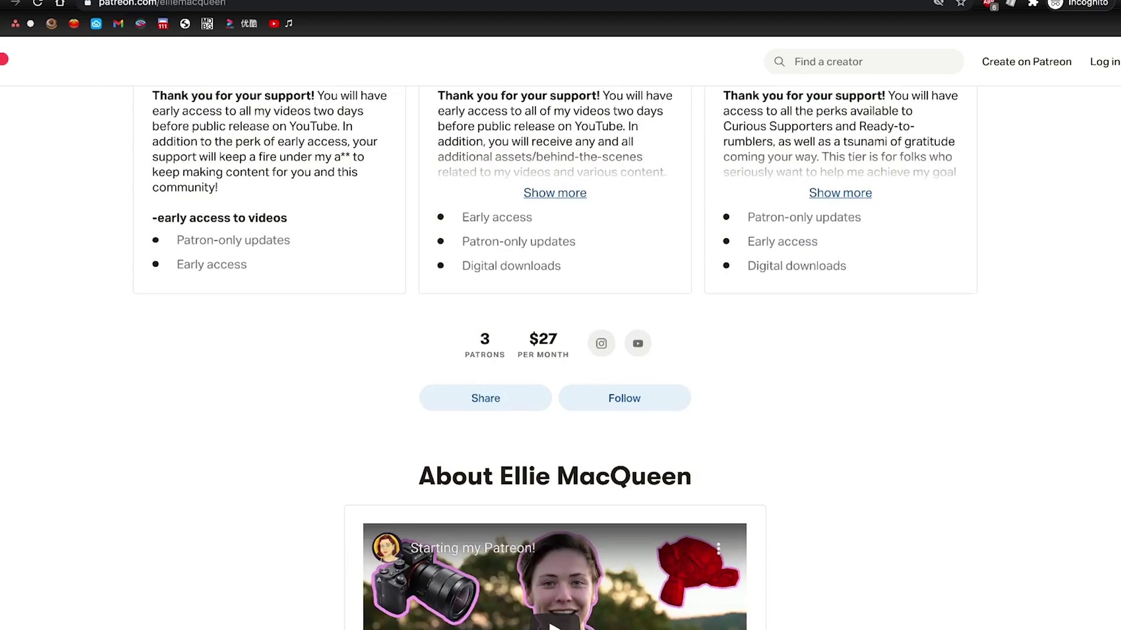